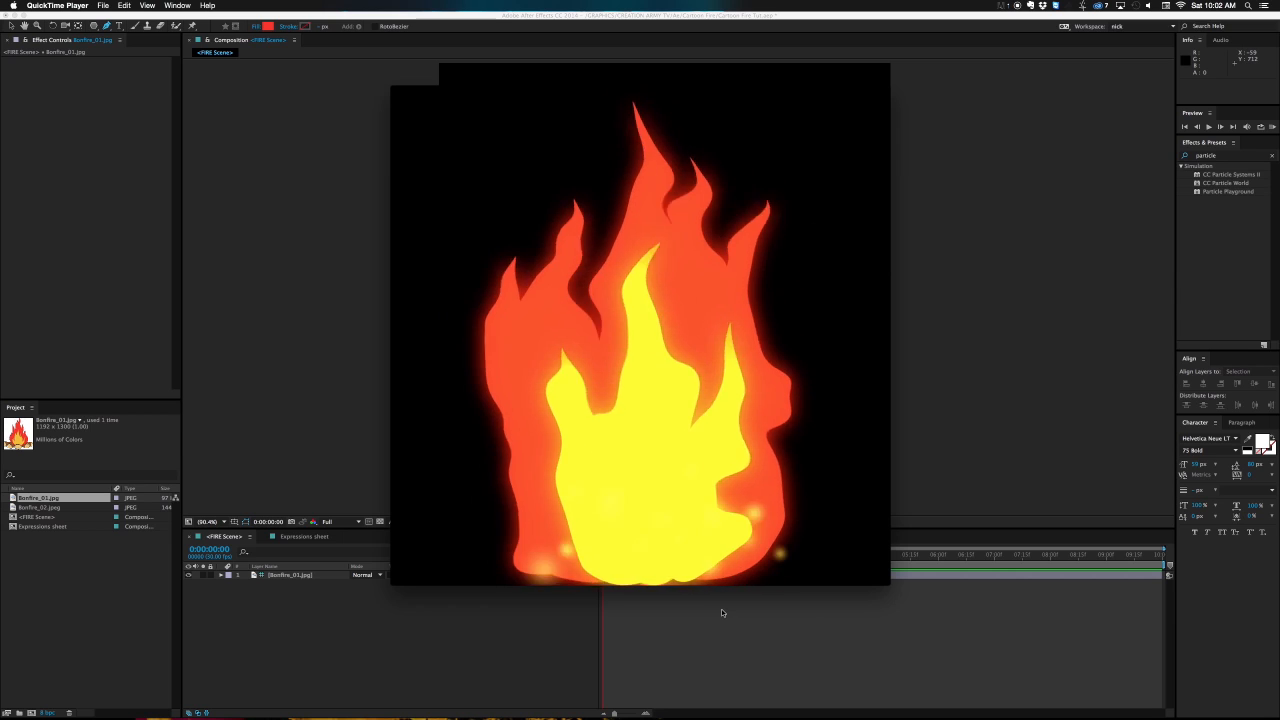
Compare the finished fire animation in QuickTime Player with the bonfire reference image in the After Effects composition.
mouse_move(642, 493)
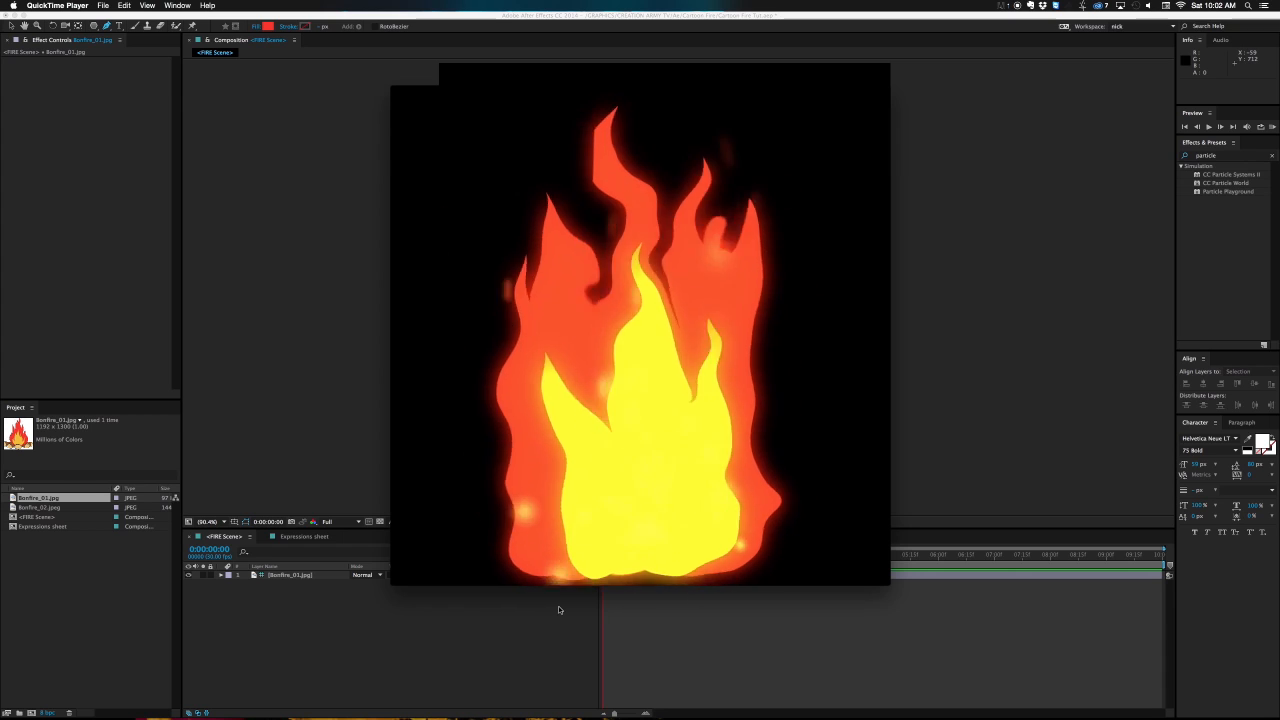
click(272, 607)
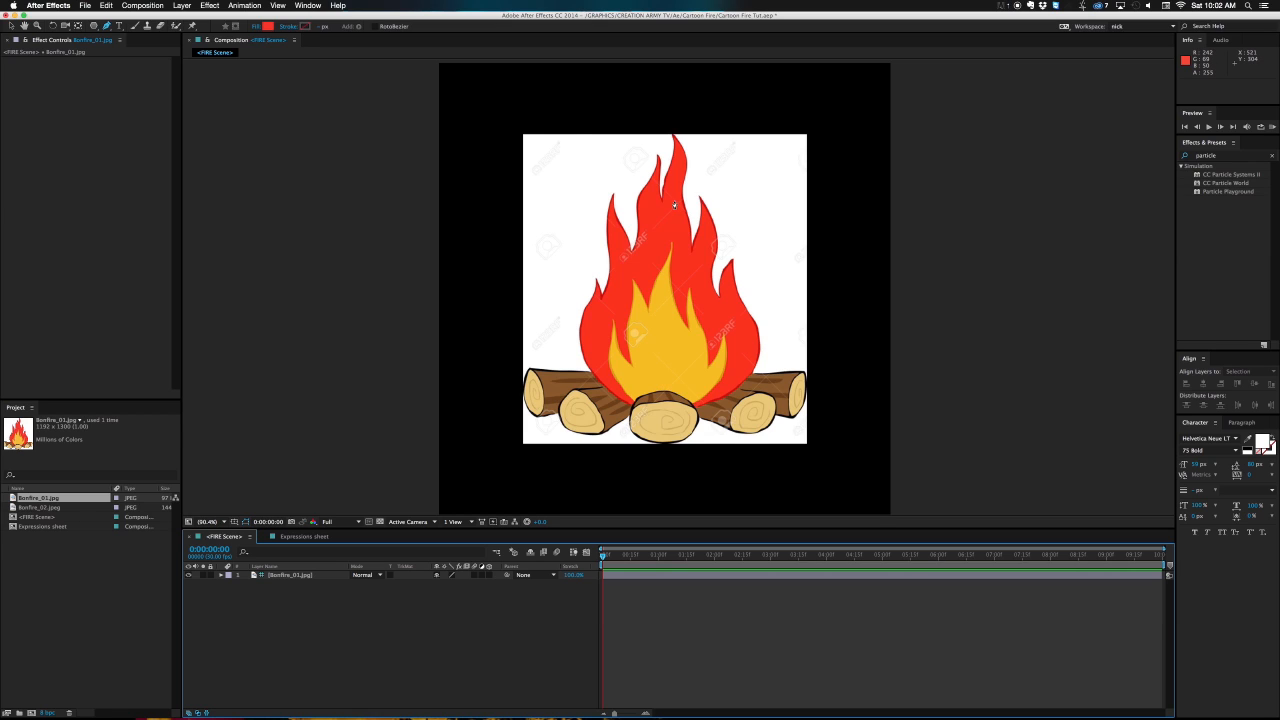
key(v)
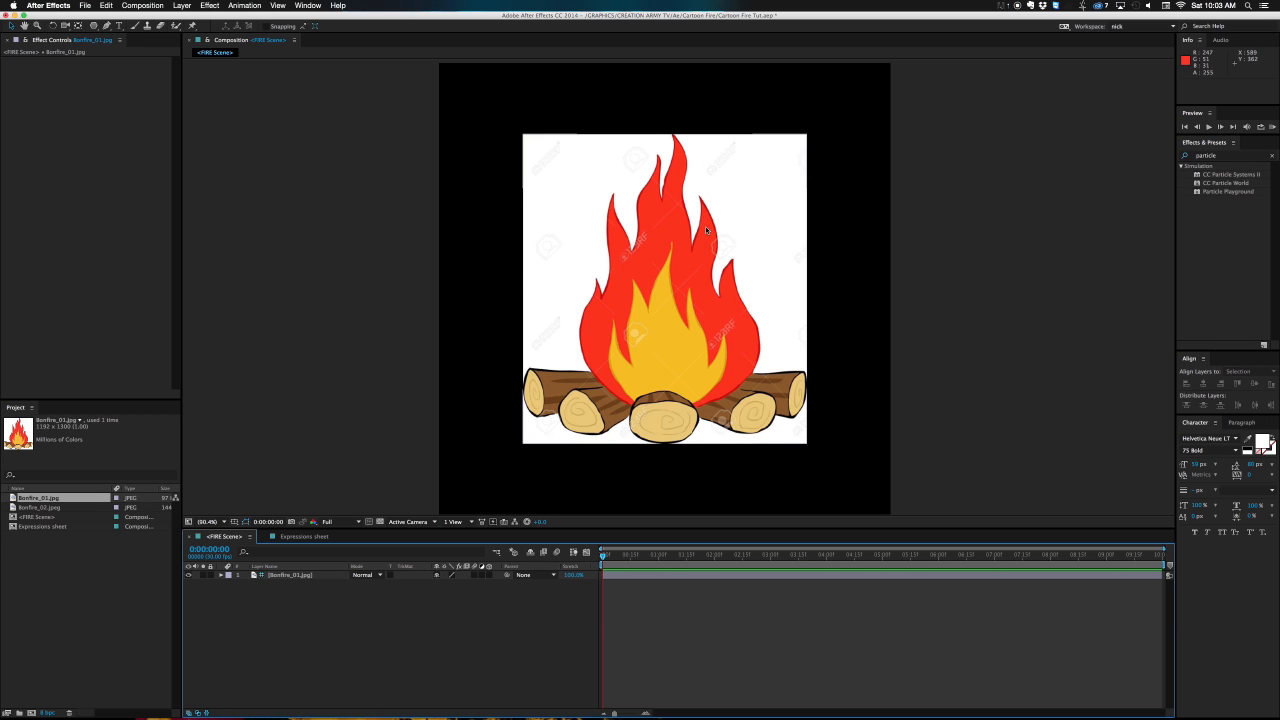
key(super+Tab)
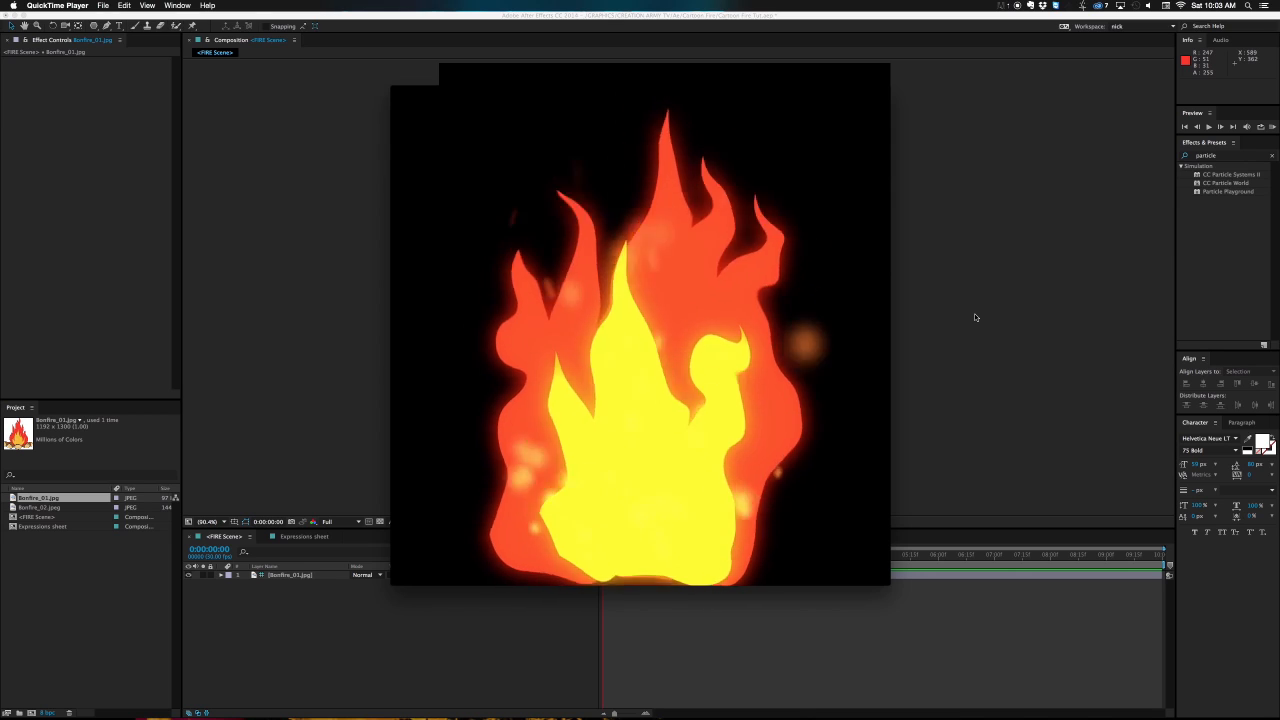
key(super+Tab)
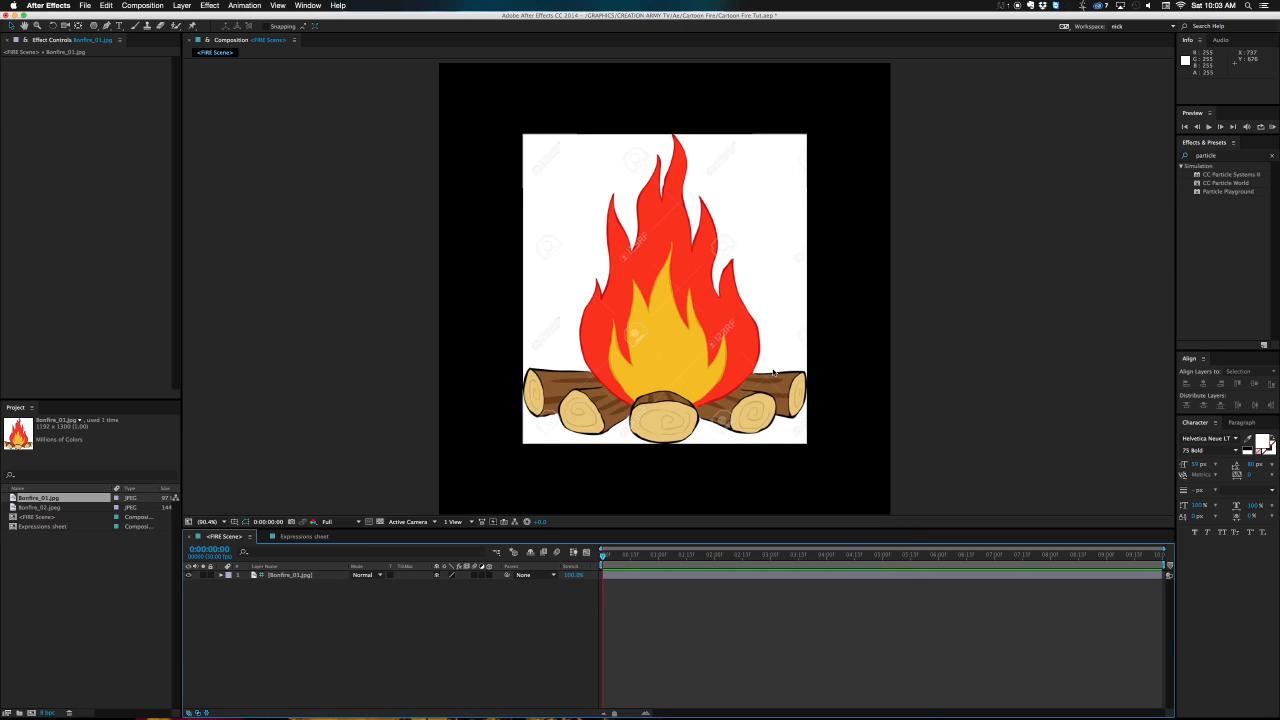
Scale down the bonfire reference image and place it in the upper-left corner of the composition.
click(806, 440)
drag(806, 440, 736, 376)
drag(687, 314, 538, 169)
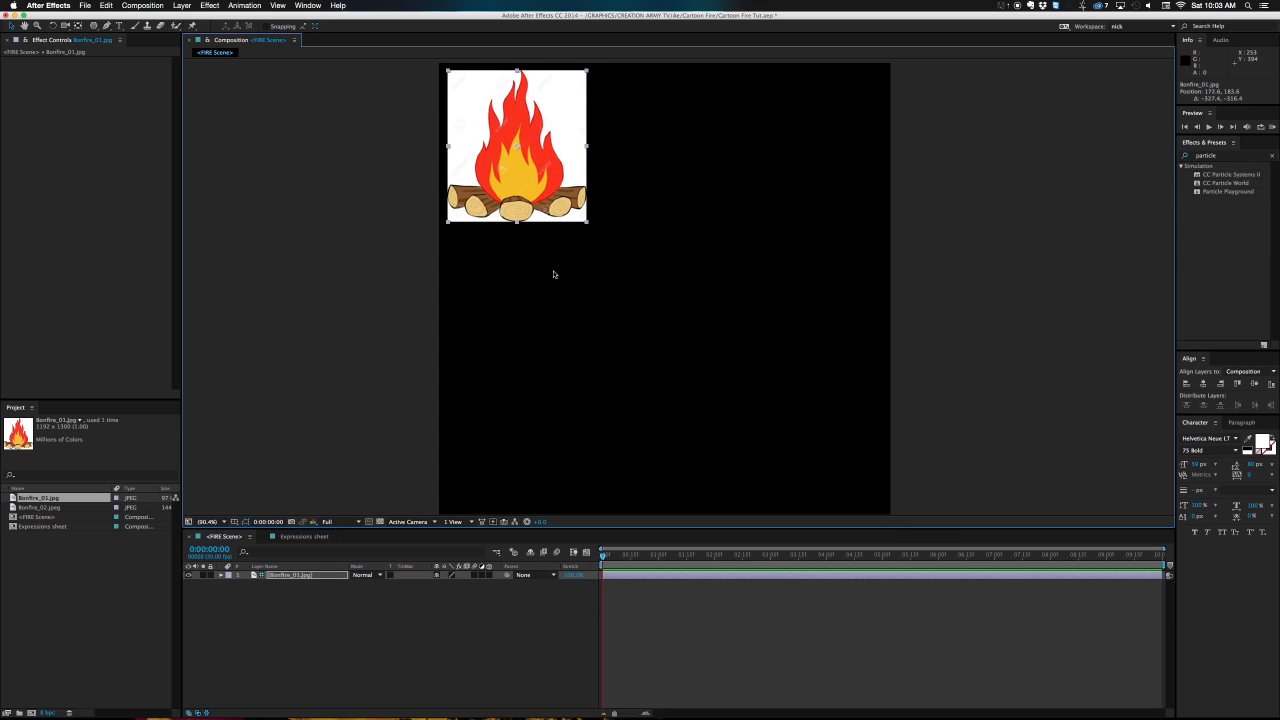
key(super+Tab)
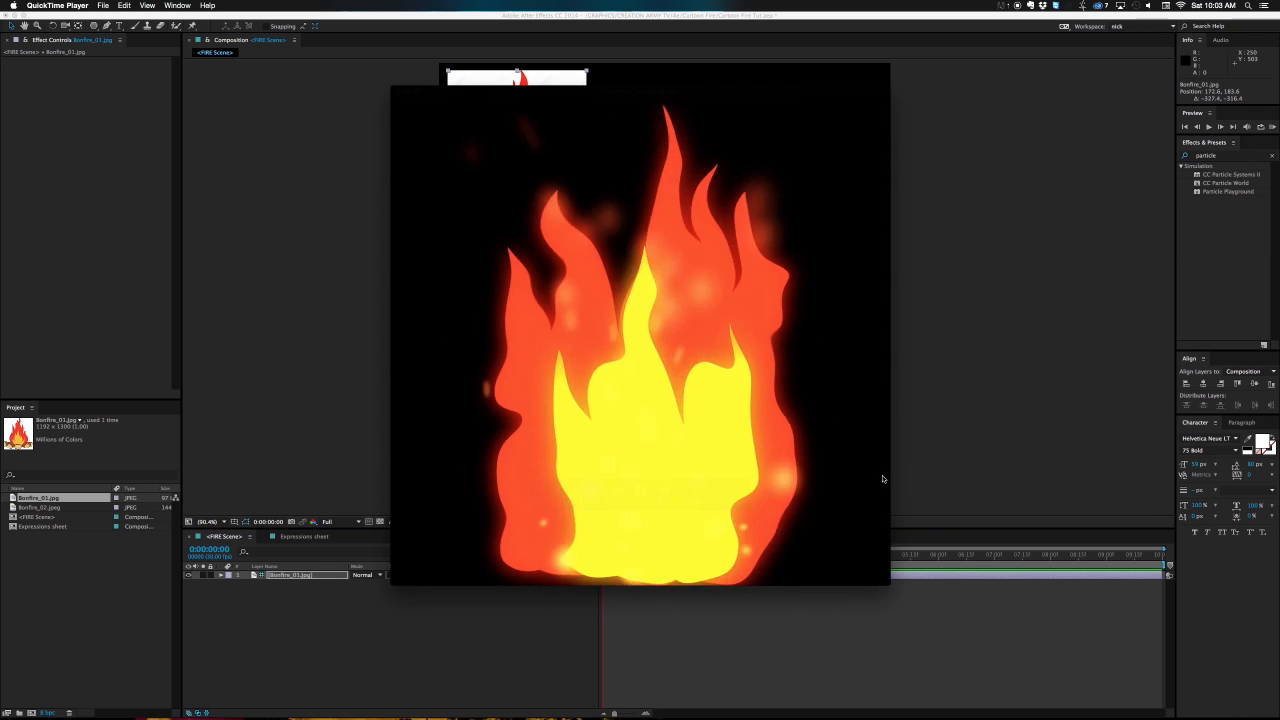
click(899, 460)
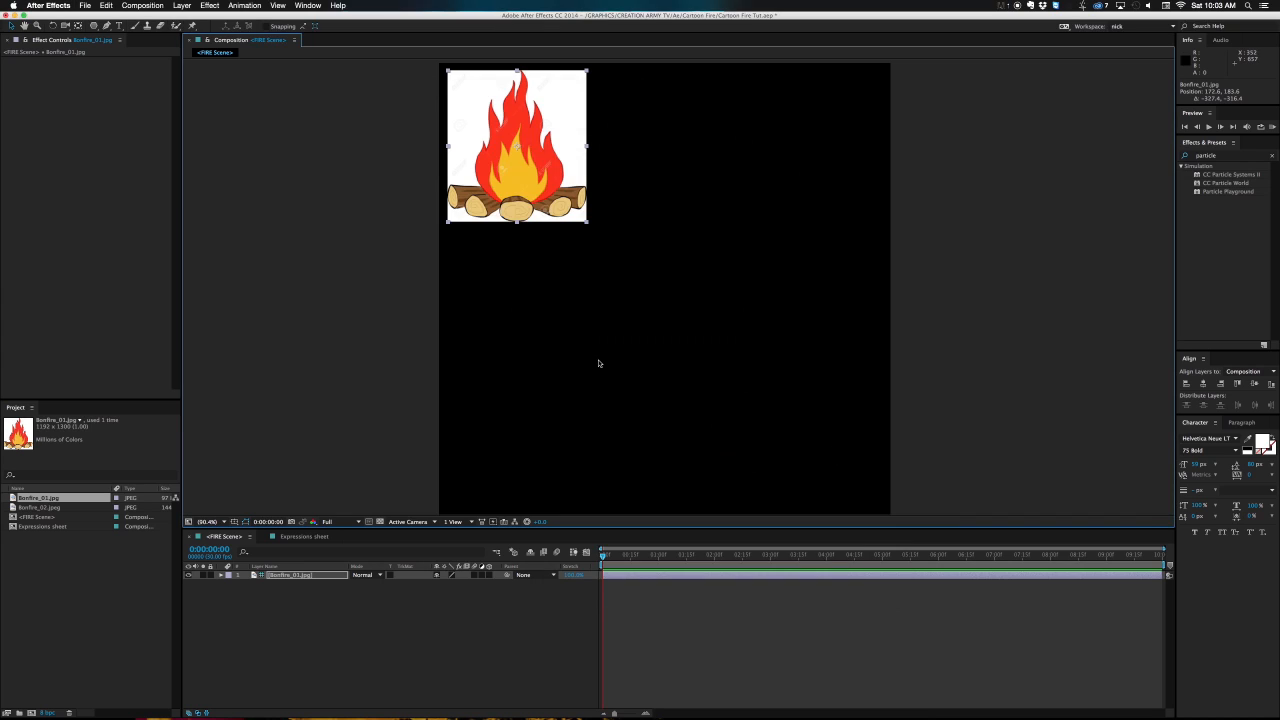
drag(517, 148, 514, 147)
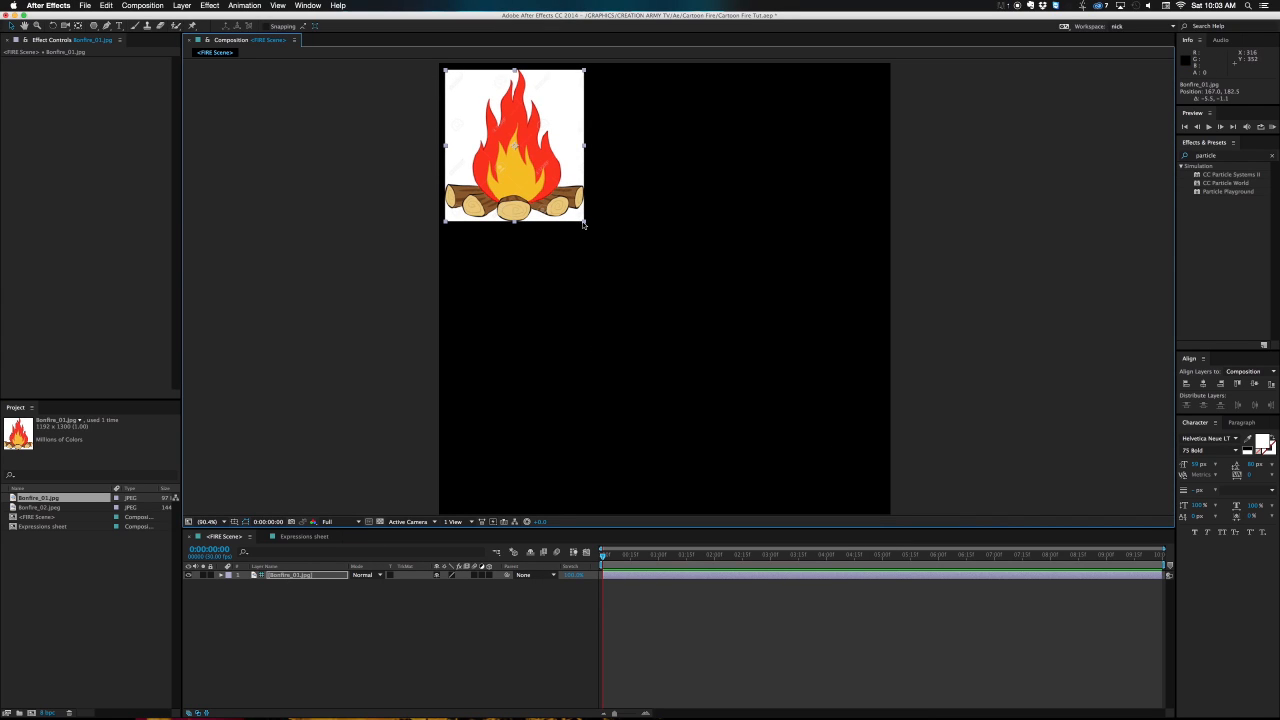
drag(585, 224, 569, 202)
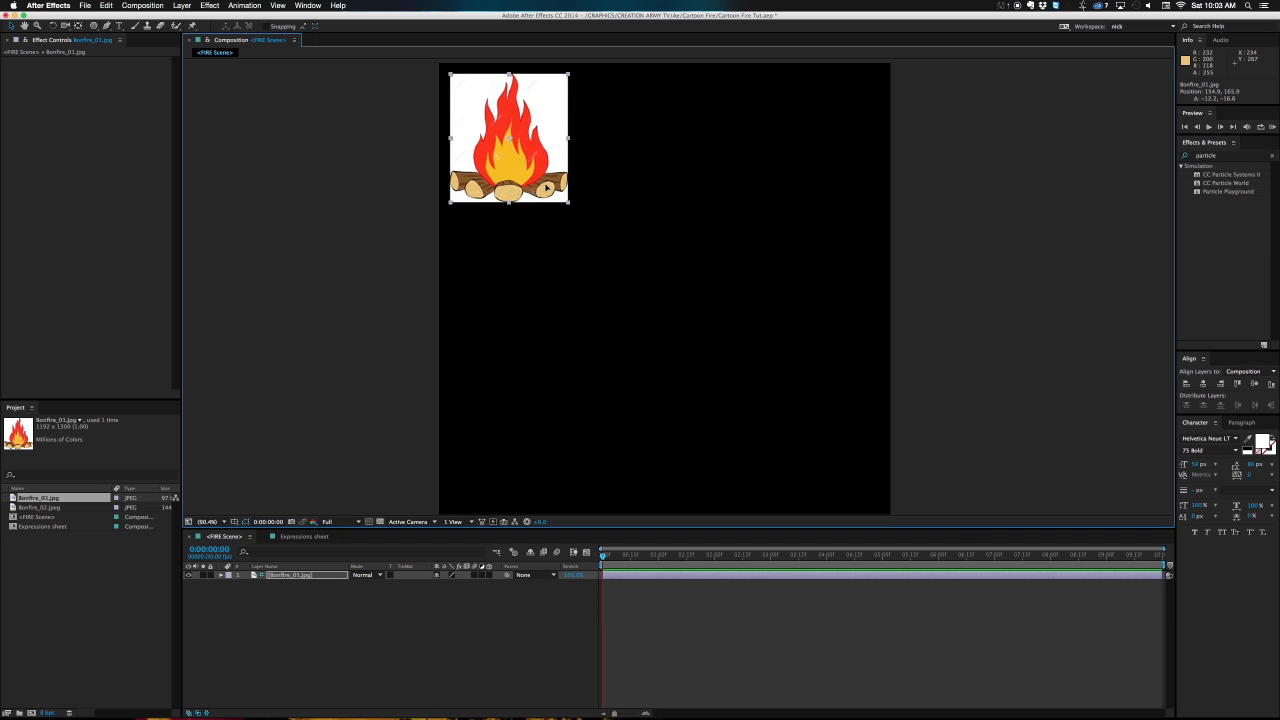
click(400, 157)
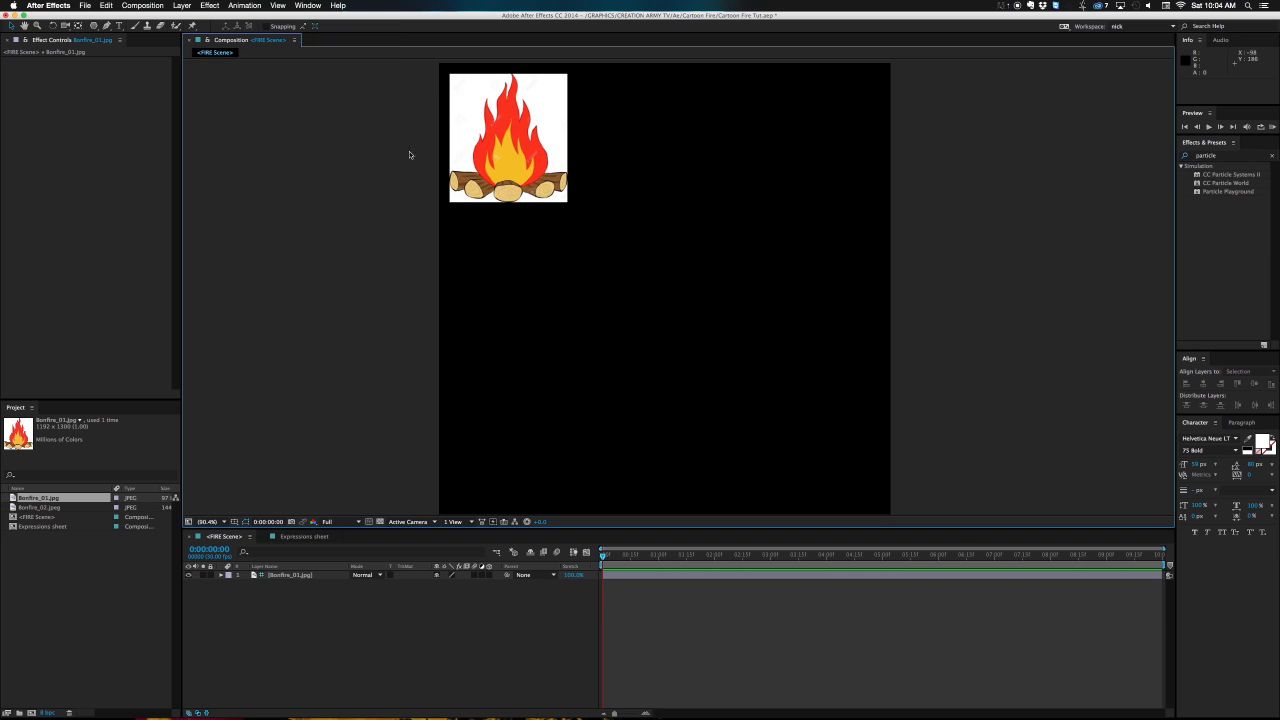
Draw a tall closed teardrop with red fill near the composition's centre using the Pen tool, with a sharp tip and rounded base.
key(g)
click(656, 113)
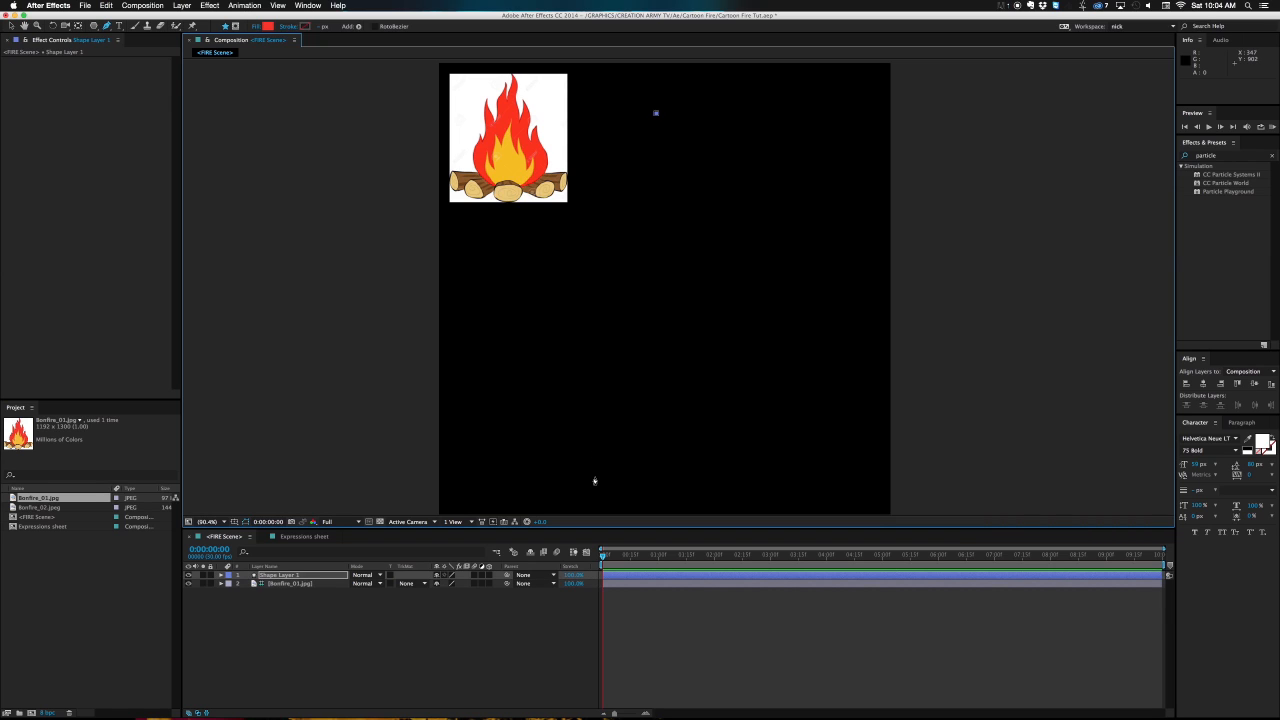
mouse_move(594, 481)
mouse_down()
mouse_move(597, 562)
mouse_move(595, 500)
mouse_move(624, 486)
mouse_move(573, 491)
mouse_move(582, 482)
mouse_move(694, 503)
mouse_up()
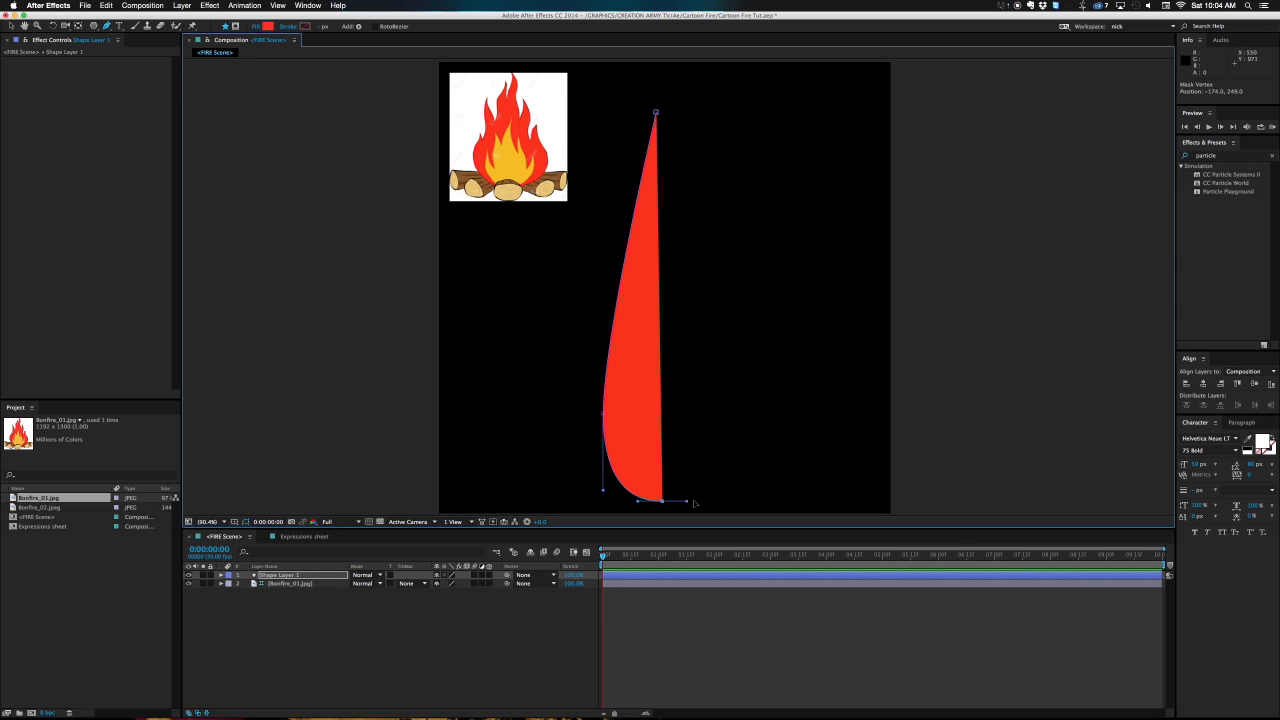
drag(706, 405, 710, 349)
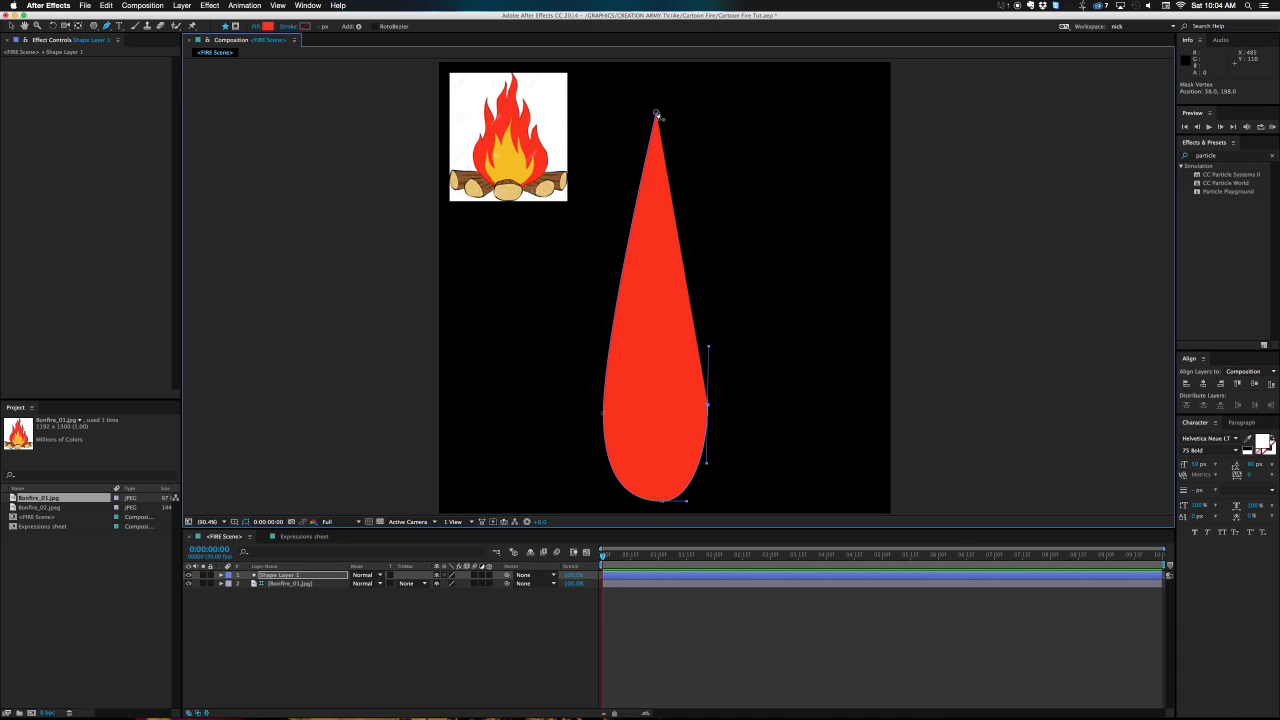
click(656, 113)
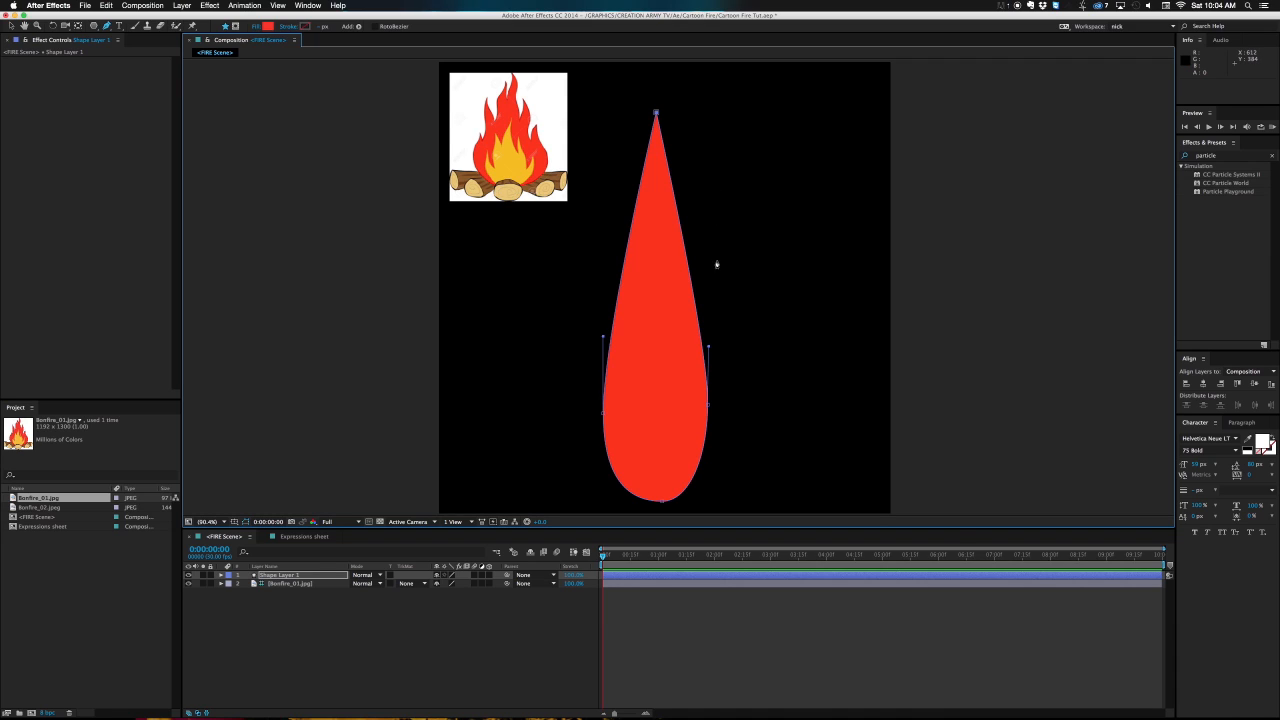
Lengthen the upper curve handle on the teardrop's right side to smooth its outline.
key(v)
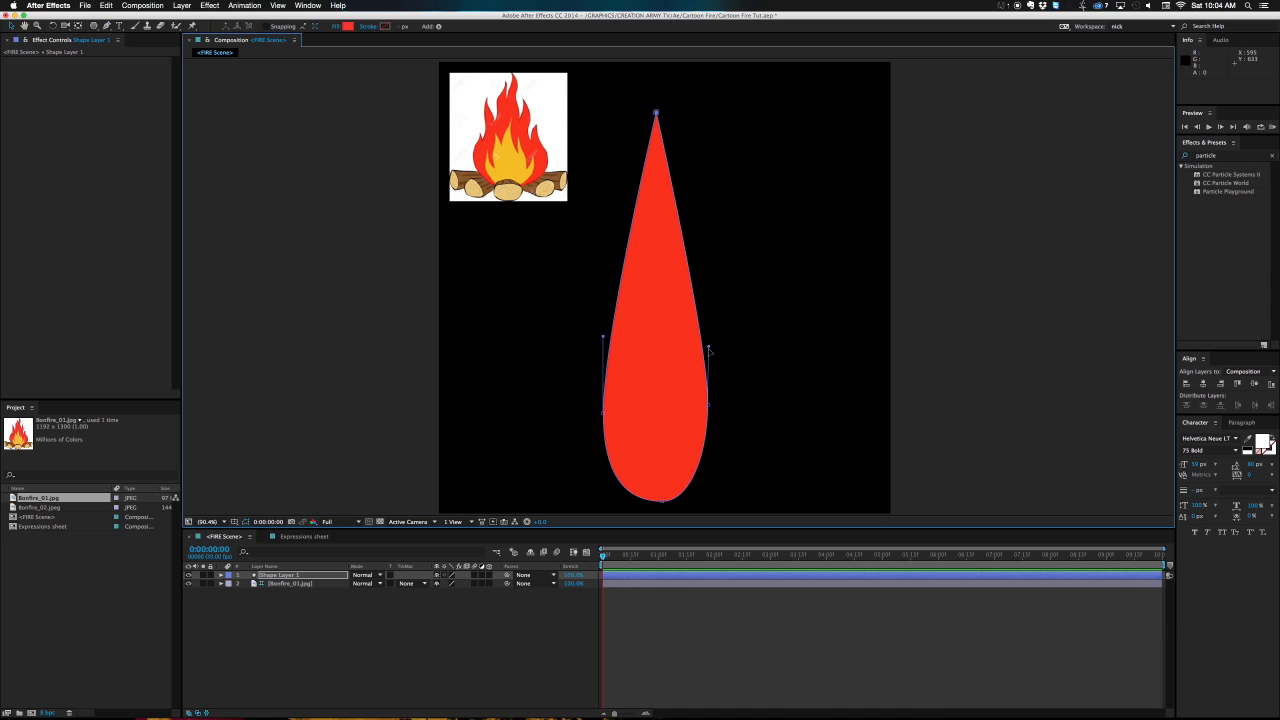
drag(708, 348, 708, 320)
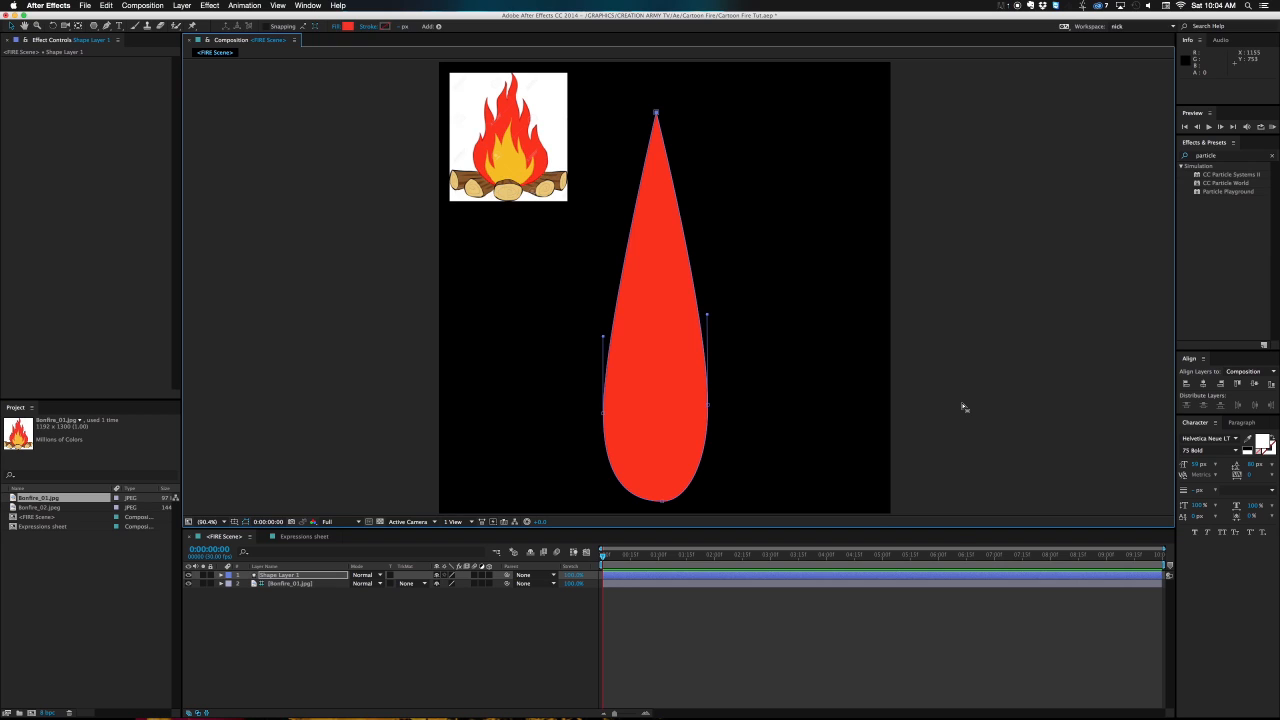
click(831, 457)
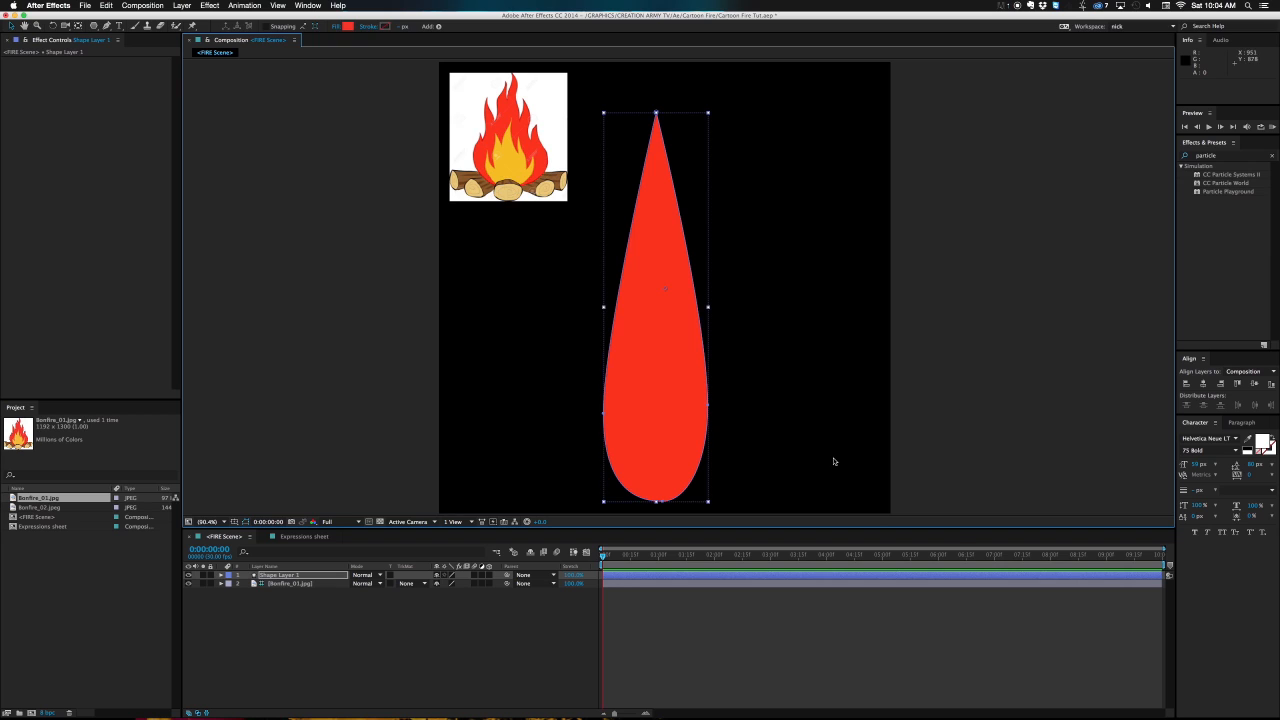
click(348, 28)
click(404, 426)
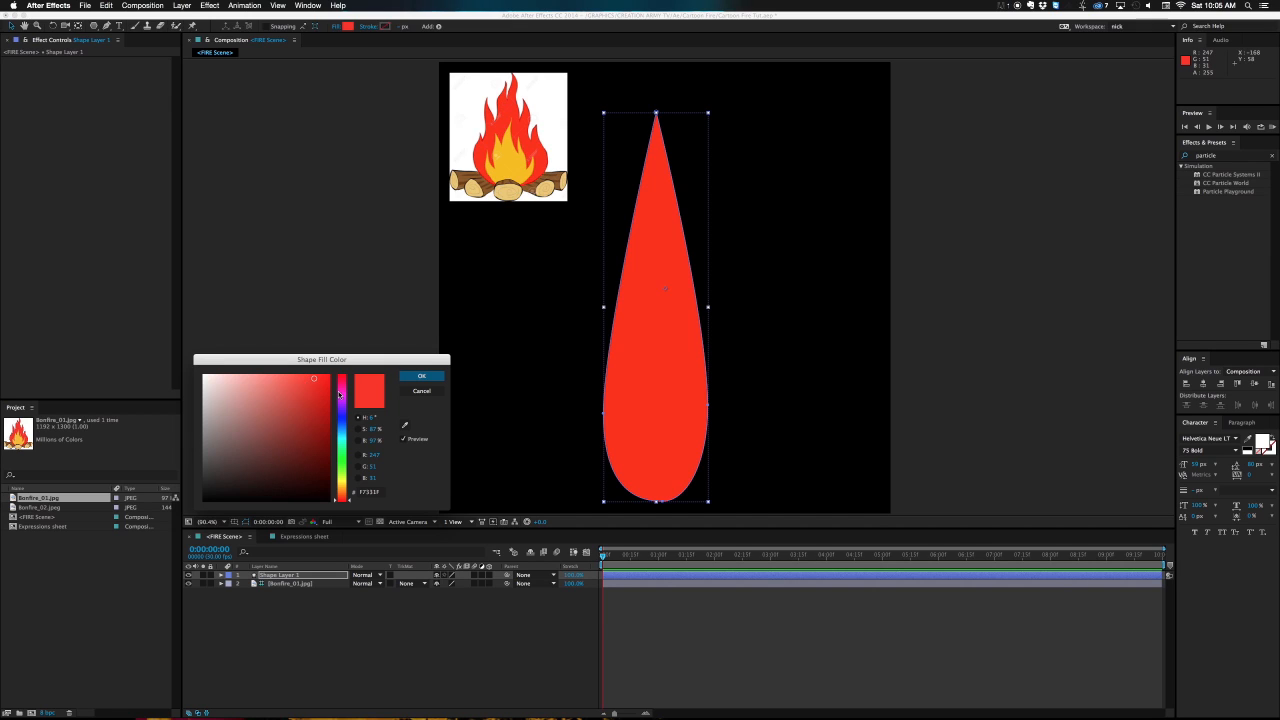
click(423, 393)
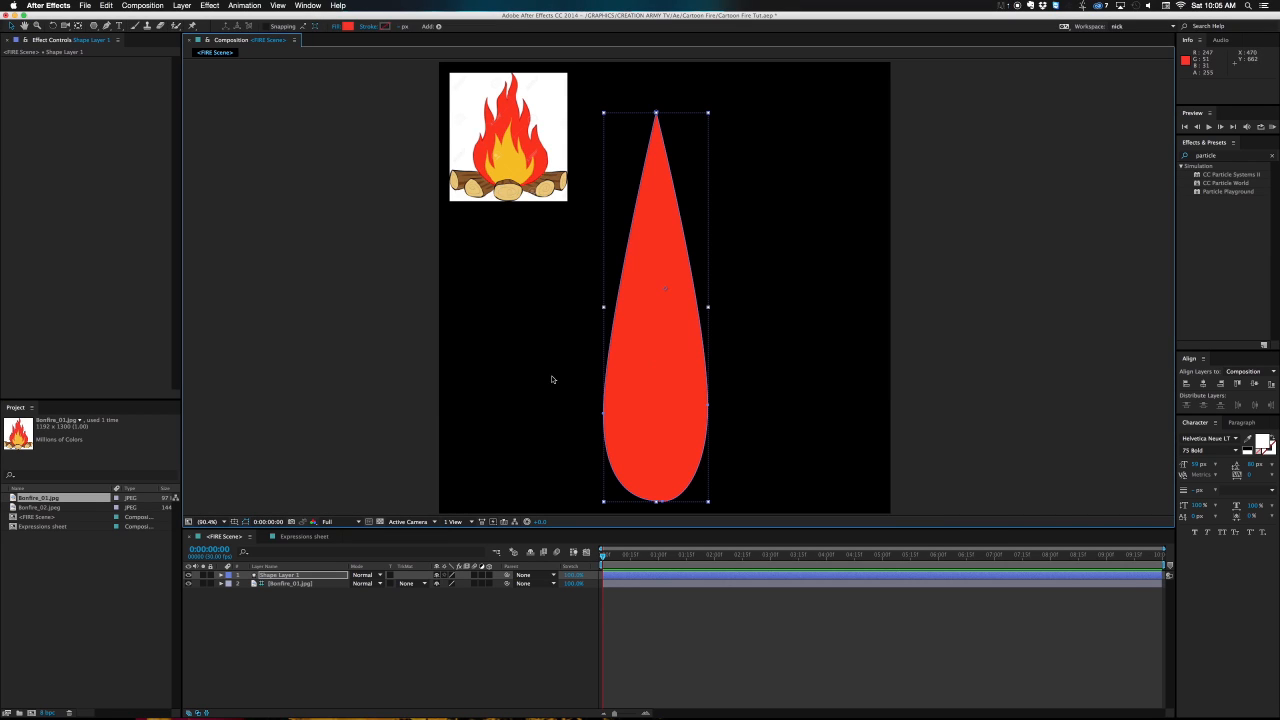
Rename the teardrop's shape layer to Flame Lick and set its label colour to Red.
click(316, 572)
key(Return)
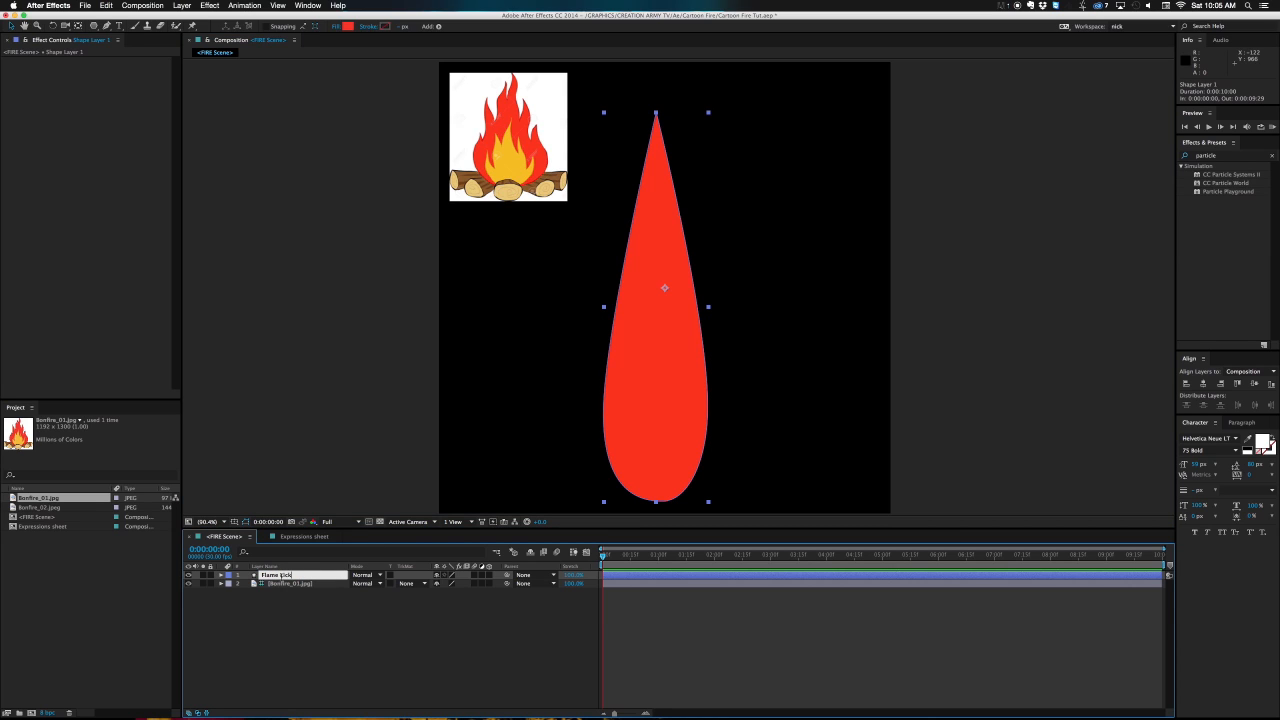
key(Return)
click(228, 577)
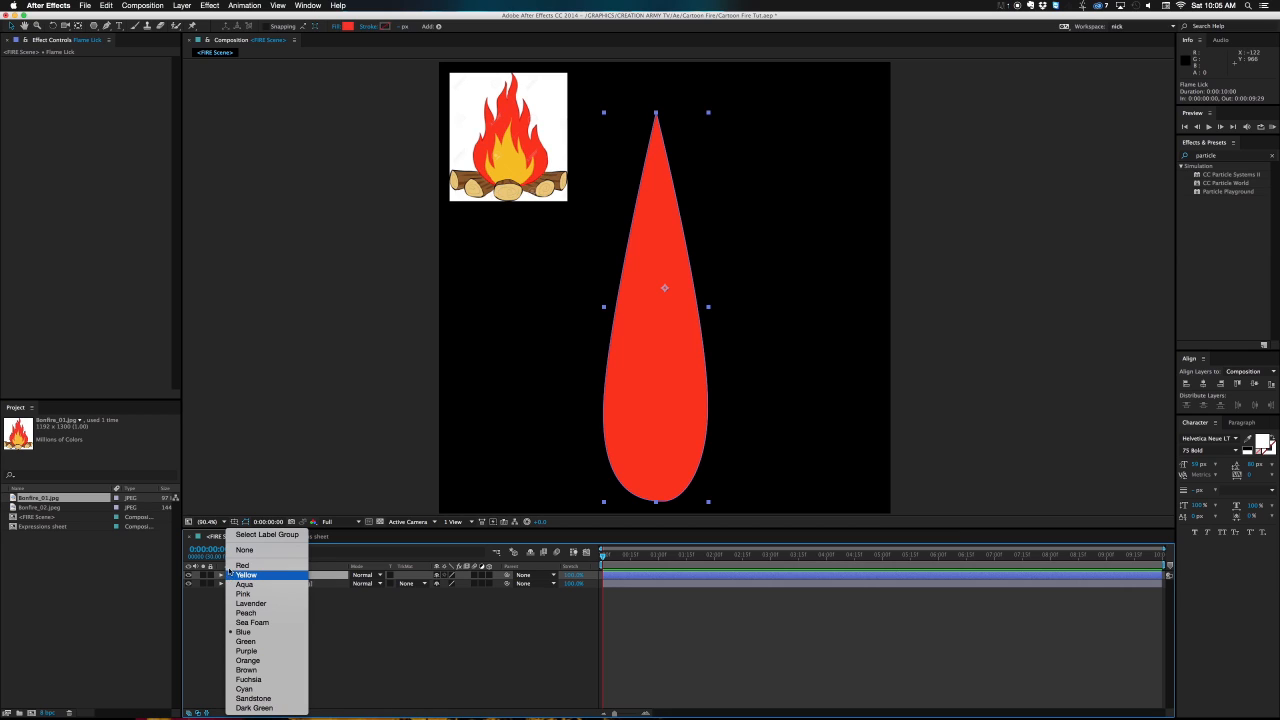
click(242, 565)
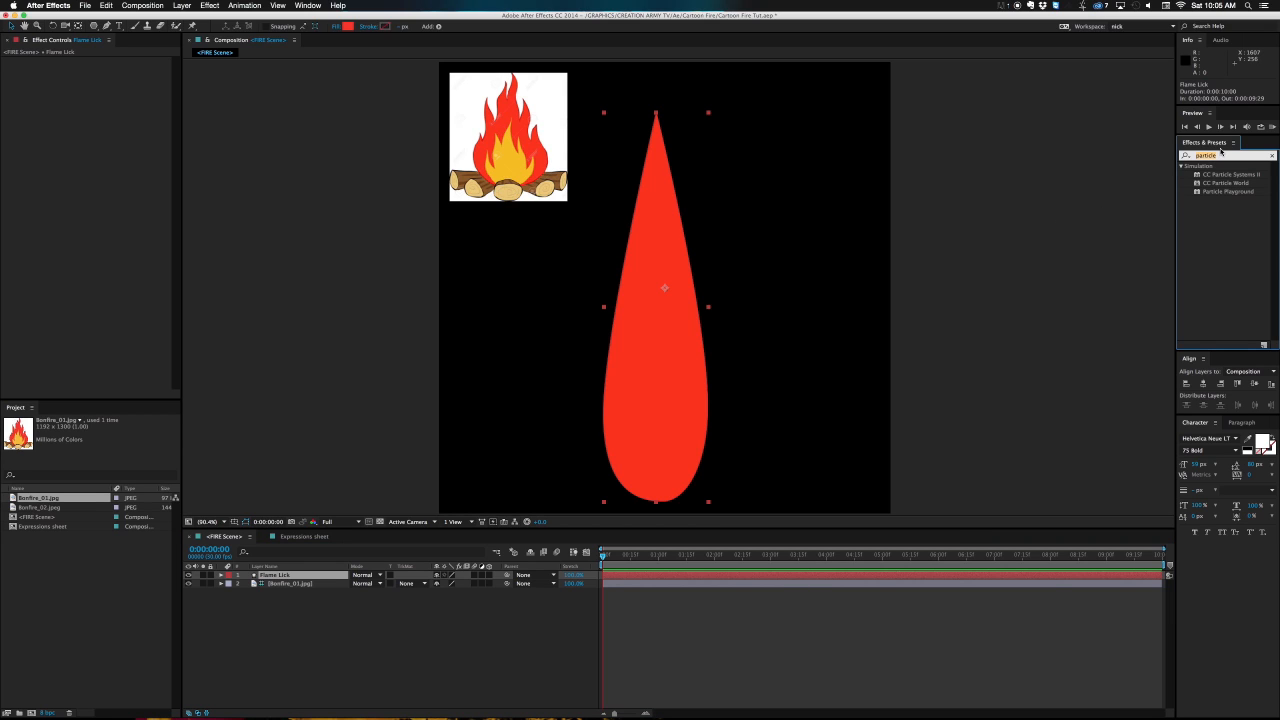
Search the effects for "wave", apply Wave Warp to the Flame Lick layer and preview its motion.
text(wave)
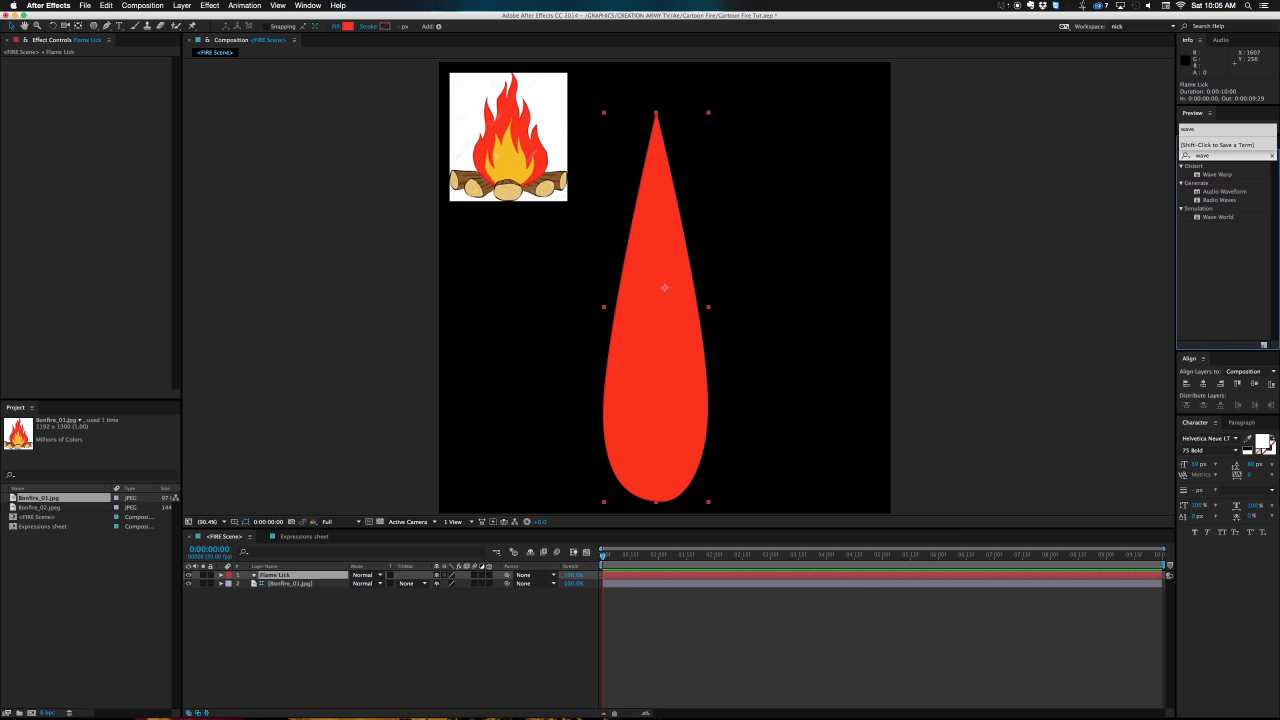
click(1220, 175)
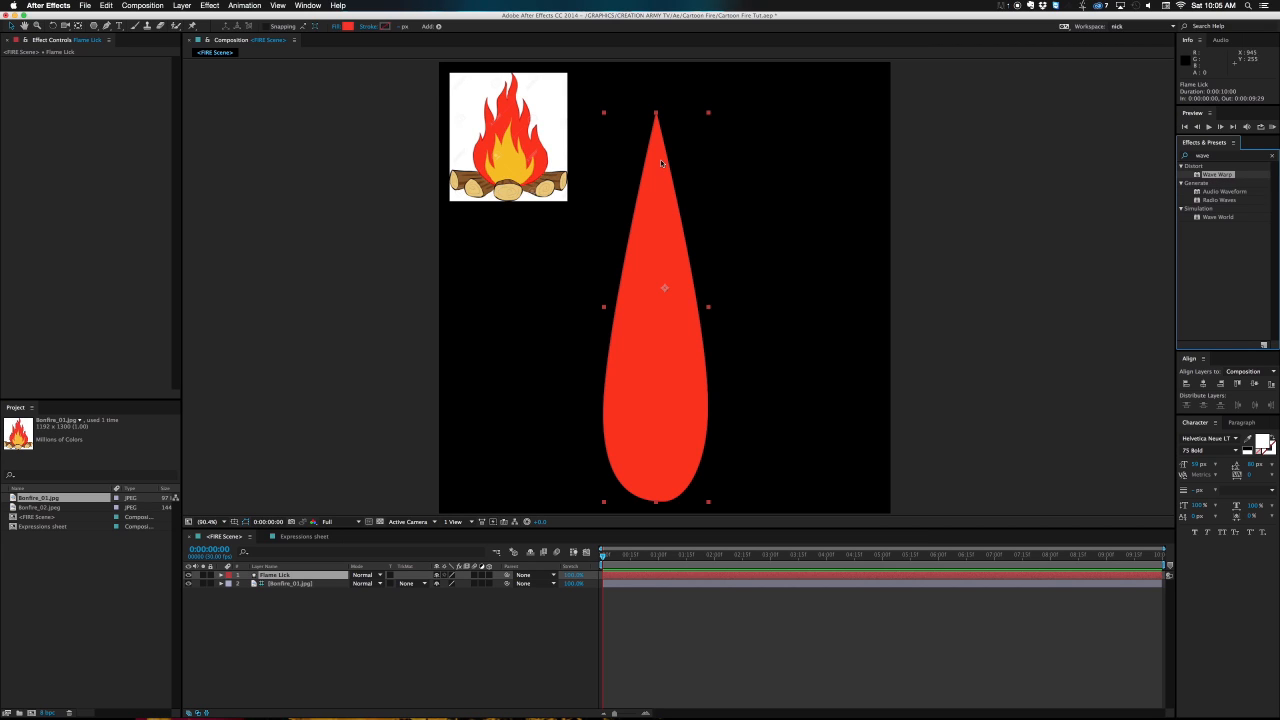
click(210, 6)
click(317, 243)
click(304, 582)
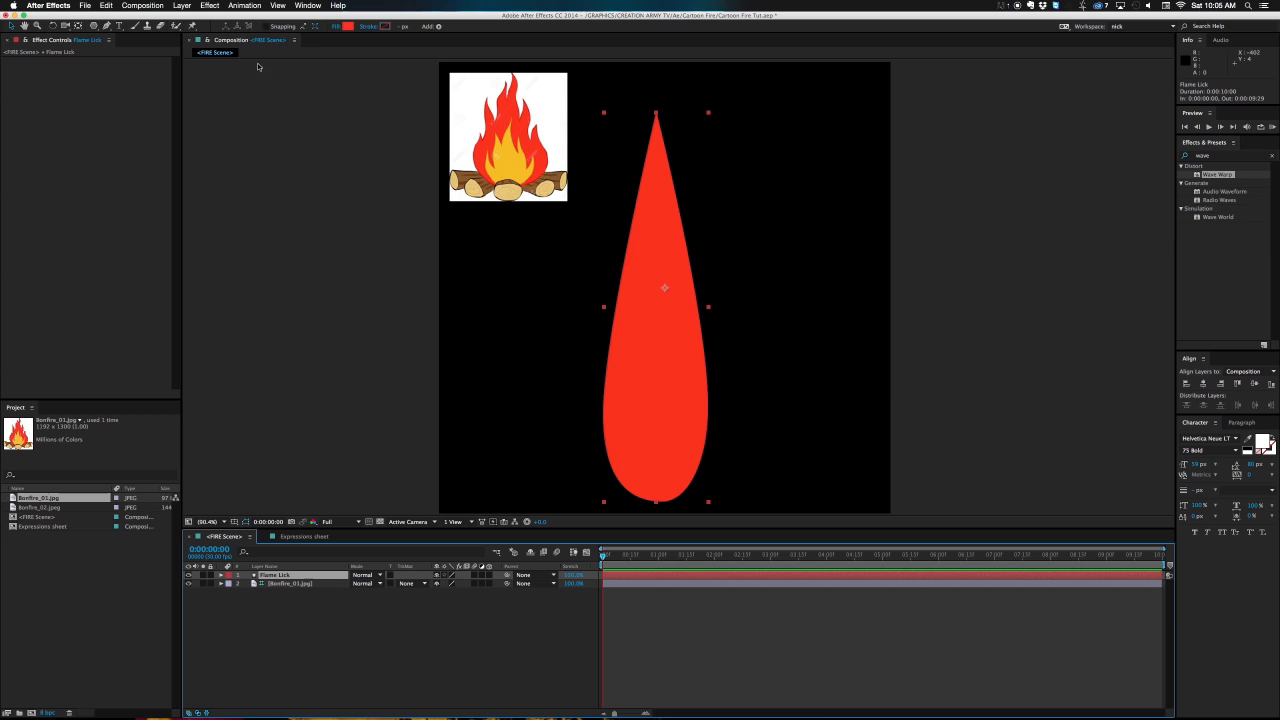
click(212, 5)
mouse_move(228, 108)
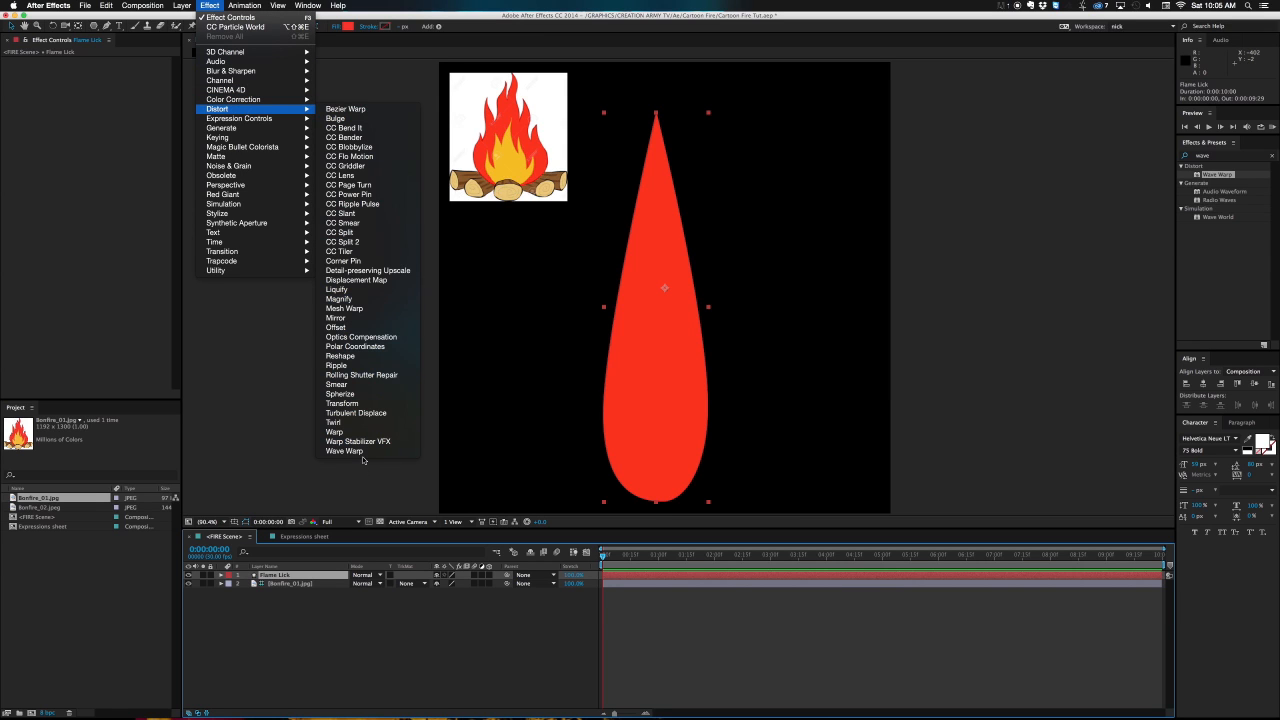
click(1214, 182)
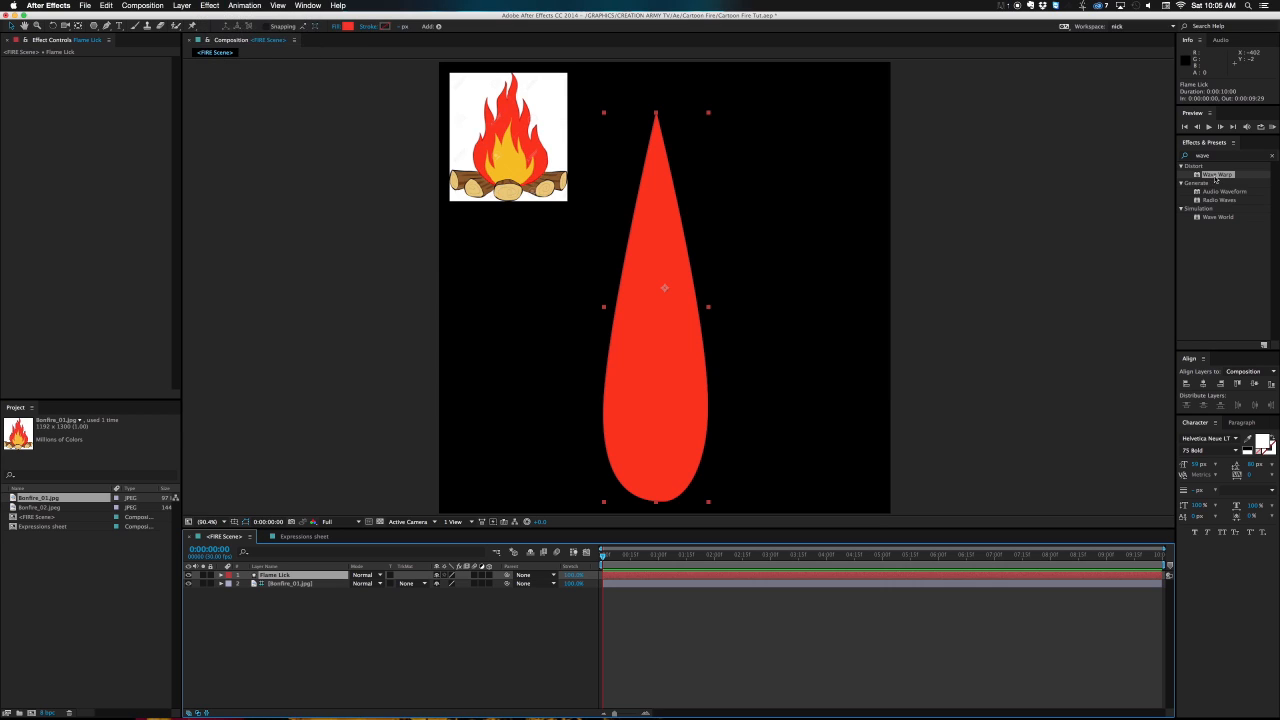
double_click(1214, 180)
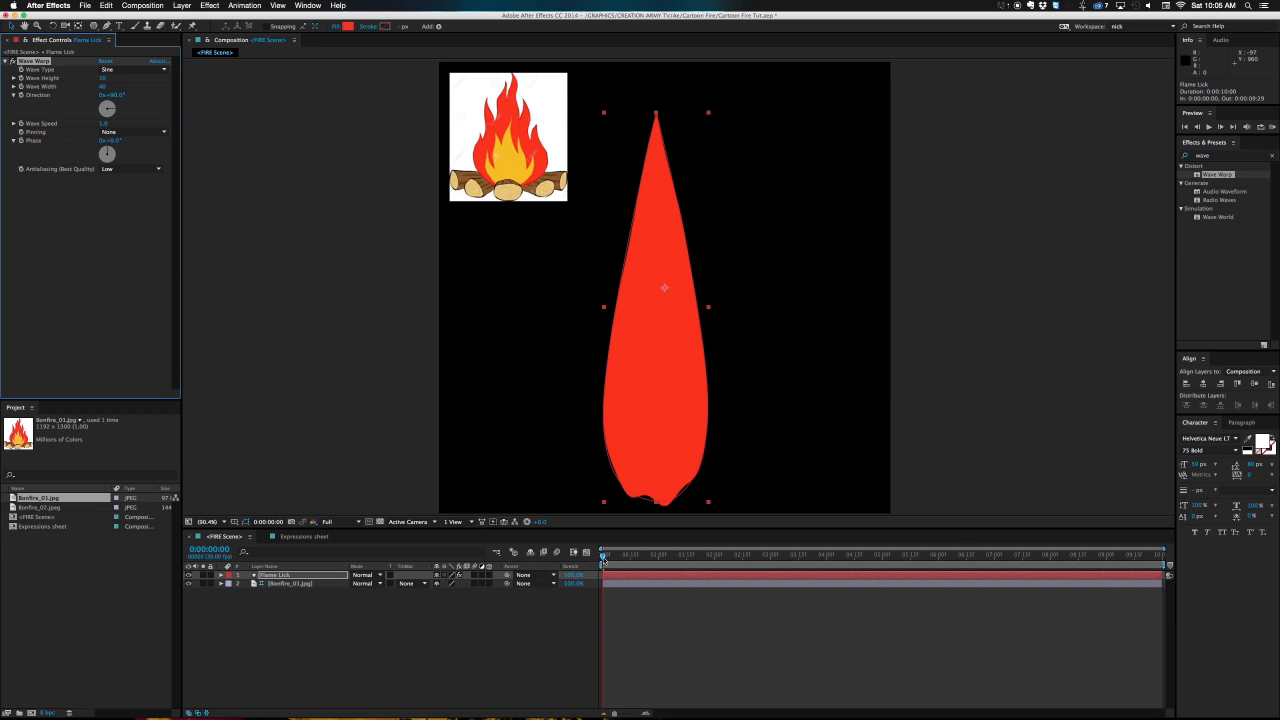
mouse_move(604, 558)
mouse_down()
mouse_move(737, 561)
mouse_move(613, 563)
mouse_up()
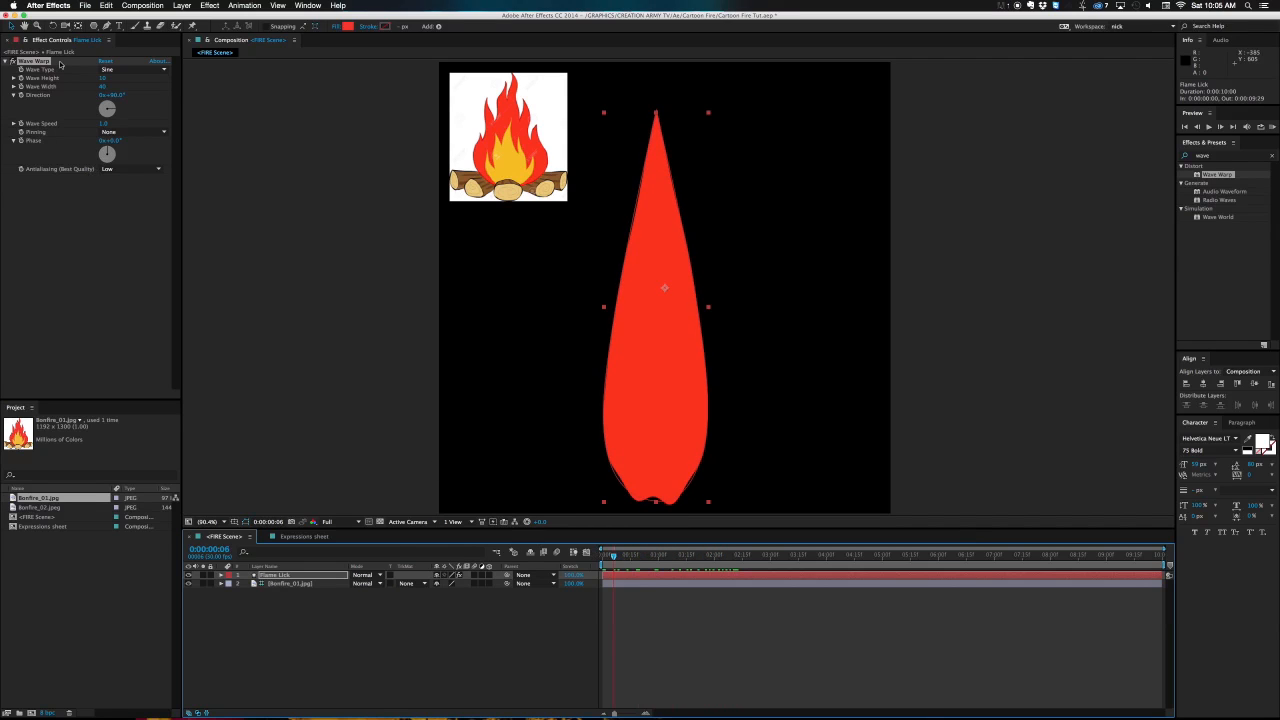
click(36, 61)
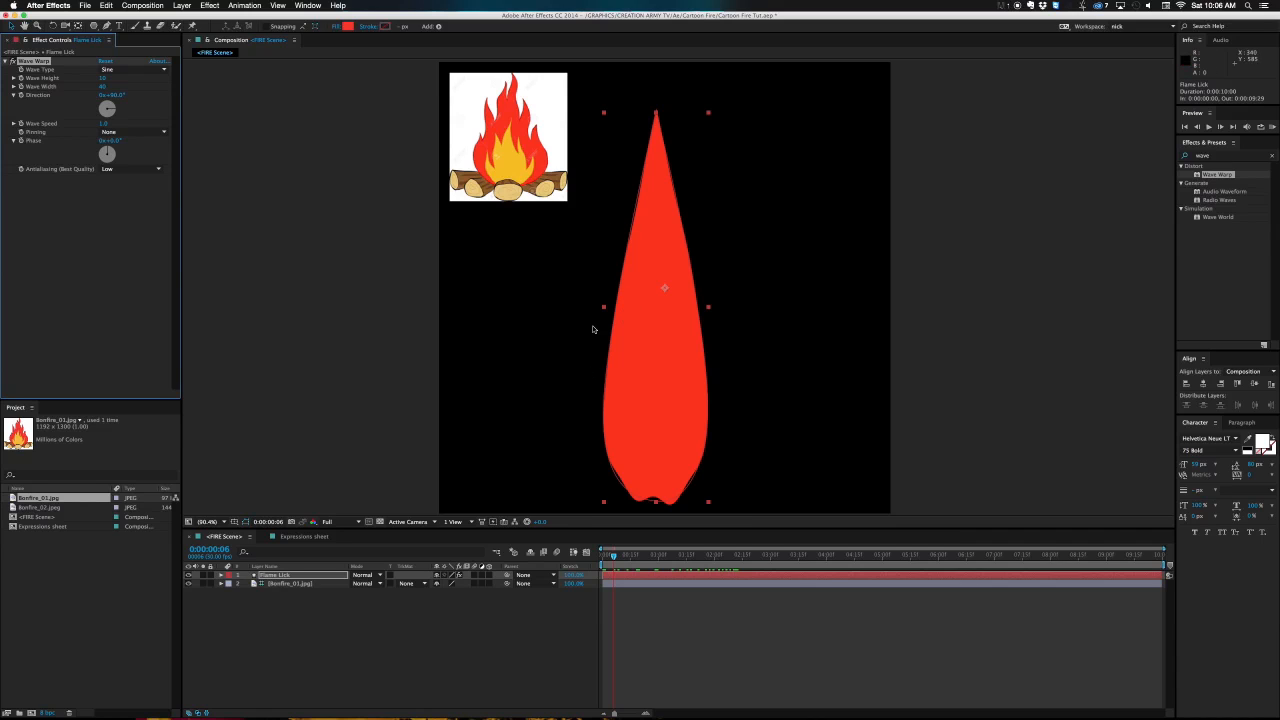
Try rotating the Flame Lick layer by about 86° to test the wave direction, and undo the rotation.
key(w)
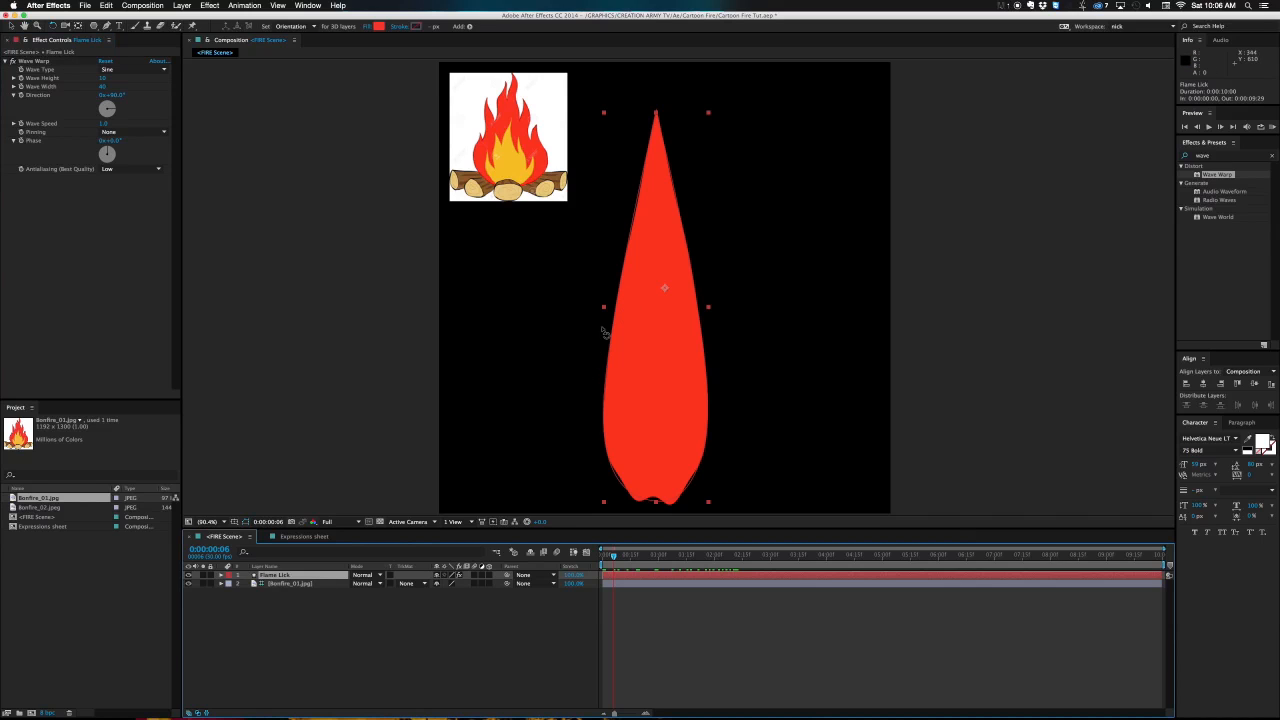
drag(714, 251, 741, 286)
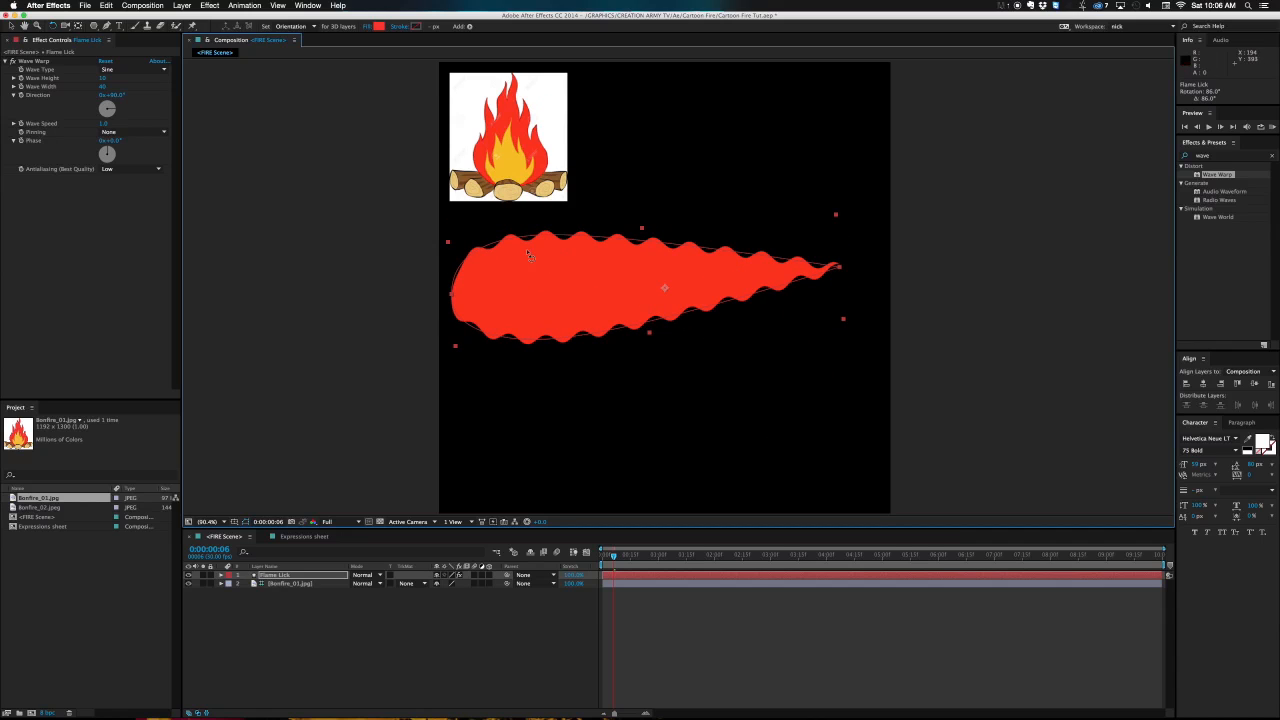
key(super+z)
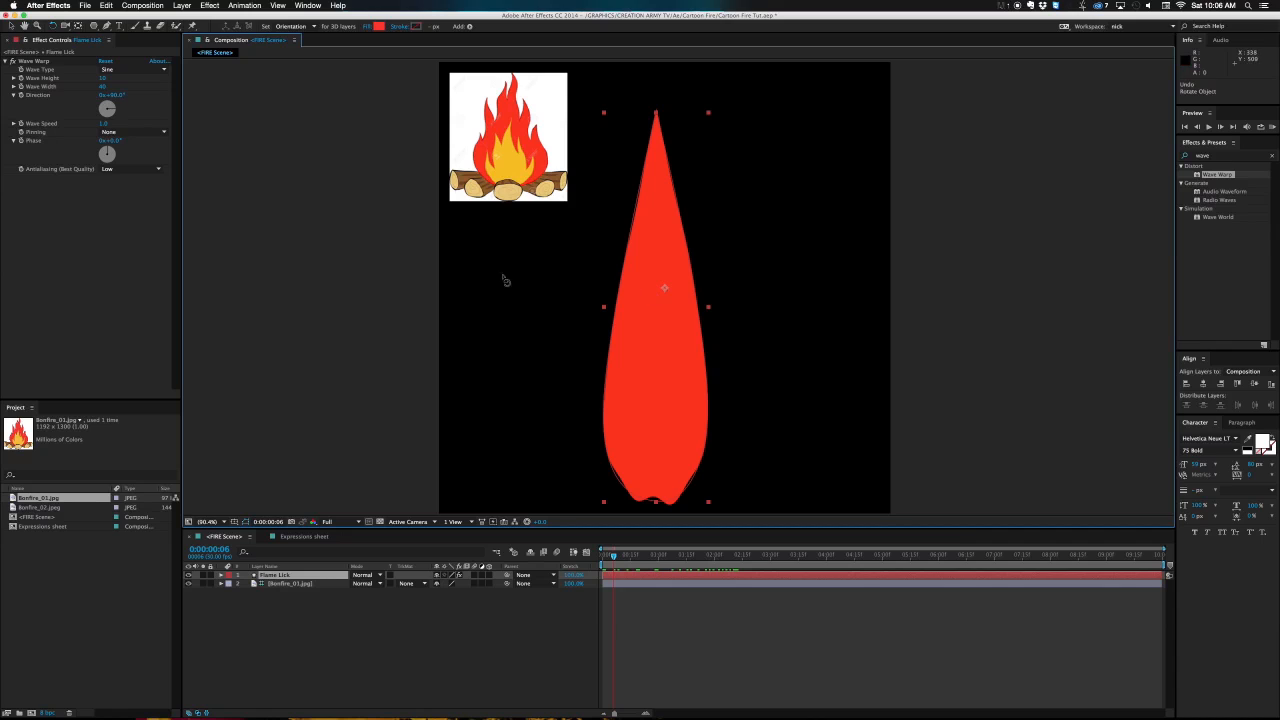
Set the Wave Warp Direction on the Flame Lick layer to 0°.
click(104, 100)
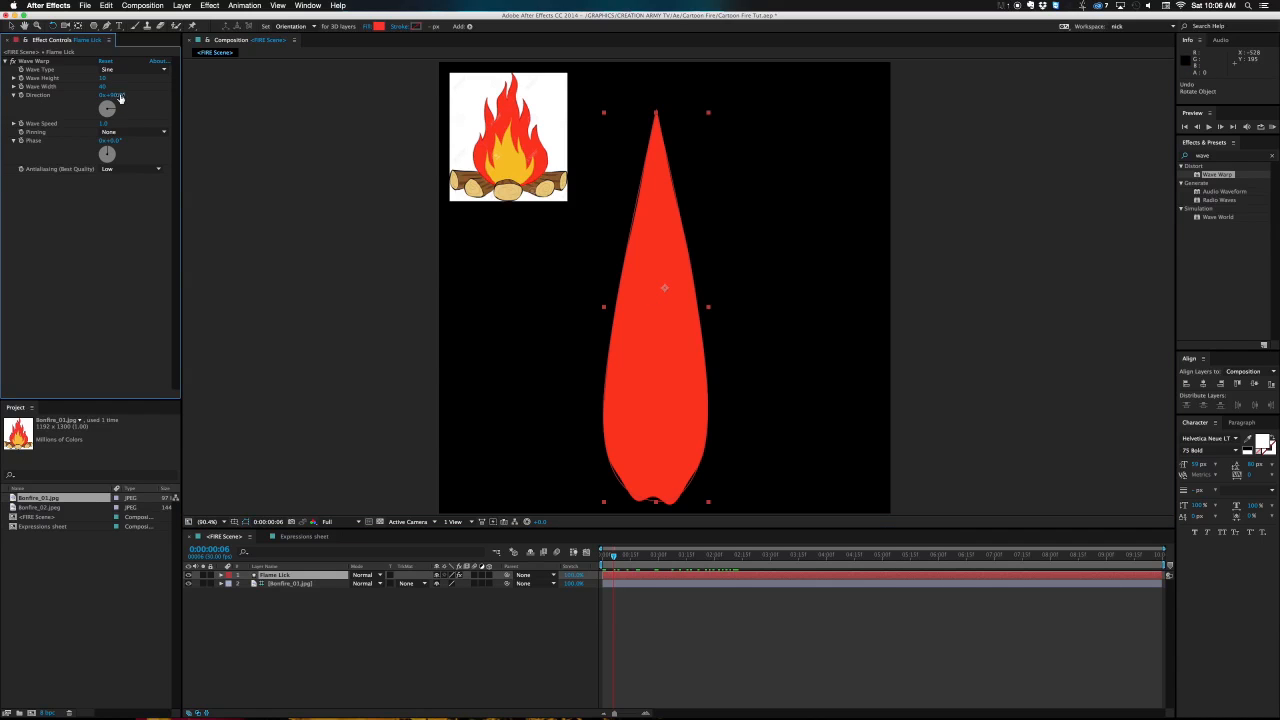
drag(119, 98, 121, 96)
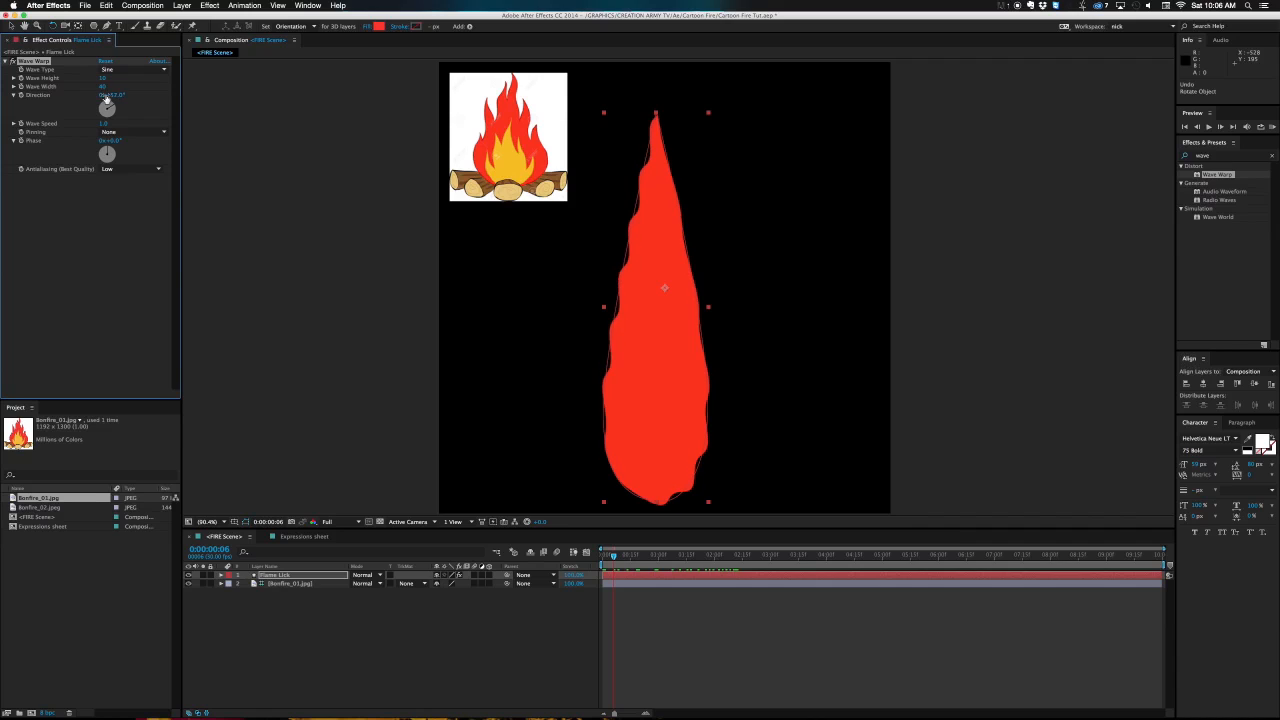
click(121, 96)
text(0)
key(Return)
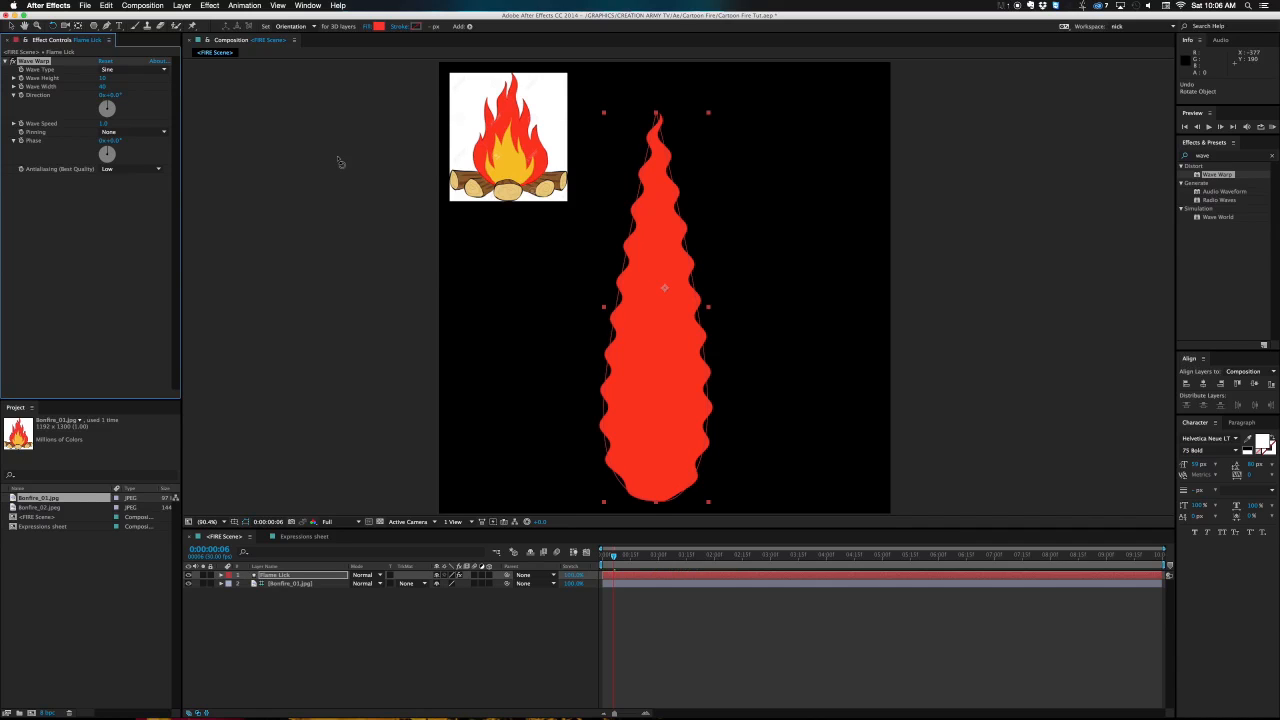
Increase the Flame Lick's Wave Height to about 15 and its Wave Width to about 172 for broad, smooth curves.
key(v)
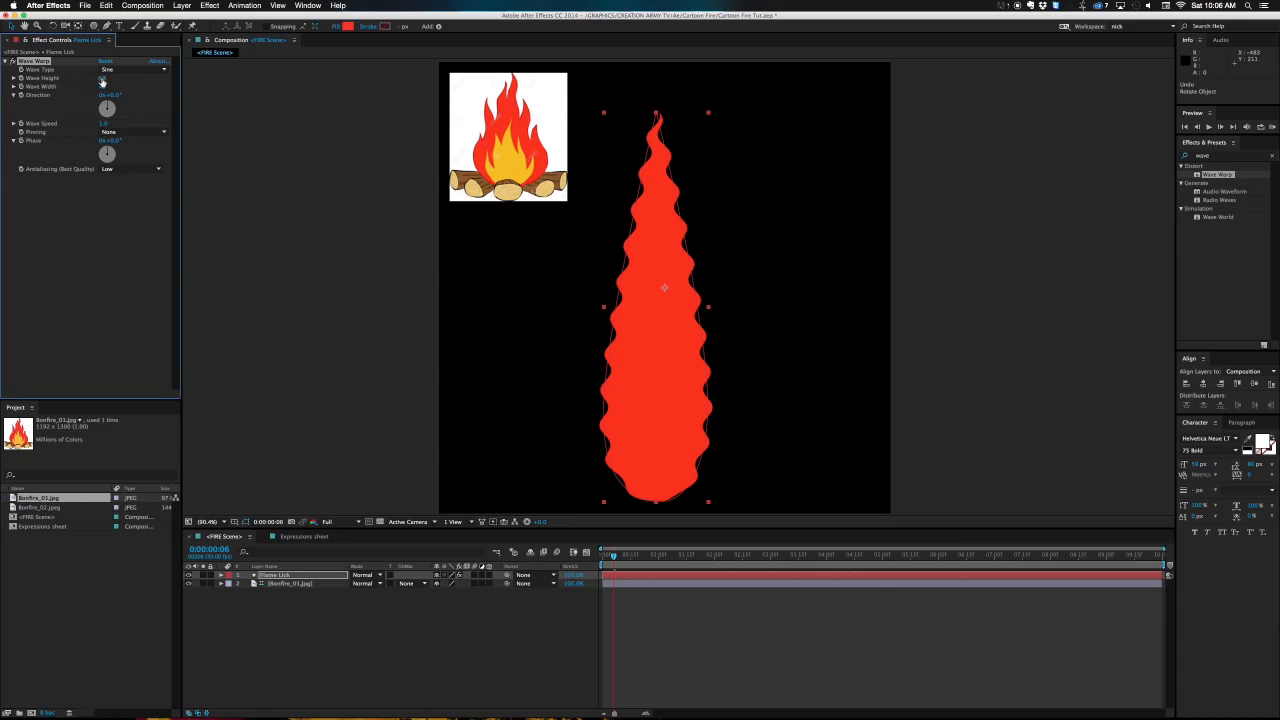
mouse_move(104, 77)
mouse_down()
mouse_move(126, 86)
mouse_move(100, 91)
mouse_up()
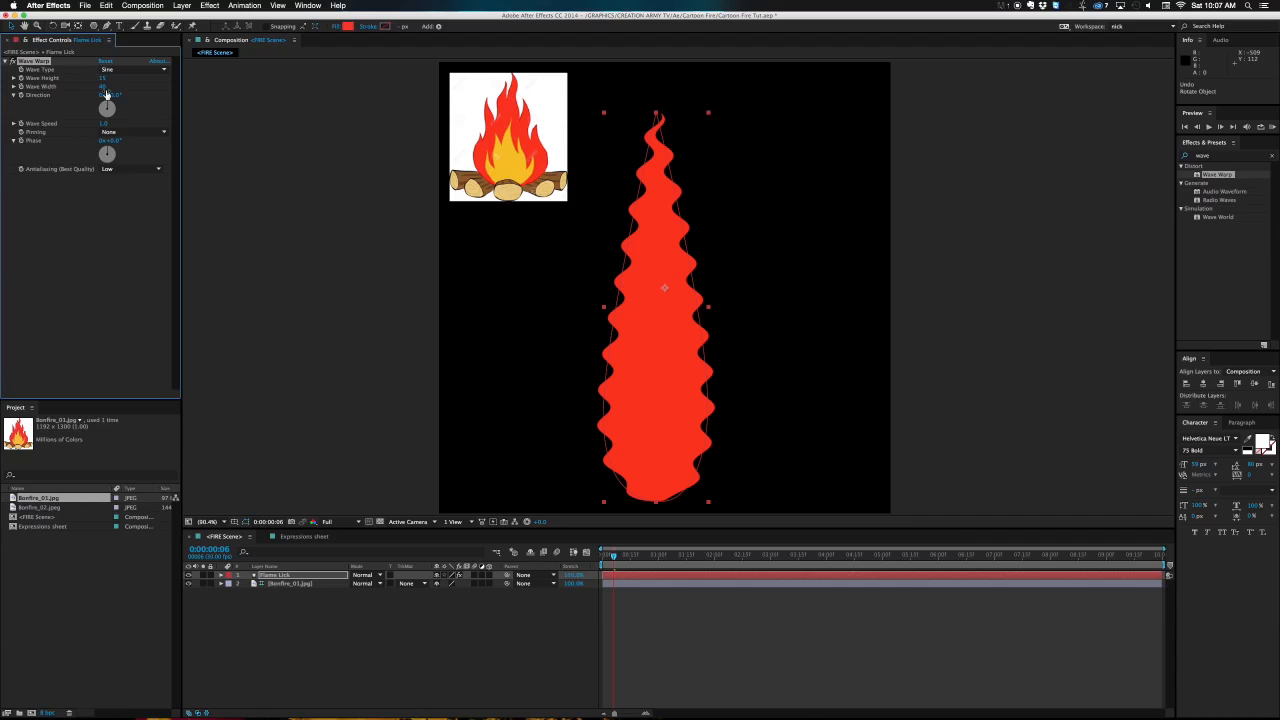
drag(104, 87, 816, 139)
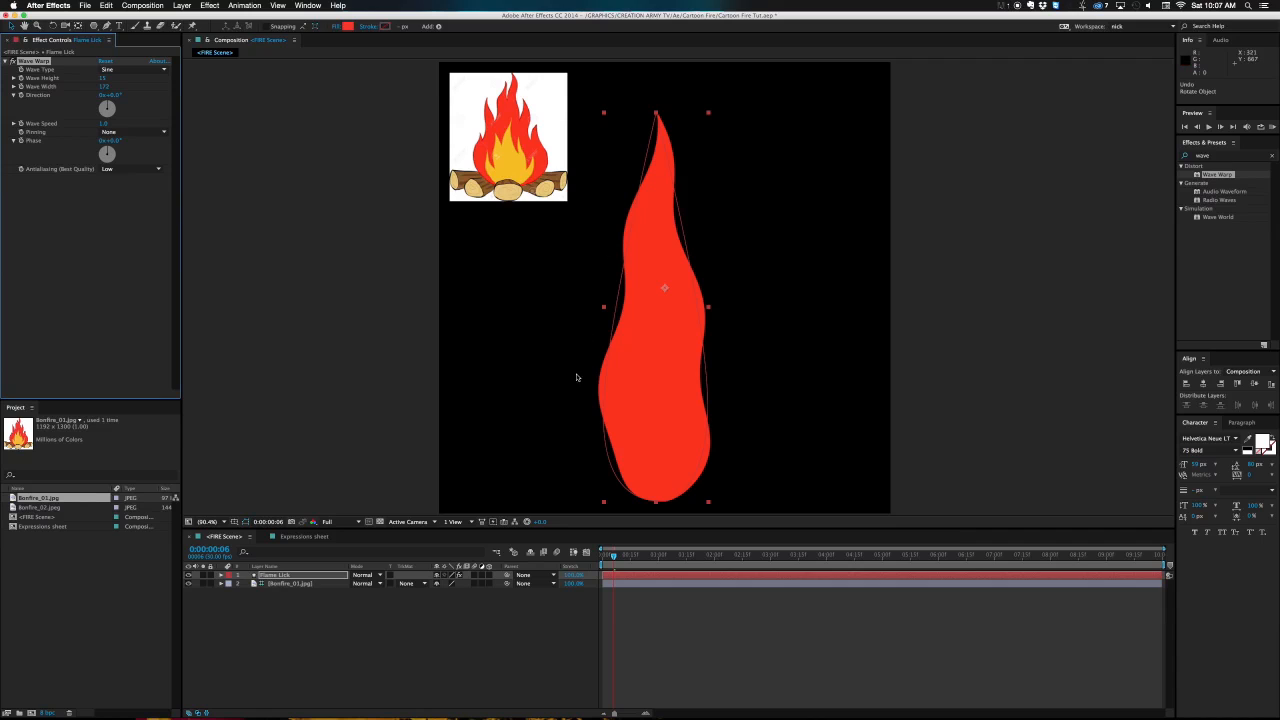
Deselect the layer and preview the widened wave motion over the first second of the composition.
mouse_move(612, 557)
mouse_down()
mouse_move(633, 556)
mouse_move(610, 557)
mouse_up()
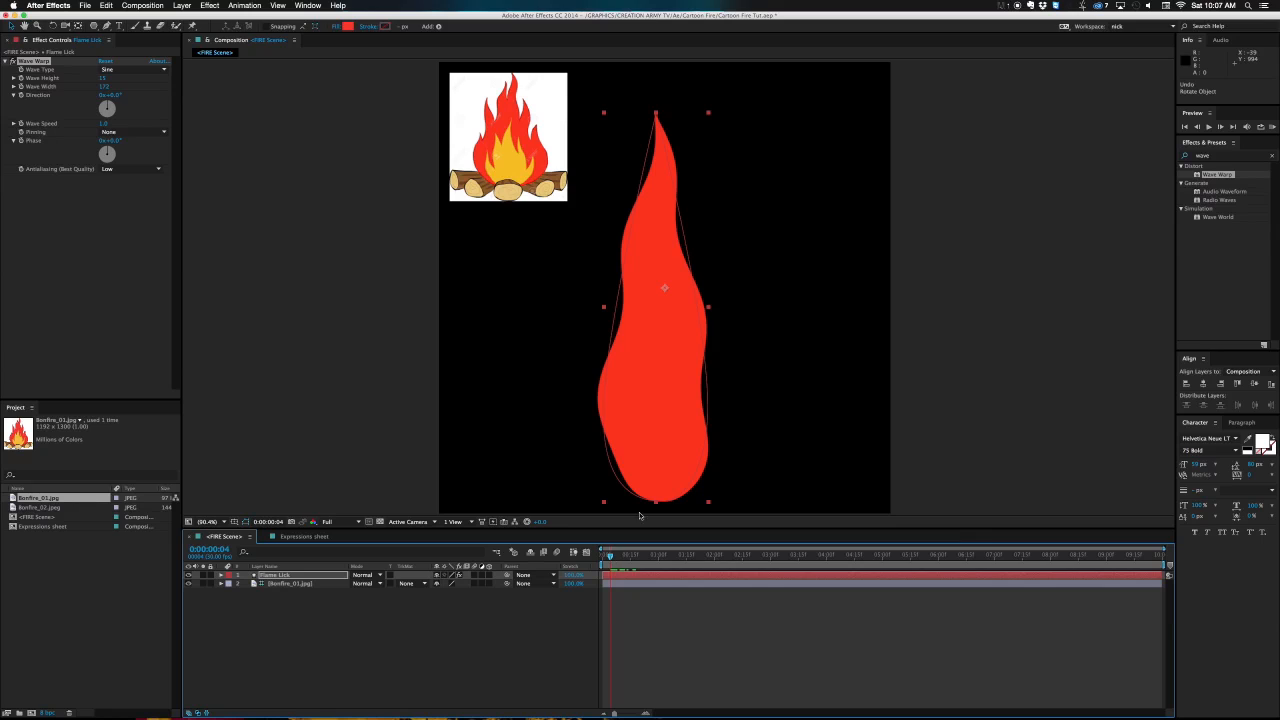
click(633, 616)
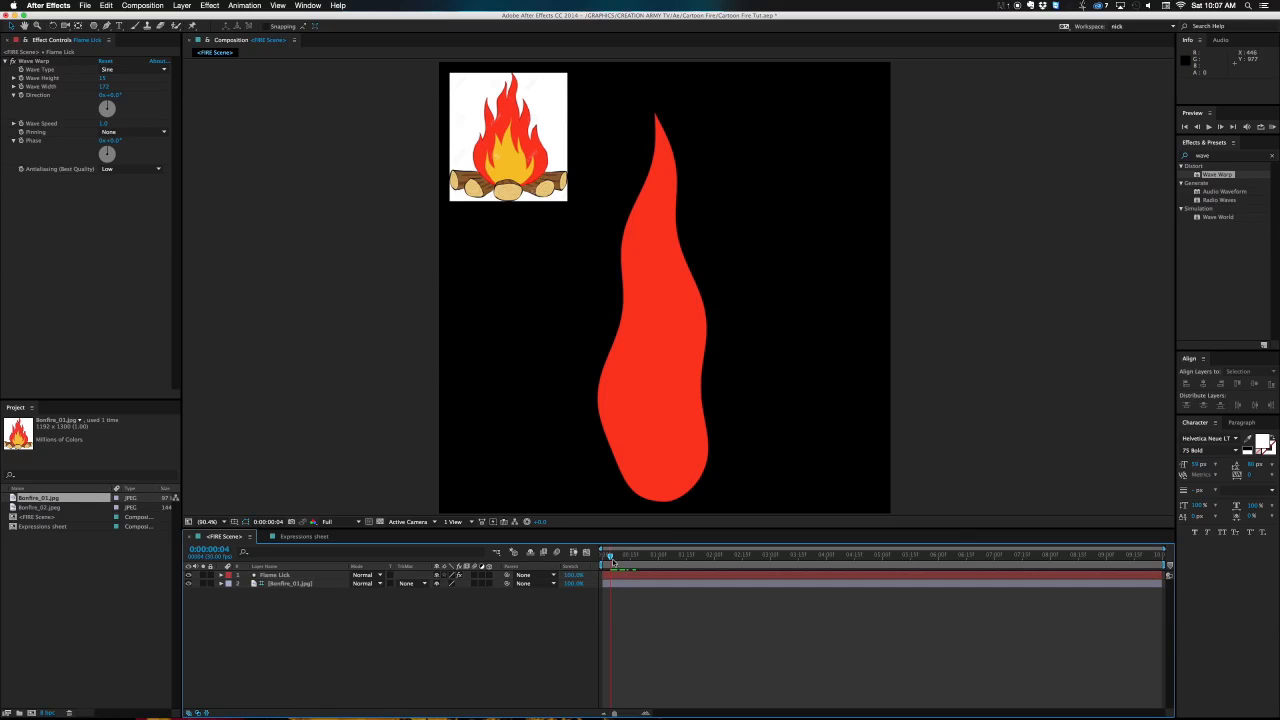
drag(610, 556, 667, 551)
key(space)
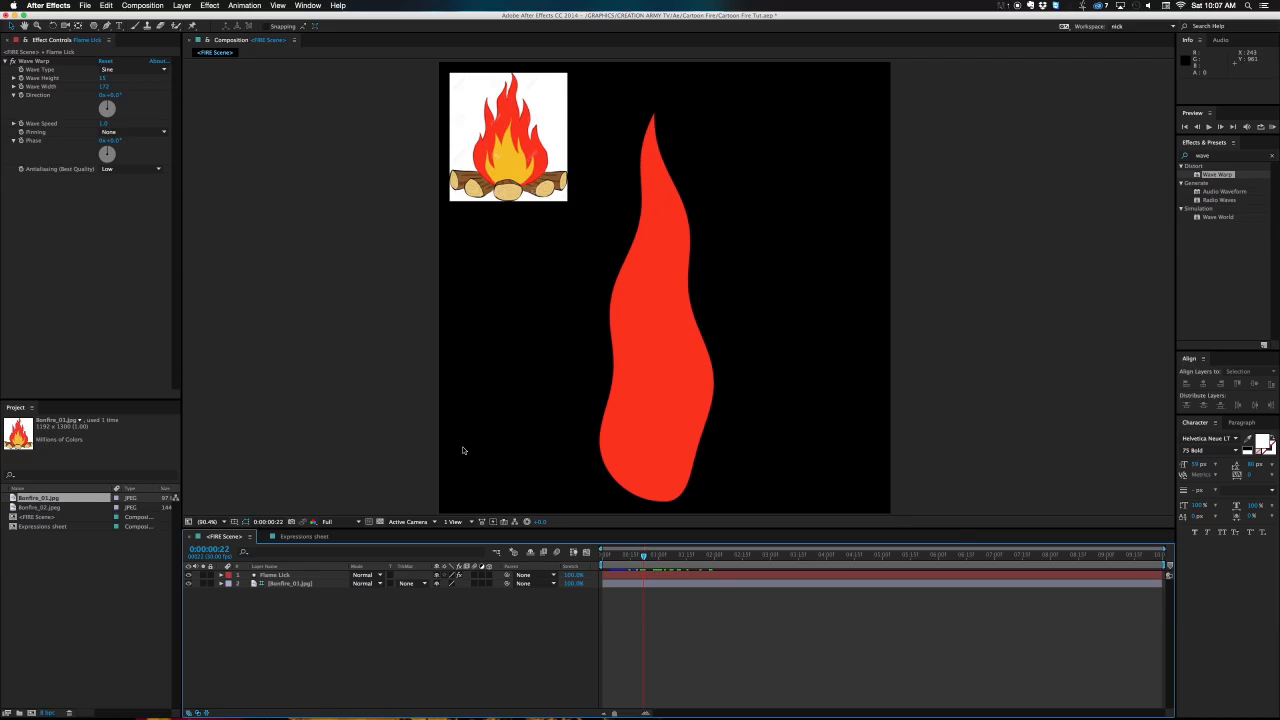
Try a Wave Speed of 2.0, restore it to 1.0 and scrub through the flame's motion.
click(40, 127)
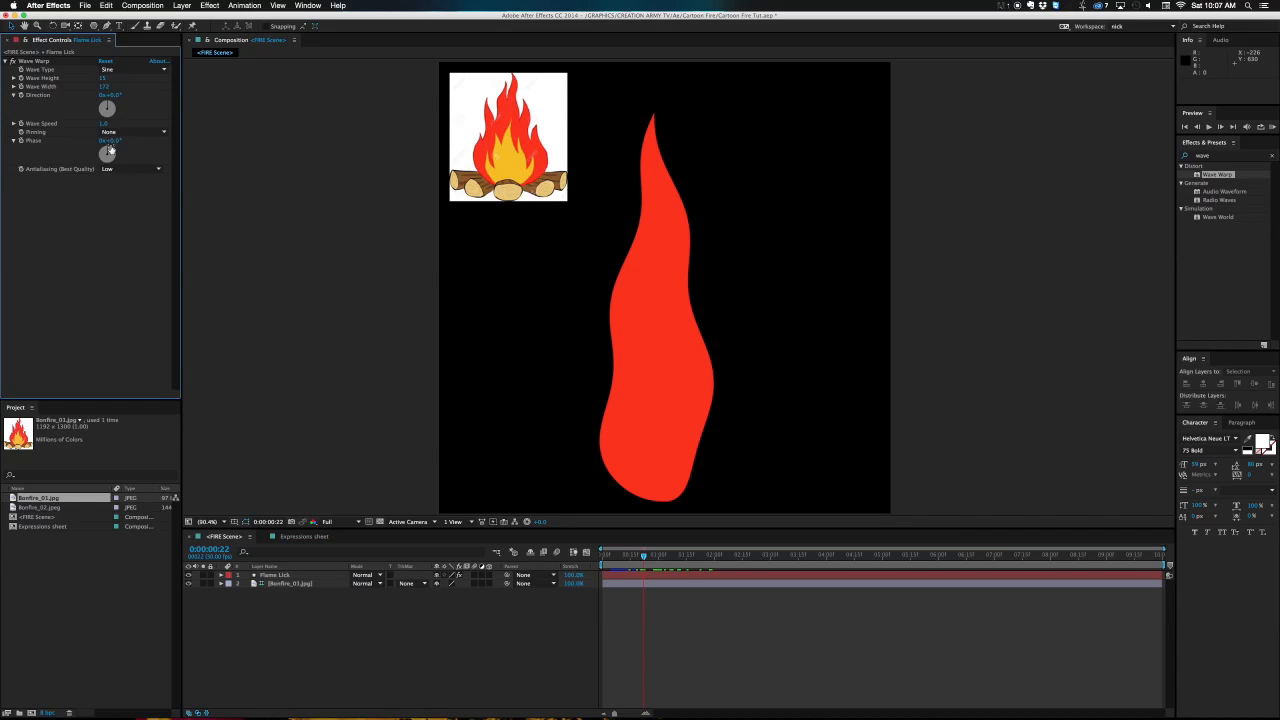
click(107, 124)
drag(107, 123, 117, 123)
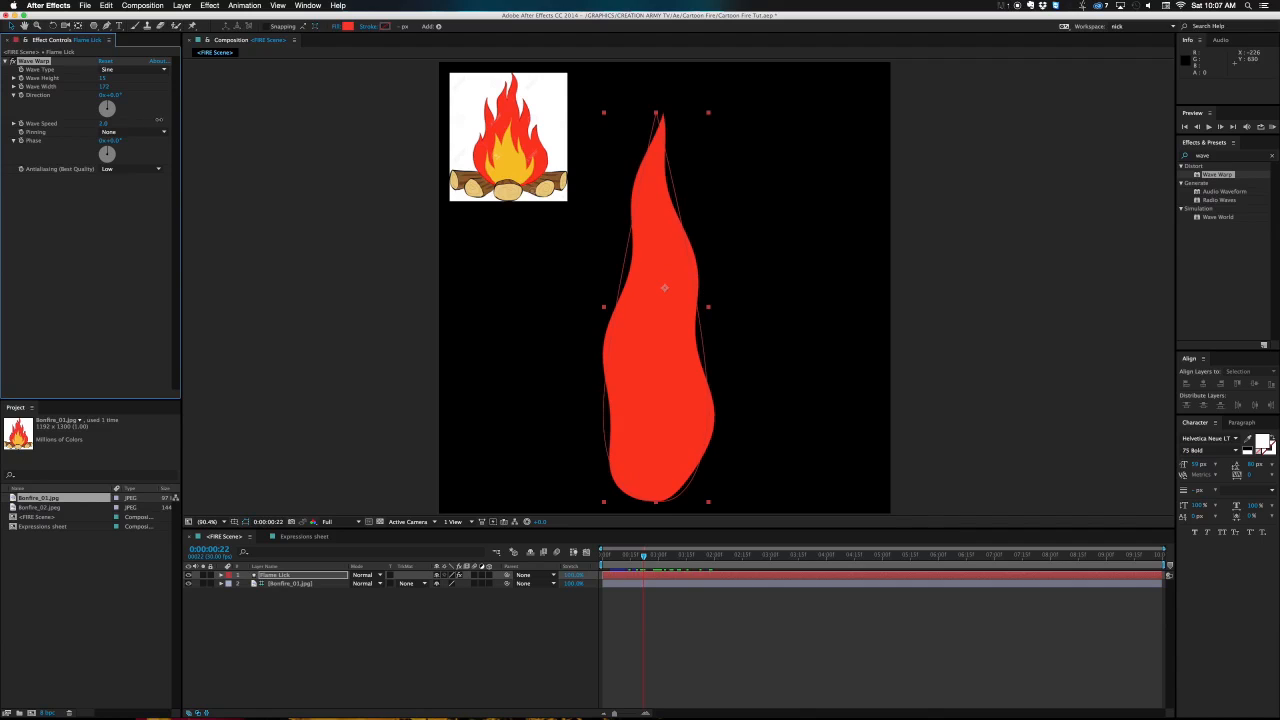
drag(644, 555, 650, 555)
click(107, 124)
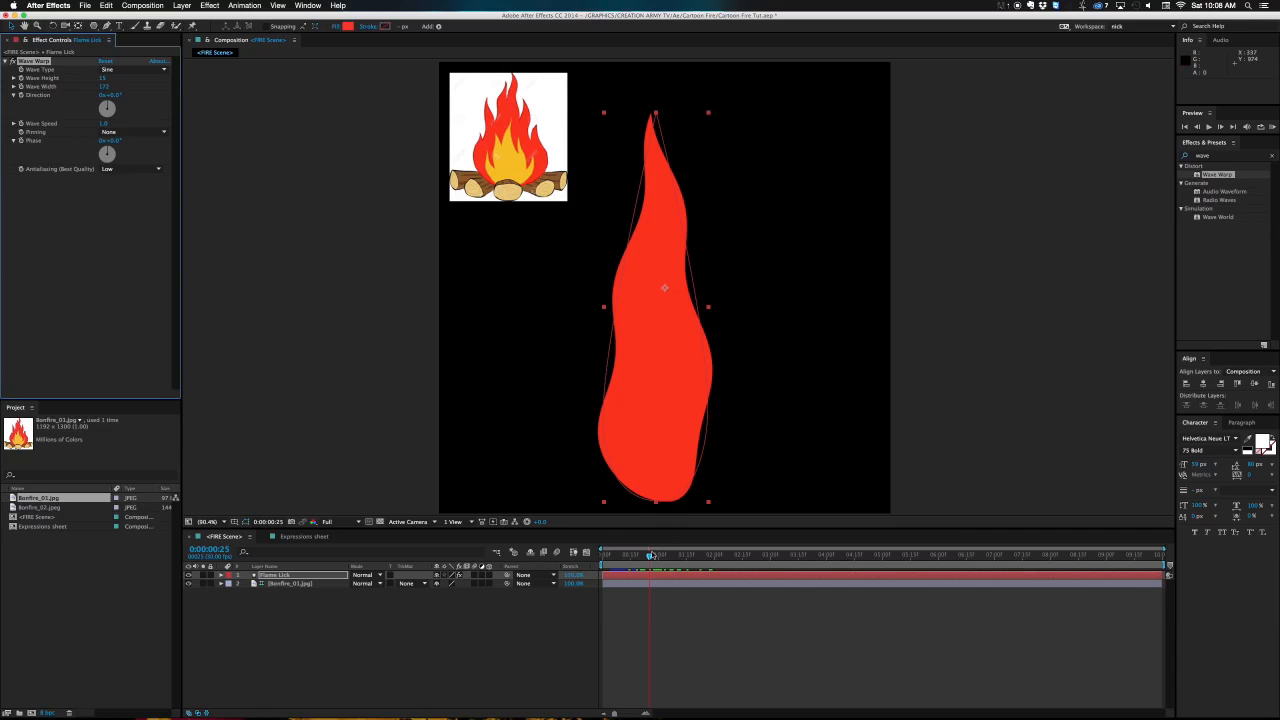
mouse_move(651, 554)
mouse_down()
mouse_move(705, 553)
mouse_move(630, 555)
mouse_up()
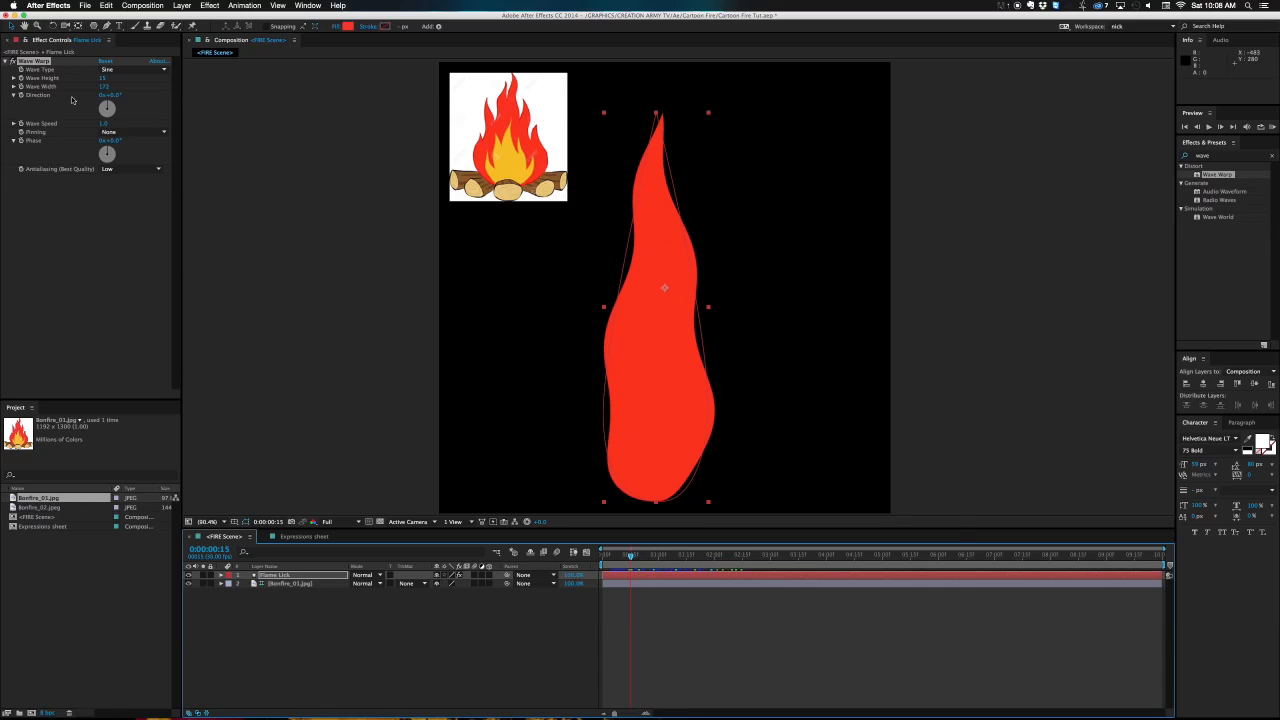
Set the Wave Warp Pinning to Bottom Edge.
click(38, 133)
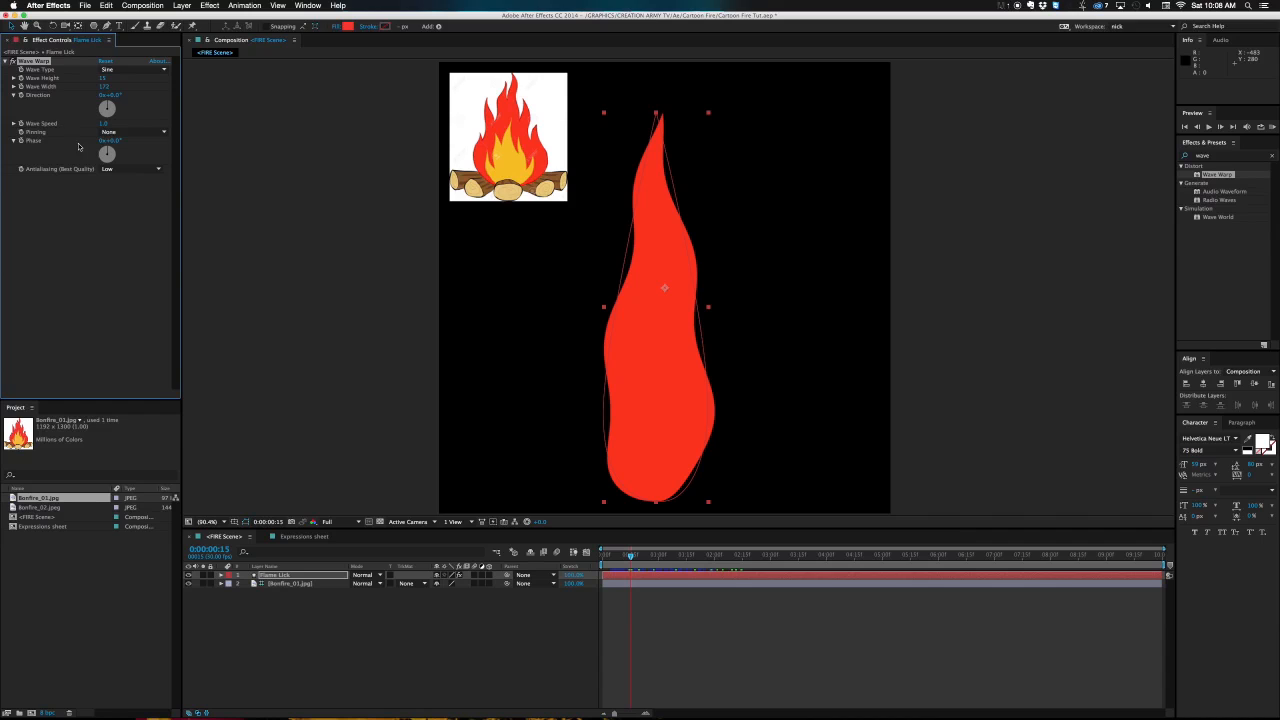
click(125, 132)
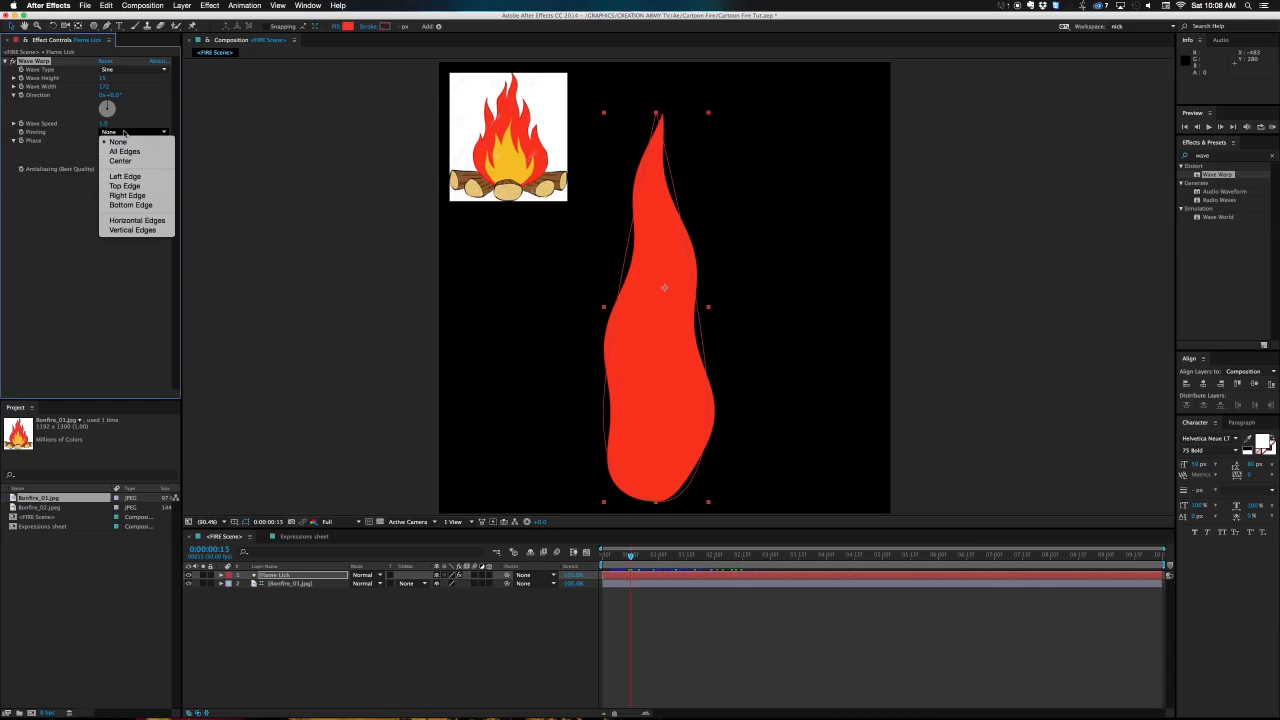
click(150, 205)
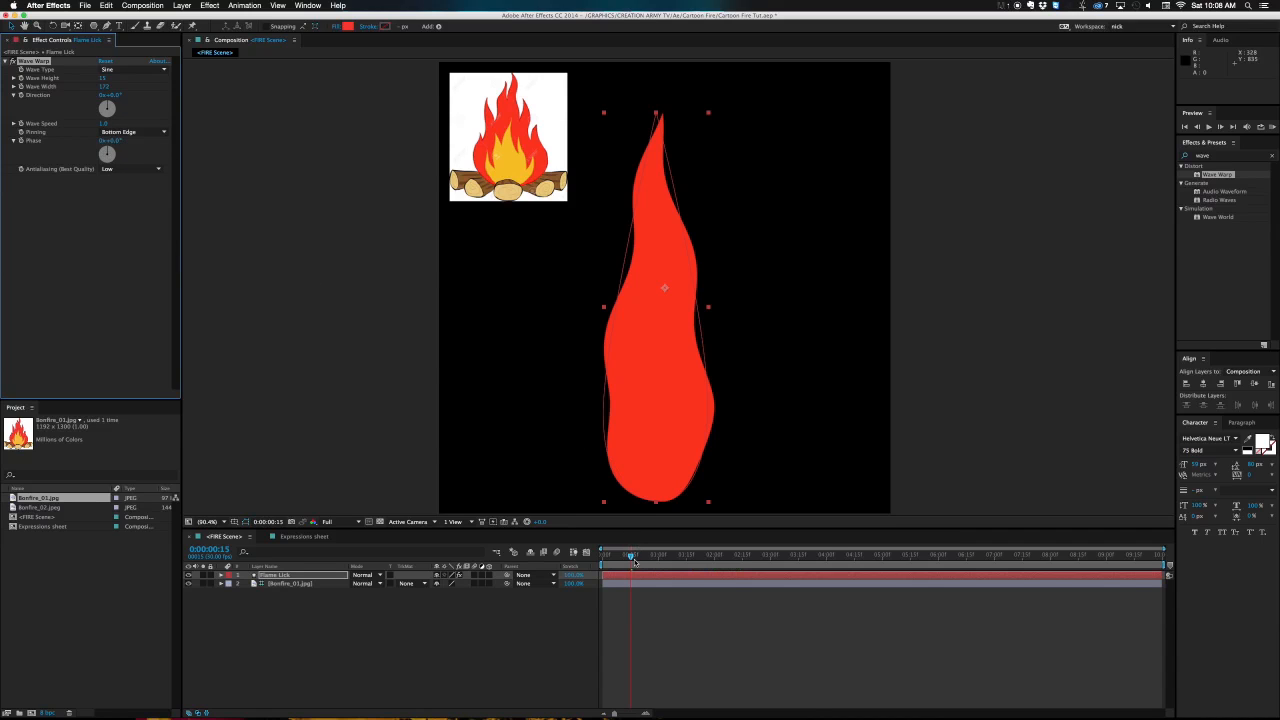
Select the Flame Lick layer and scrub through its animation to examine how the pinned base moves.
drag(630, 556, 658, 555)
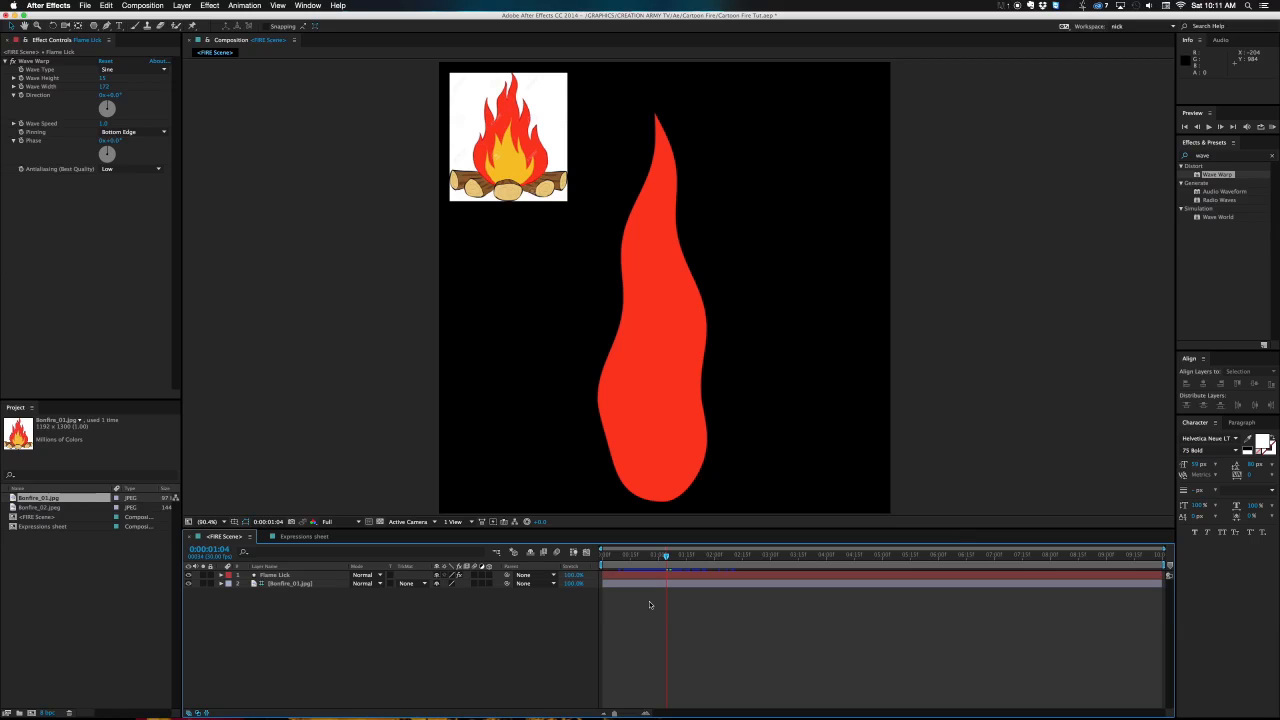
click(646, 579)
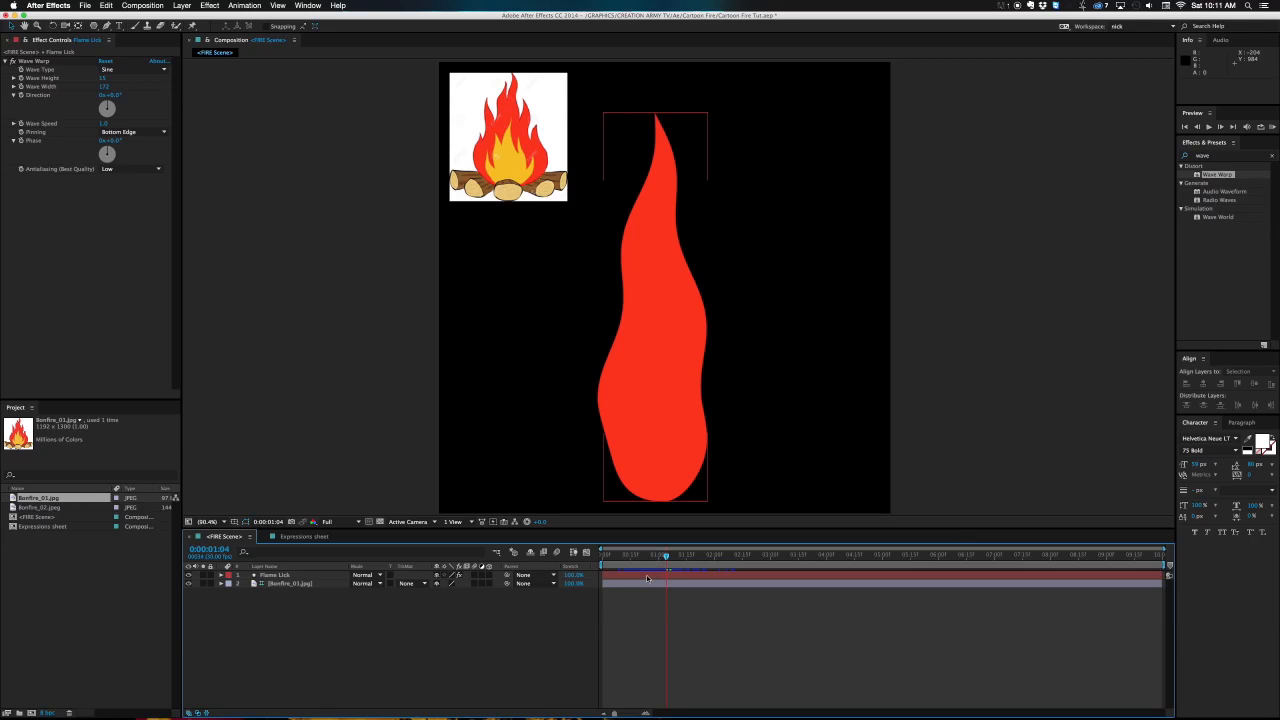
click(646, 579)
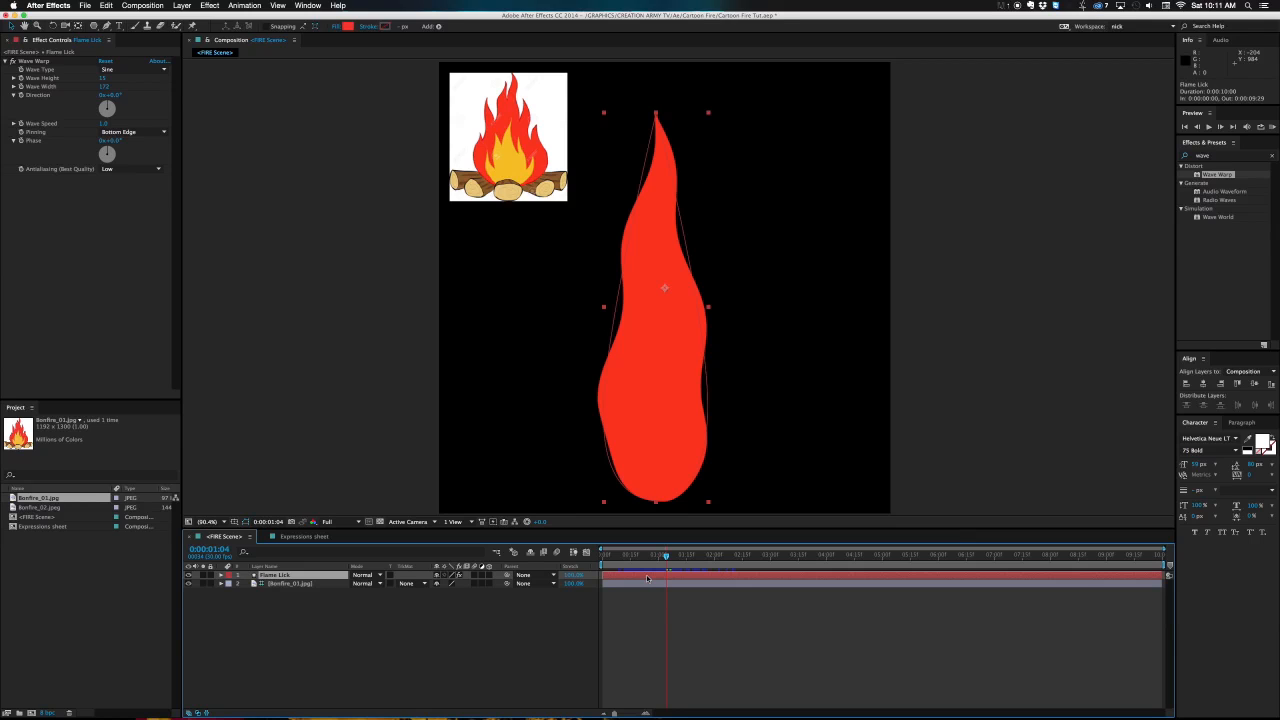
drag(642, 557, 668, 556)
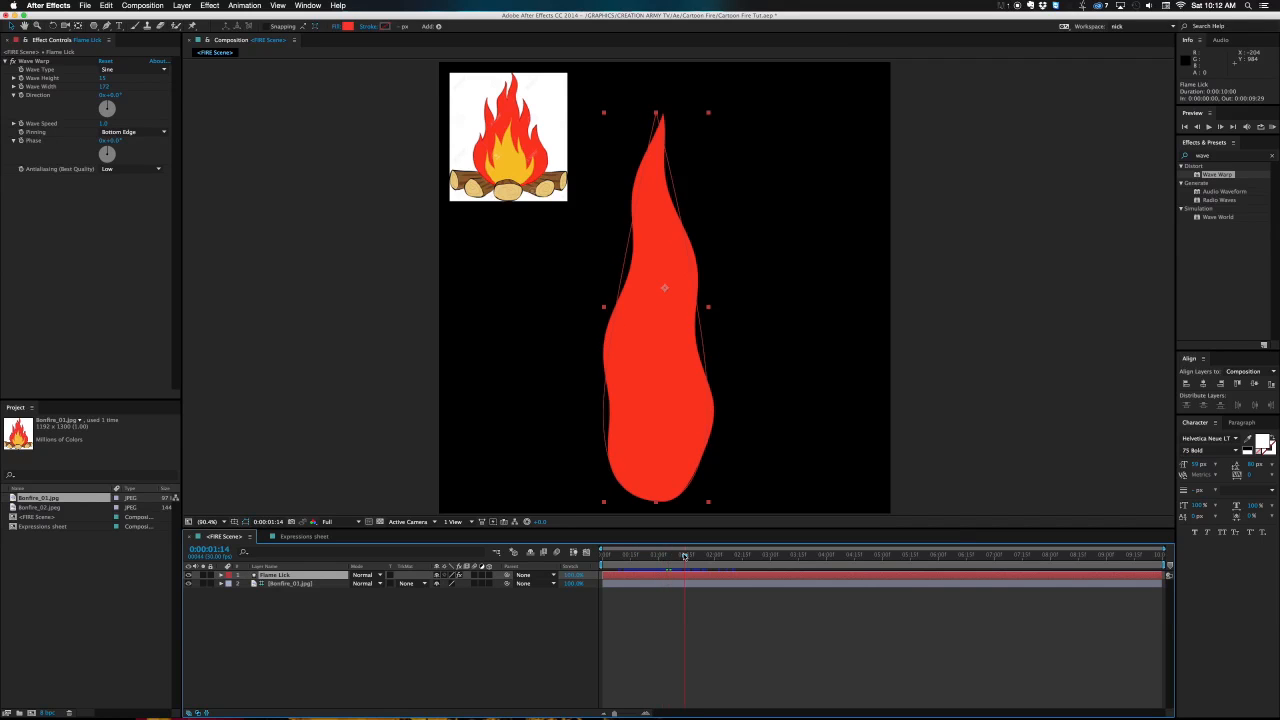
click(662, 618)
click(659, 508)
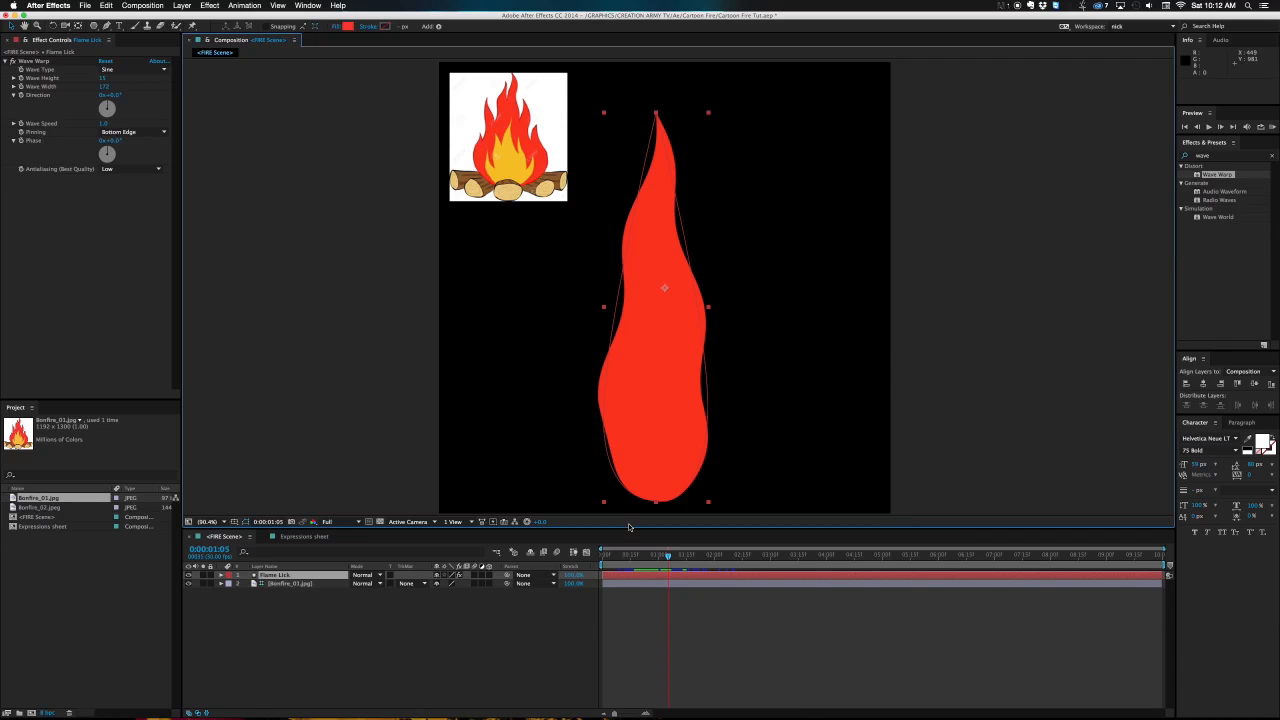
Switch to QuickTime Player, scrub through Fire anm (Converted).mov to study the finished flames, and return to After Effects.
key(super+Tab)
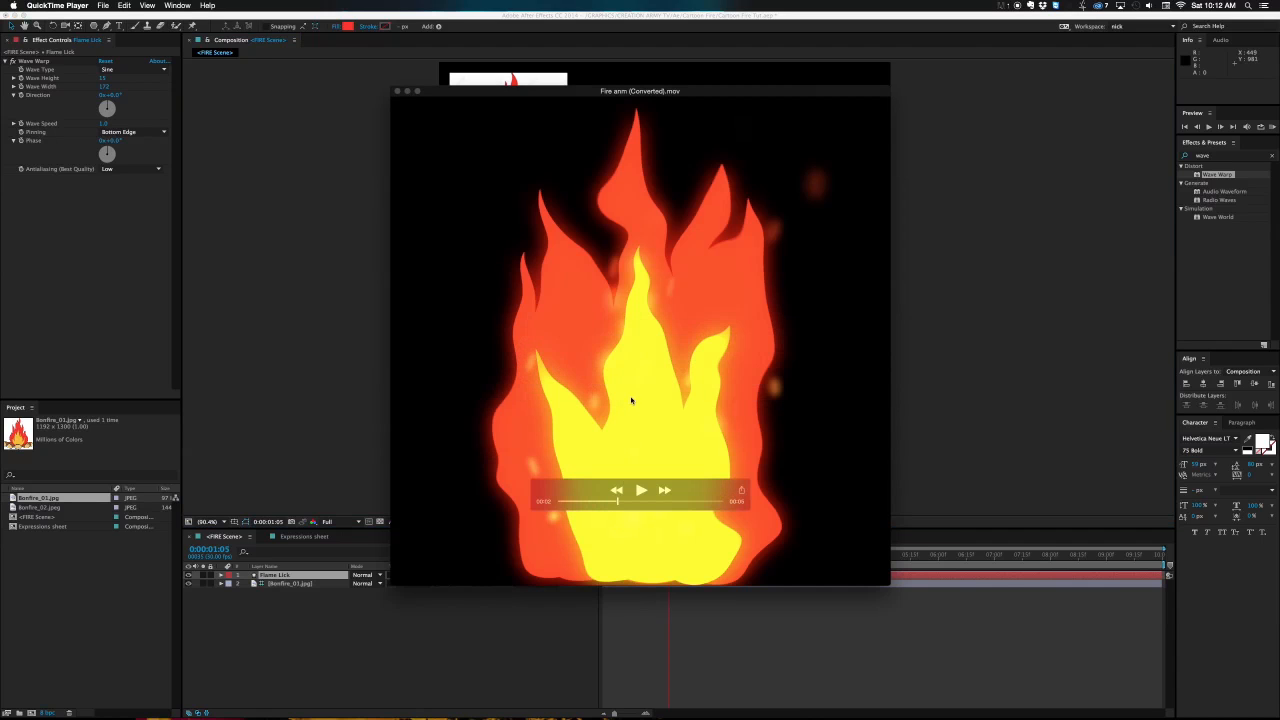
drag(619, 501, 641, 502)
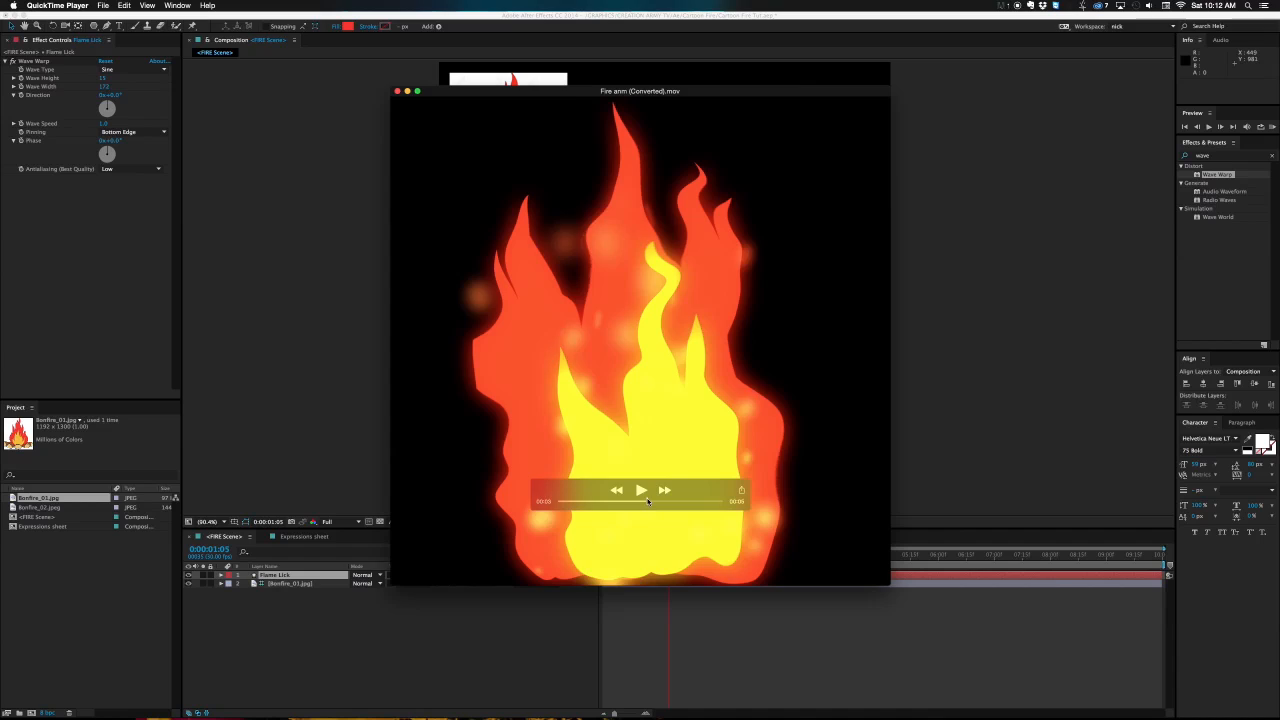
click(686, 615)
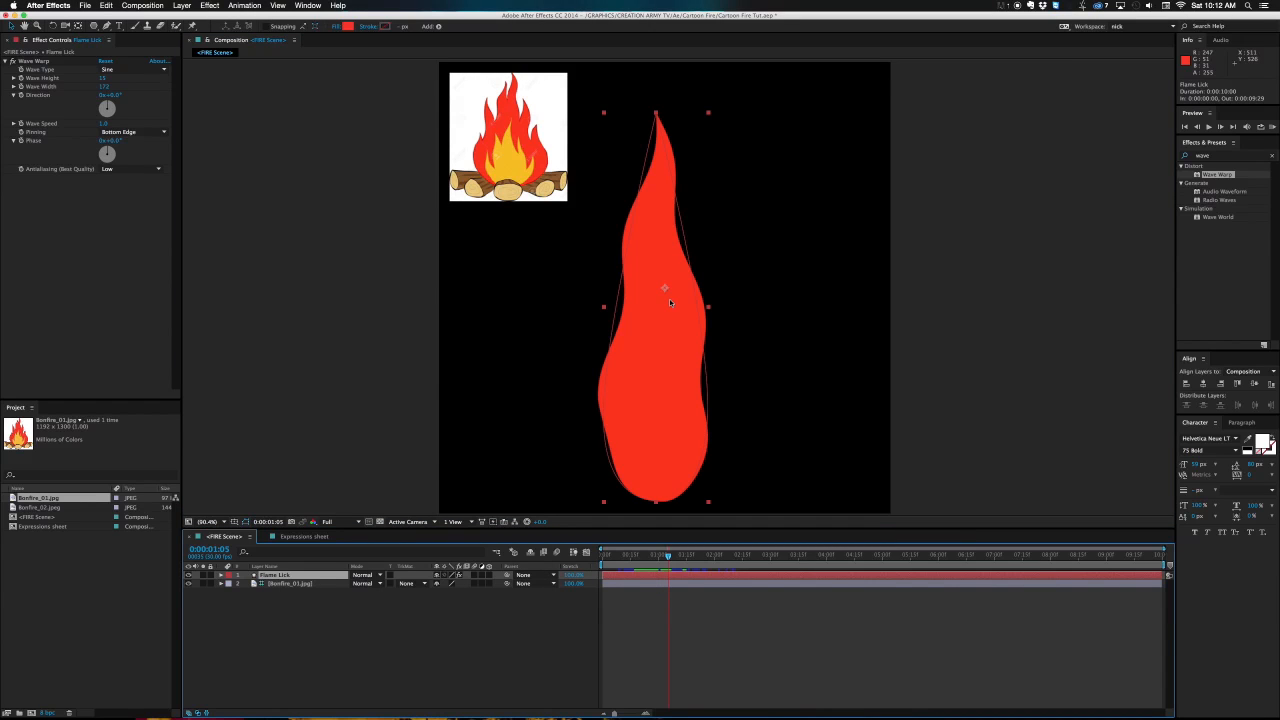
Reveal the Flame Lick layer's Rotation property, try rotating the layer around its central anchor point, and undo the rotation.
key(w)
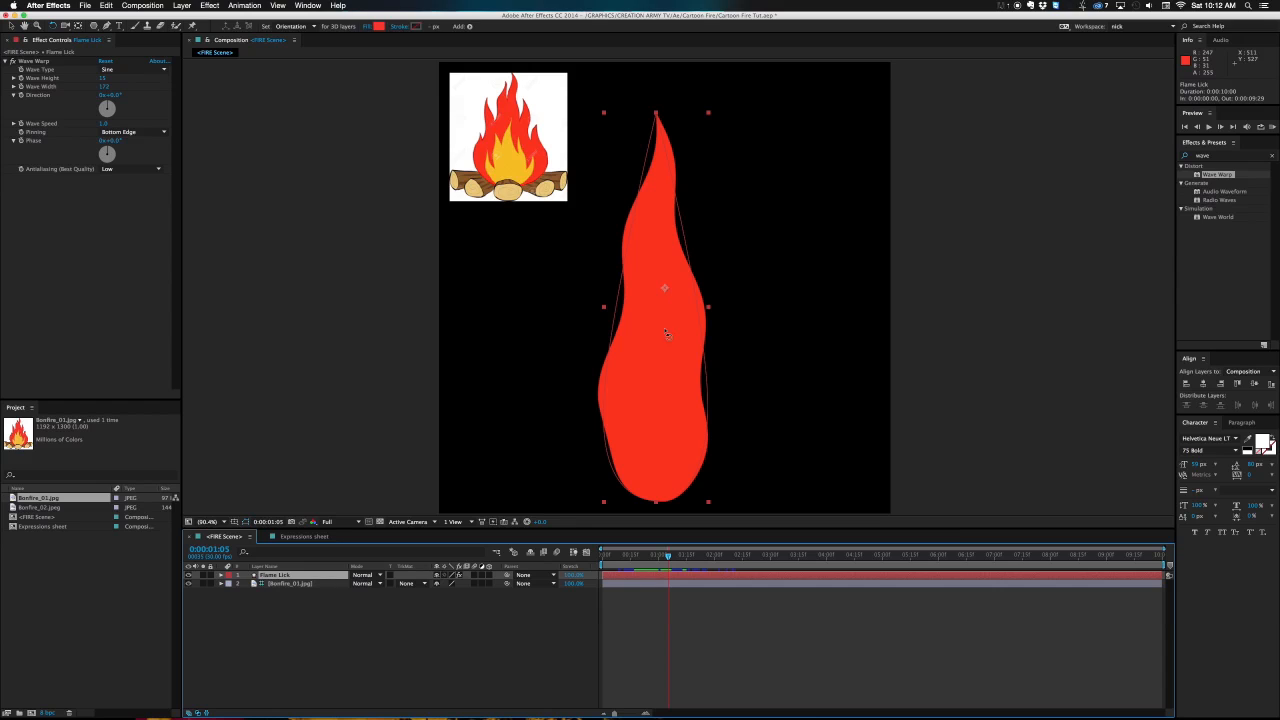
key(r)
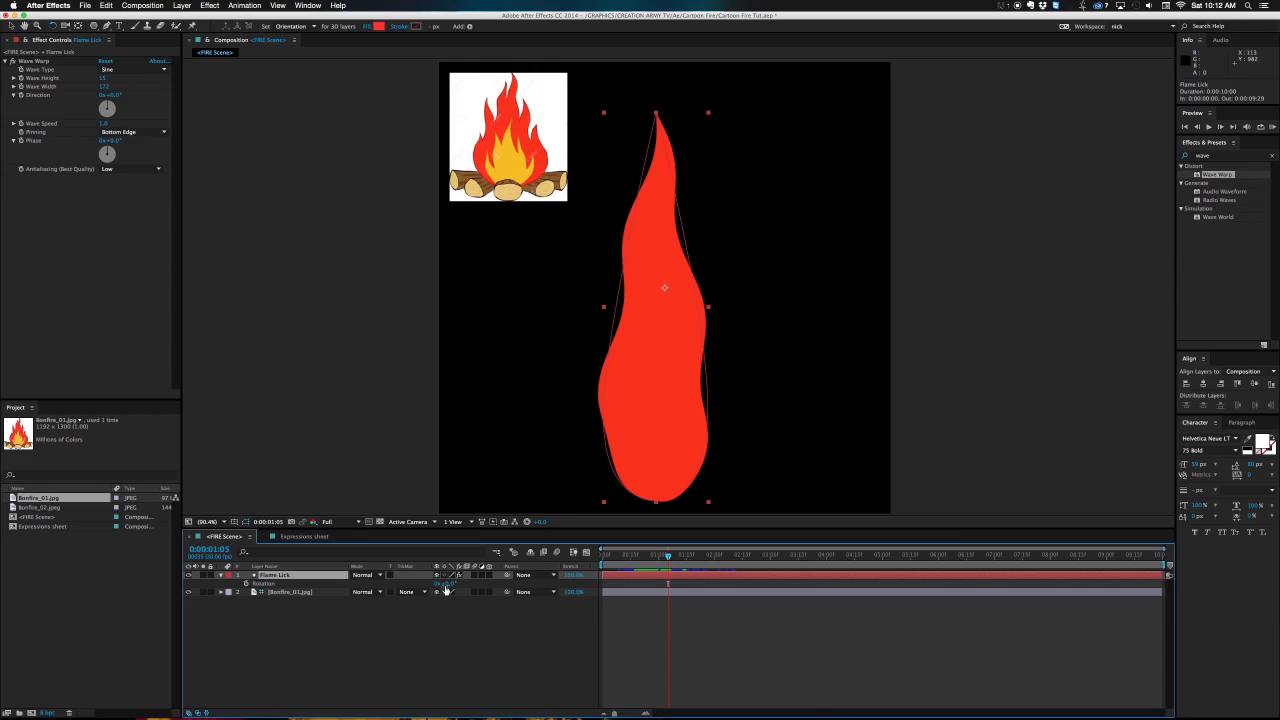
mouse_move(446, 584)
mouse_down()
mouse_move(468, 584)
mouse_move(430, 584)
mouse_up()
key(ctrl+z)
key(ctrl+z)
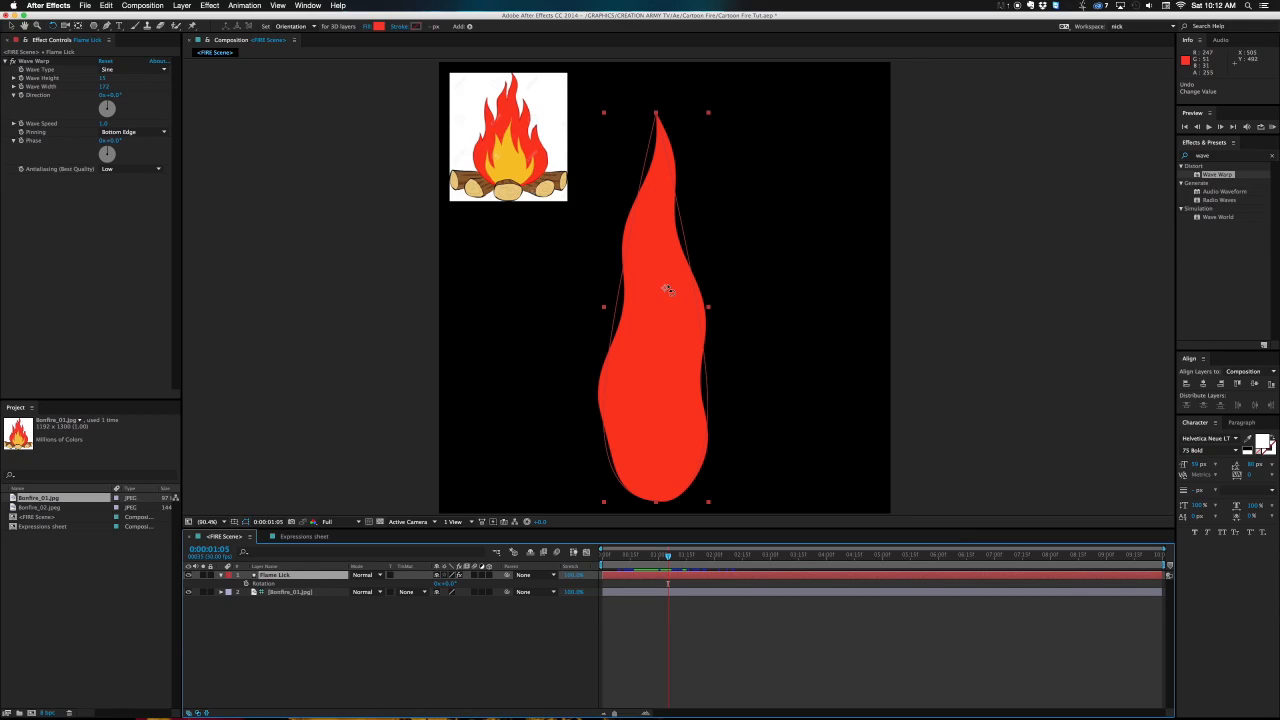
Move the Flame Lick layer's anchor point to the bottom centre of the flame with the Pan Behind tool.
key(y)
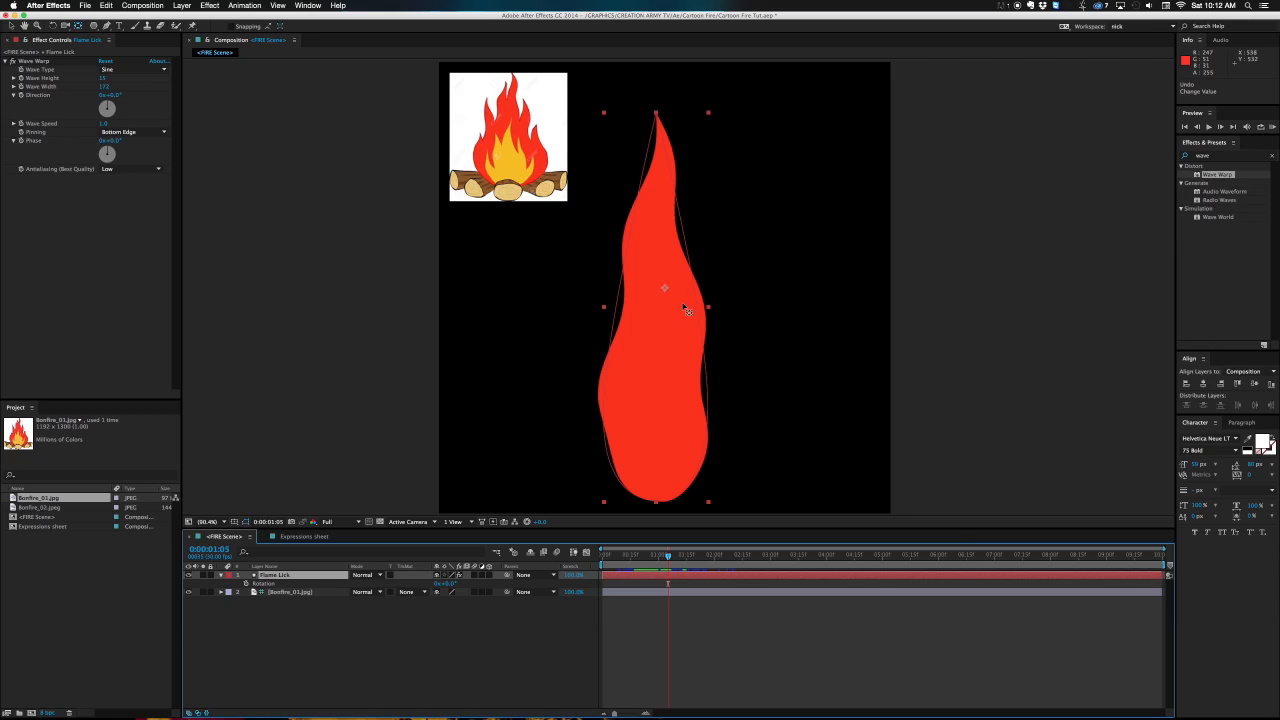
click(665, 288)
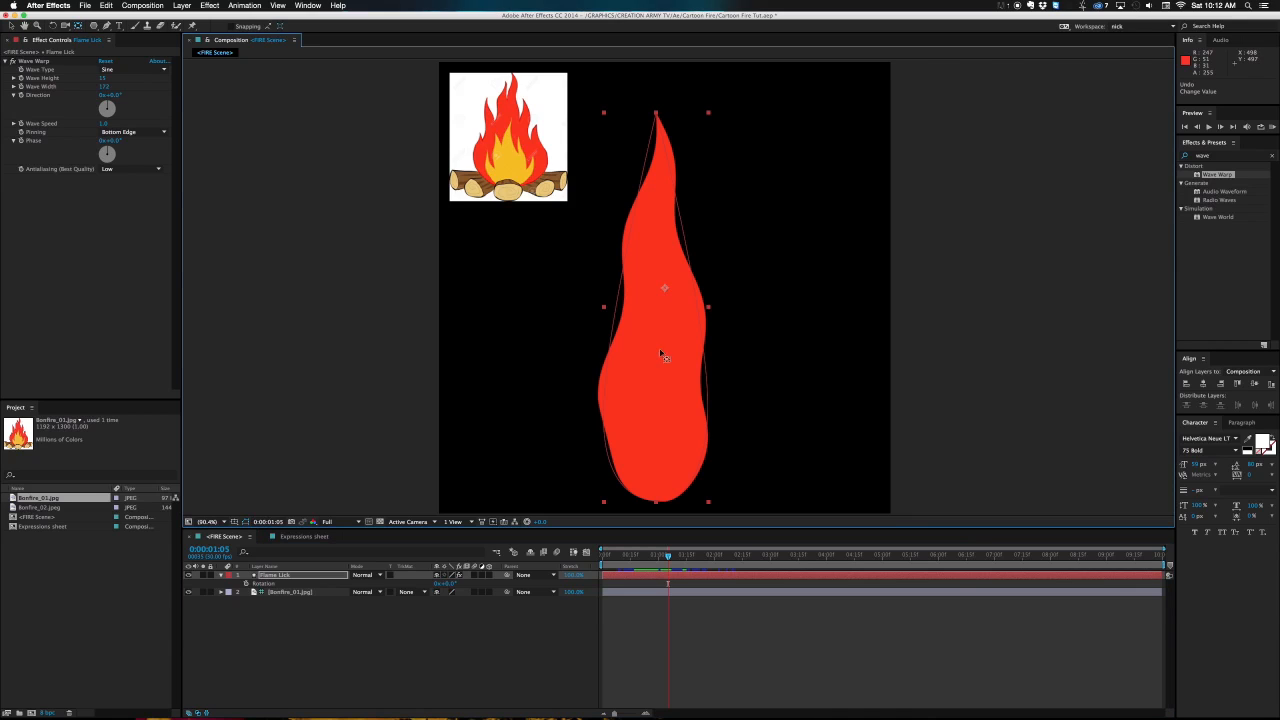
drag(662, 355, 655, 504)
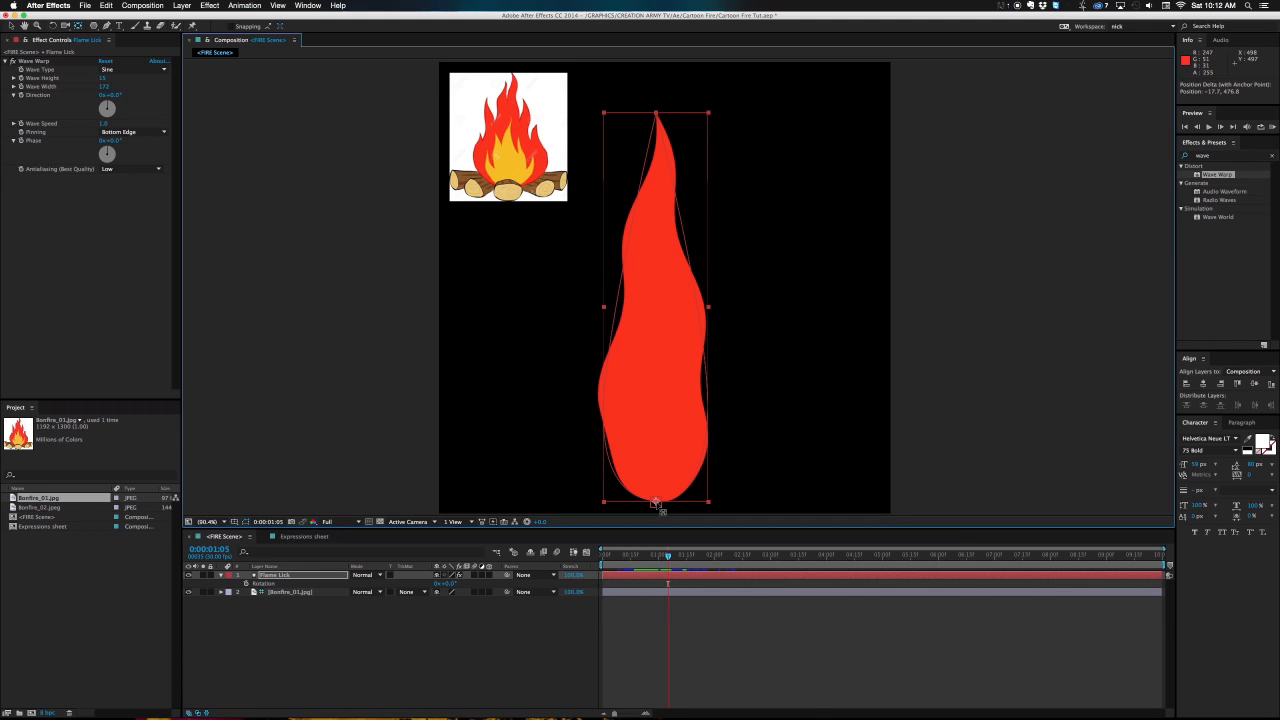
drag(655, 504, 657, 506)
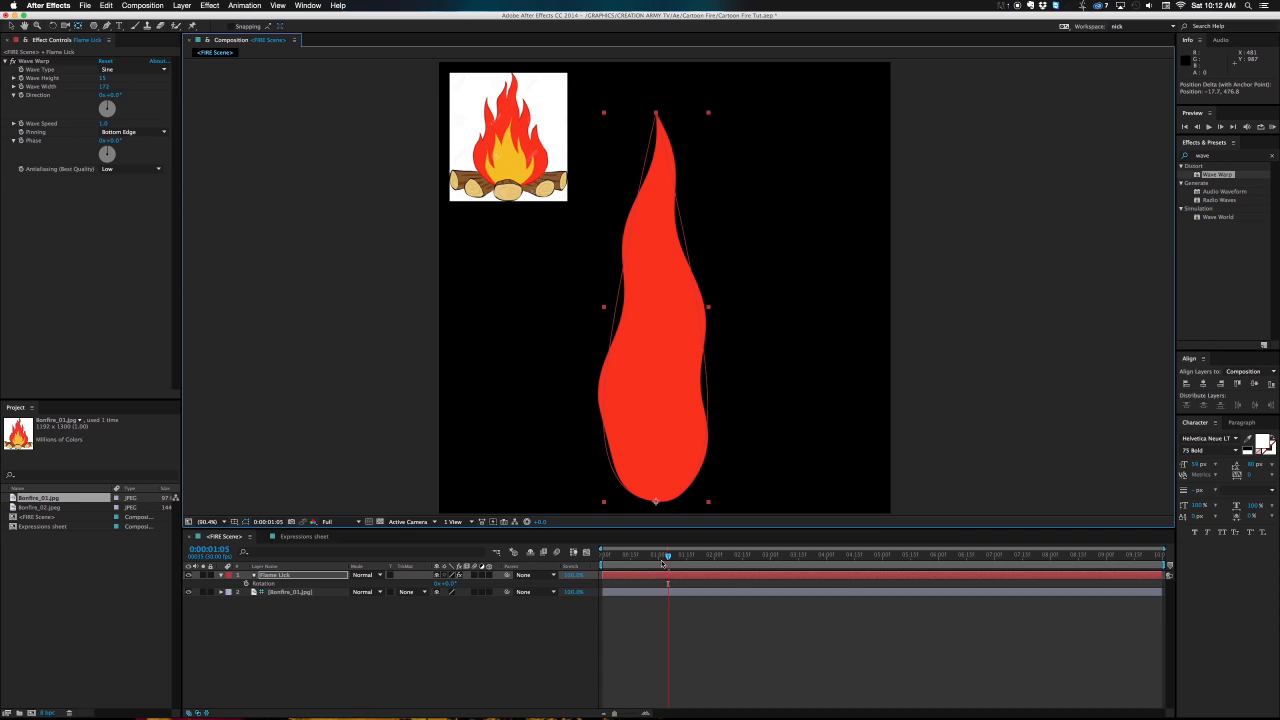
Try rotating the Flame Lick layer by about 4.2° around its base, and undo the rotation.
key(w)
drag(658, 227, 667, 302)
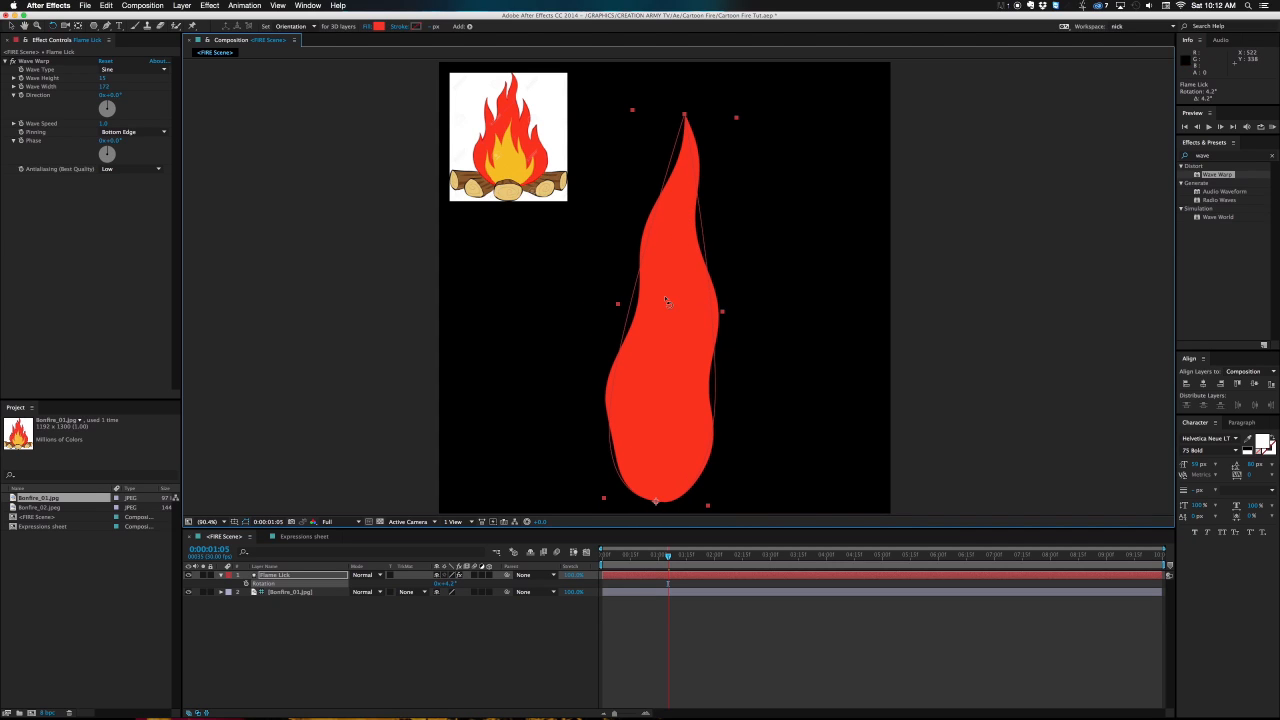
key(ctrl+z)
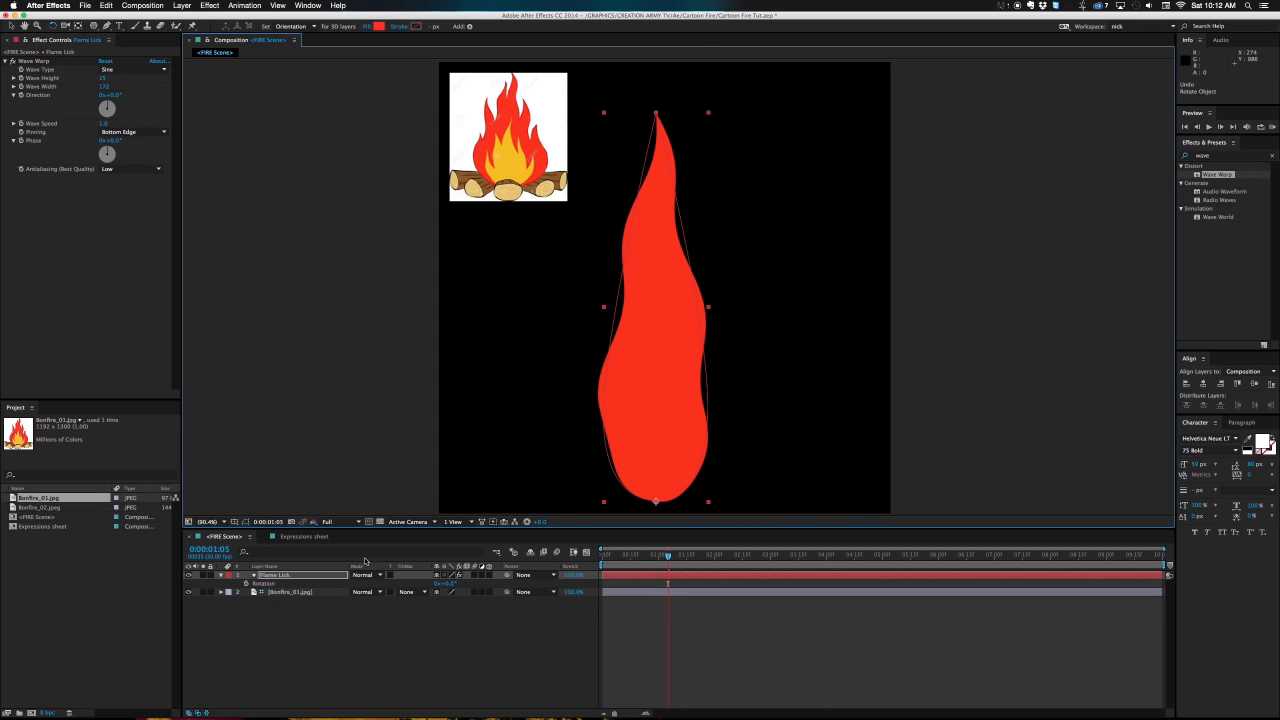
Keyframe the Flame Lick layer's Rotation at -4° on the first frame and 4° at 0:00:00:10.
click(612, 556)
drag(612, 556, 600, 557)
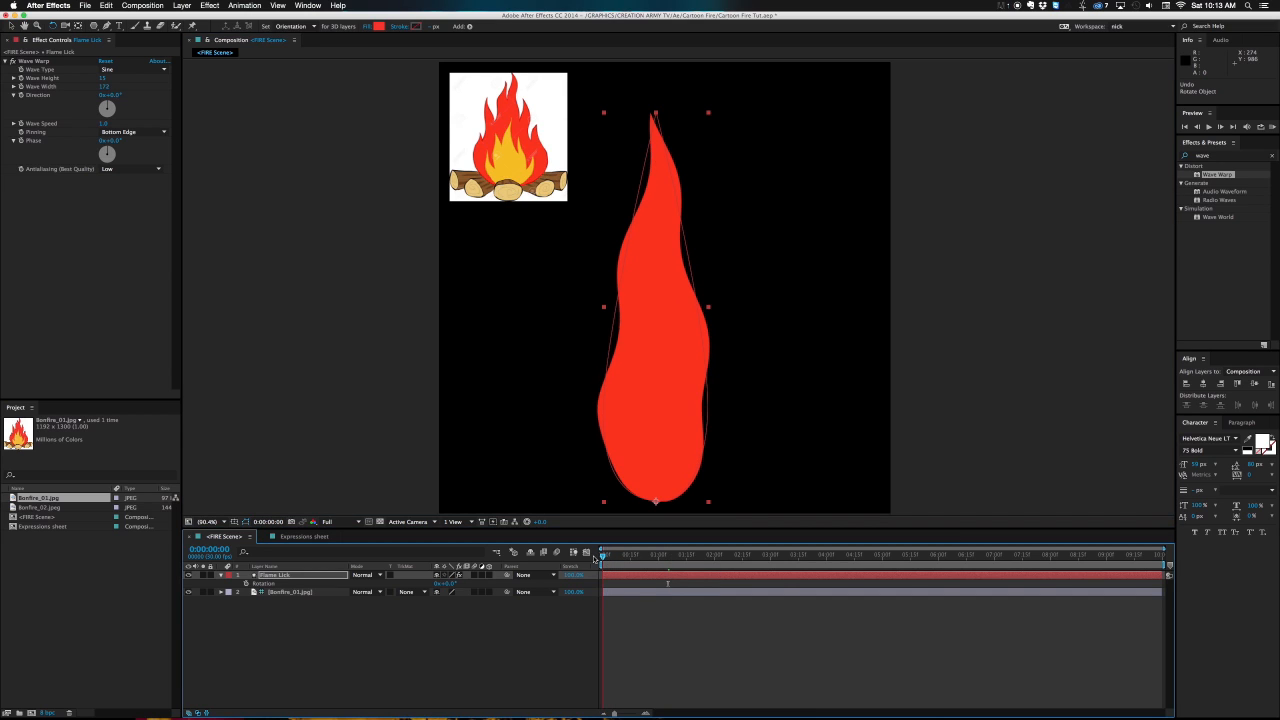
click(300, 575)
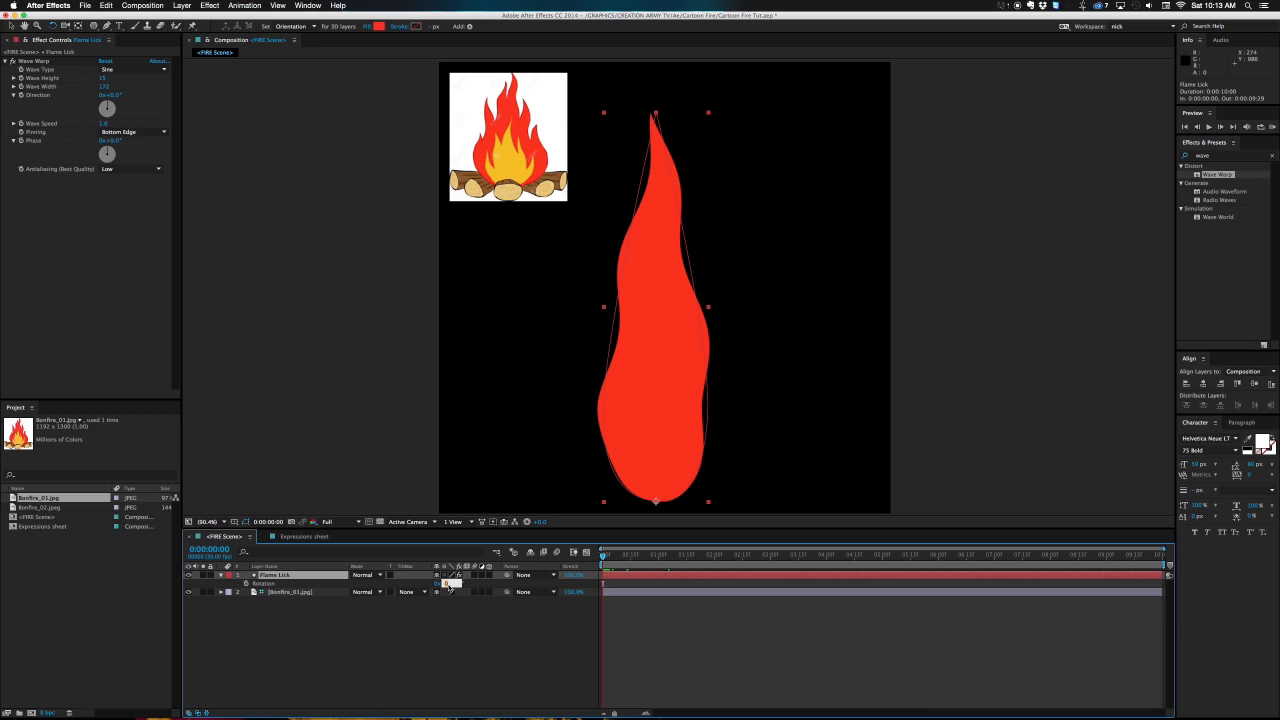
drag(449, 588, 444, 588)
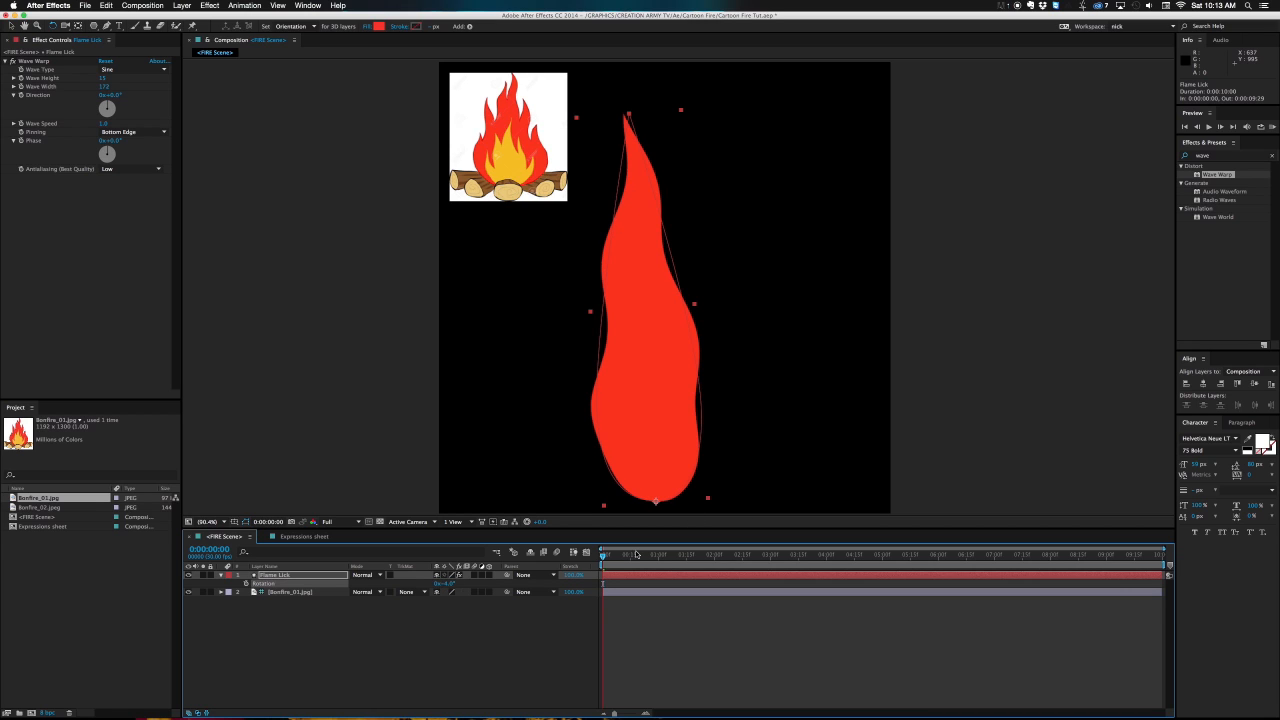
click(245, 583)
click(621, 564)
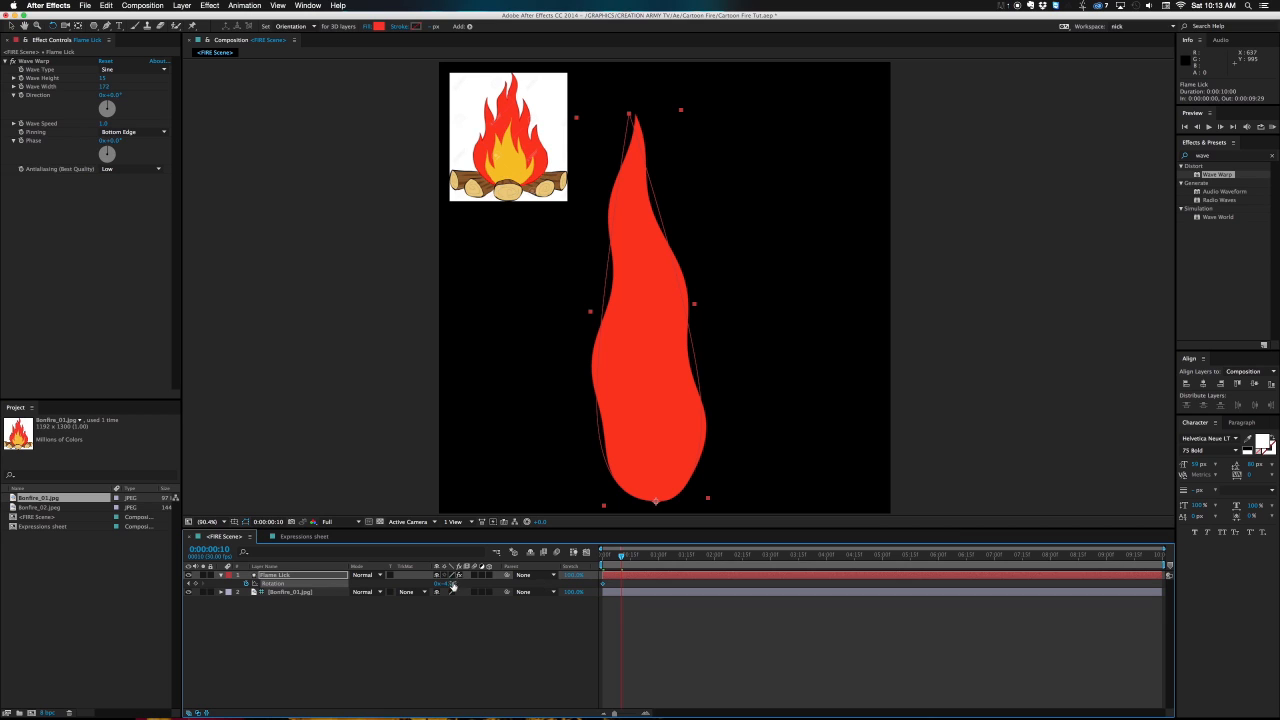
drag(450, 584, 622, 557)
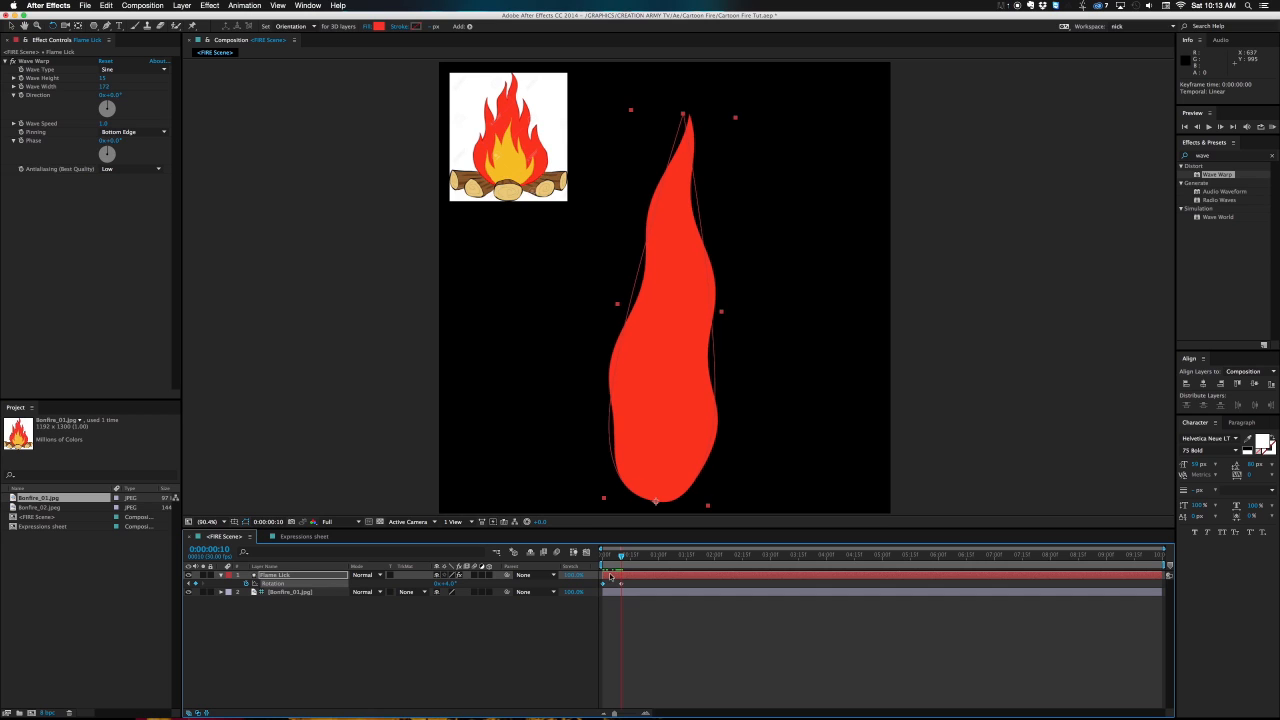
Copy the two Rotation keyframes and paste them at 0:00:00:20, 0:00:01:10 and 0:00:02:00 to repeat the flame's sway.
key(super+c)
key(shift+Page_Down)
key(super+v)
key(shift+Page_Down)
key(shift+Page_Down)
key(super+v)
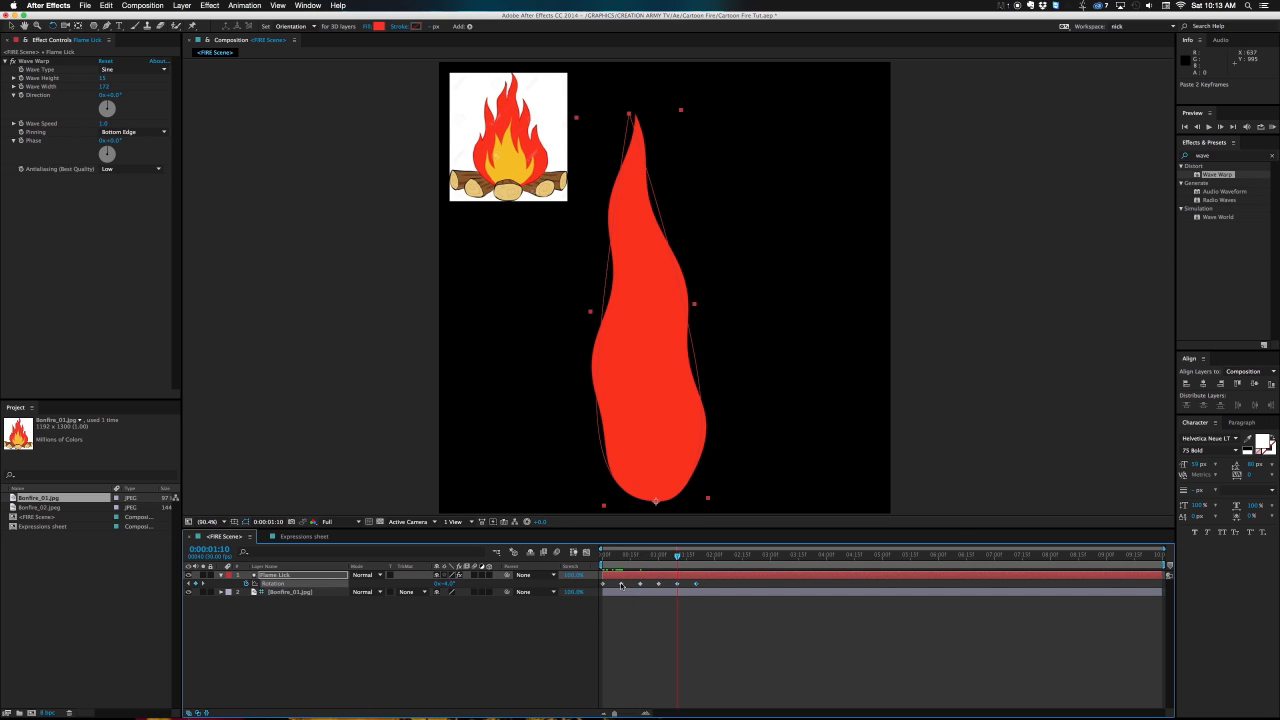
key(shift+Page_Down)
key(shift+Page_Down)
key(super+v)
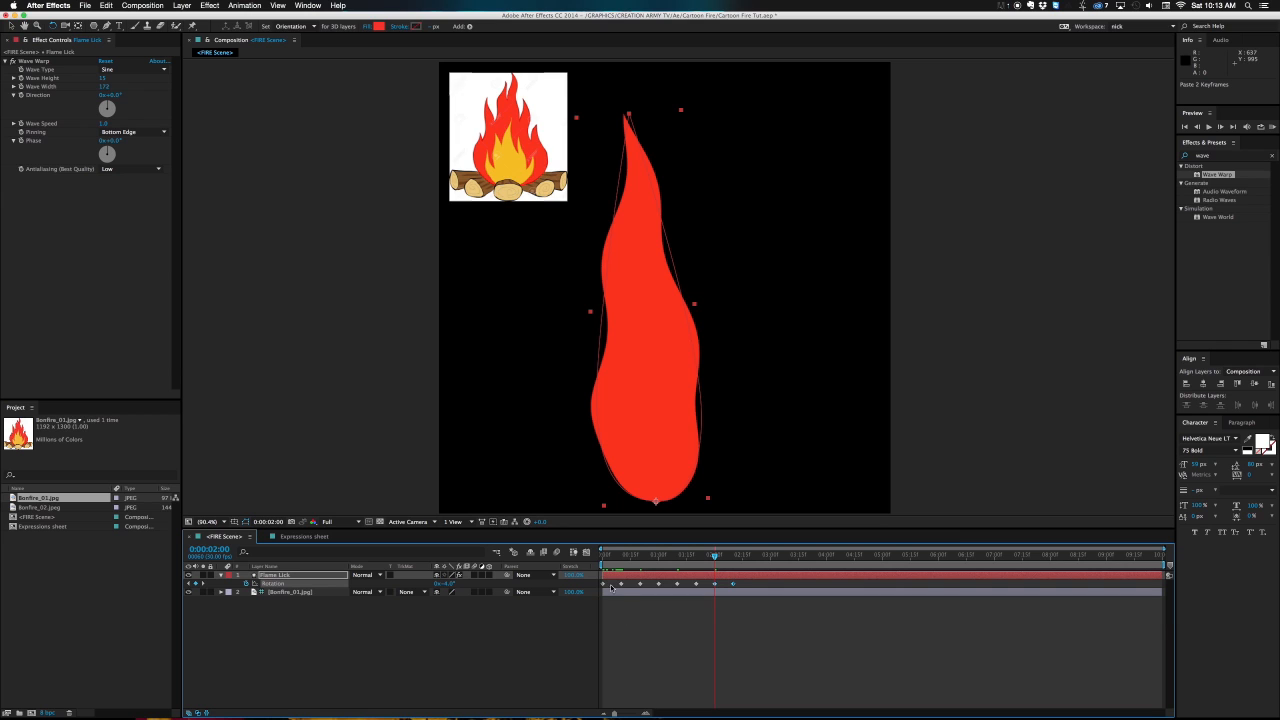
Remove all of the Flame Lick layer's Rotation keyframes at the first frame and reset its rotation to 0°.
drag(604, 562, 513, 552)
click(300, 634)
click(283, 575)
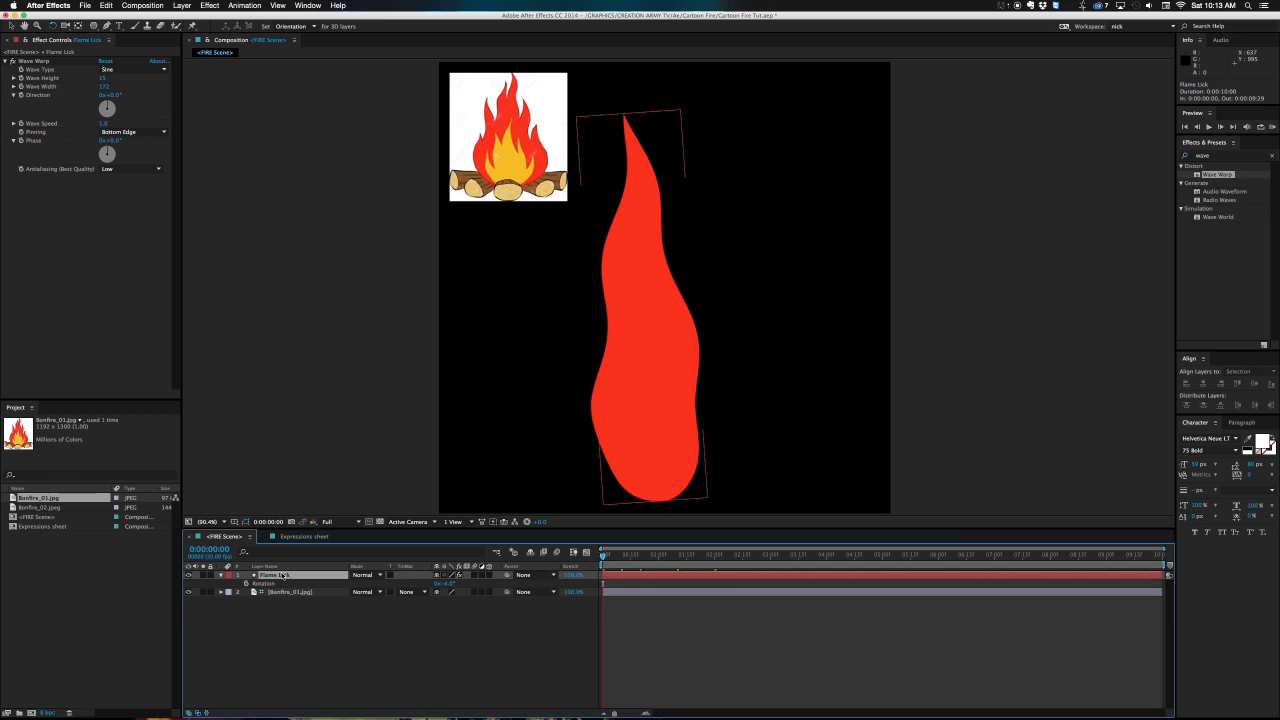
click(447, 583)
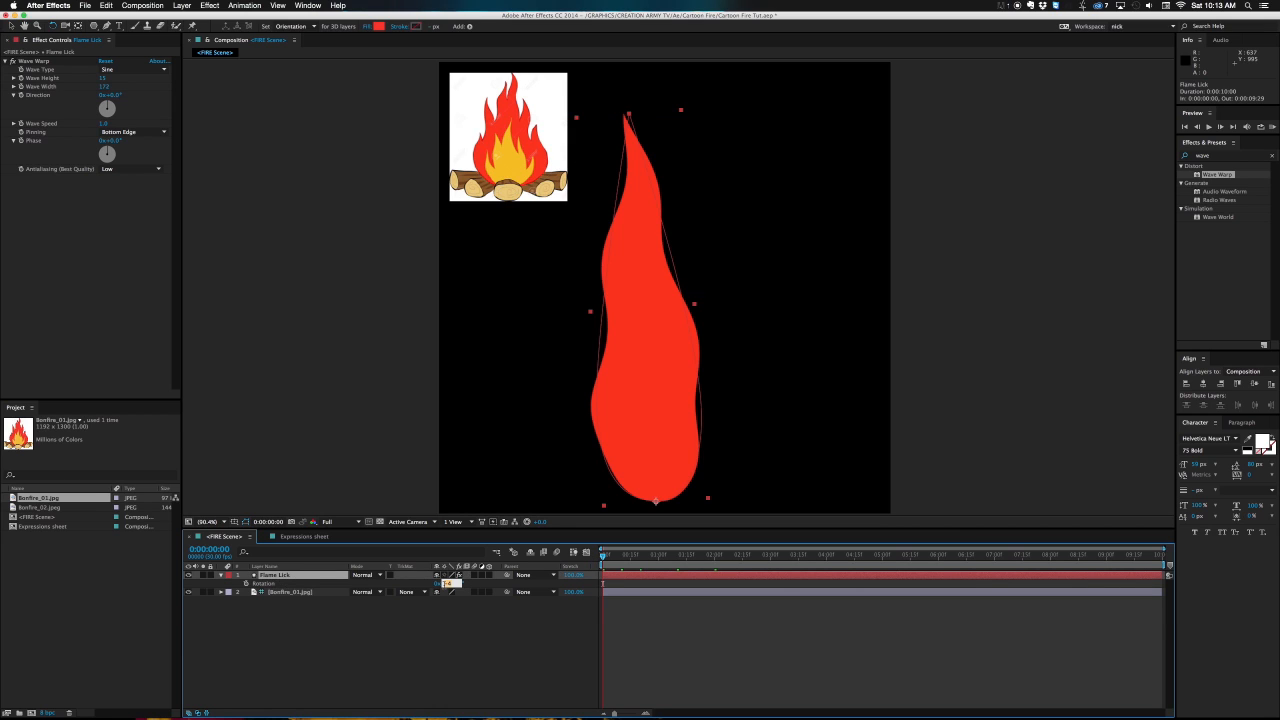
text(0)
key(Return)
click(418, 627)
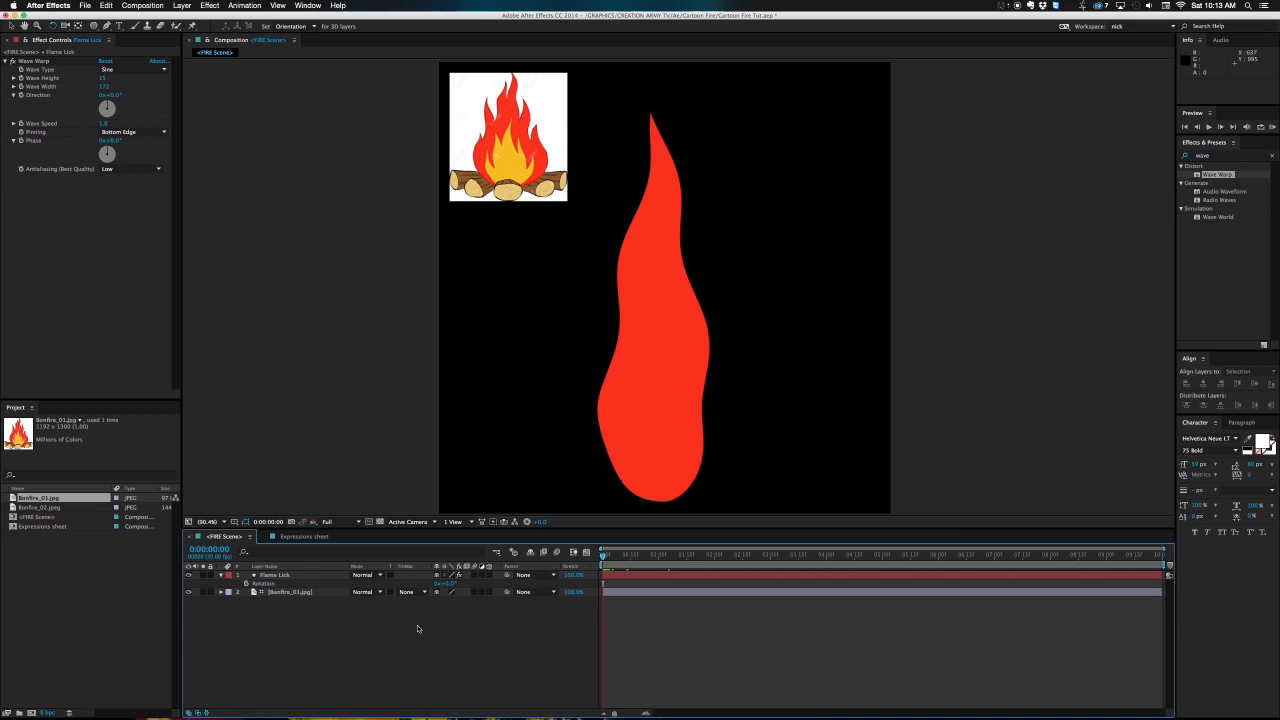
click(318, 574)
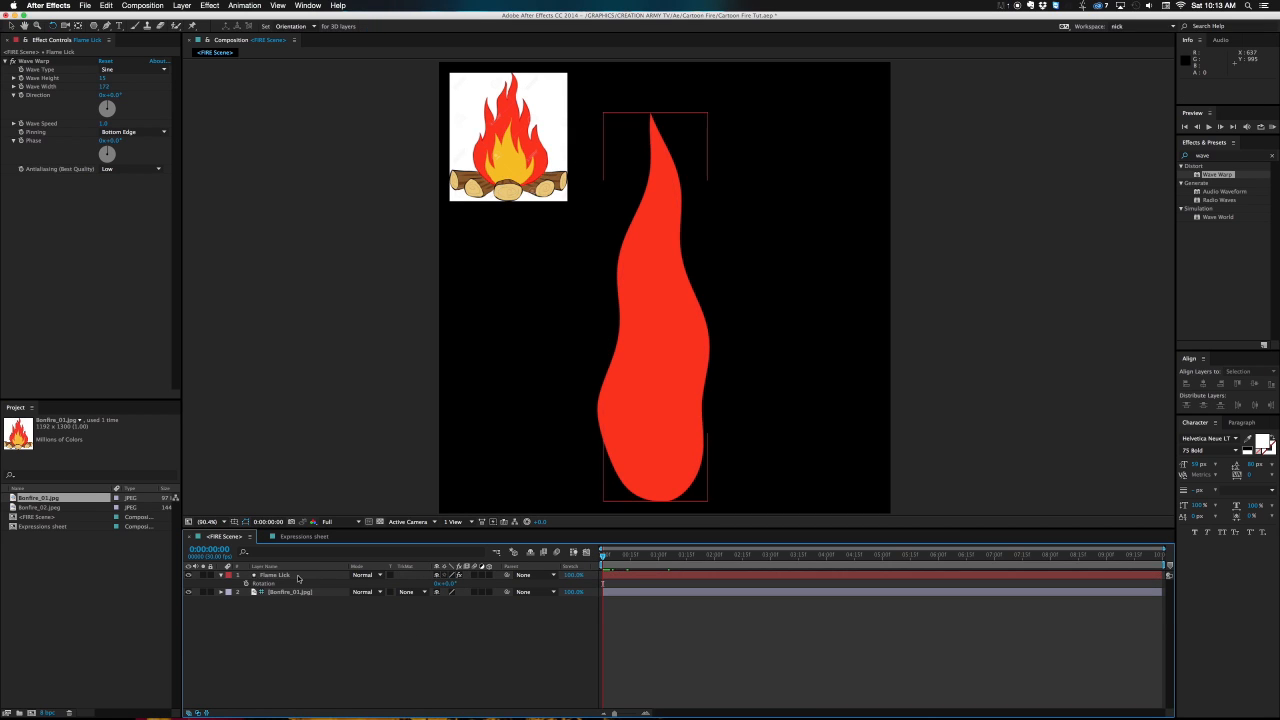
Open the Expressions sheet composition and scrub through it to examine the oscillating expression's speed and angle values and the example triangle.
double_click(68, 527)
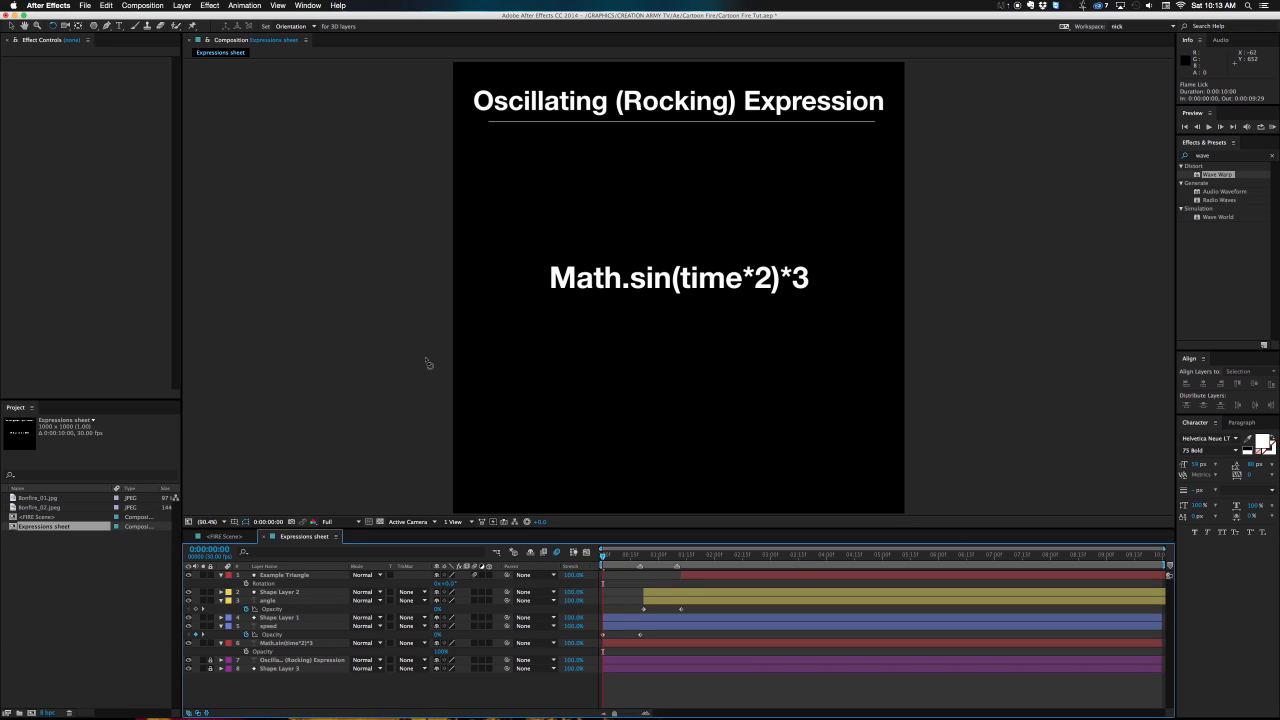
click(306, 652)
click(580, 466)
key(v)
drag(603, 555, 640, 556)
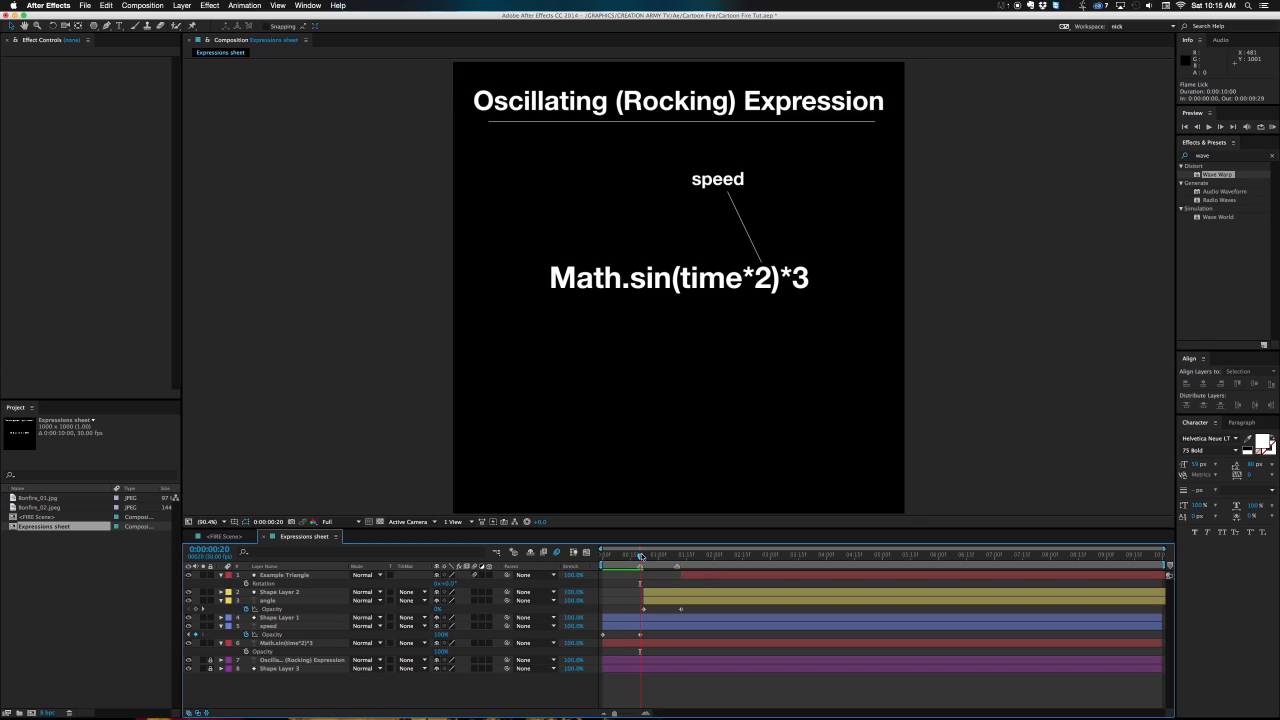
drag(641, 556, 679, 556)
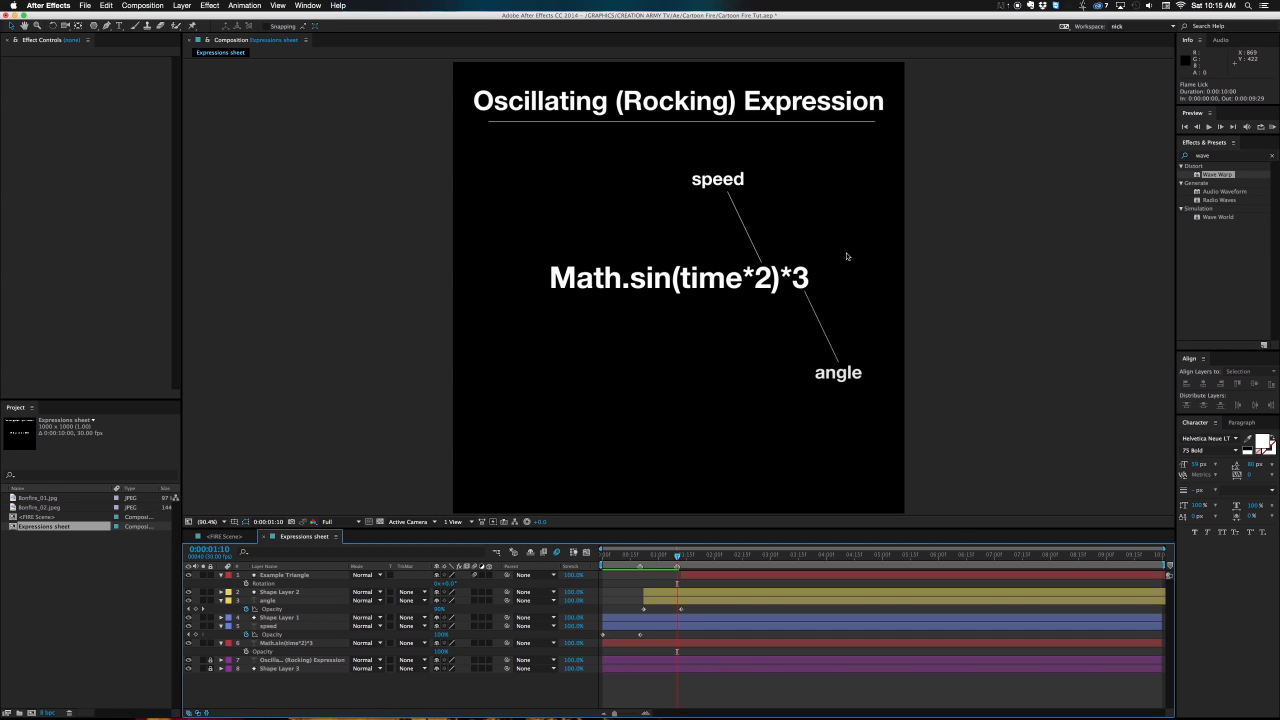
drag(679, 555, 687, 557)
click(689, 578)
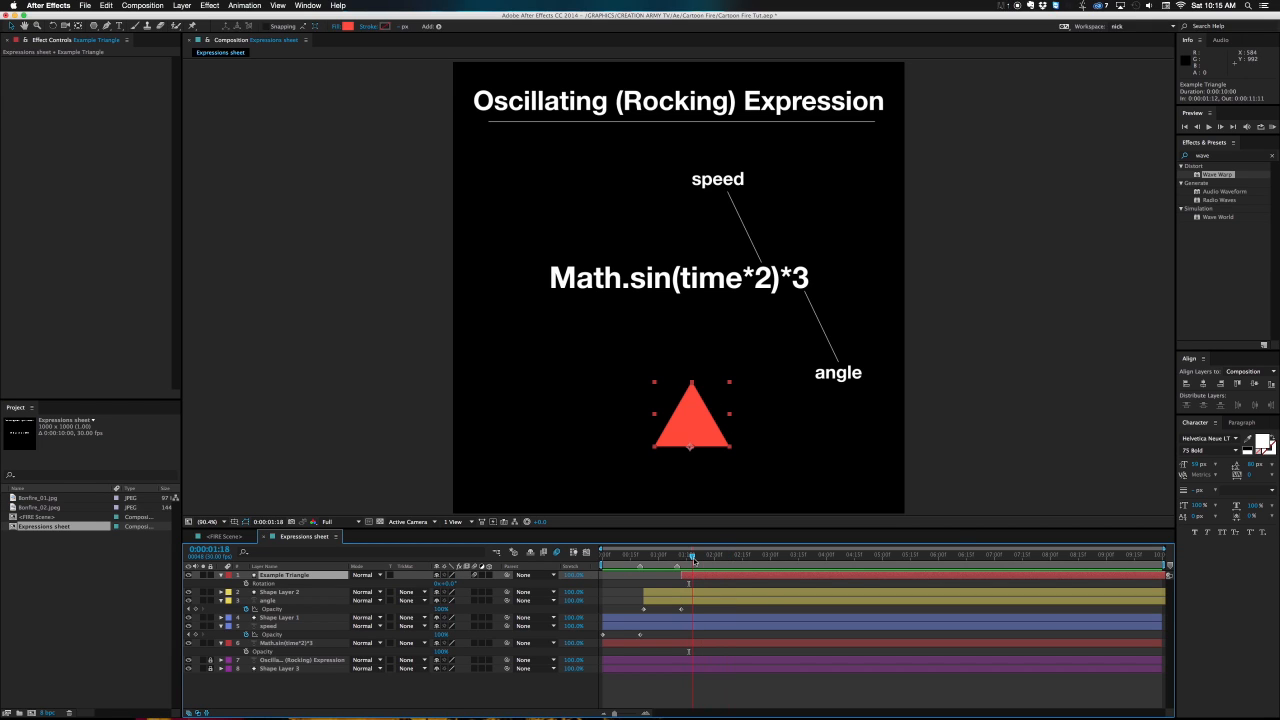
click(692, 557)
Copy the text Math.sin(time*2)*3 and apply it as an expression on the Example Triangle layer's Rotation.
click(649, 281)
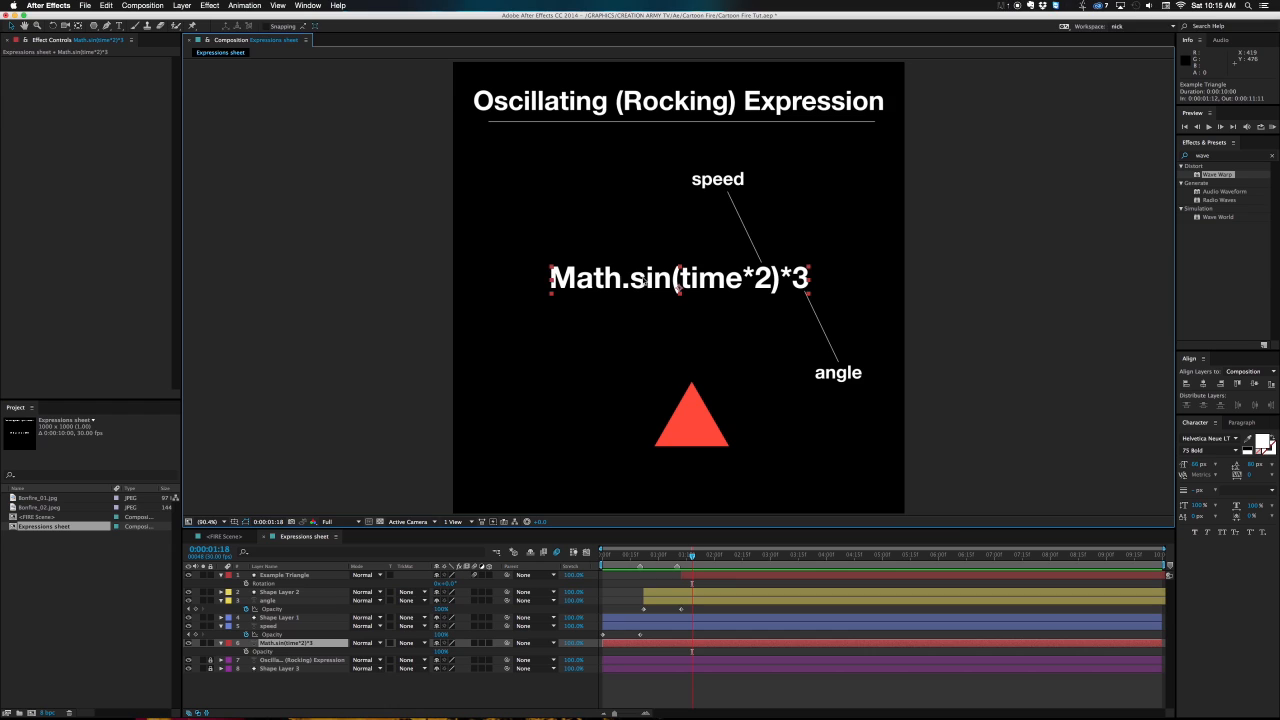
double_click(649, 281)
key(super+c)
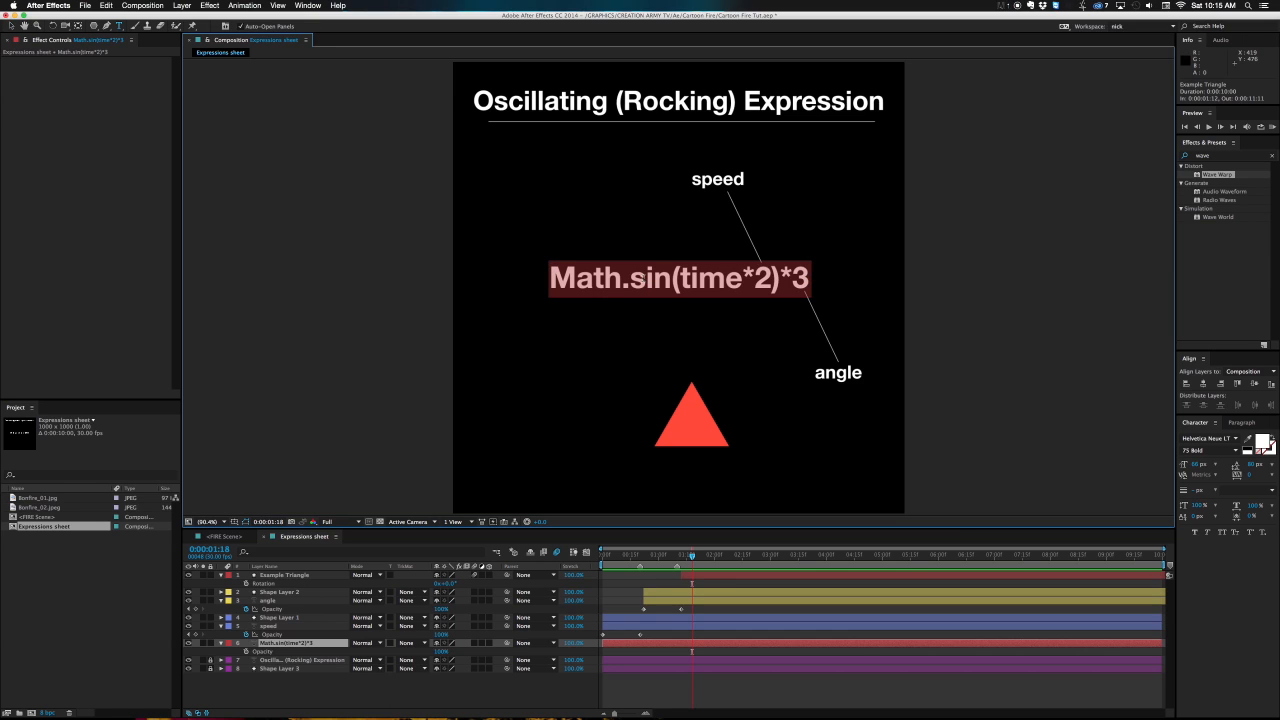
key(Escape)
click(702, 577)
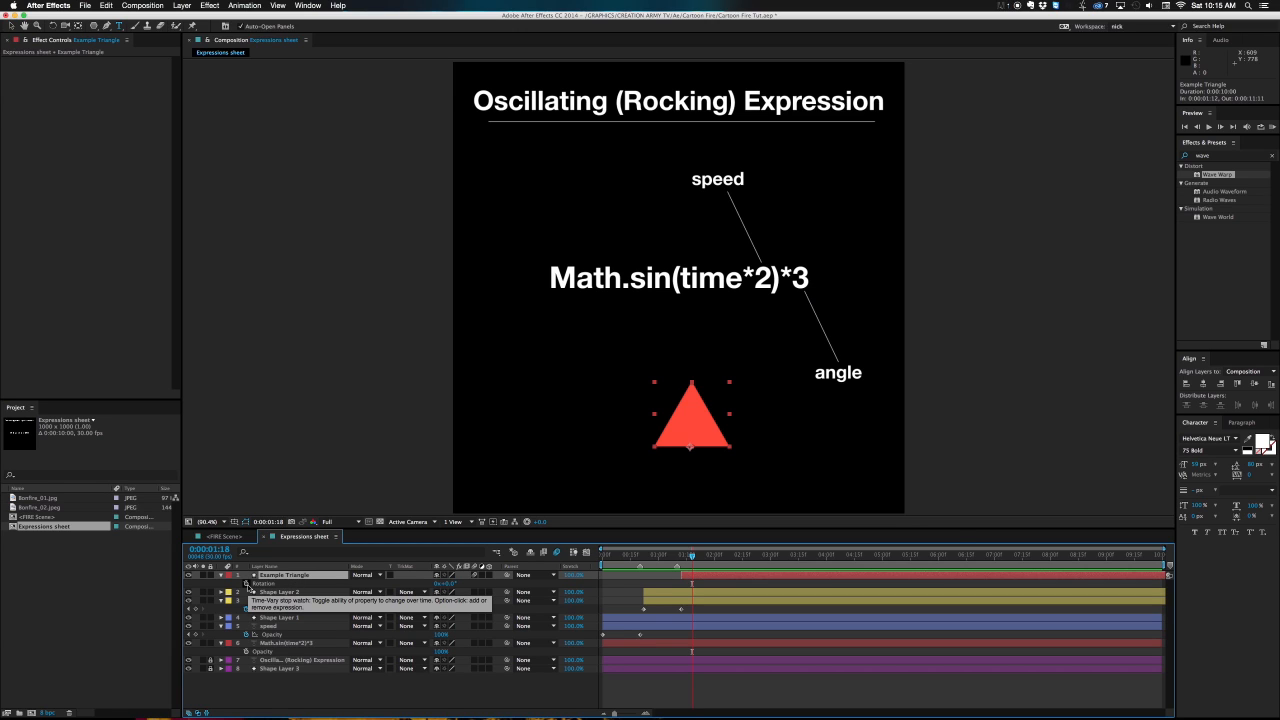
alt+click(246, 584)
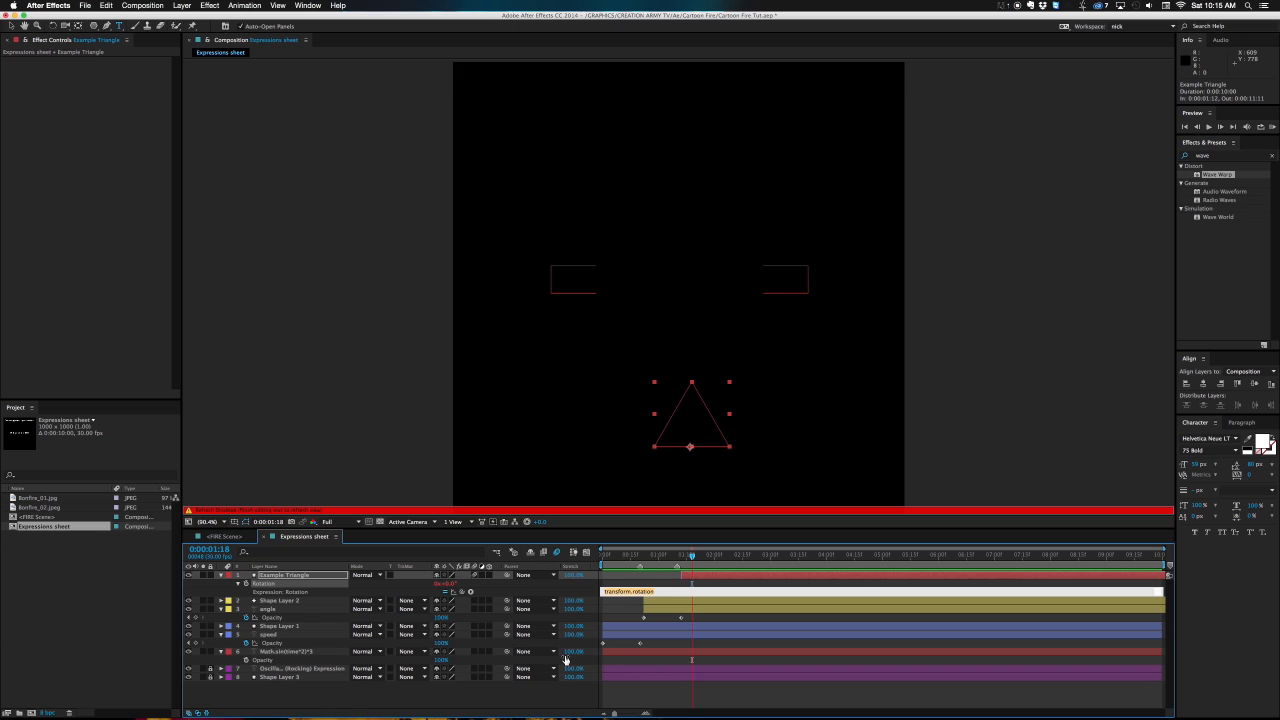
key(super+v)
key(KP_Enter)
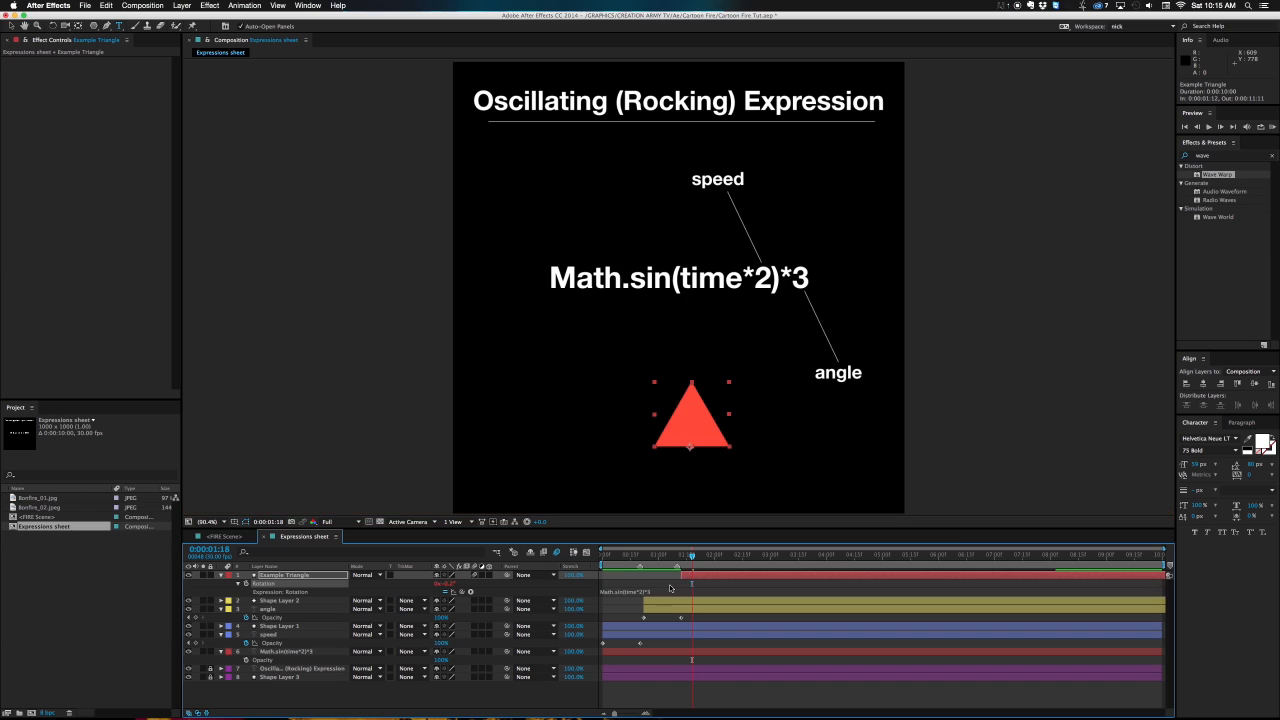
Scrub through the triangle's rocking motion, and change the angle value in its rotation expression to 40.
drag(693, 556, 738, 556)
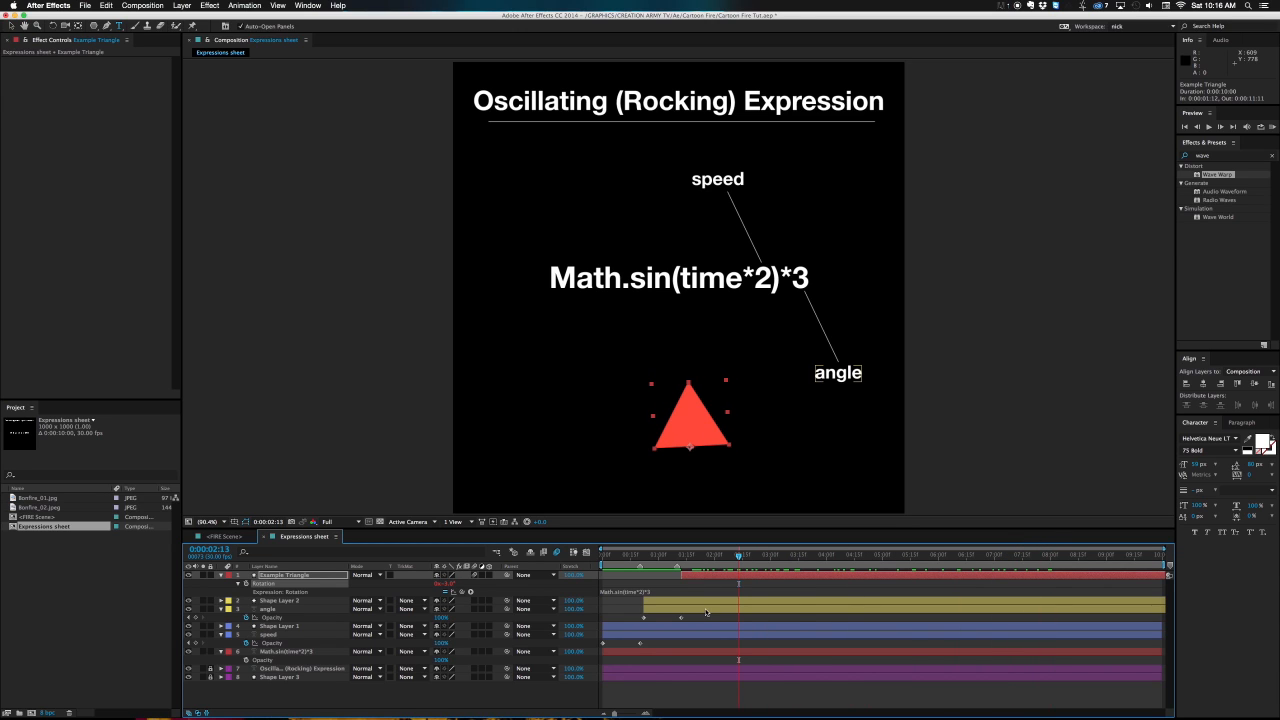
drag(743, 556, 820, 547)
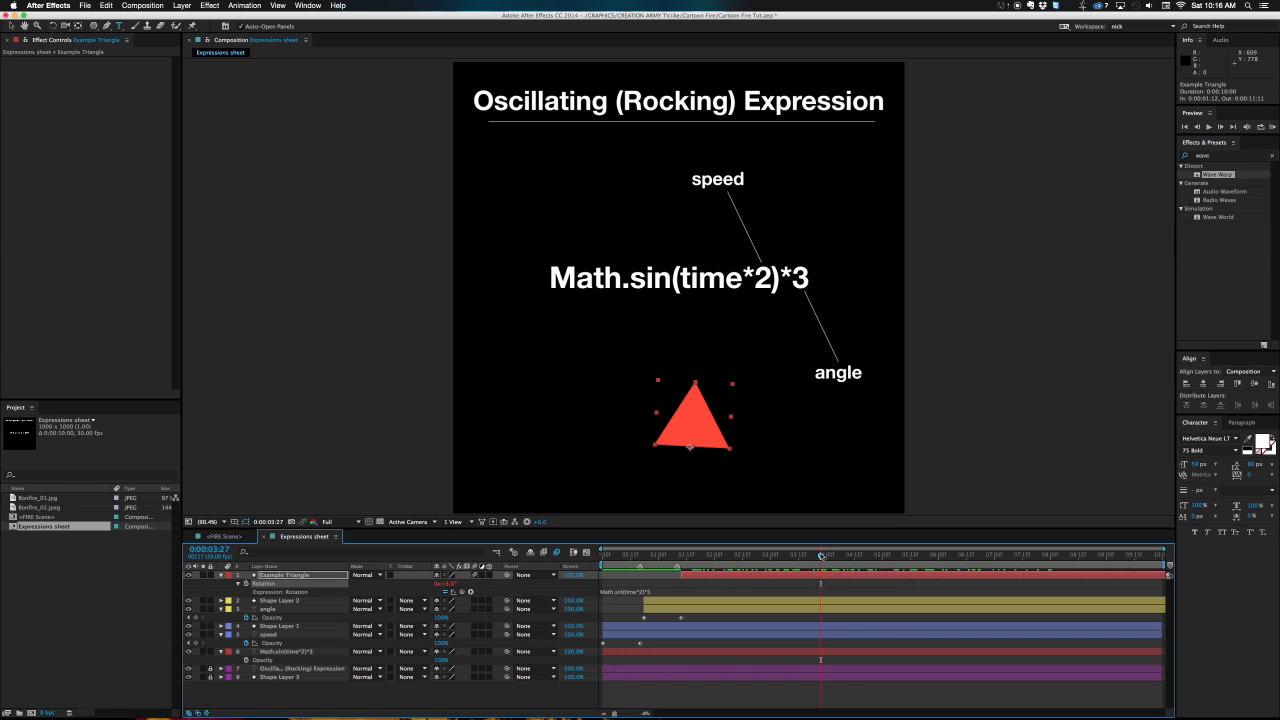
drag(821, 554, 882, 538)
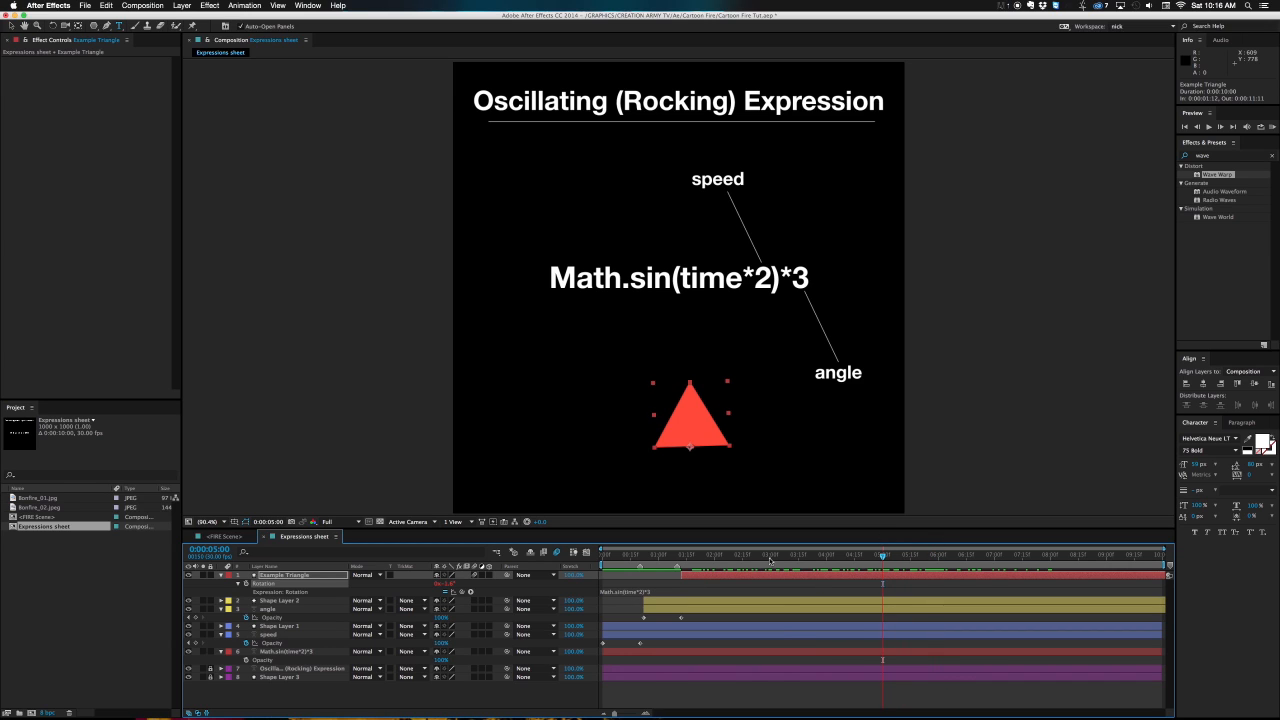
drag(776, 558, 822, 557)
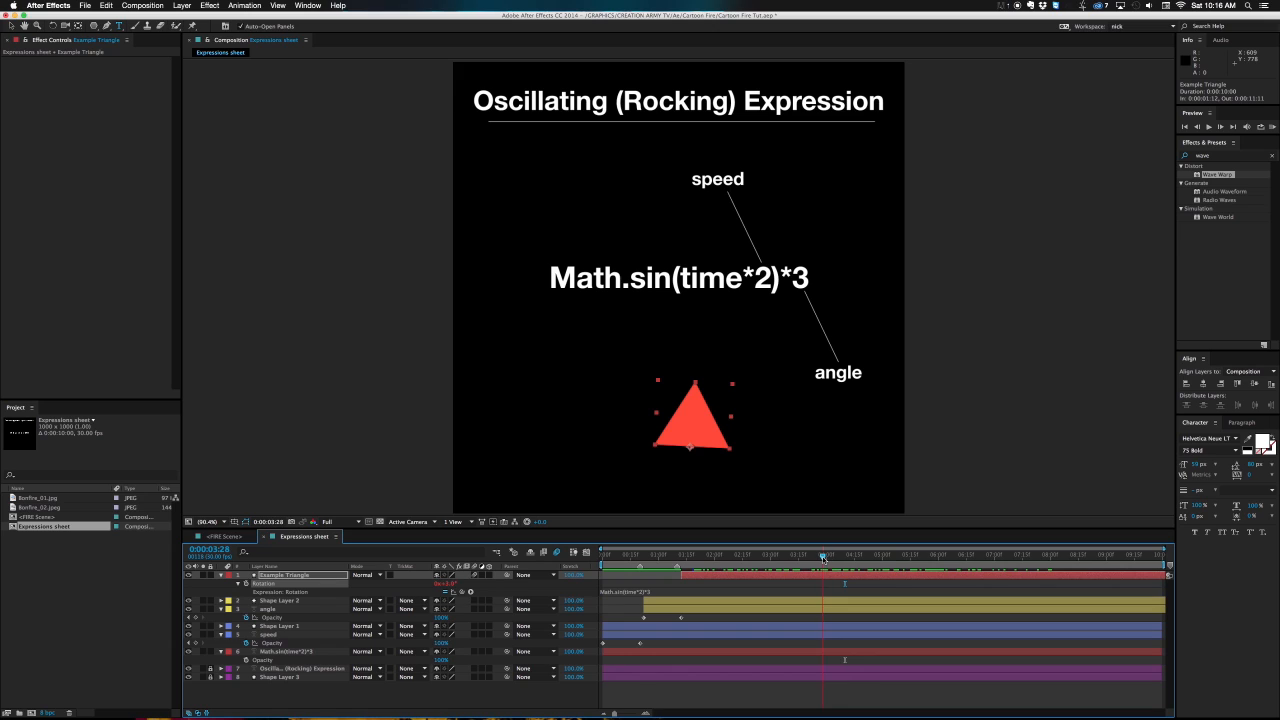
click(656, 592)
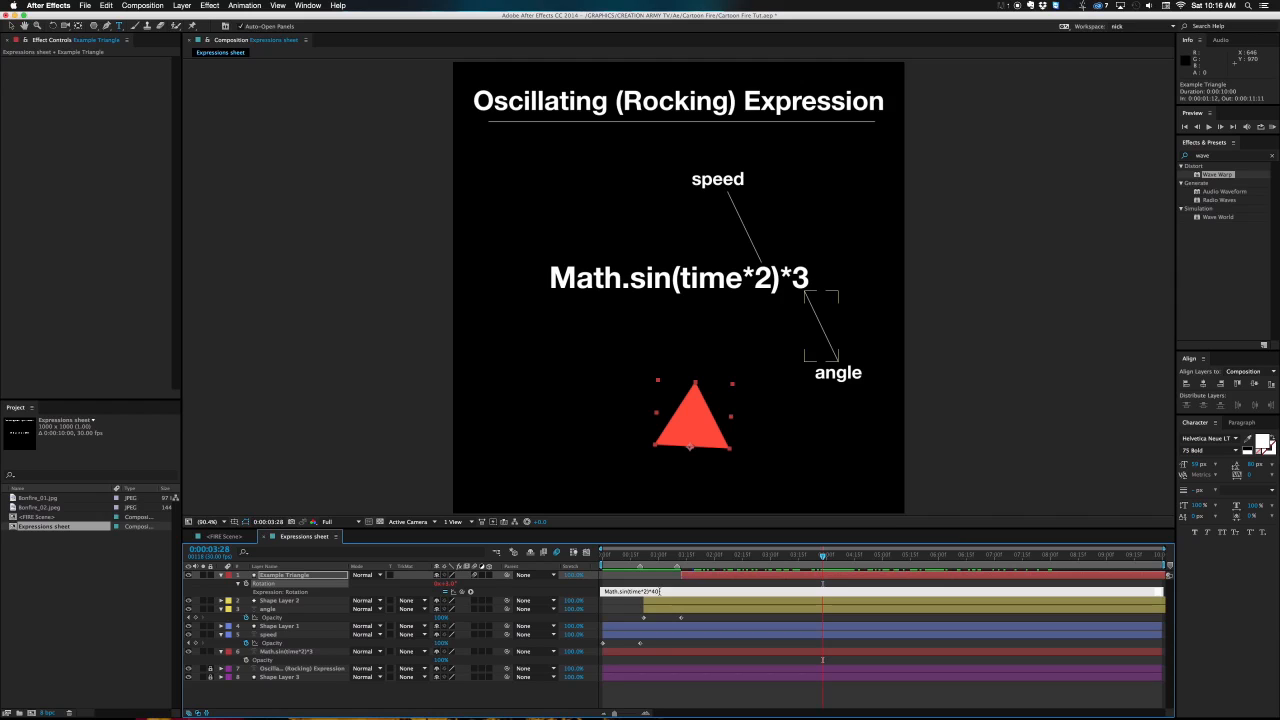
click(769, 541)
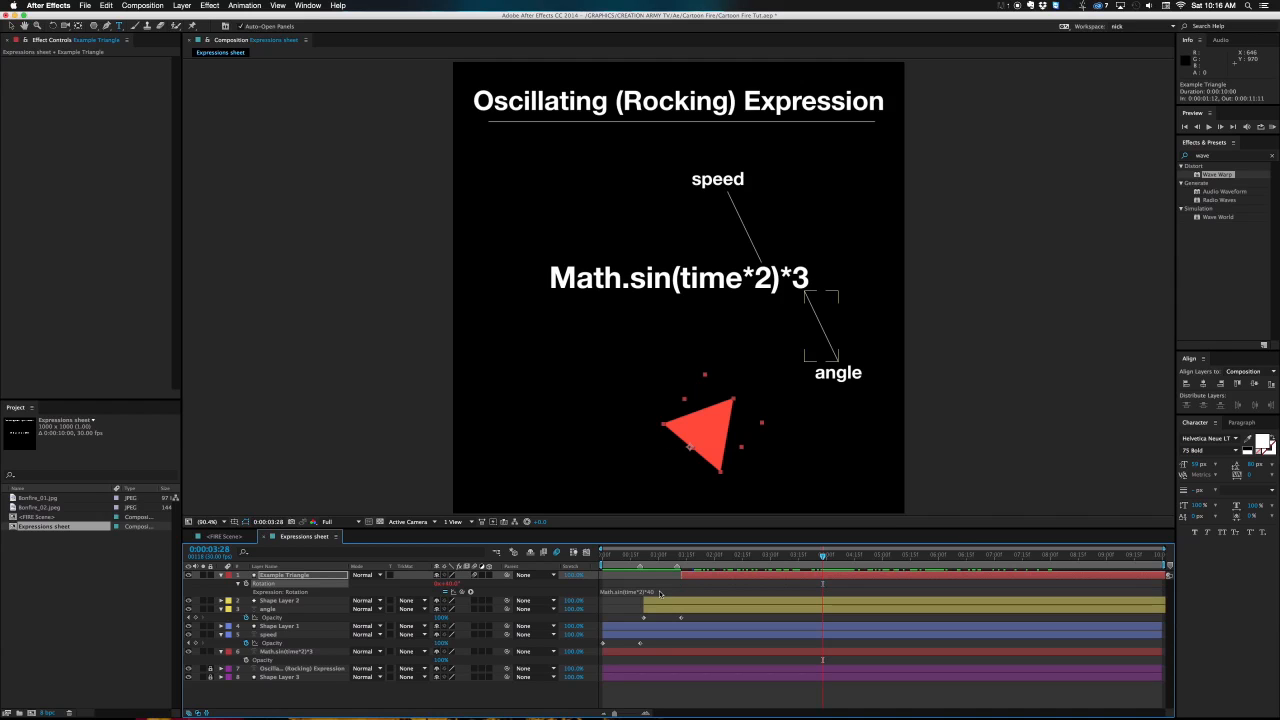
drag(717, 556, 839, 555)
Set the expression's speed value to 1.2 and preview the triangle over a work area from 0:00:03:00 to 0:00:05:05.
click(645, 592)
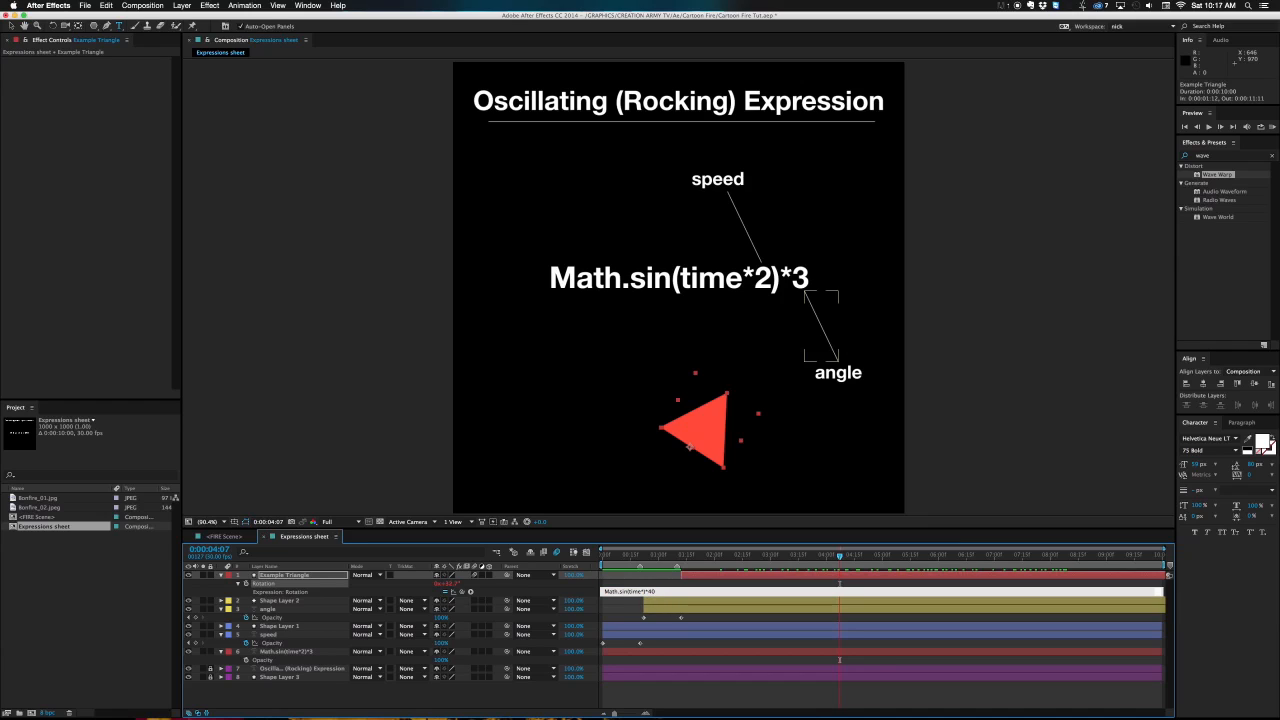
key(KP_Enter)
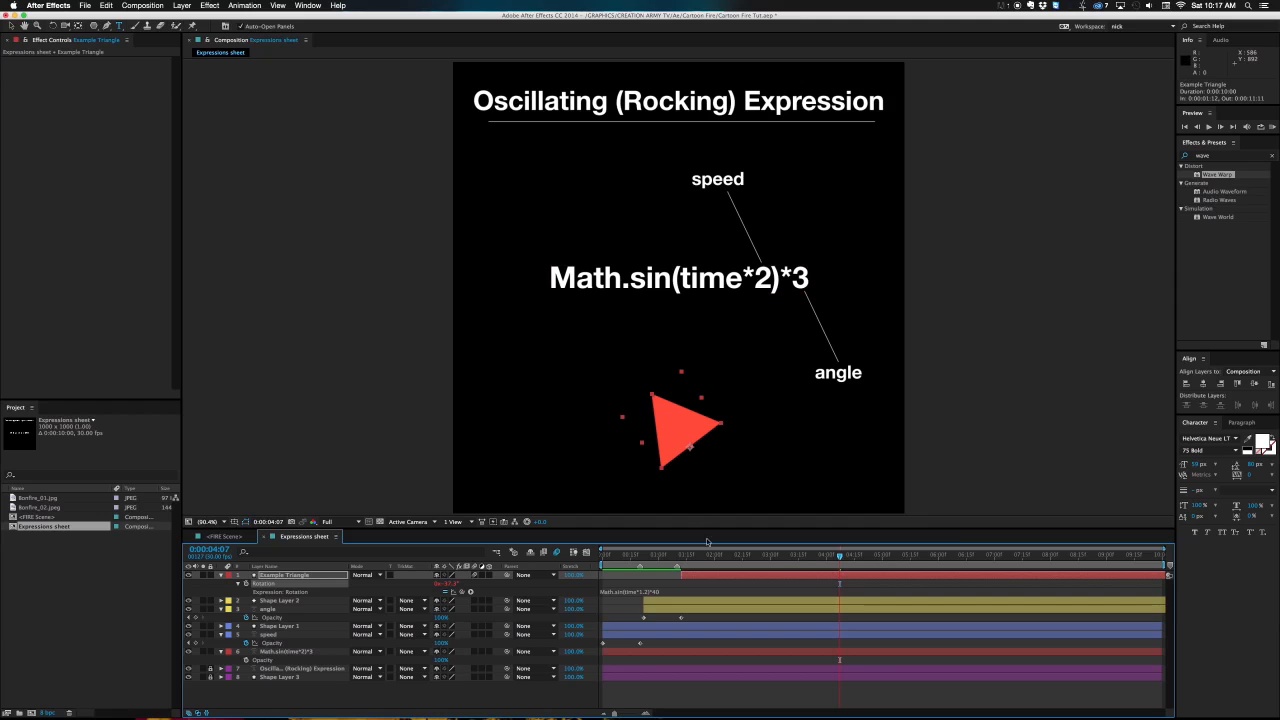
drag(750, 554, 768, 550)
drag(856, 541, 892, 553)
key(b)
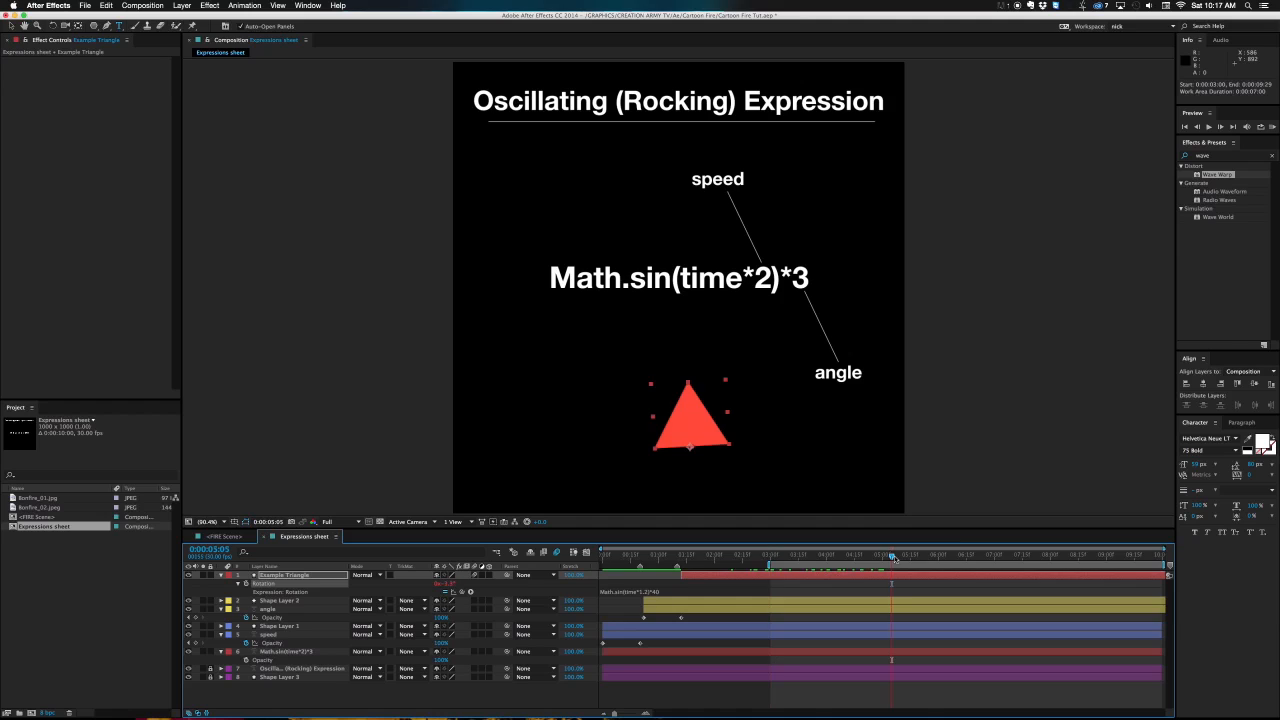
key(n)
key(KP_0)
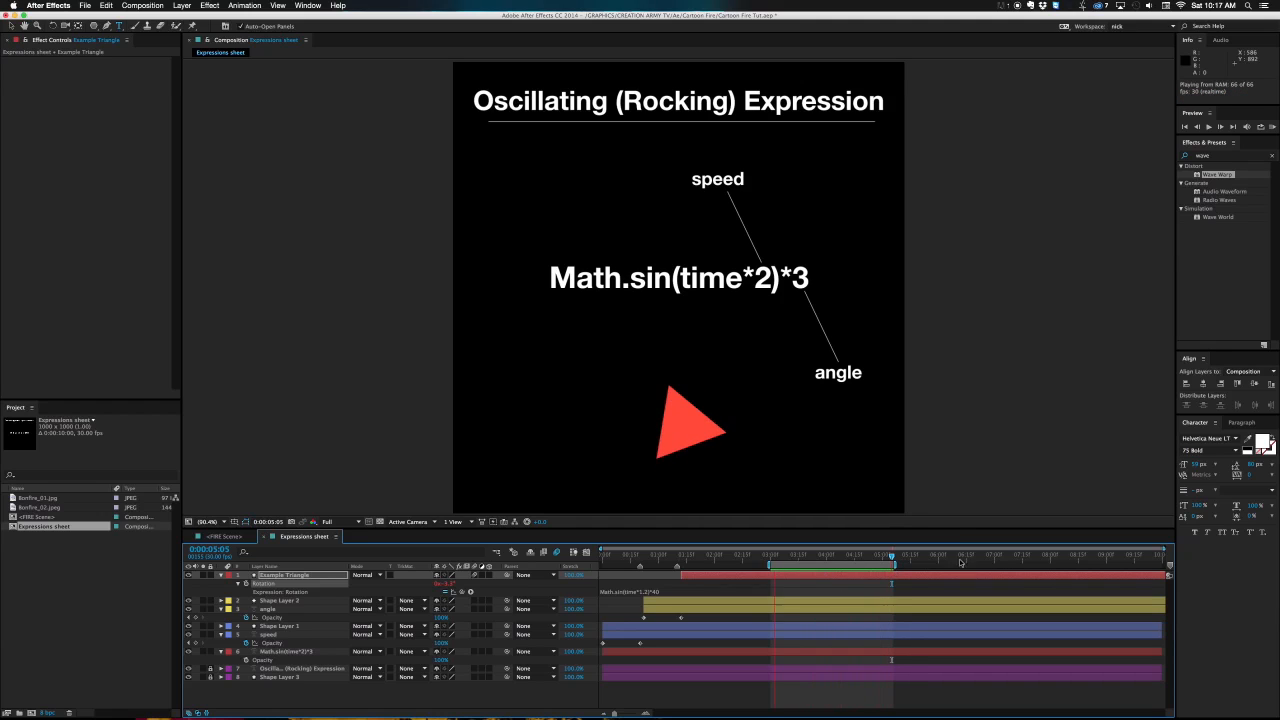
Extend the work area's end to 0:00:07:24 and run a RAM preview of the slower rocking triangle.
drag(964, 560, 1040, 555)
key(n)
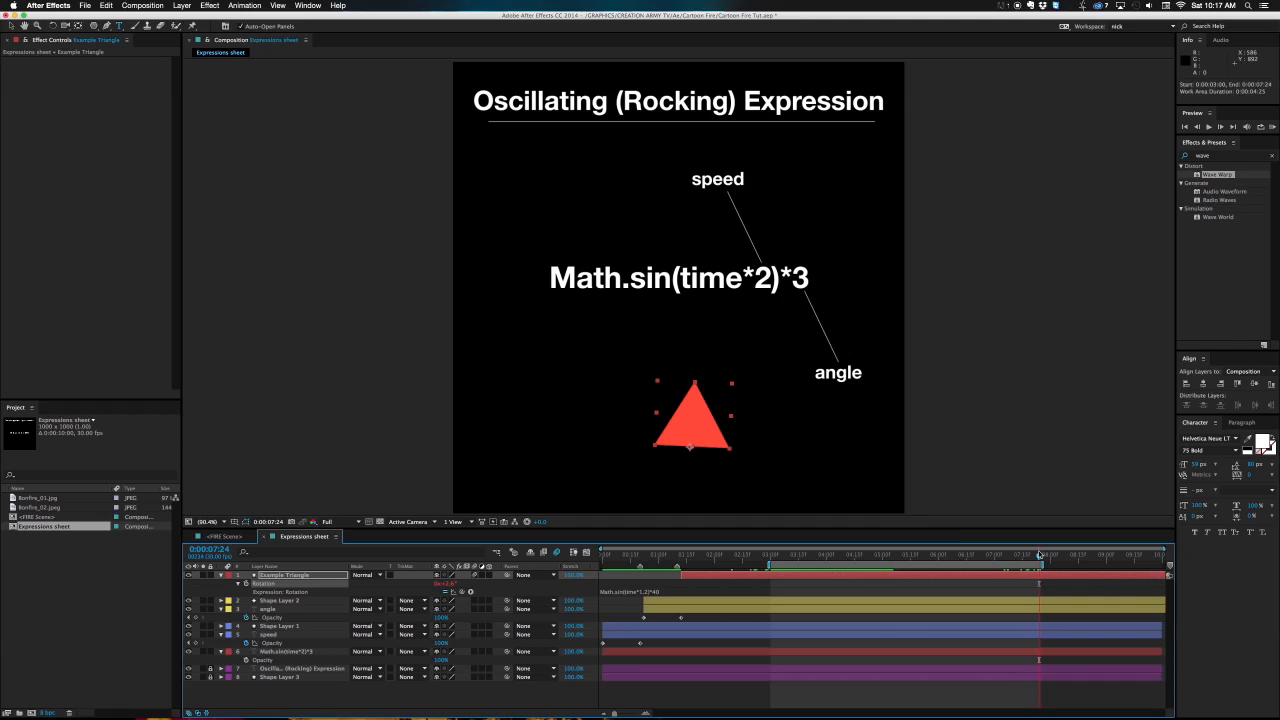
key(KP_0)
key(space)
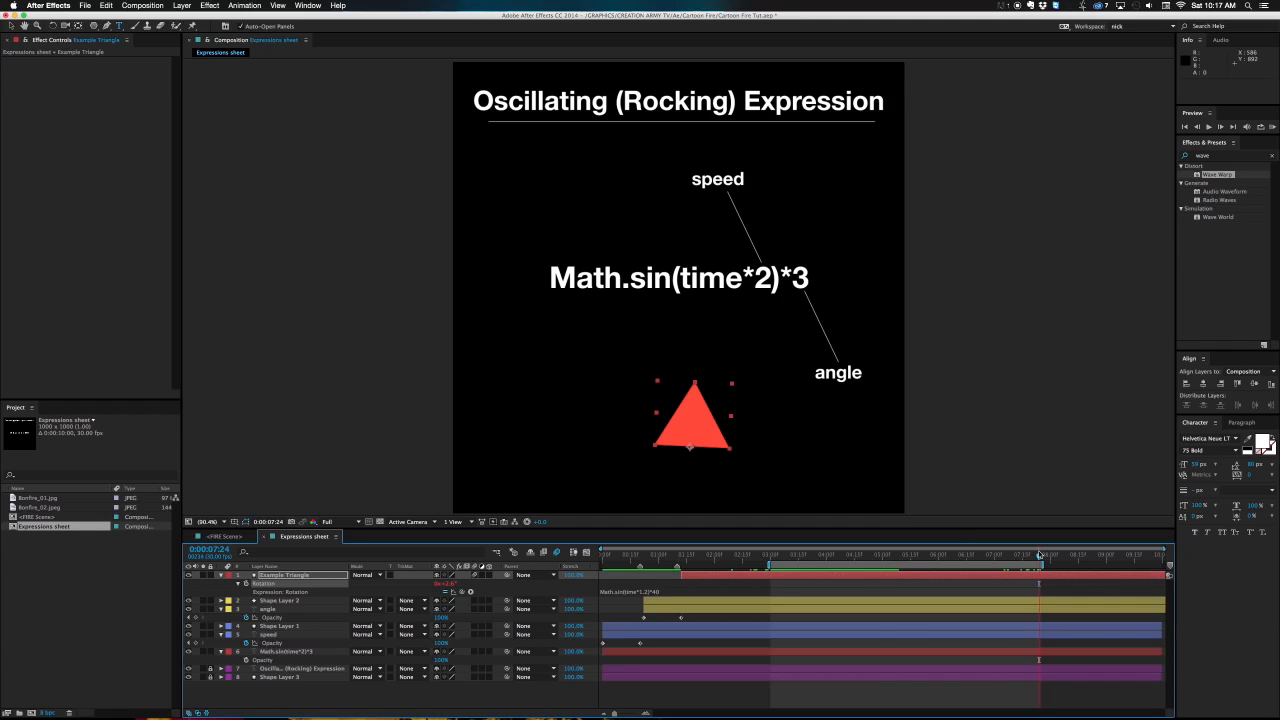
key(KP_0)
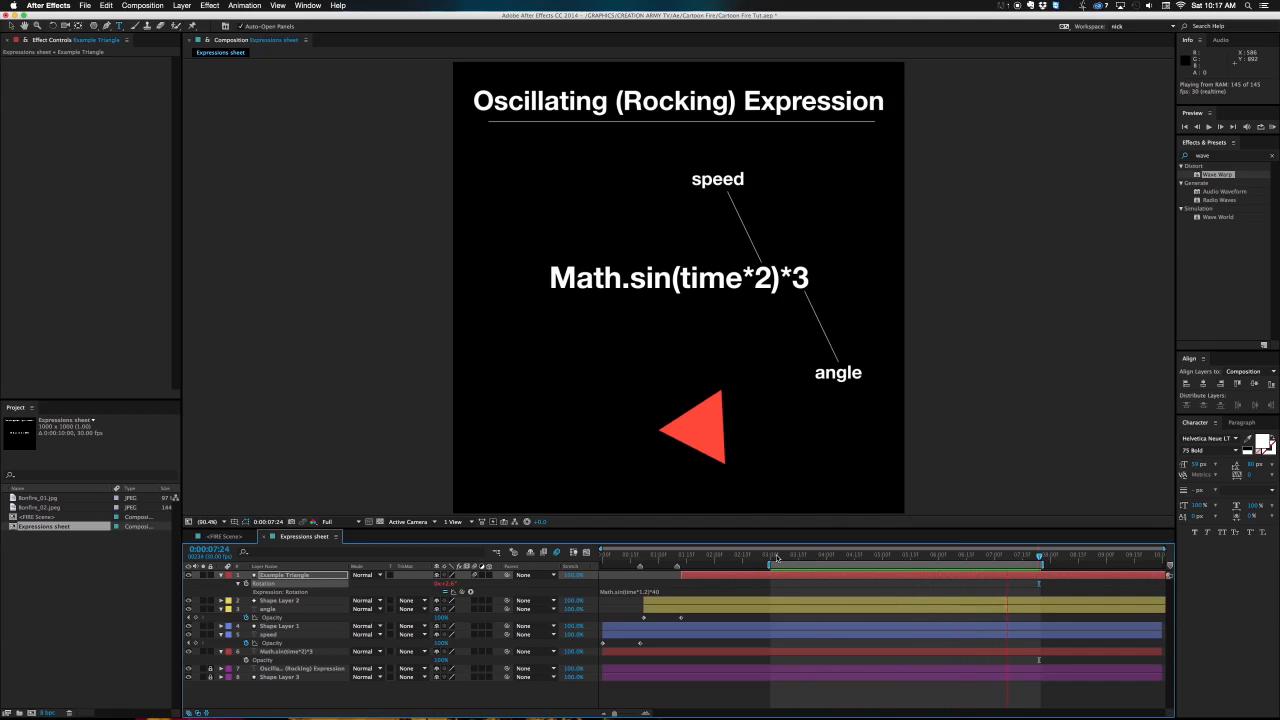
key(space)
Return to the FIRE Scene composition and apply the expression Math.sin(time*3)*3 to the Flame Lick layer's Rotation.
click(228, 537)
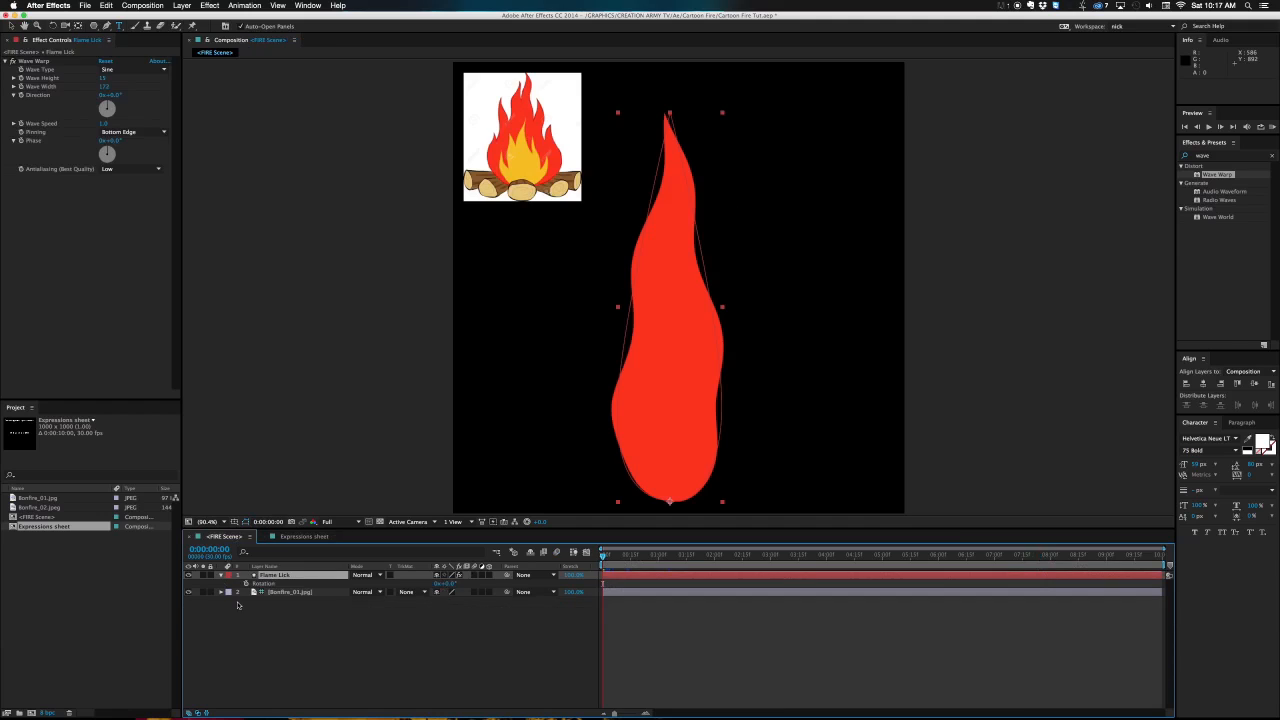
click(275, 577)
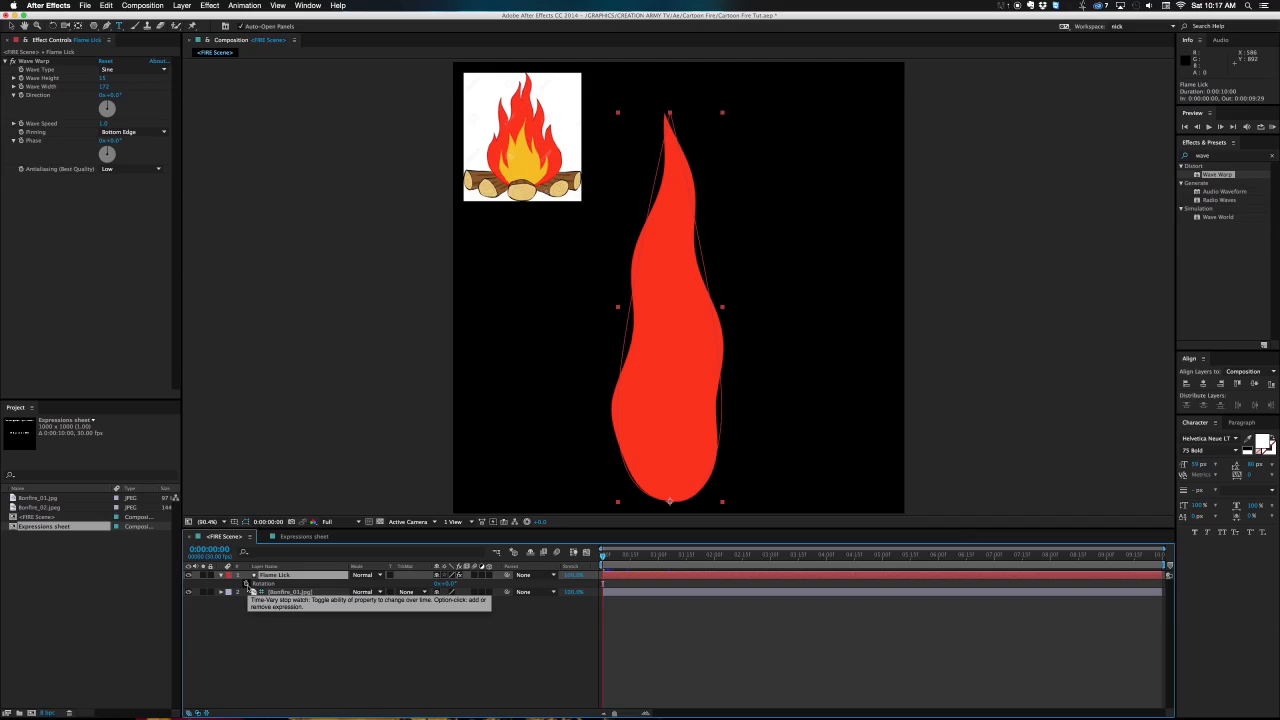
alt+click(246, 585)
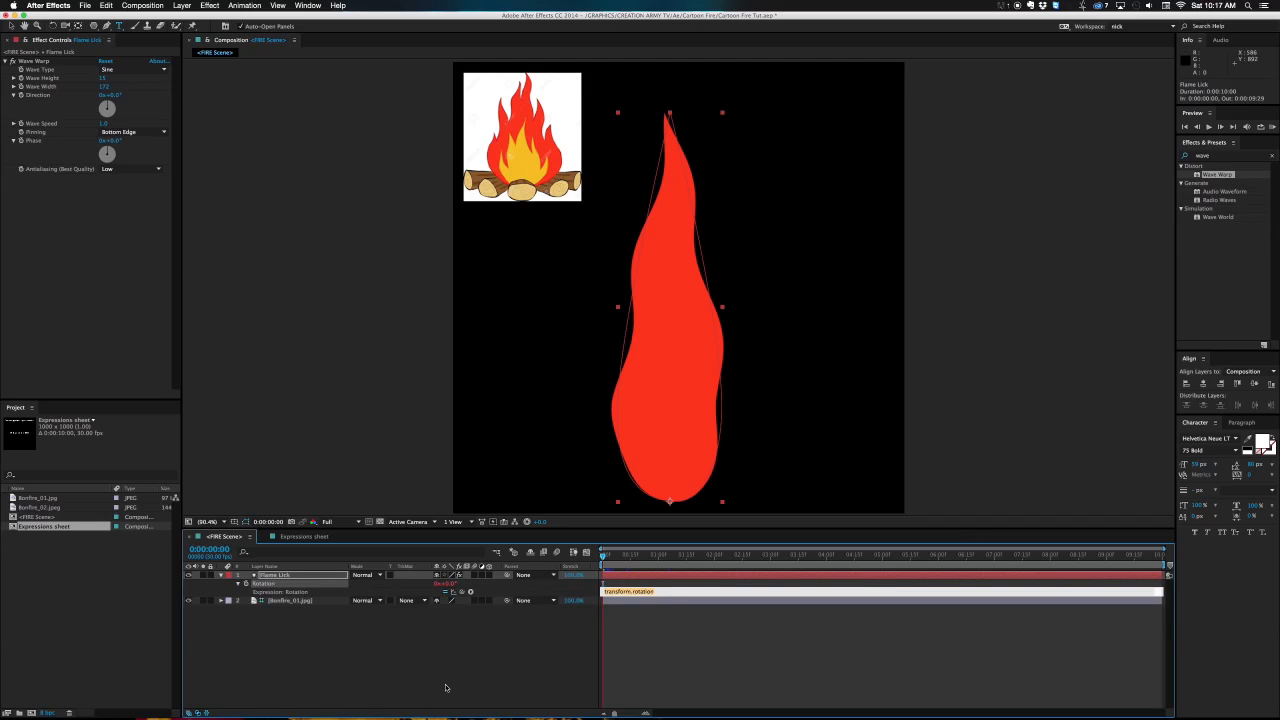
text(Math.sin(time*3)*3)
text(3)
key(KP_Enter)
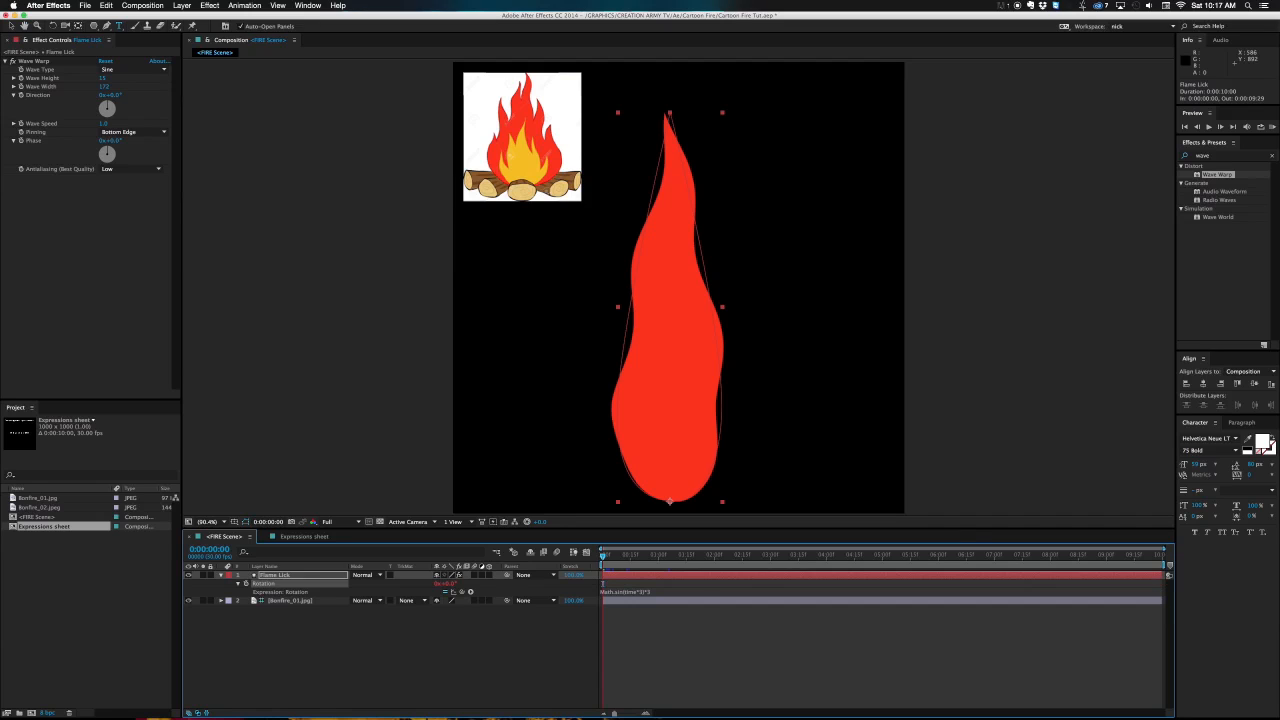
Change the angle value in Flame Lick's rotation expression to 4.
click(663, 592)
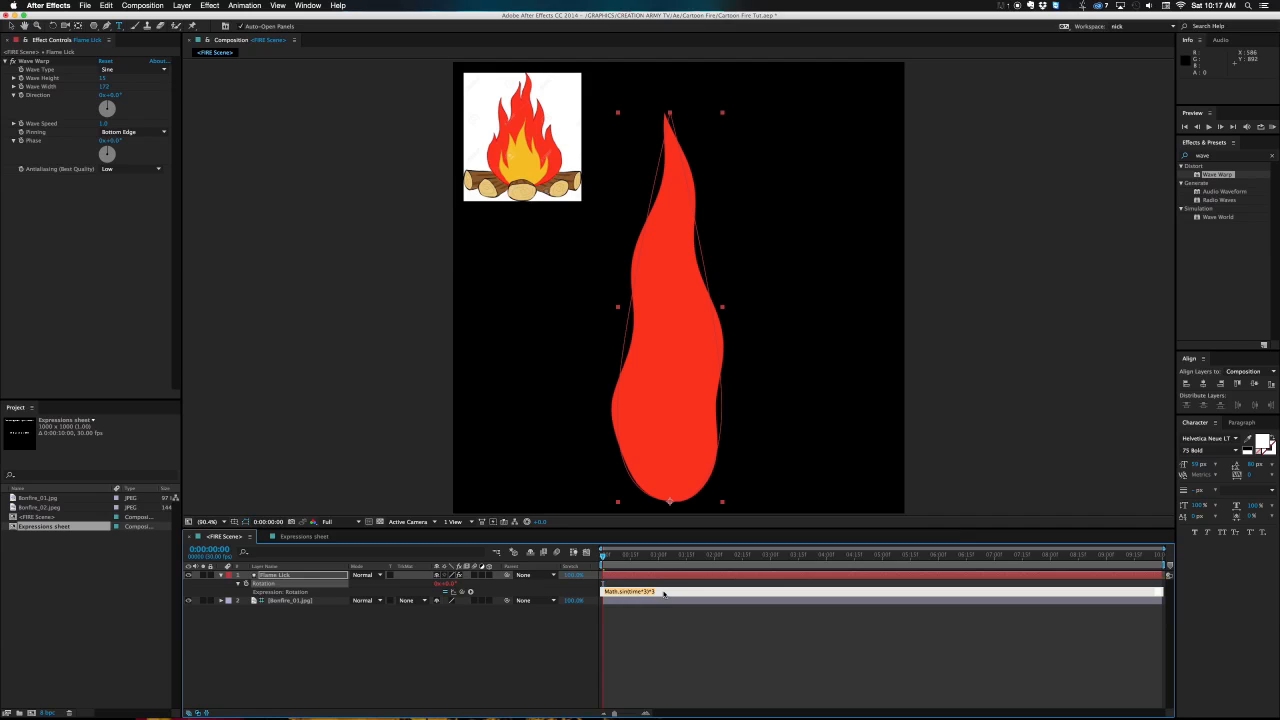
key(Right)
key(BackSpace)
text(4)
key(KP_Enter)
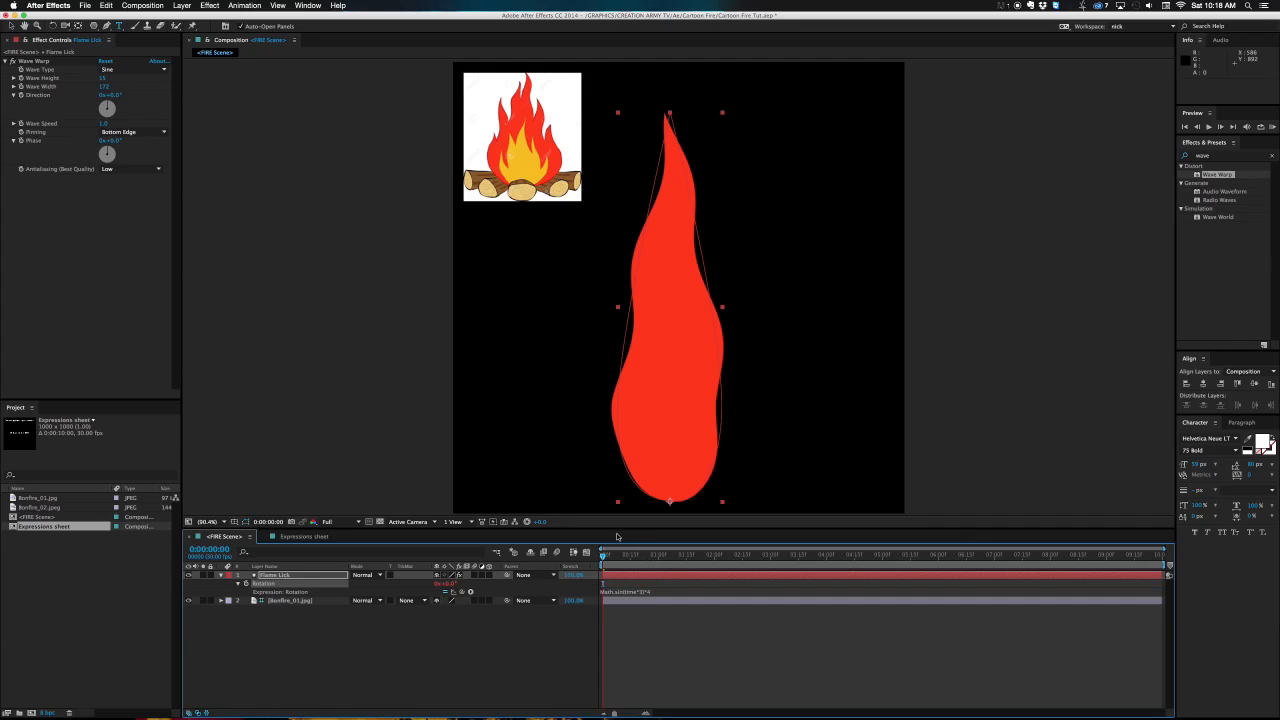
Lower the composition's preview resolution to Third and preview the swaying flame.
mouse_move(603, 558)
mouse_down()
mouse_move(920, 553)
mouse_move(602, 553)
mouse_up()
click(330, 521)
click(366, 567)
Rename the Flame Lick layer to Flame Lick 1 and duplicate it.
click(320, 578)
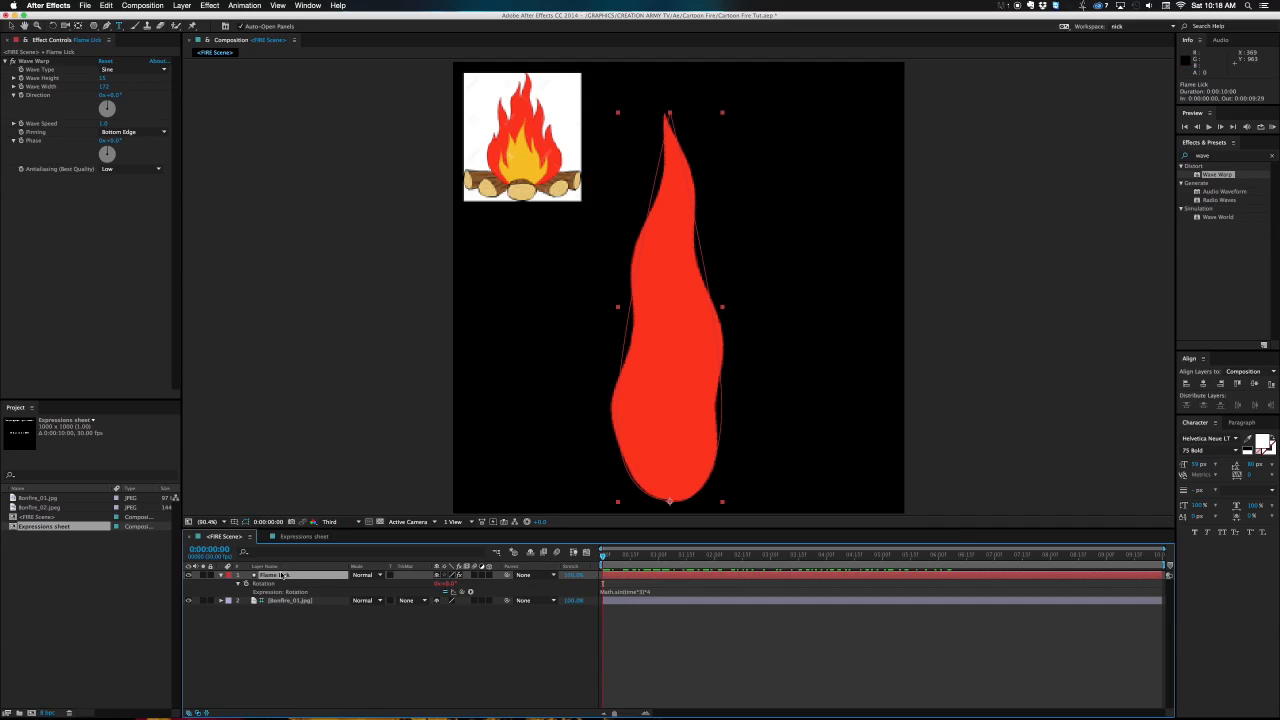
key(Return)
key(Right)
text(1)
key(Return)
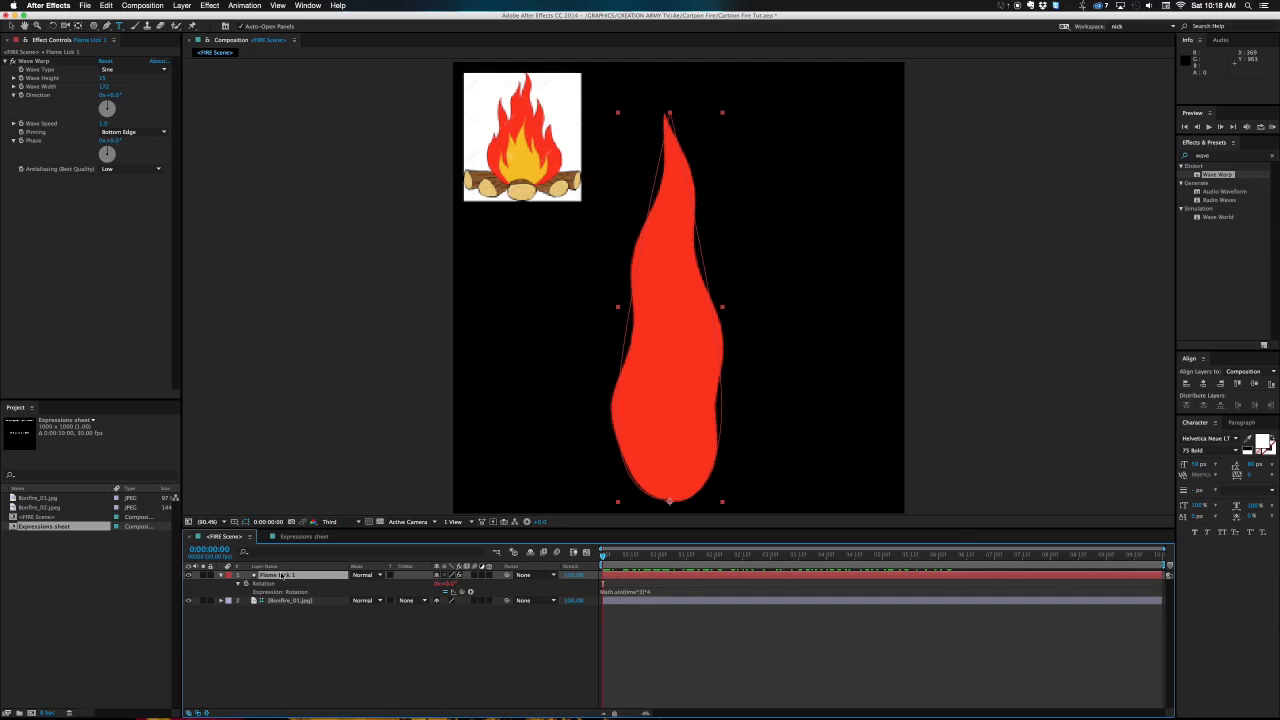
key(super+d)
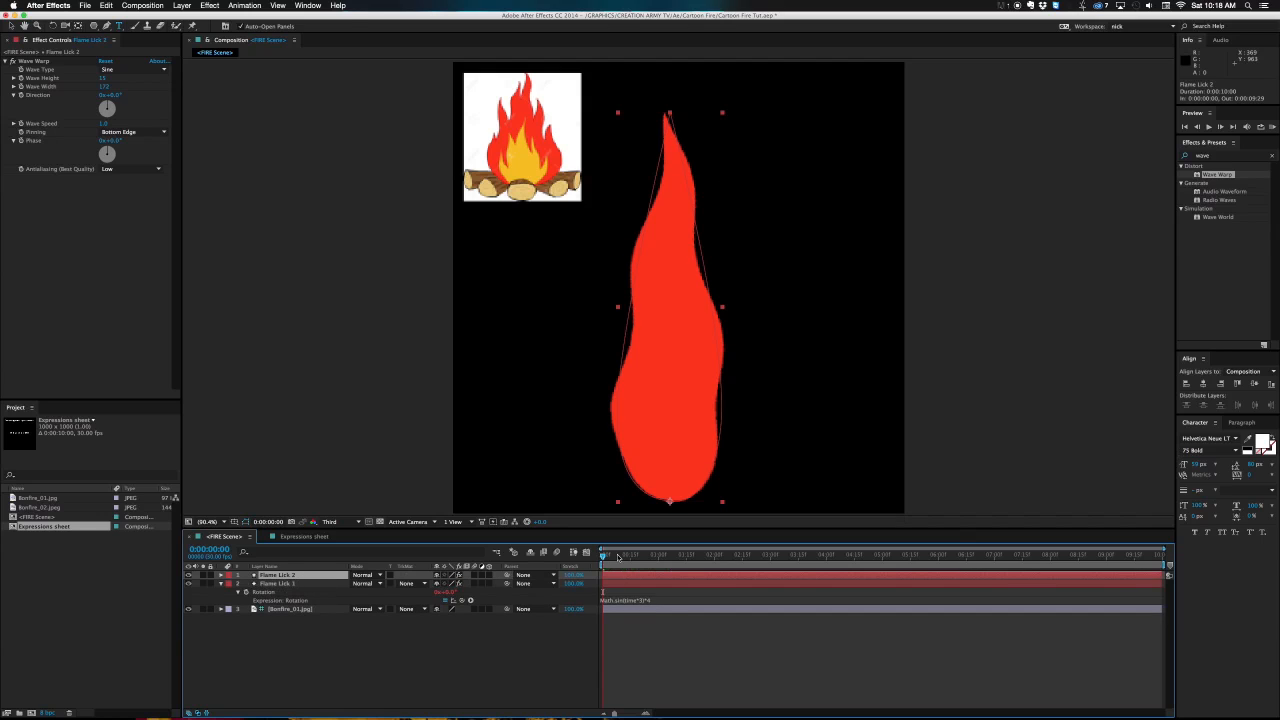
Restore Full preview resolution, then scale Flame Lick 2 to about 94% height and shift it about 63 px left.
key(g)
click(355, 522)
click(355, 548)
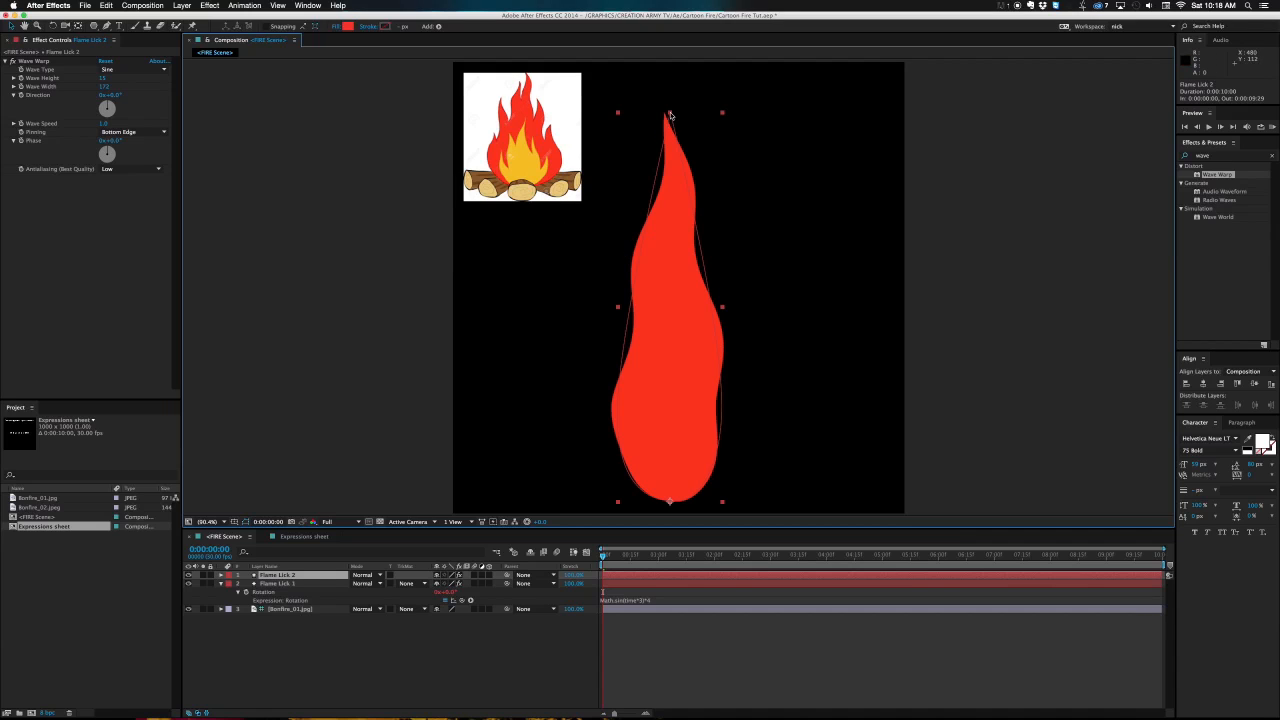
drag(670, 116, 670, 135)
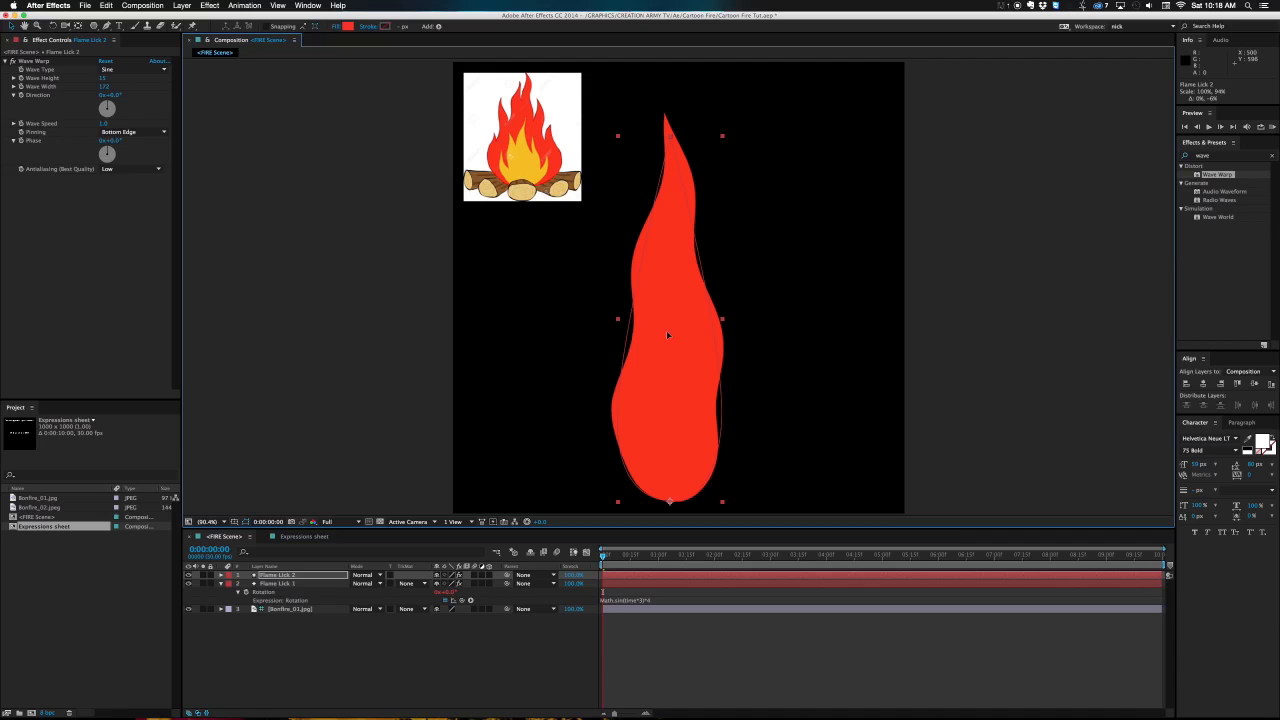
drag(667, 334, 649, 335)
drag(650, 336, 652, 336)
Scrub to 0:00:01:19 and reduce Flame Lick 2's vertical scale to about 92%.
click(605, 556)
drag(605, 556, 694, 550)
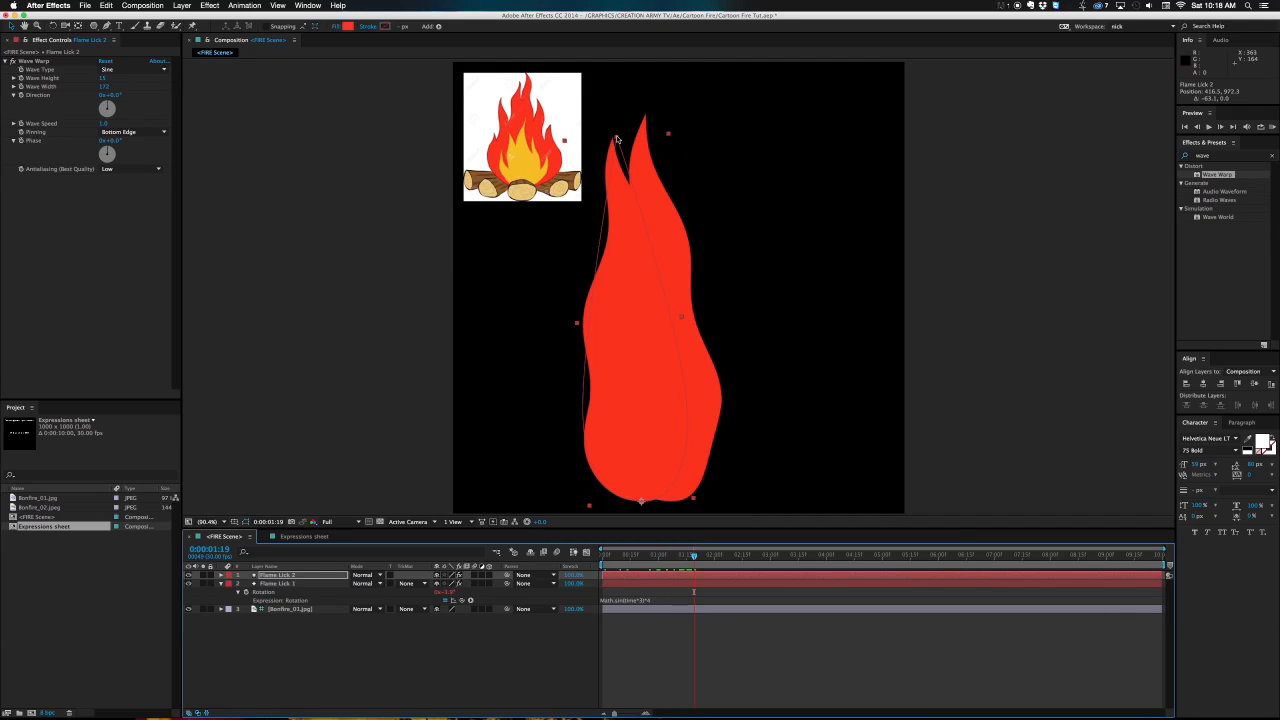
drag(617, 140, 616, 148)
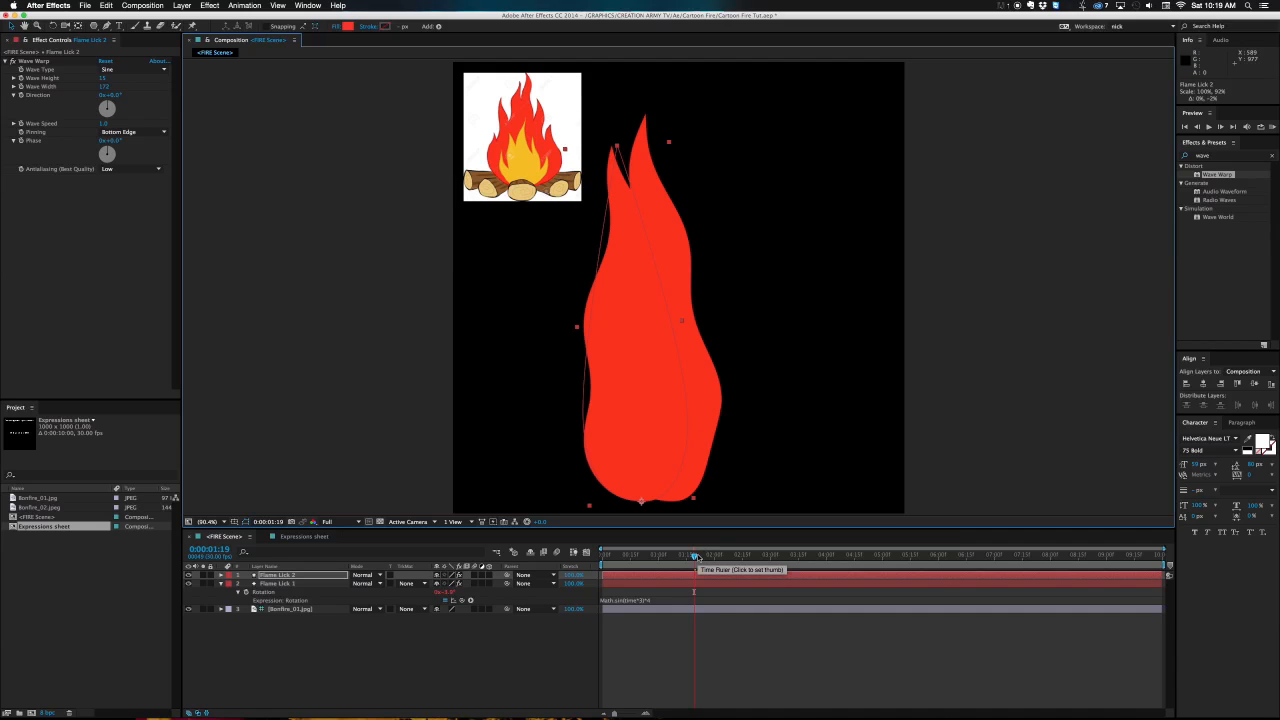
Slide the Flame Lick 2 layer 19 frames earlier in time to offset its wave from Flame Lick 1, and scrub through the motion.
mouse_move(695, 556)
mouse_down()
mouse_move(677, 556)
mouse_move(701, 553)
mouse_up()
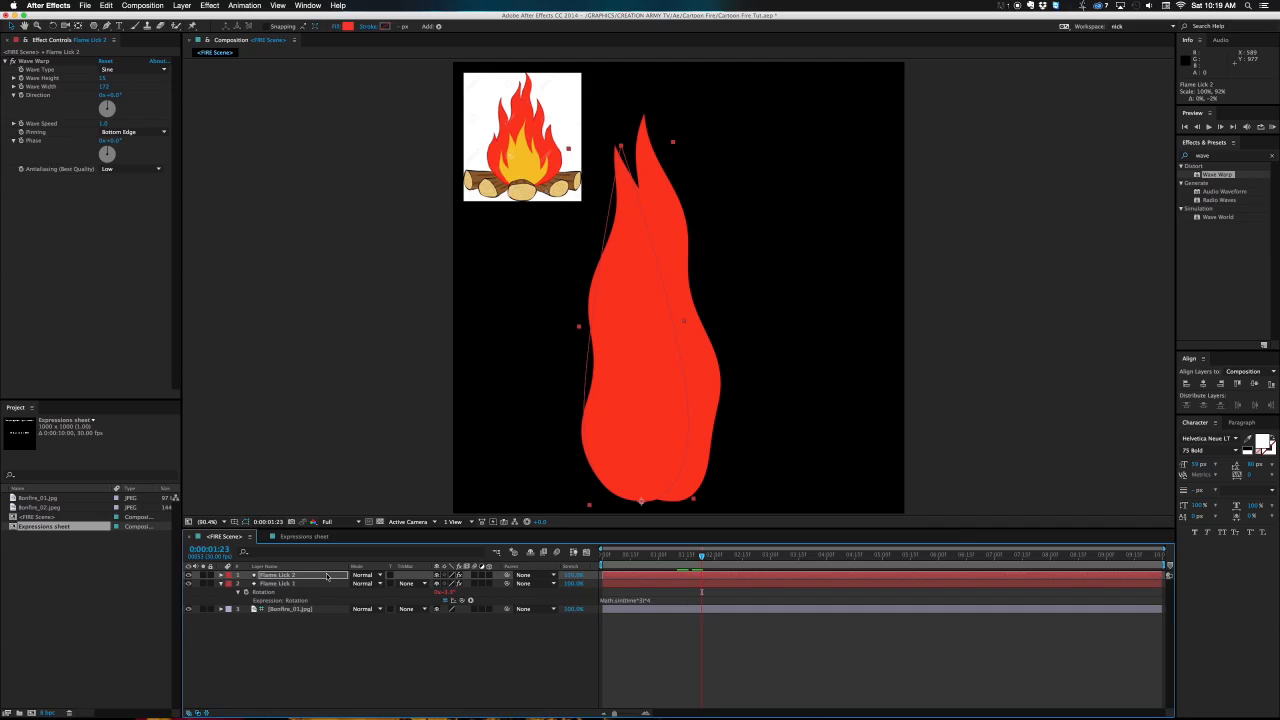
click(262, 575)
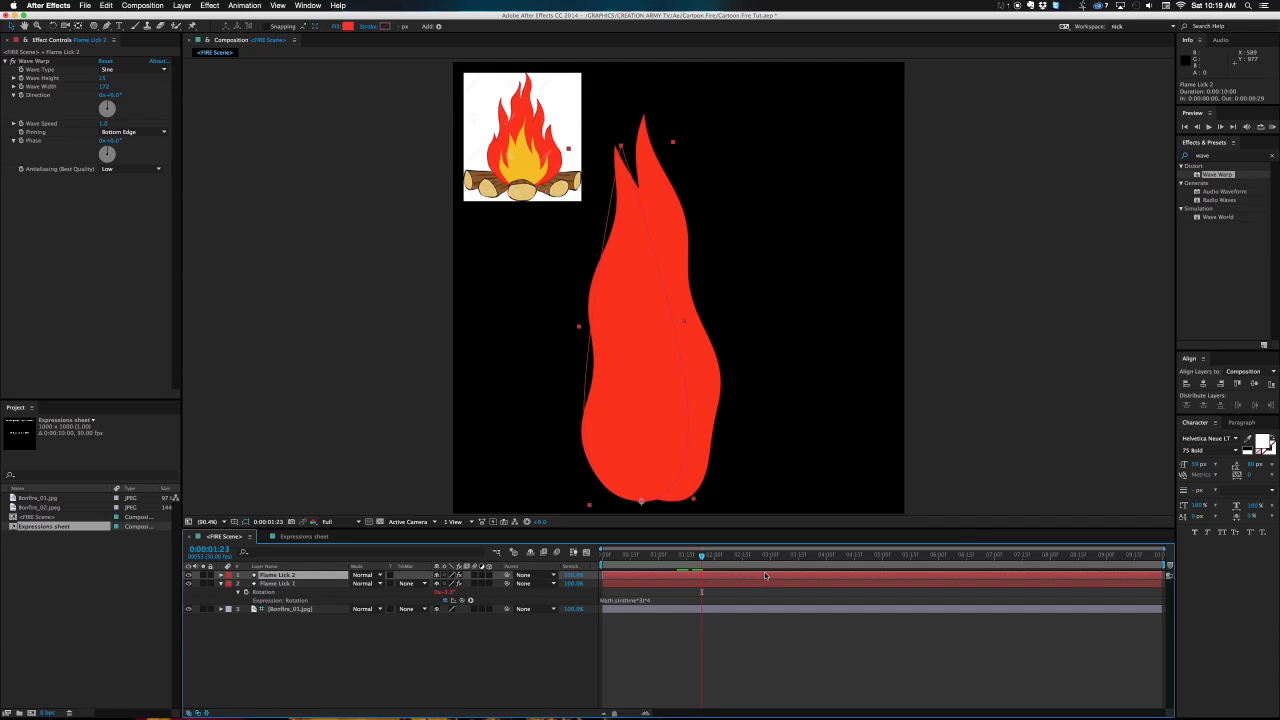
drag(763, 576, 727, 574)
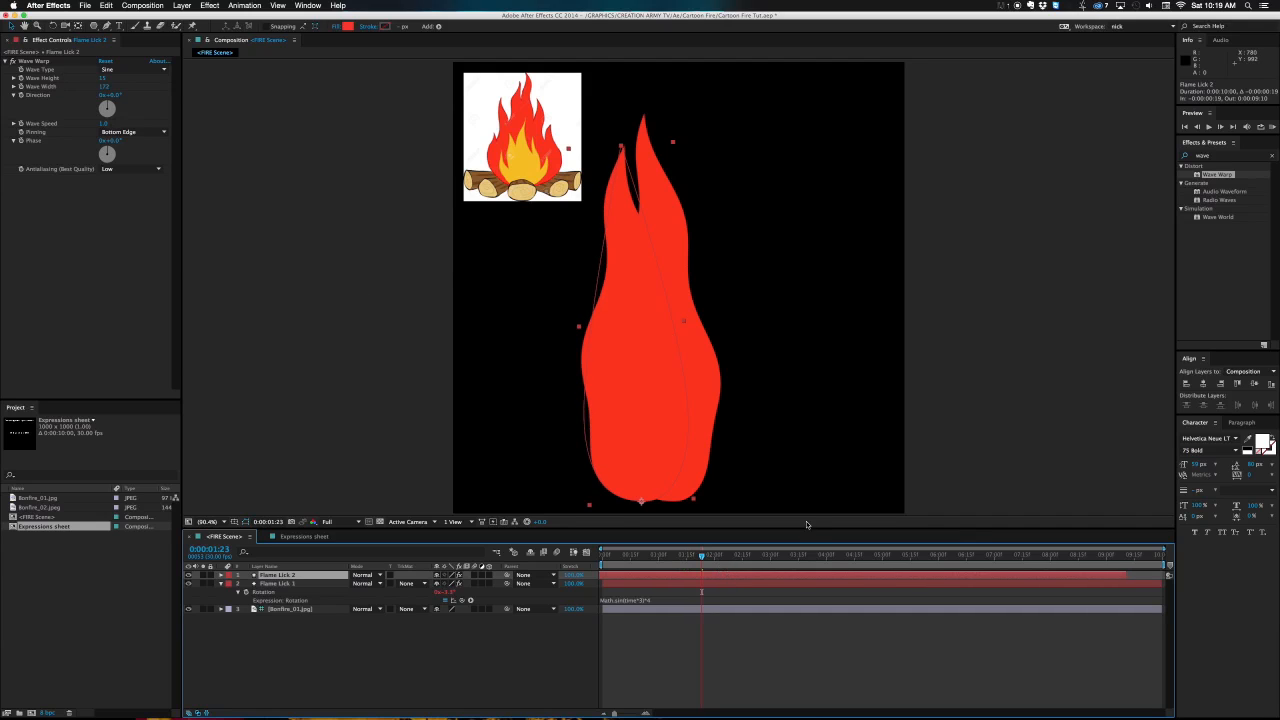
mouse_move(702, 556)
mouse_down()
mouse_move(726, 556)
mouse_move(701, 556)
mouse_up()
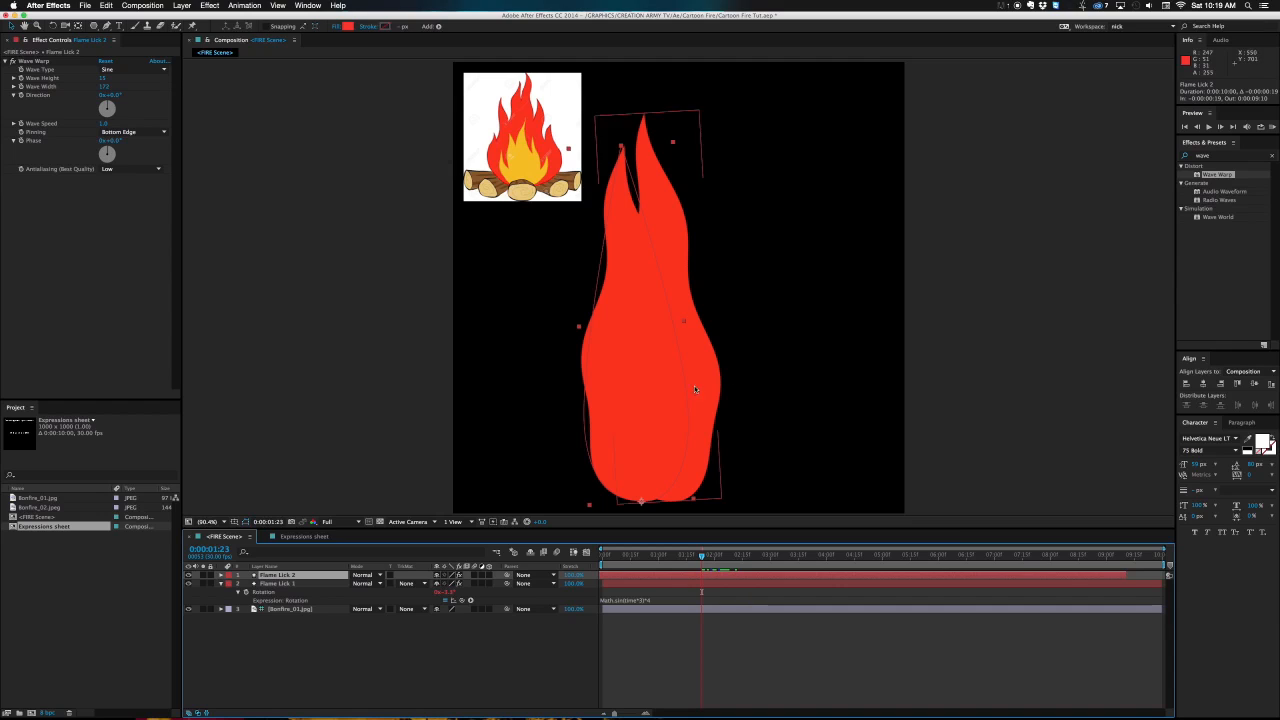
Reveal Flame Lick 2's rotation expression and scrub to 0:00:01:09 to compare the sway of both flames.
text(Math.sin(time*3)*4)
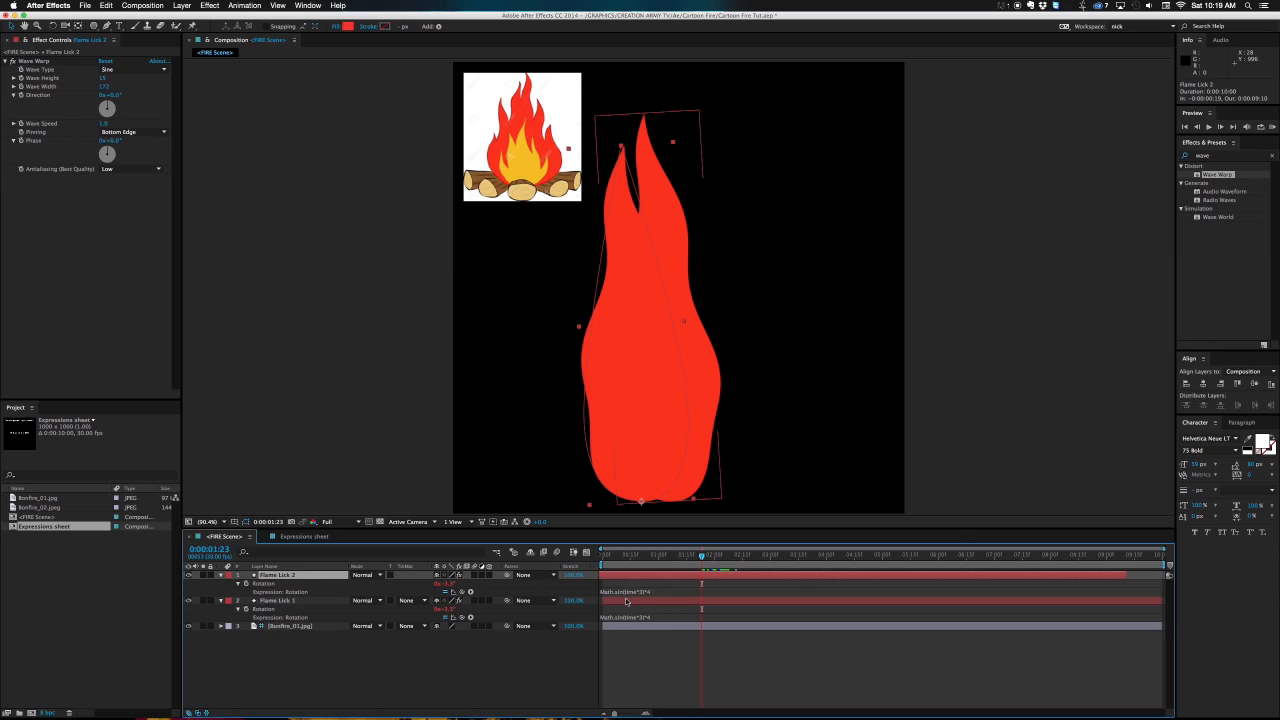
click(679, 555)
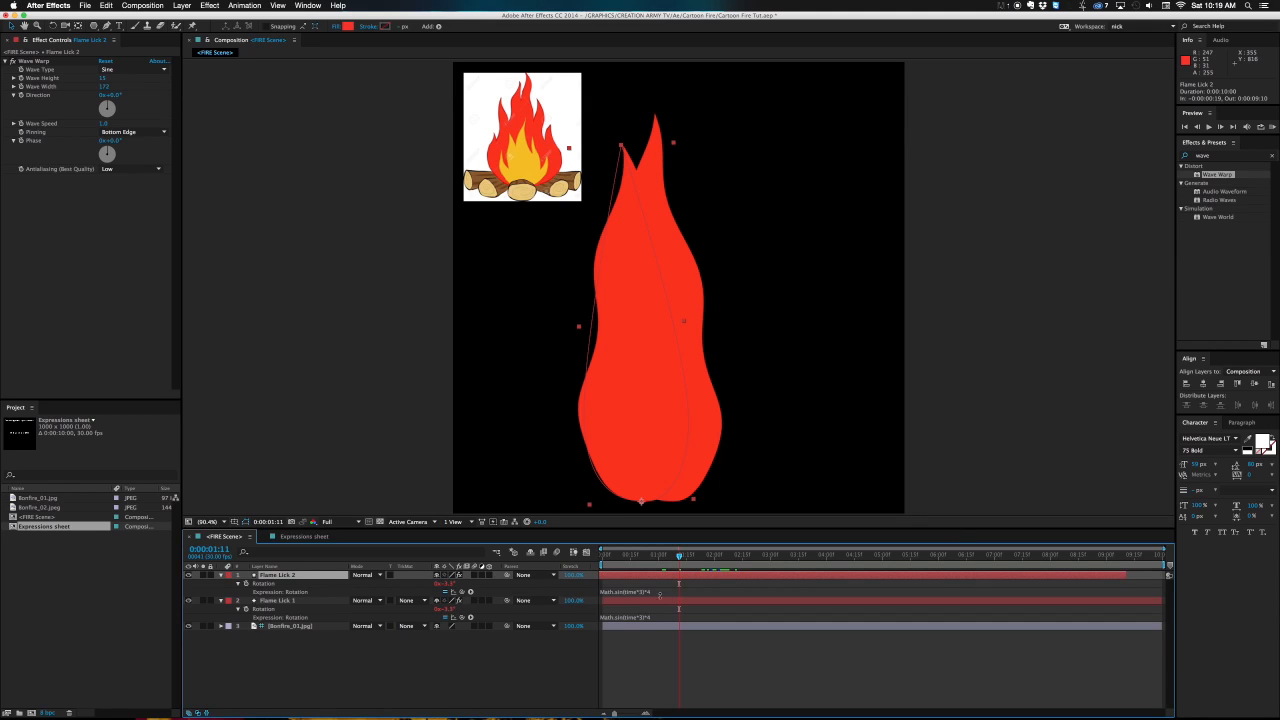
drag(679, 555, 675, 555)
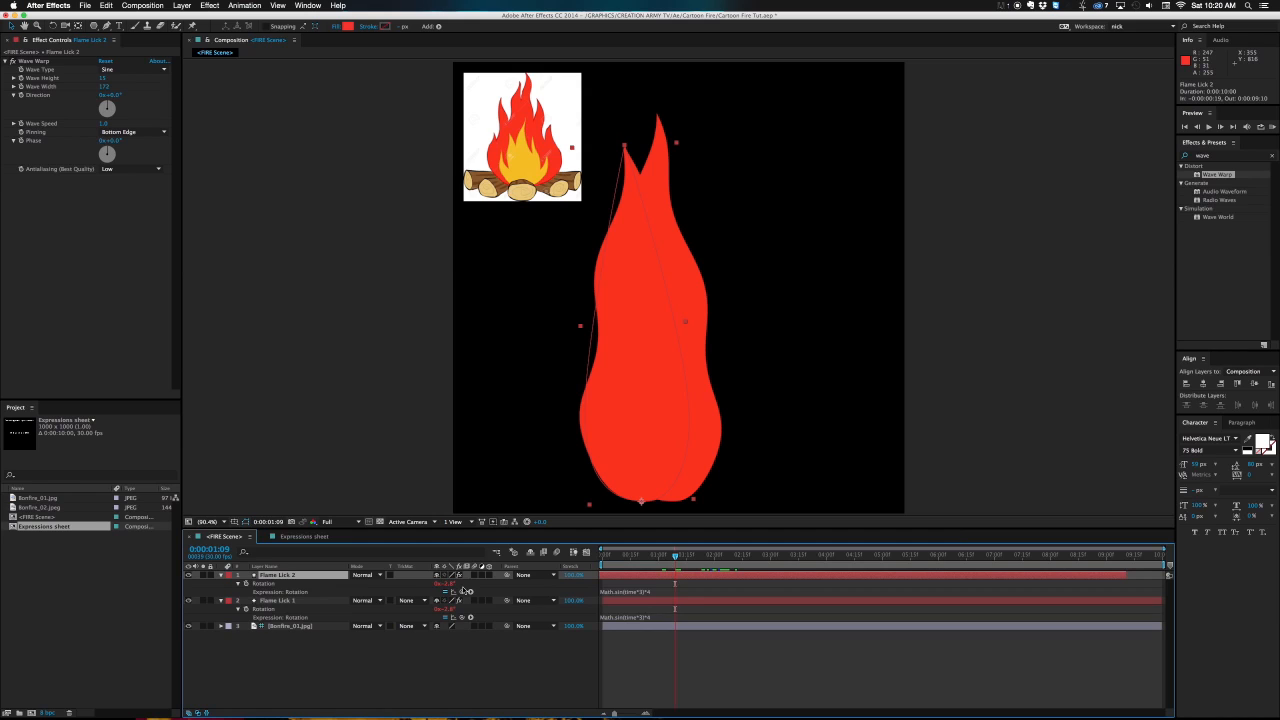
Change Flame Lick 2's rotation expression to Math.sin(time*2)*3.5.
click(654, 592)
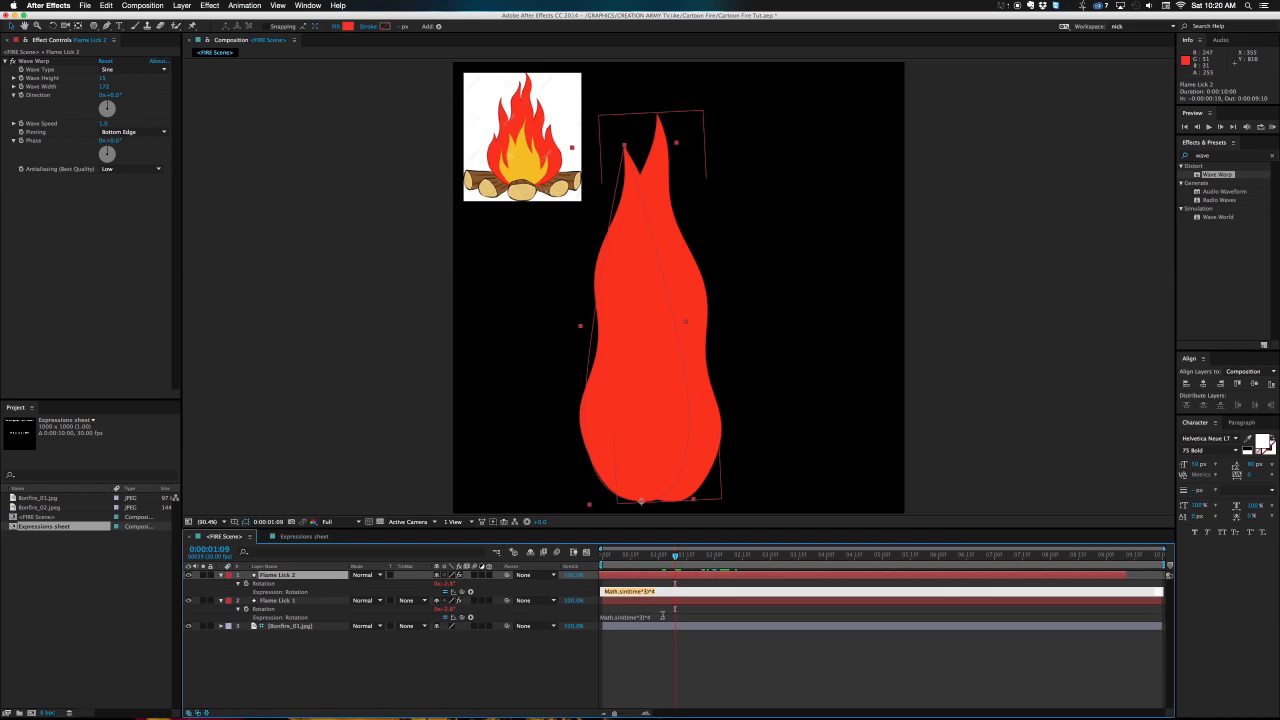
click(662, 617)
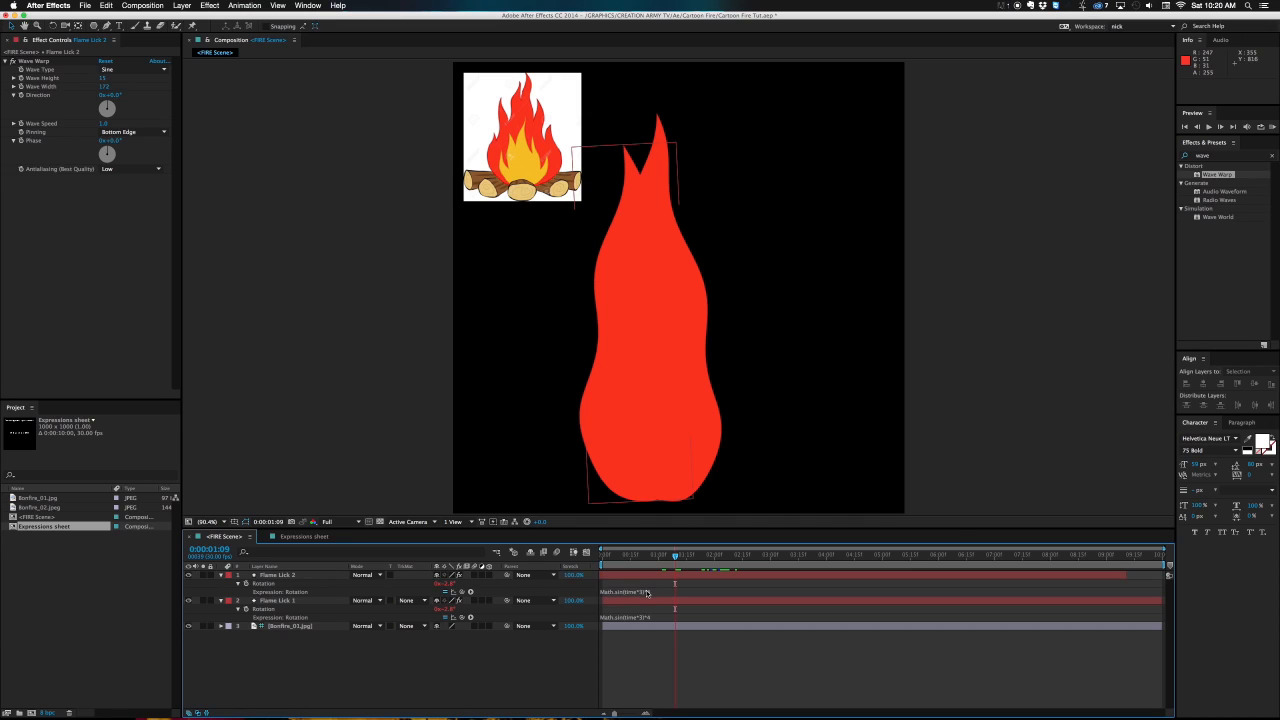
click(646, 592)
click(648, 592)
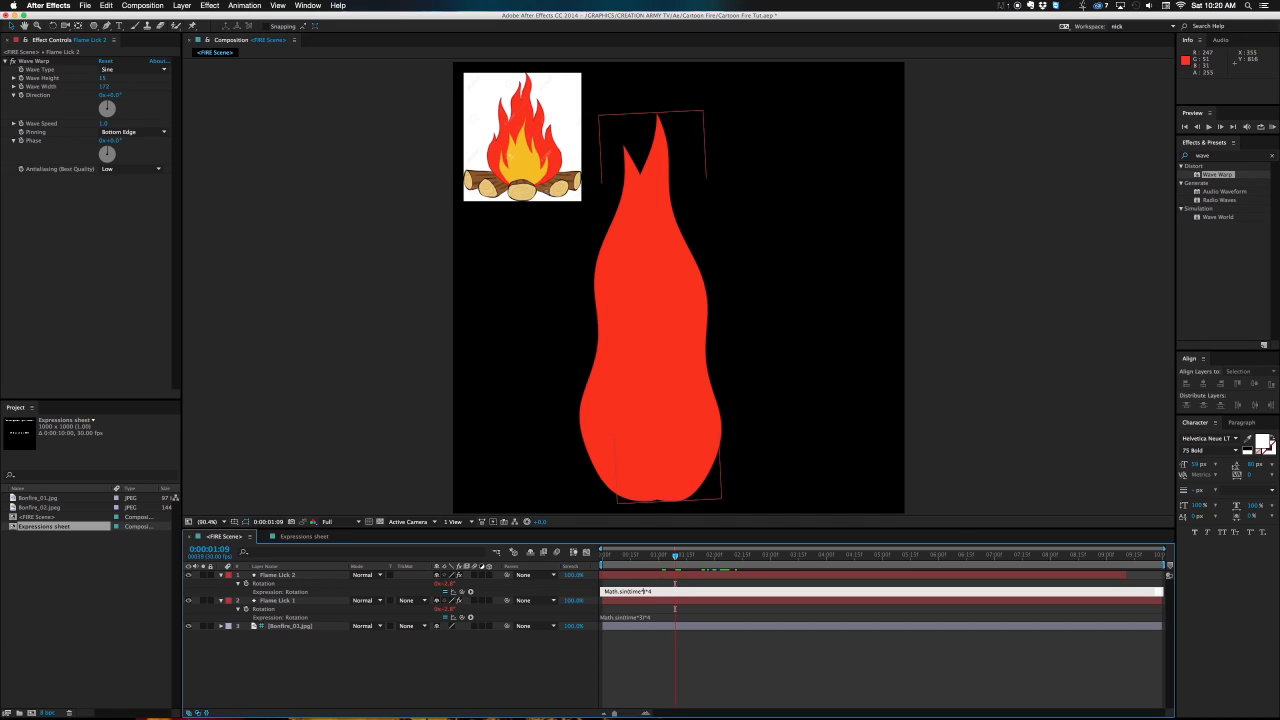
click(645, 591)
key(BackSpace)
text(2)
click(674, 548)
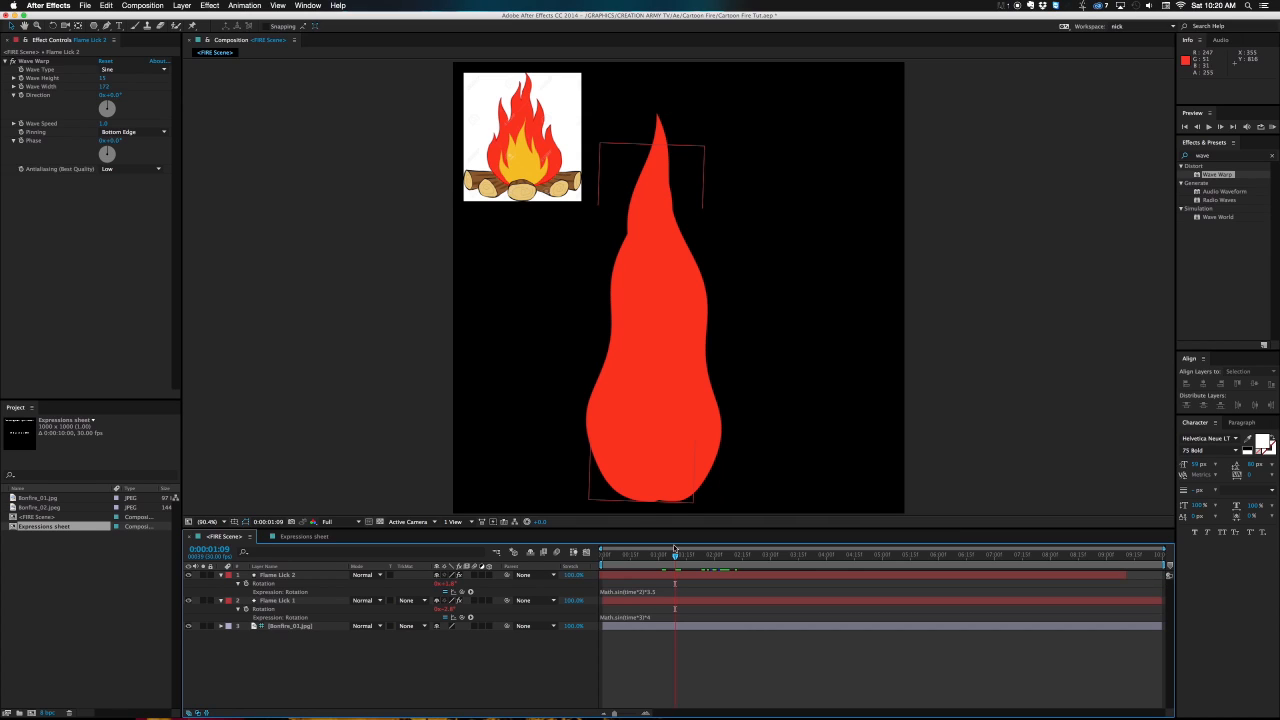
Scrub back to 0:00:00:20 to check how the two flame licks sway against each other.
drag(677, 557, 640, 555)
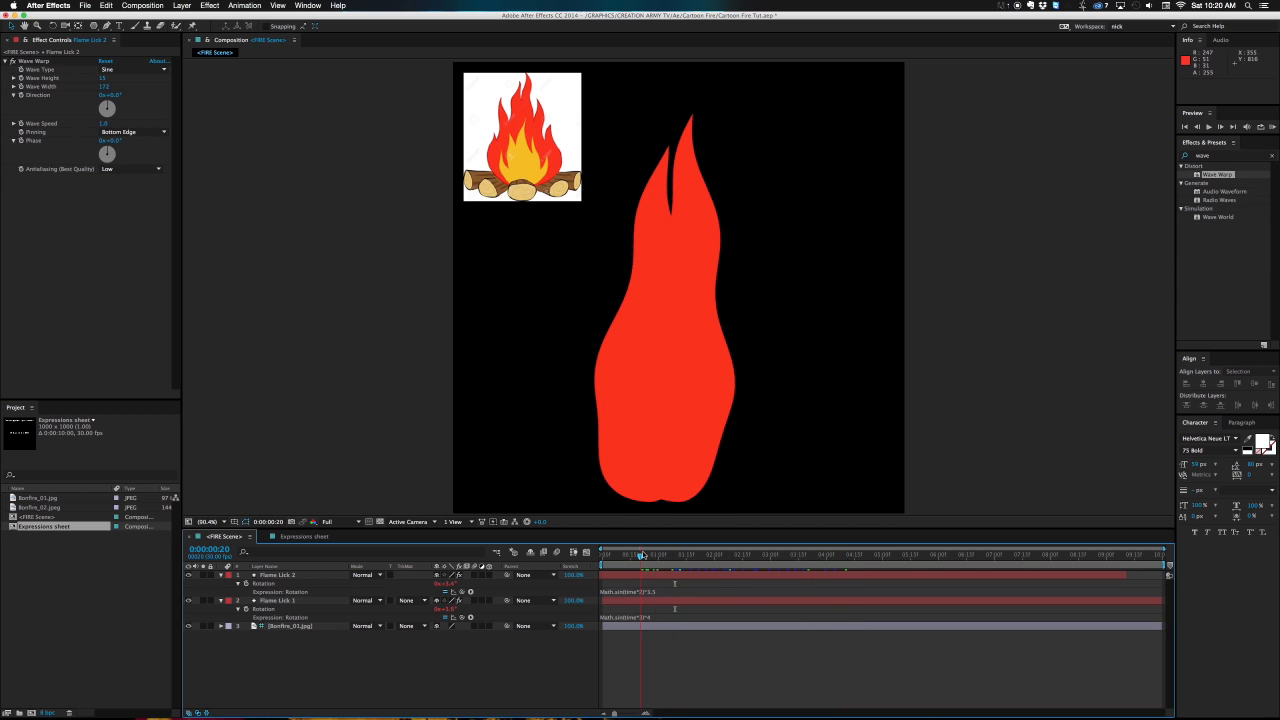
click(631, 577)
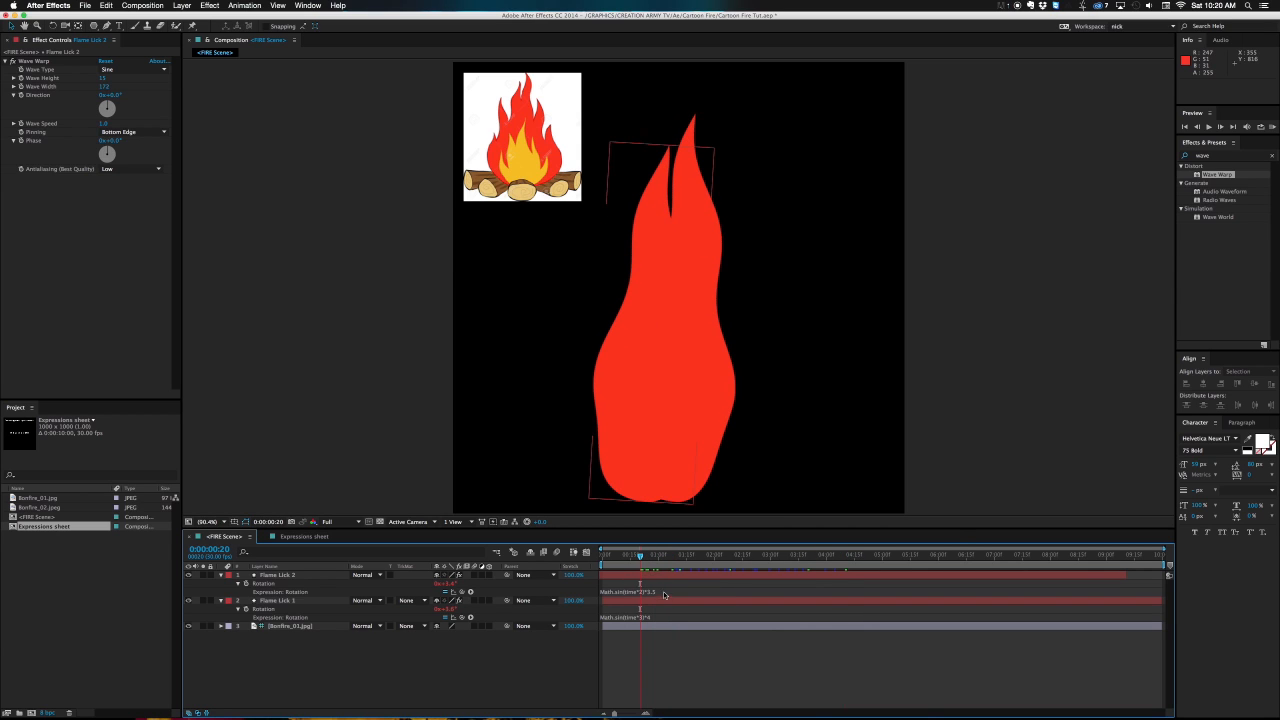
click(643, 600)
click(646, 589)
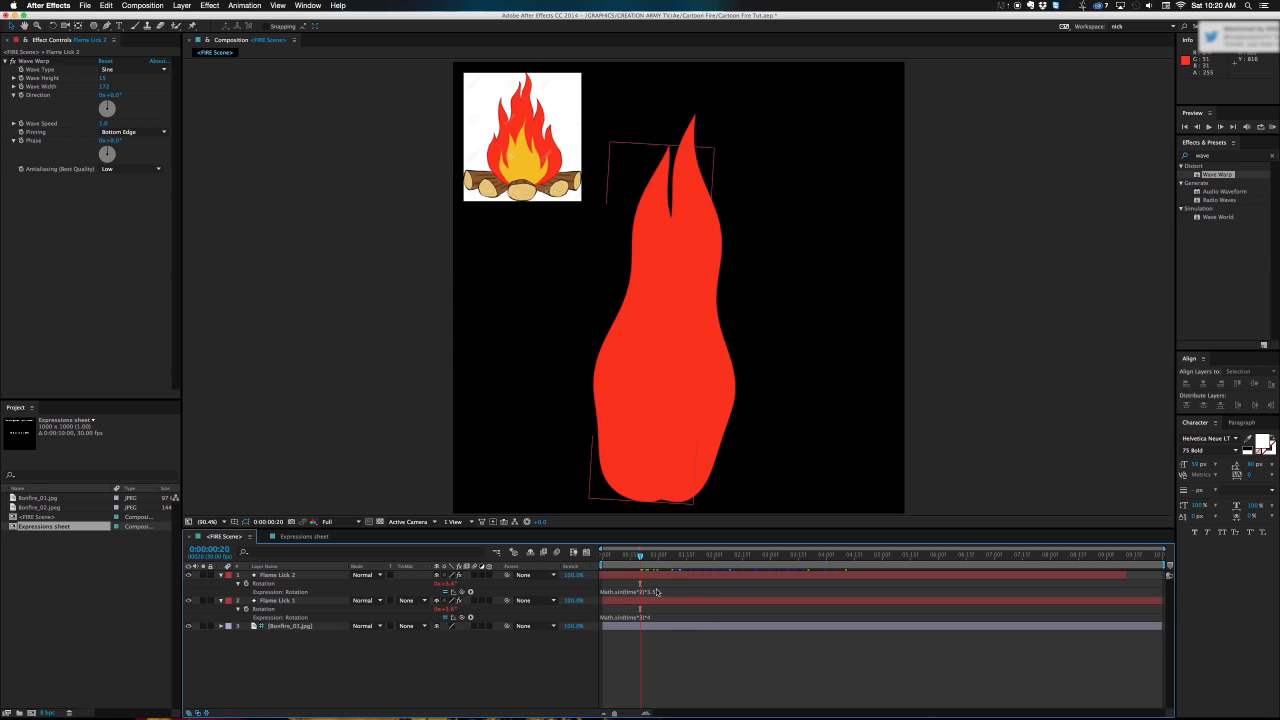
click(1072, 100)
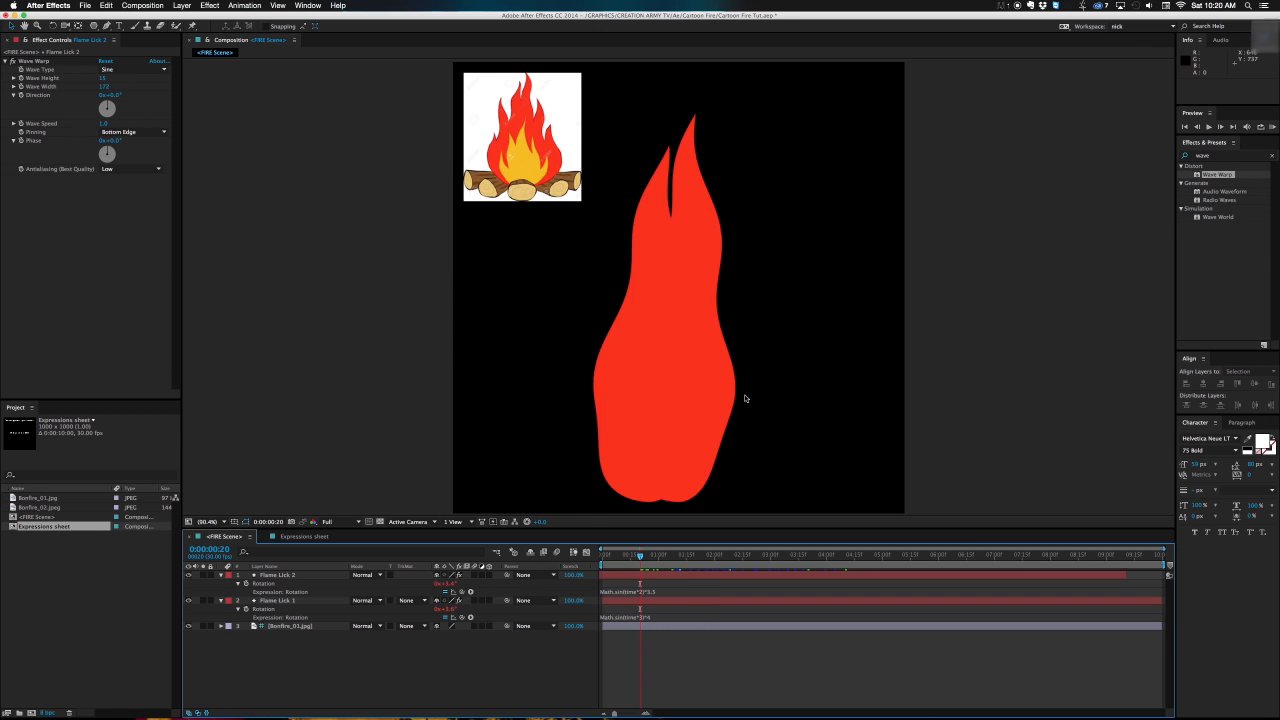
Duplicate Flame Lick 2, scale the copy to about 71% height, and shift it slightly left.
click(288, 575)
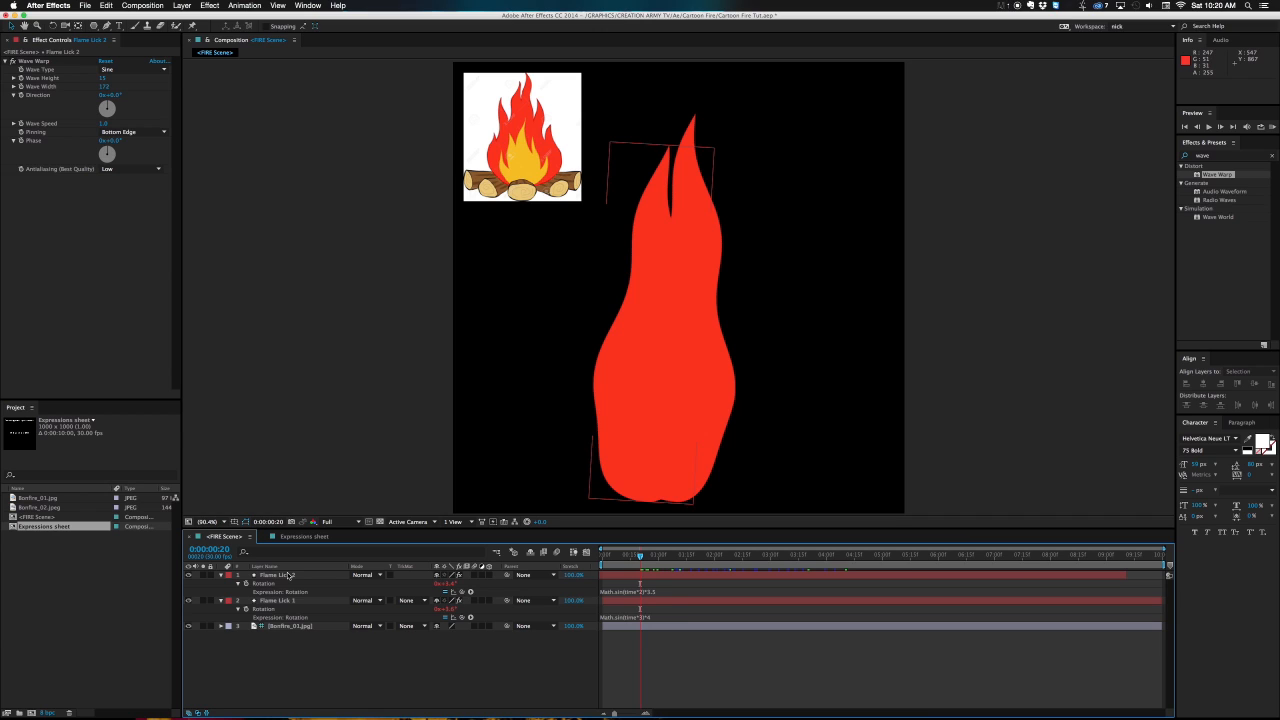
key(F2)
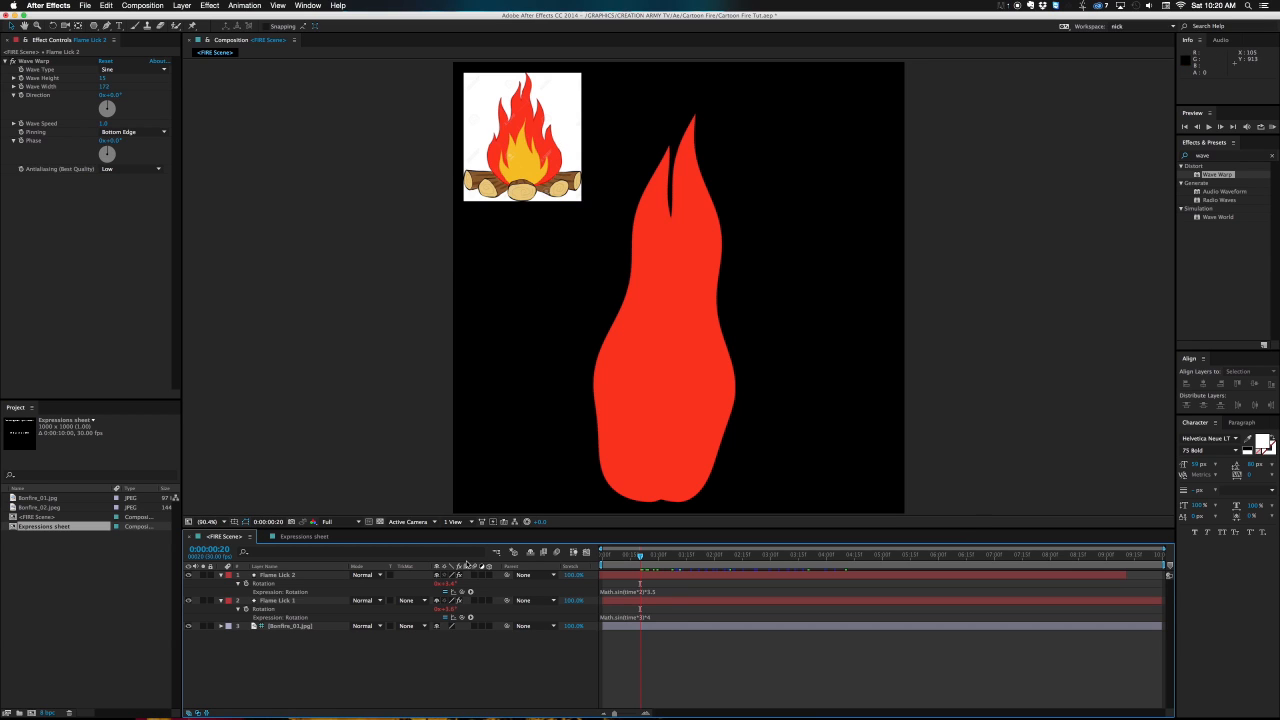
click(628, 576)
key(super+d)
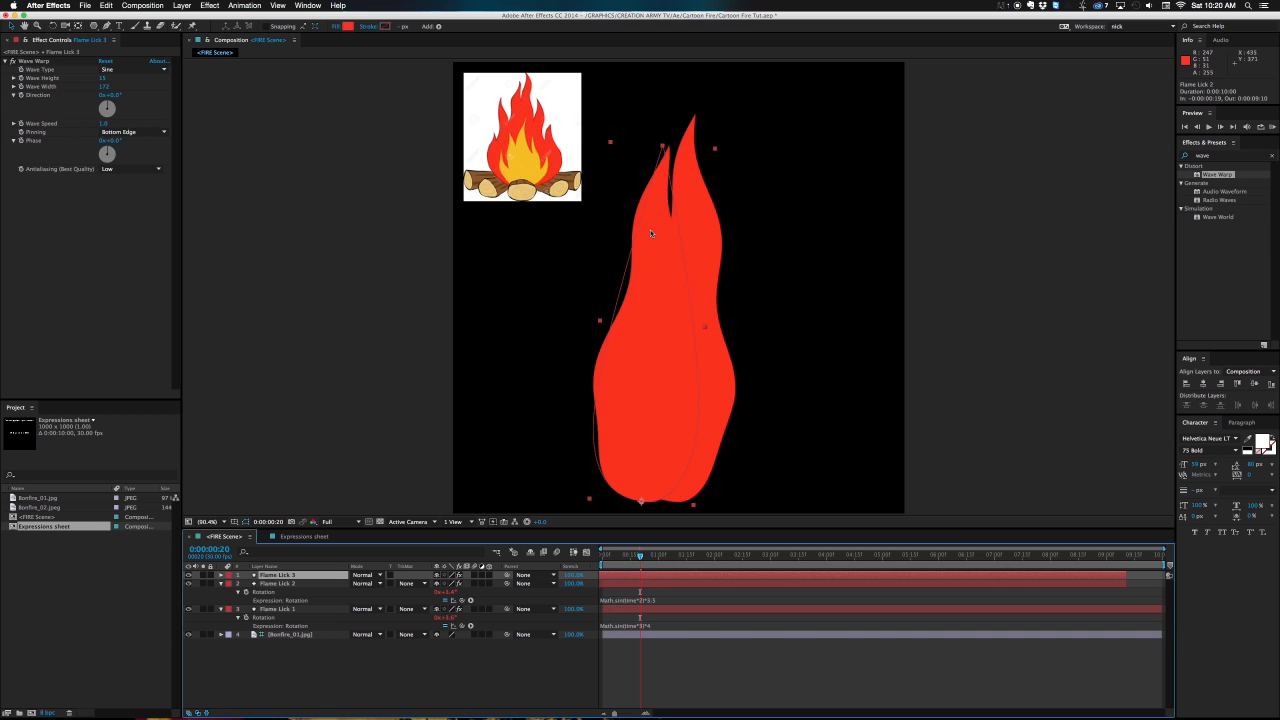
drag(663, 147, 644, 224)
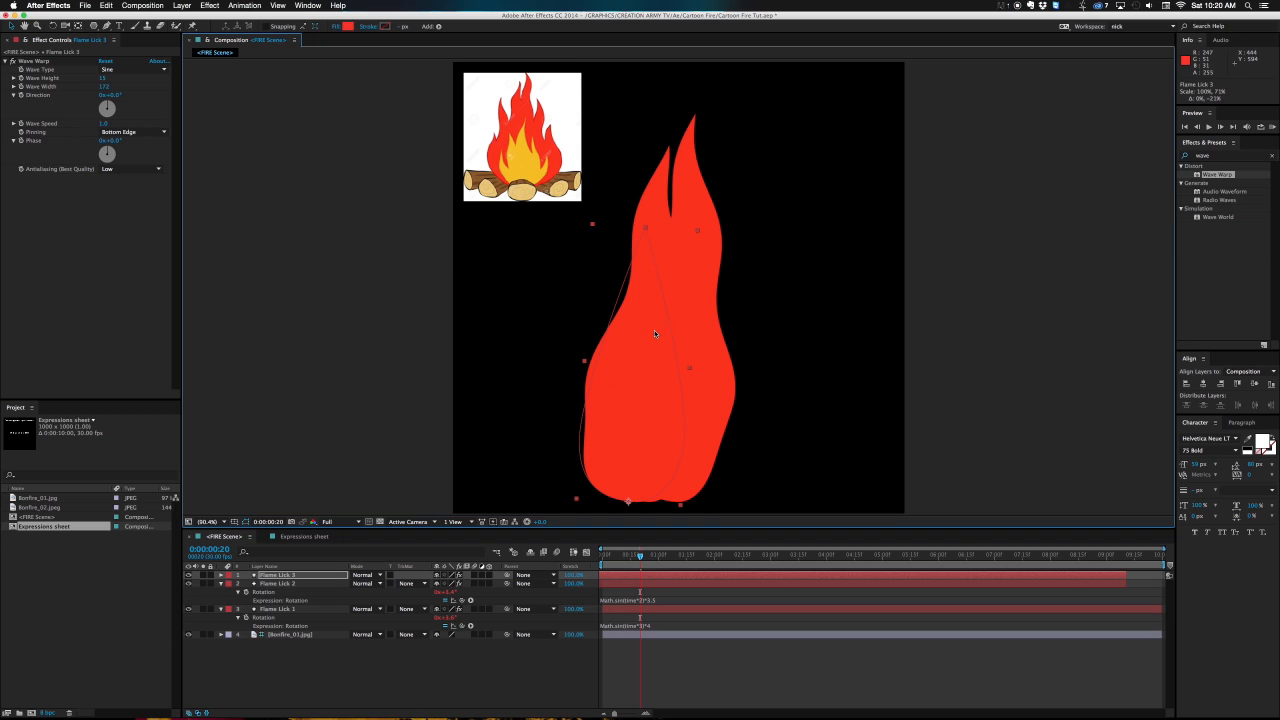
Reveal Flame Lick 3's rotation expression and change it to Math.sin(time*2.5)*4.2.
text(Math.sin(time*2)*3.5)
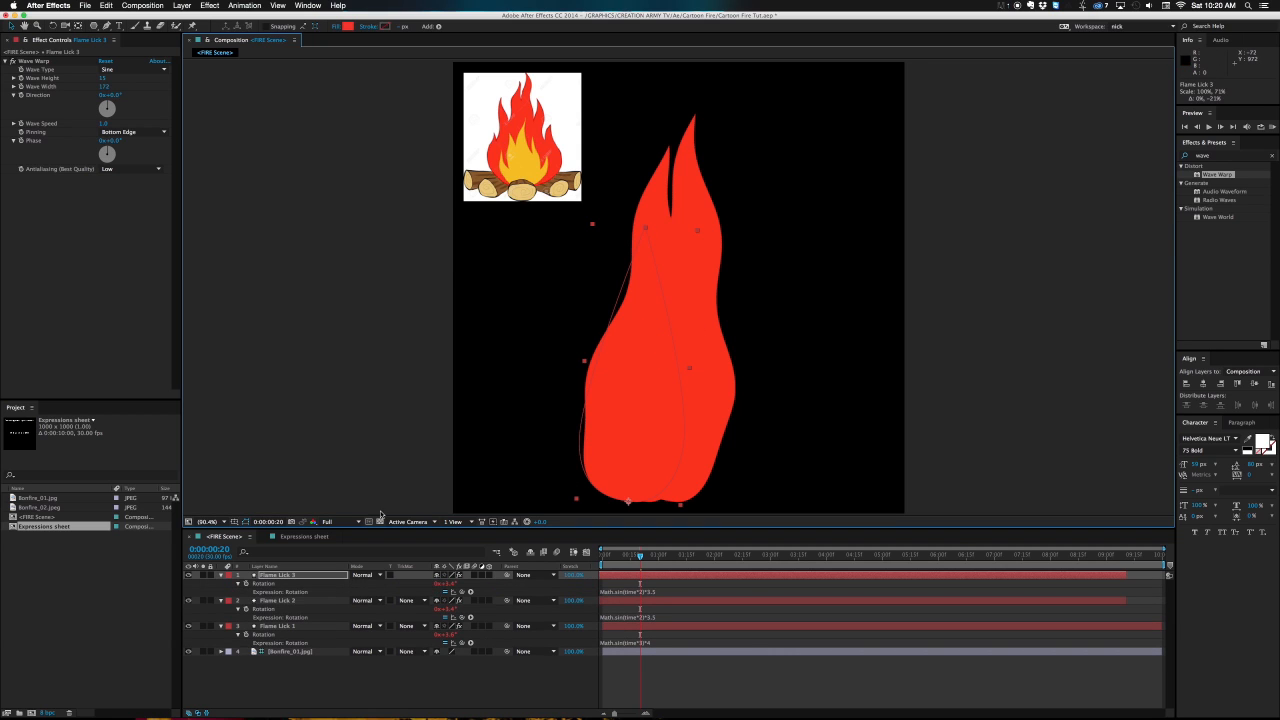
click(653, 592)
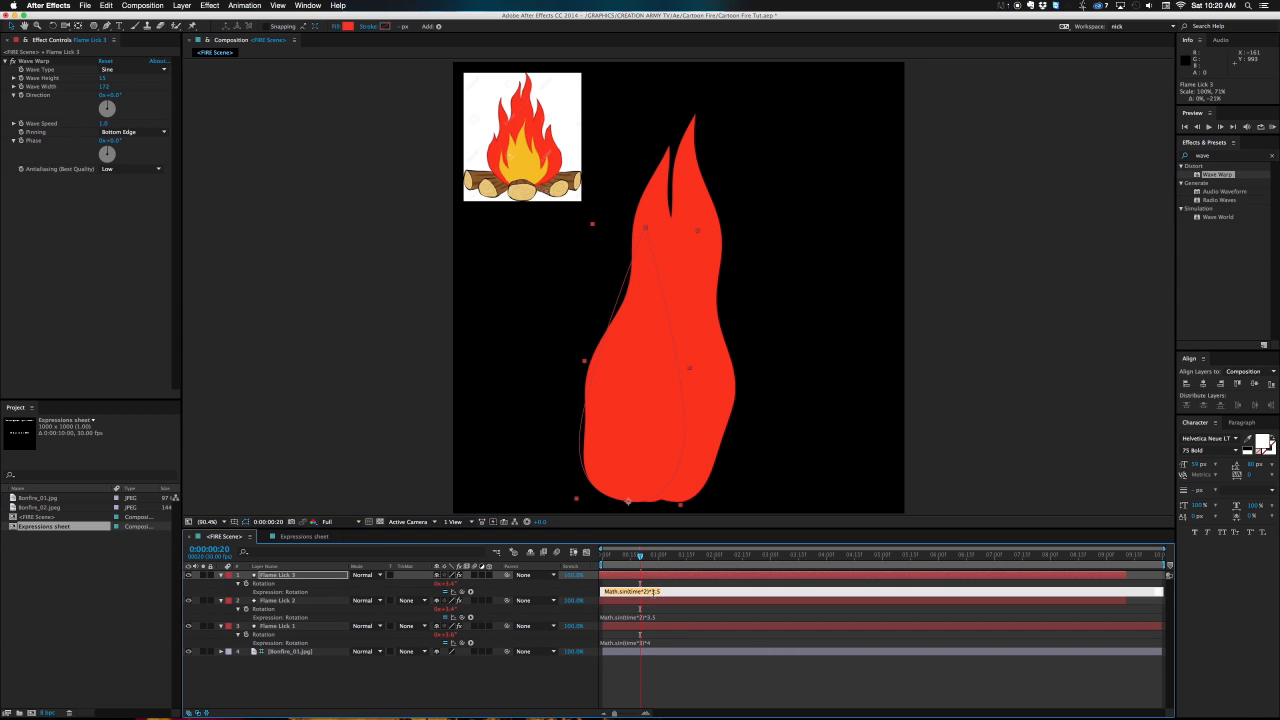
click(657, 590)
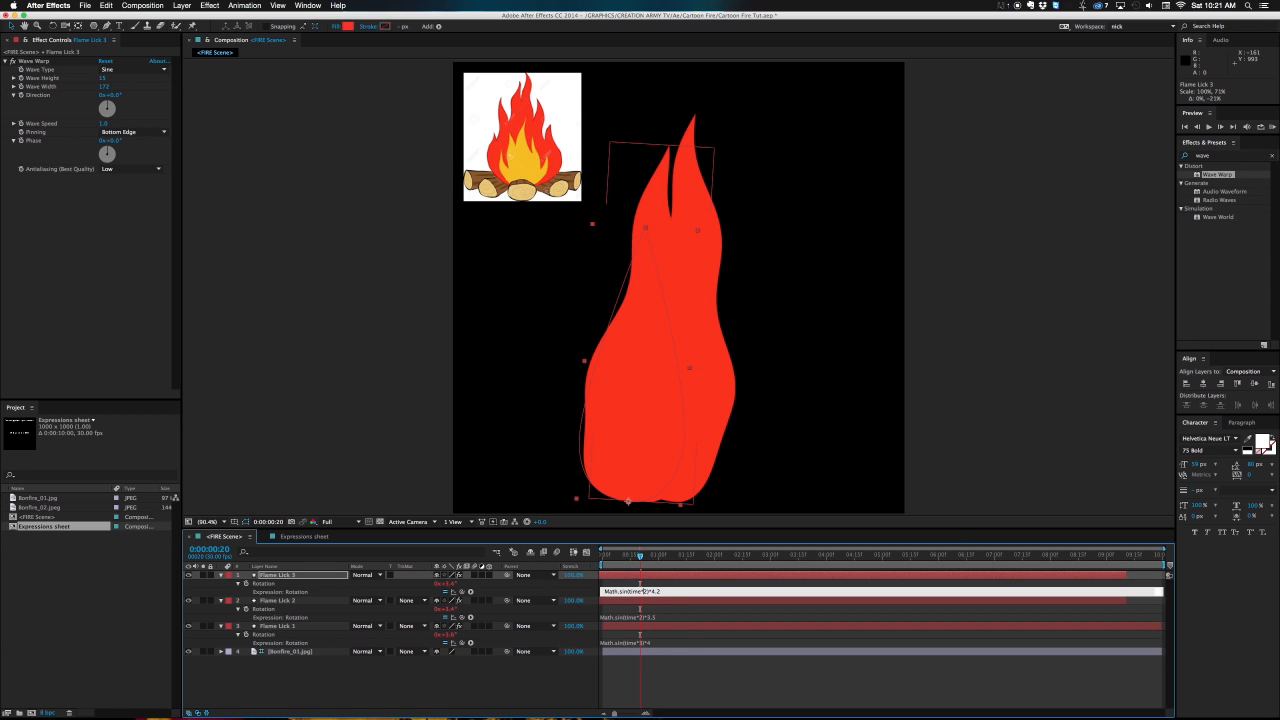
text(.5)
key(KP_Enter)
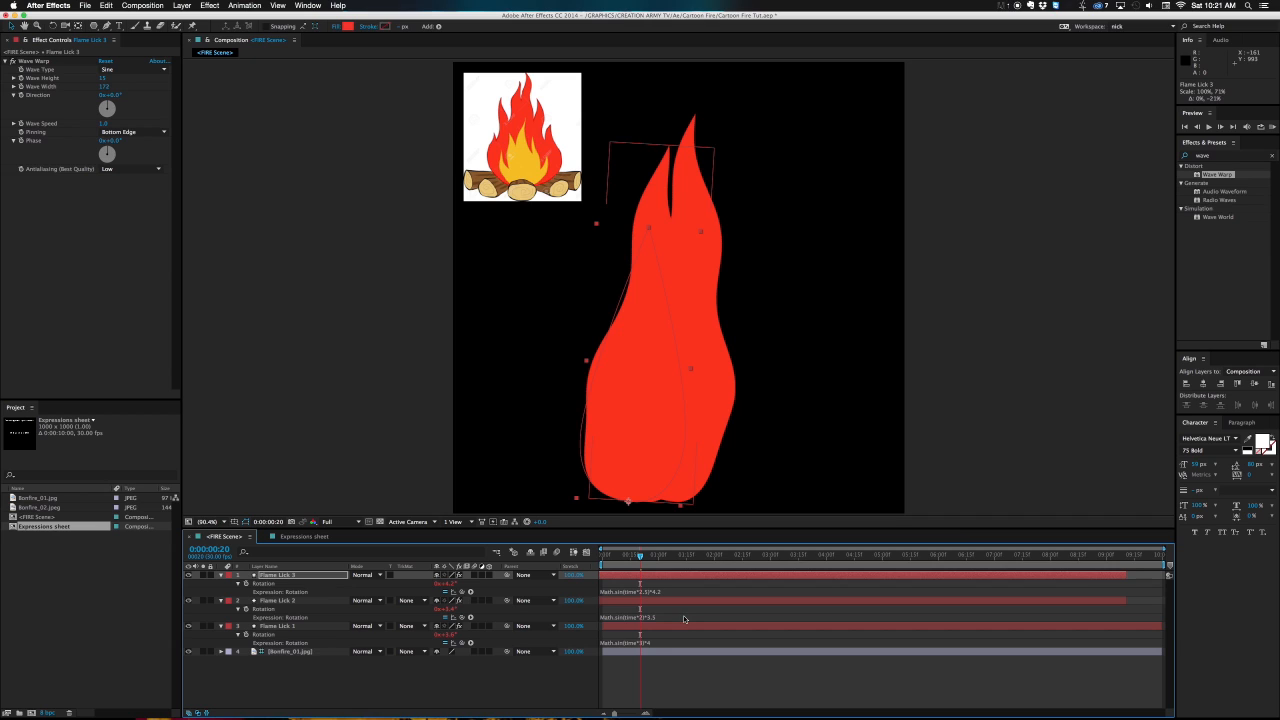
Scrub to 0:00:00:15 and try to rotate Flame Lick 3 by changing its rotation value directly.
drag(641, 557, 631, 558)
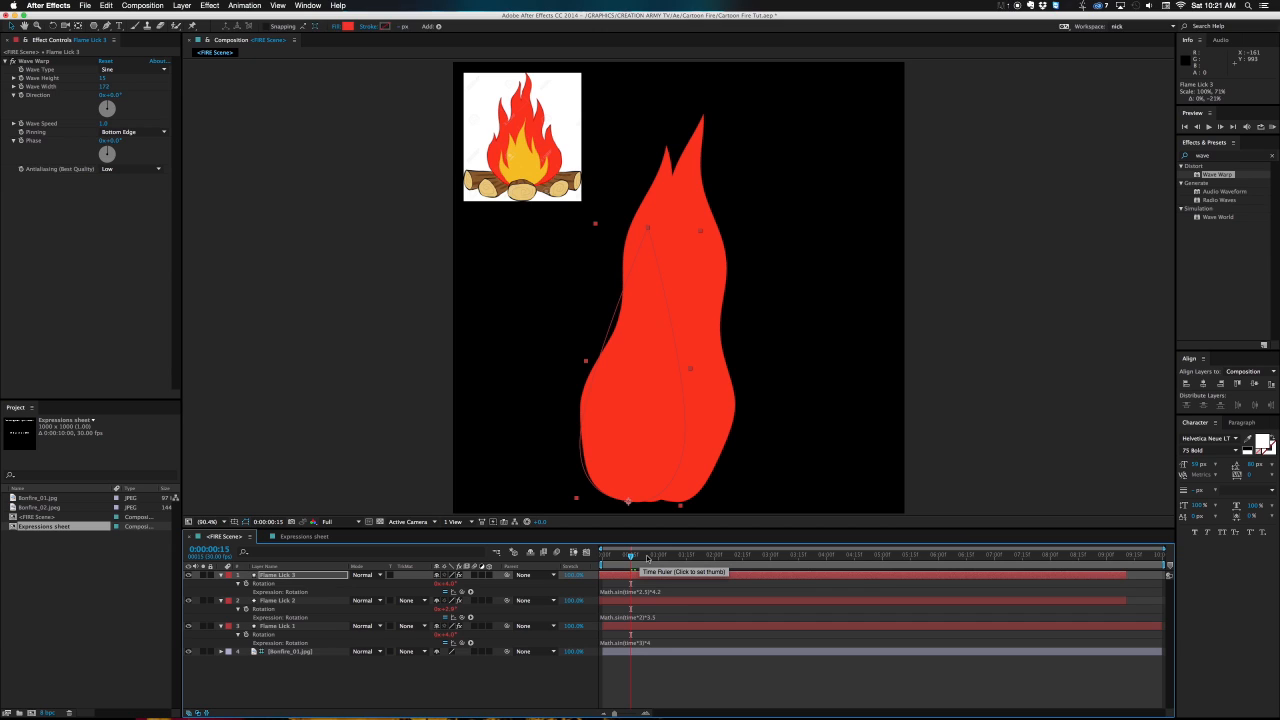
click(330, 578)
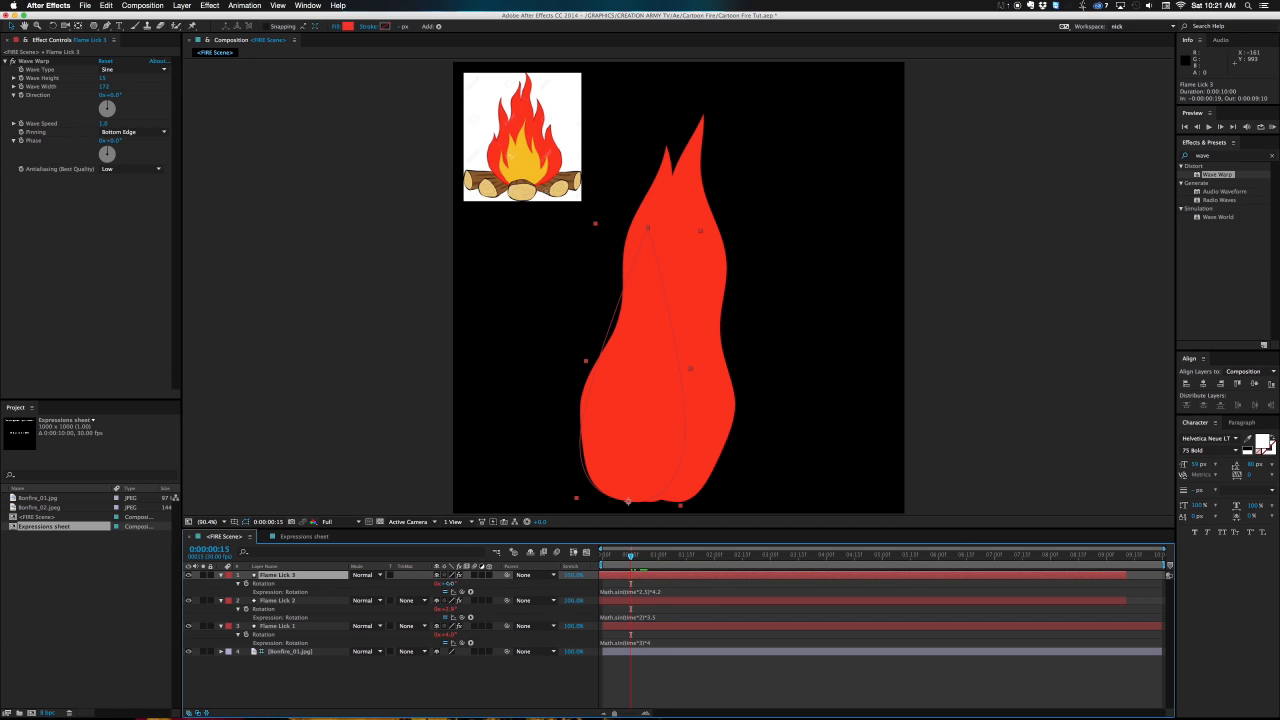
drag(450, 583, 549, 583)
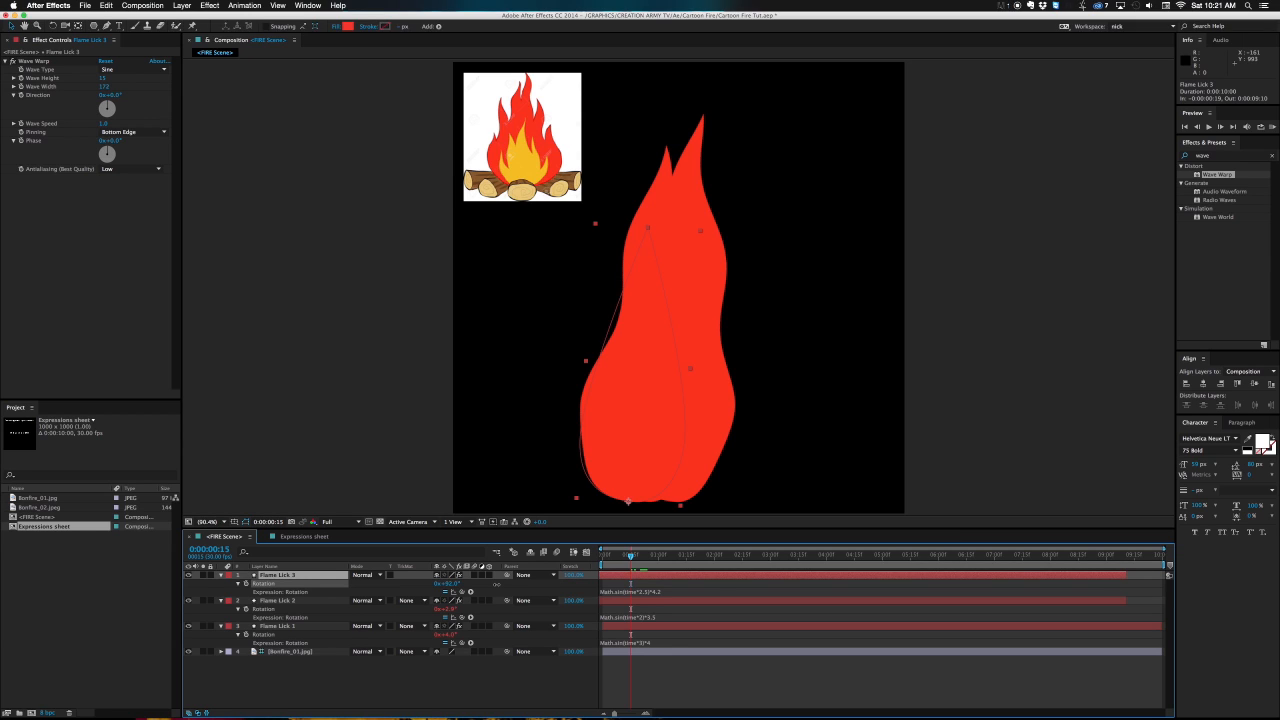
drag(497, 583, 497, 587)
Change Flame Lick 3's rotation expression to value+Math.sin(time*2.5)*4.2 and tilt the flame left to a rotation value of about -11°.
click(613, 593)
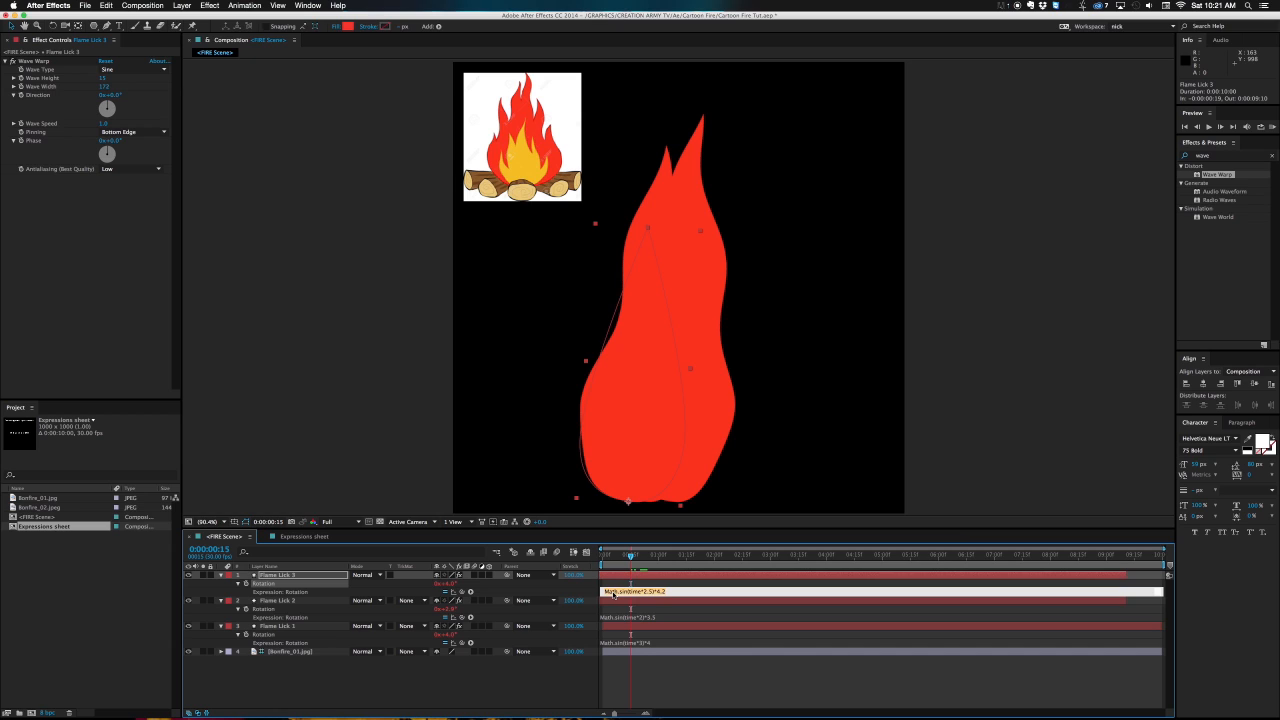
key(Left)
click(604, 591)
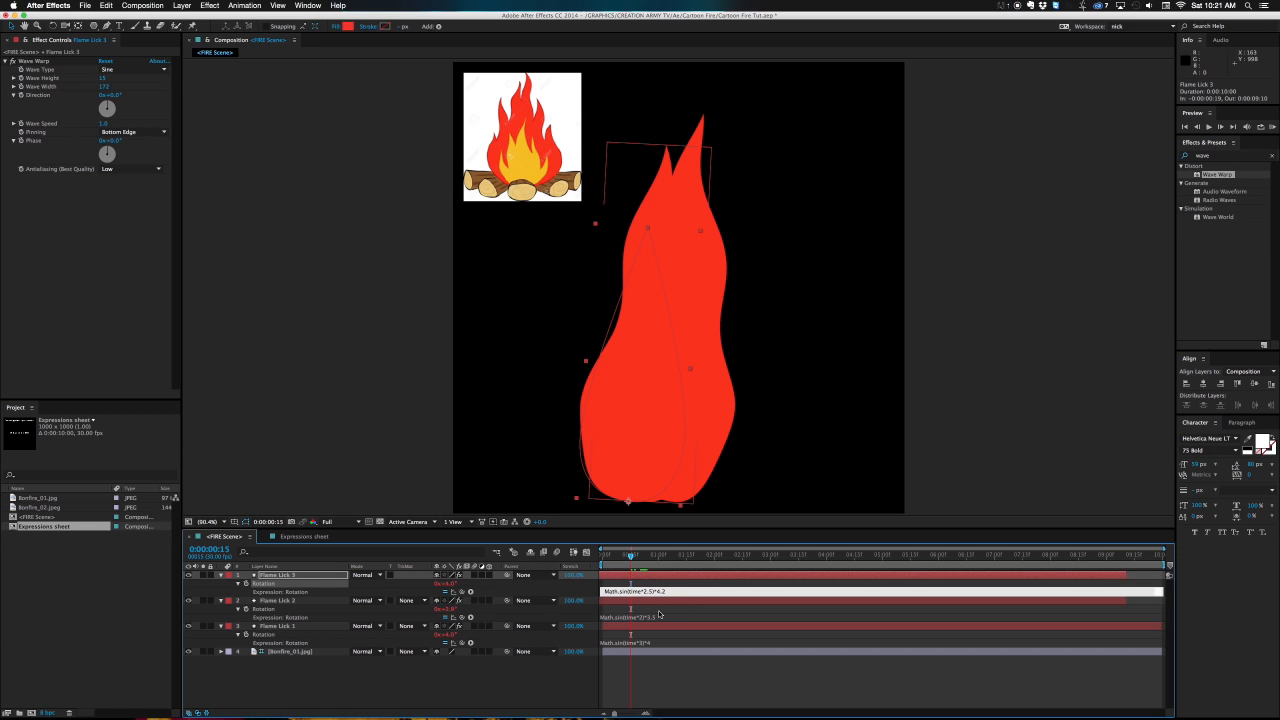
text(value+)
text(+)
click(646, 626)
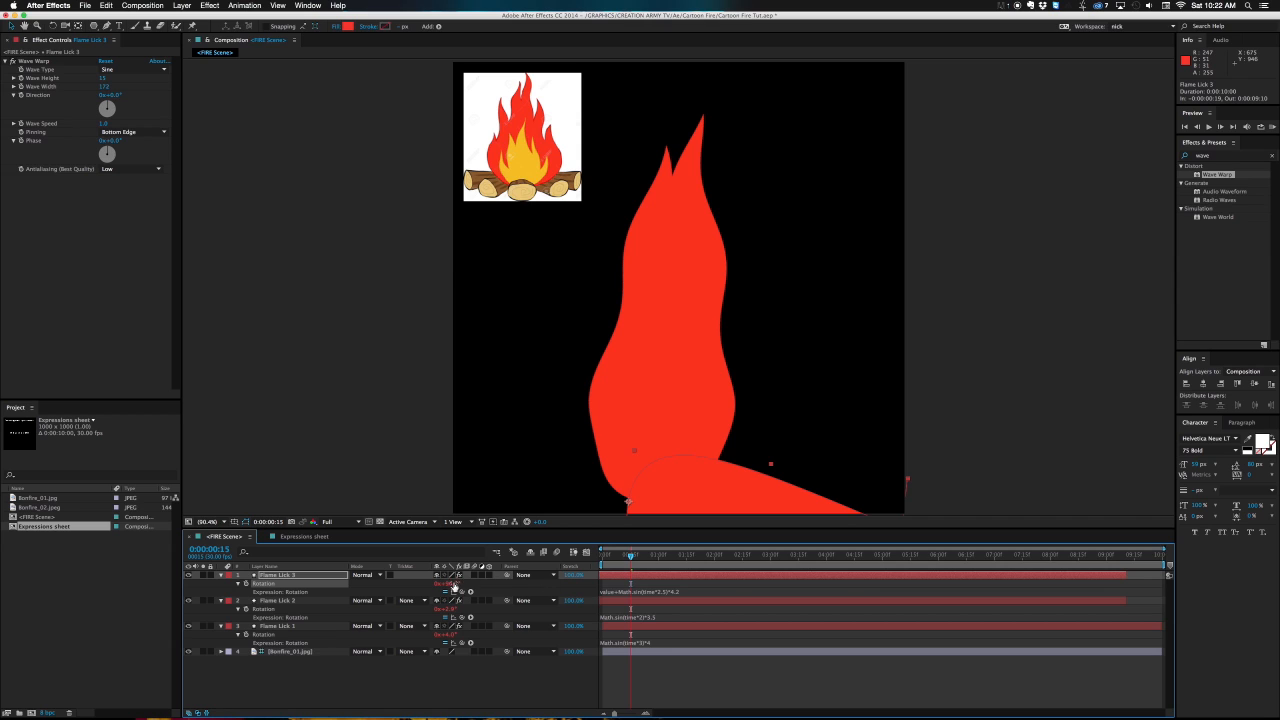
drag(445, 583, 397, 577)
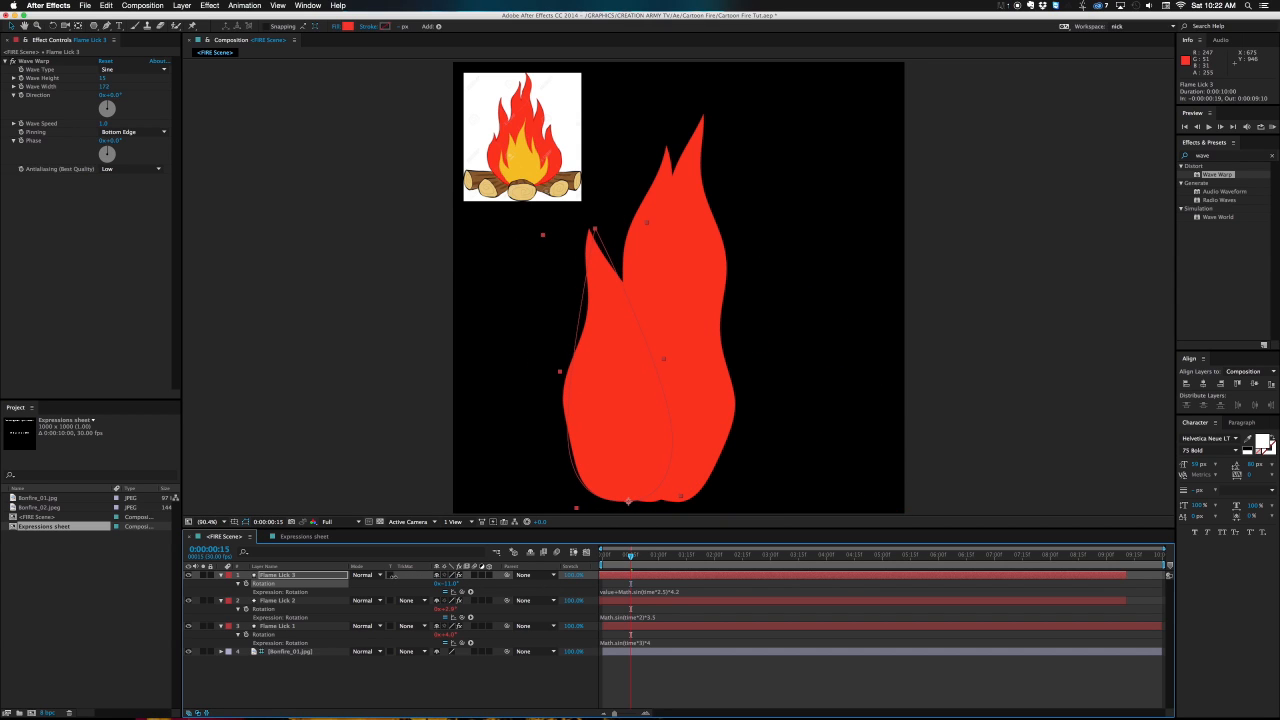
Scrub from 0:00:00:05 to 0:00:01:05 to check how the tilted Flame Lick 3 sways beside the other flames.
click(611, 555)
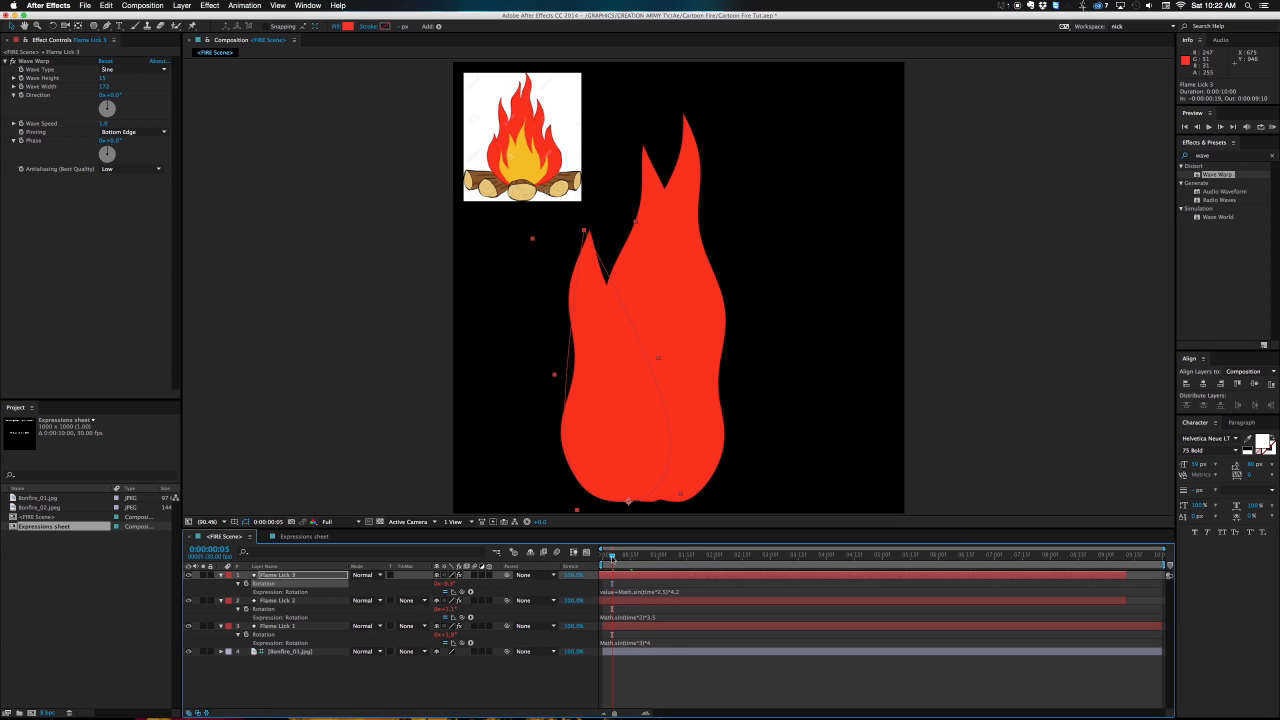
drag(614, 556, 621, 556)
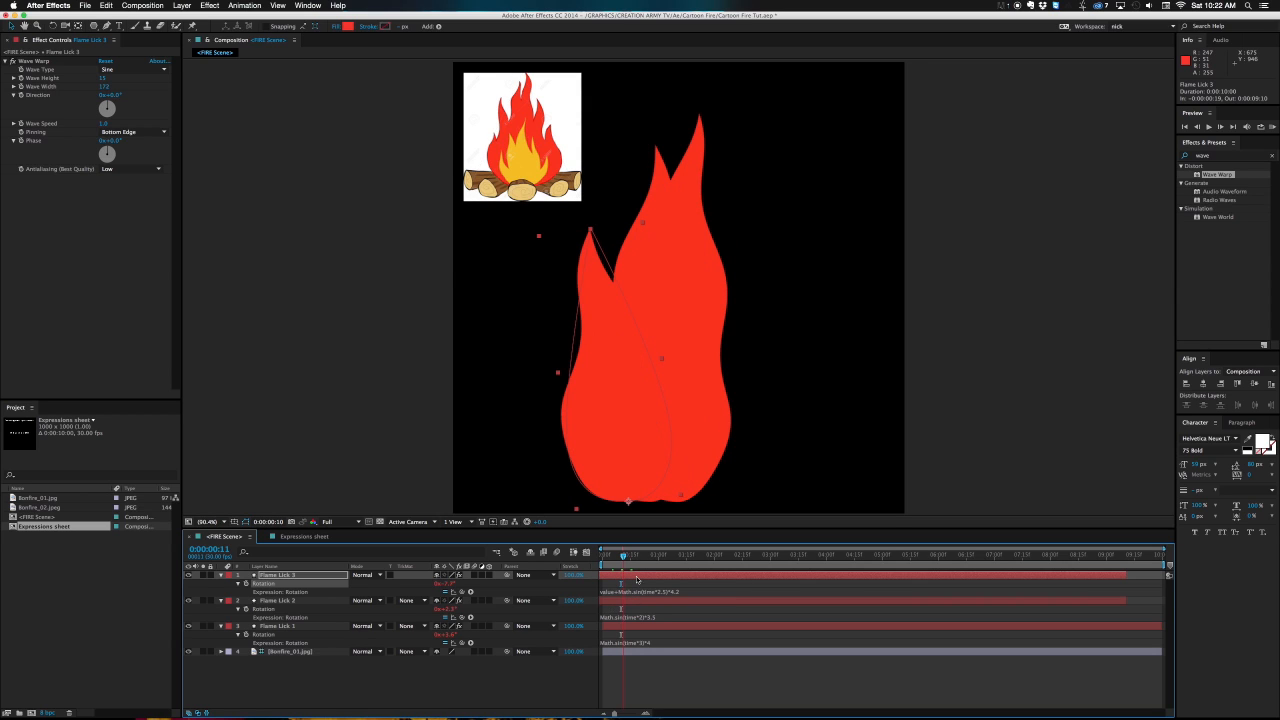
click(623, 600)
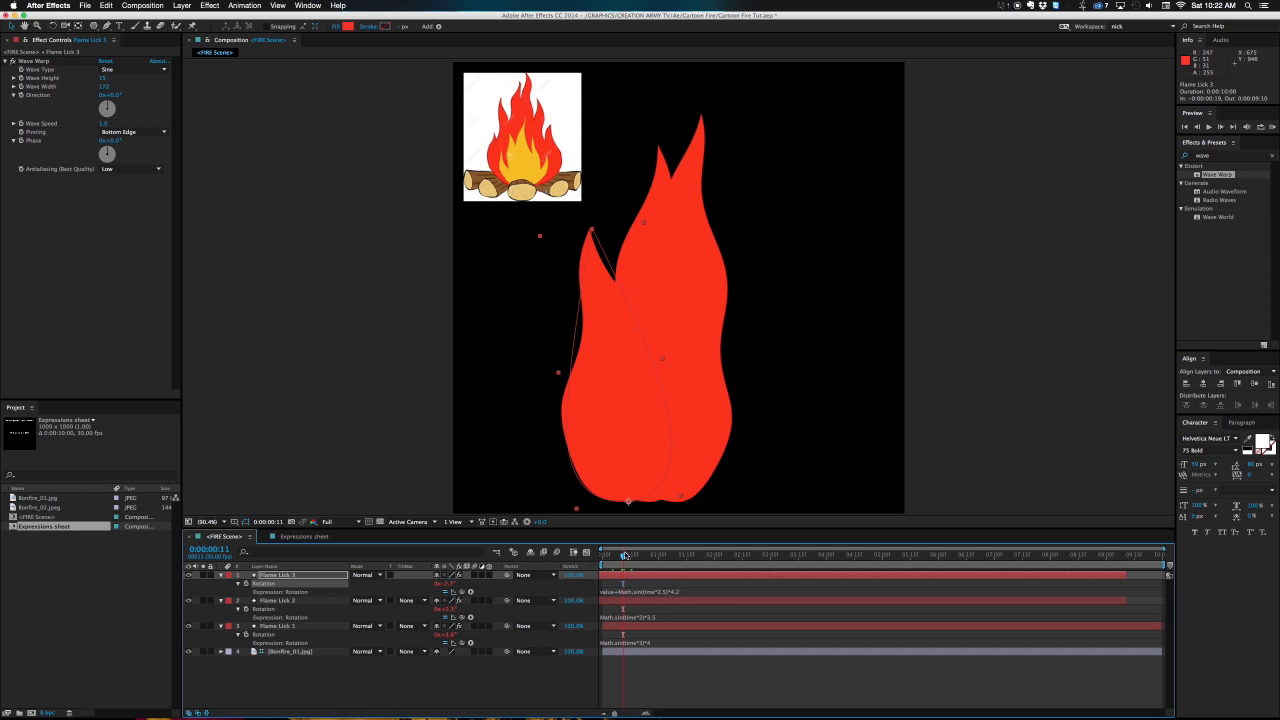
drag(625, 556, 668, 554)
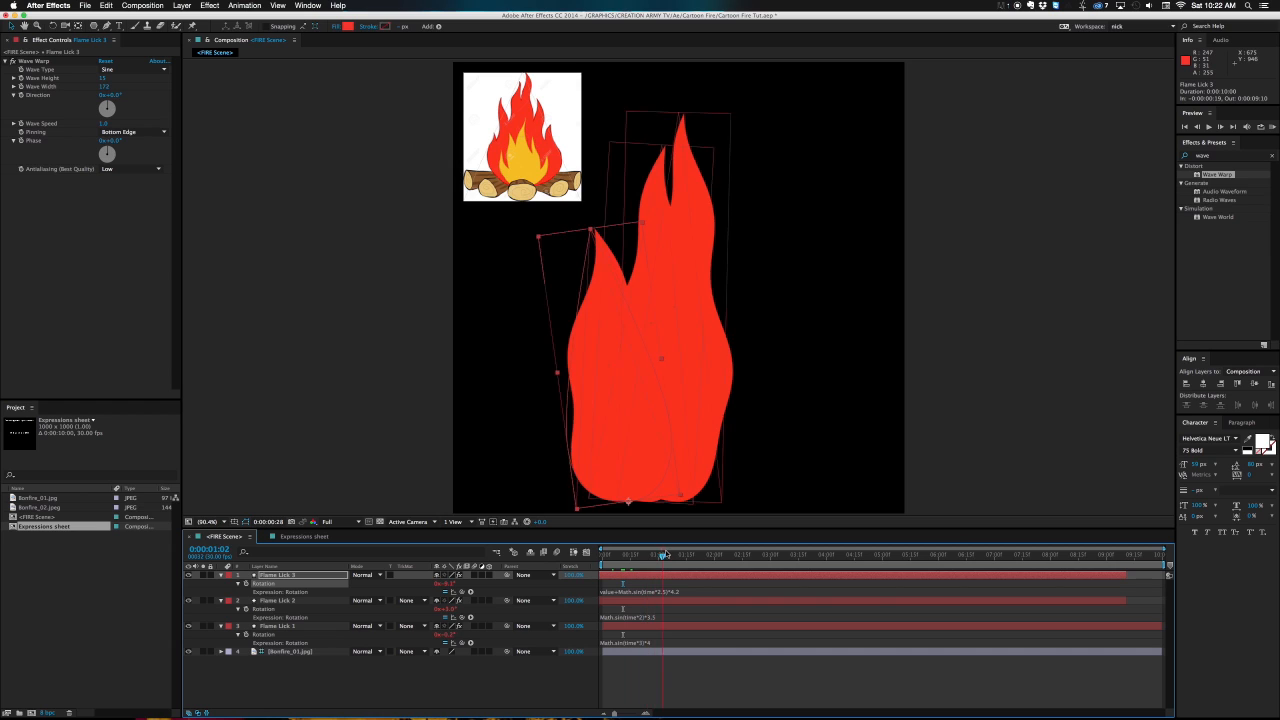
Duplicate Flame Lick 3 and move the copy right to about 559.2, 972.3.
click(331, 577)
key(super+d)
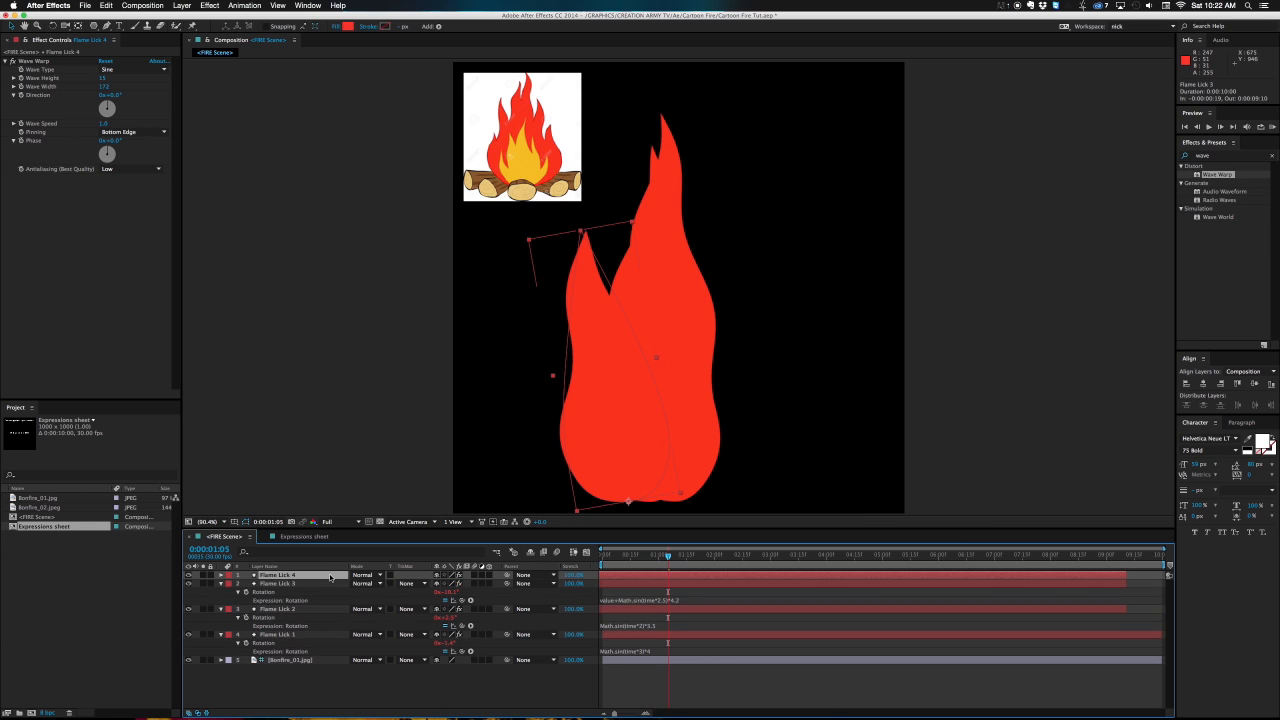
drag(602, 420, 675, 417)
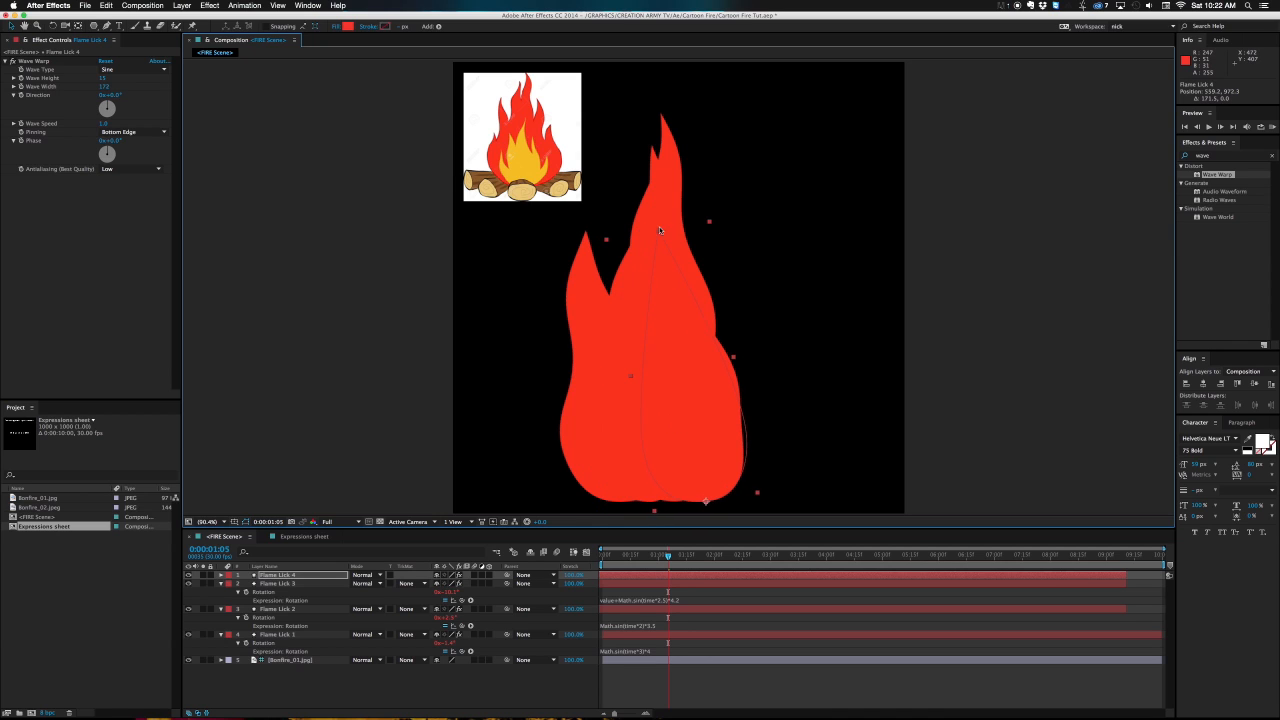
Stretch Flame Lick 4 to about 86% height and rotate it right to about 0.3°.
drag(657, 227, 657, 170)
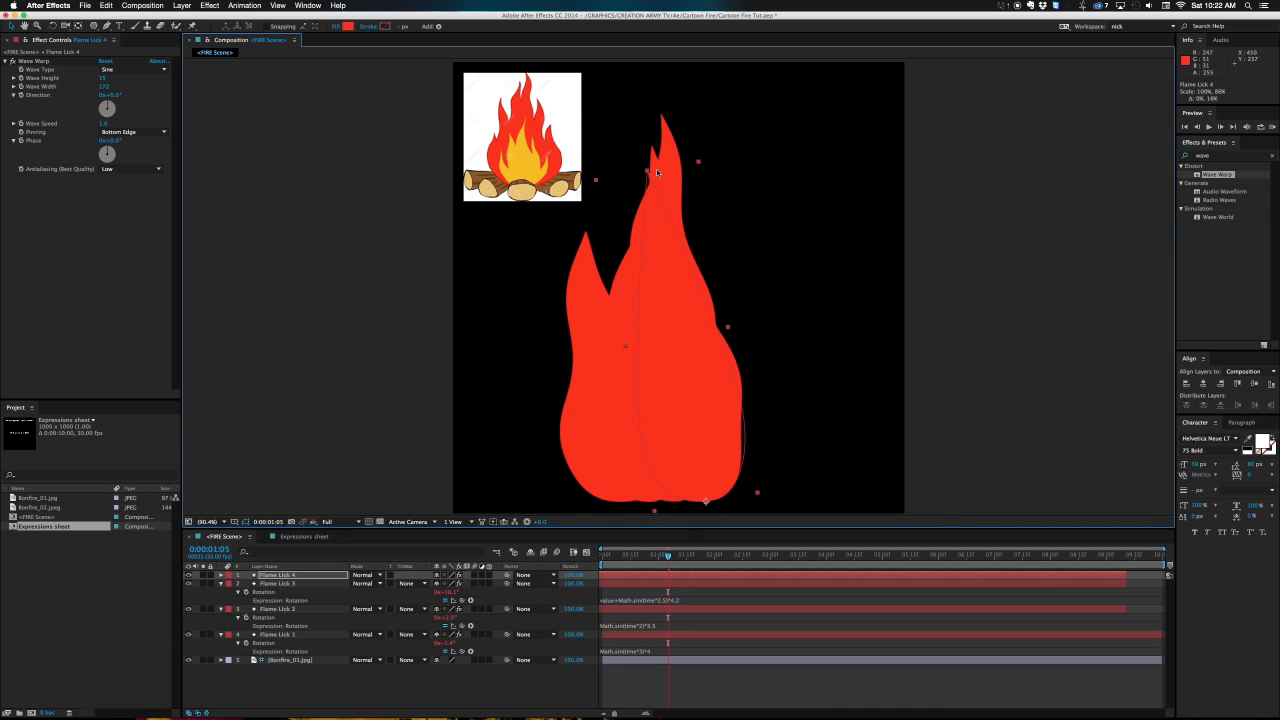
key(w)
drag(660, 243, 711, 241)
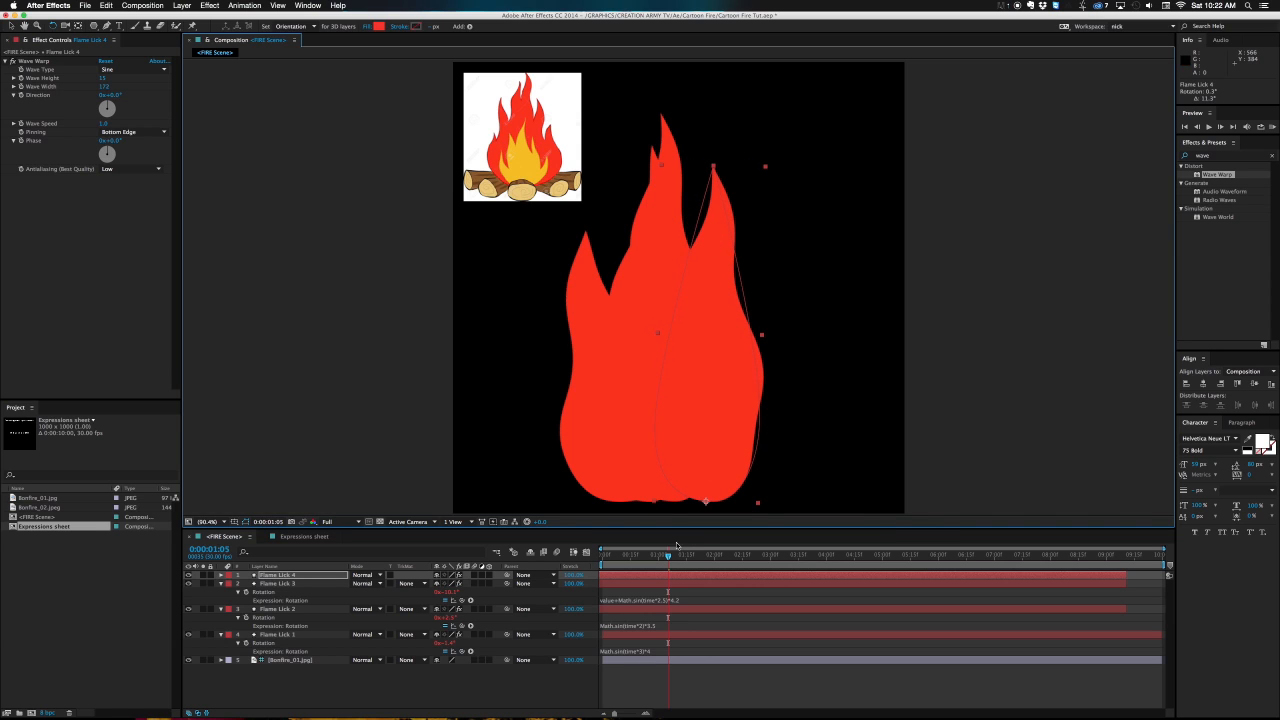
Shift Flame Lick 4 earlier in time to start at -0:00:01:10, and scrub to 0:00:01:27 to check the motion.
drag(669, 557, 643, 557)
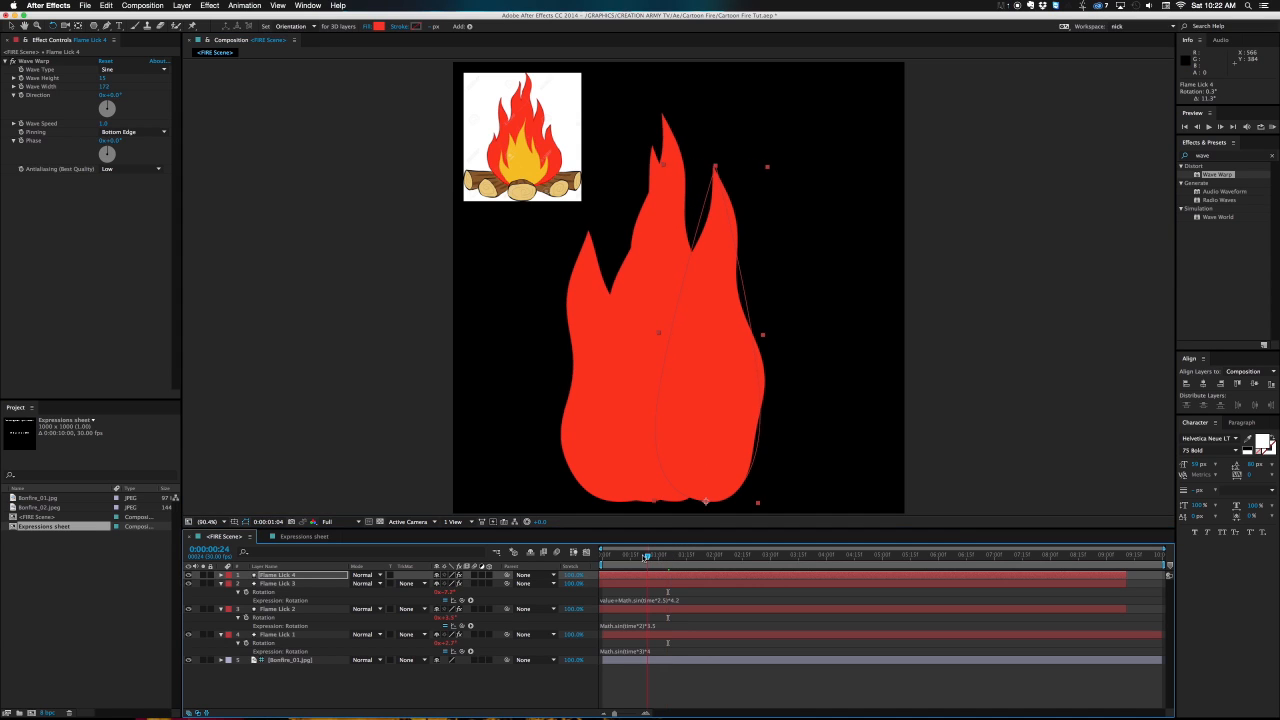
click(297, 578)
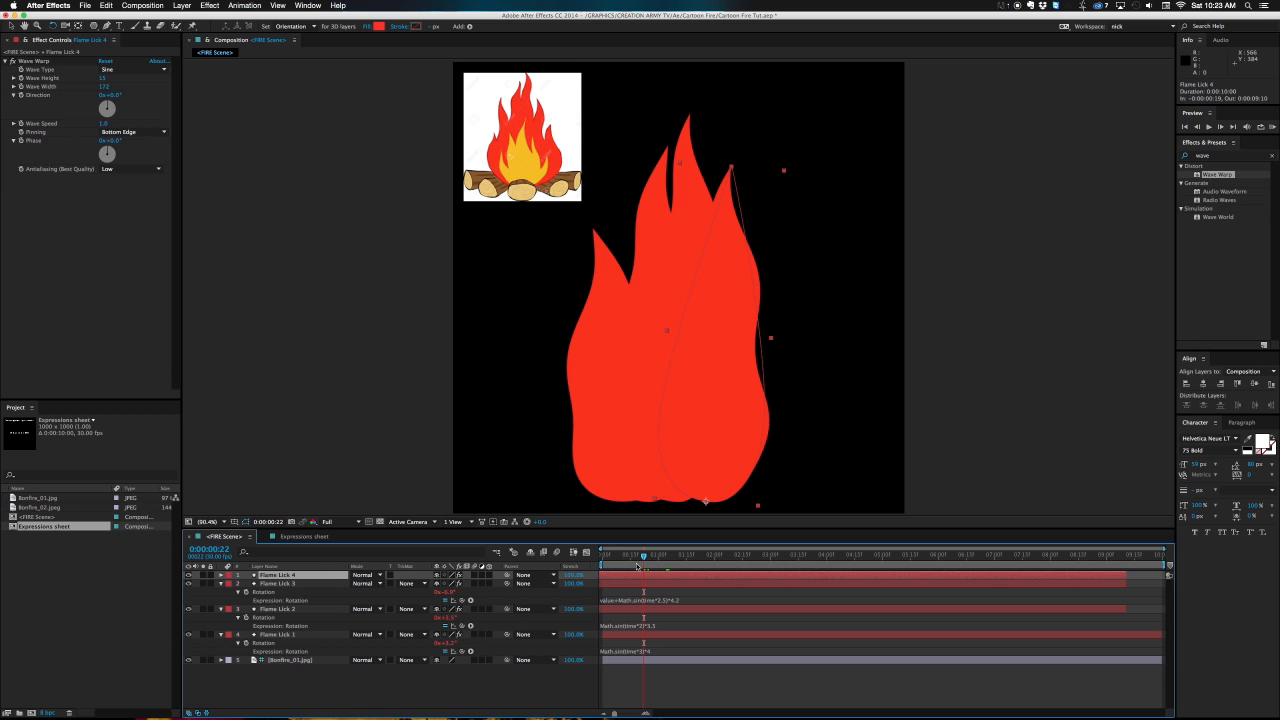
drag(648, 558, 709, 556)
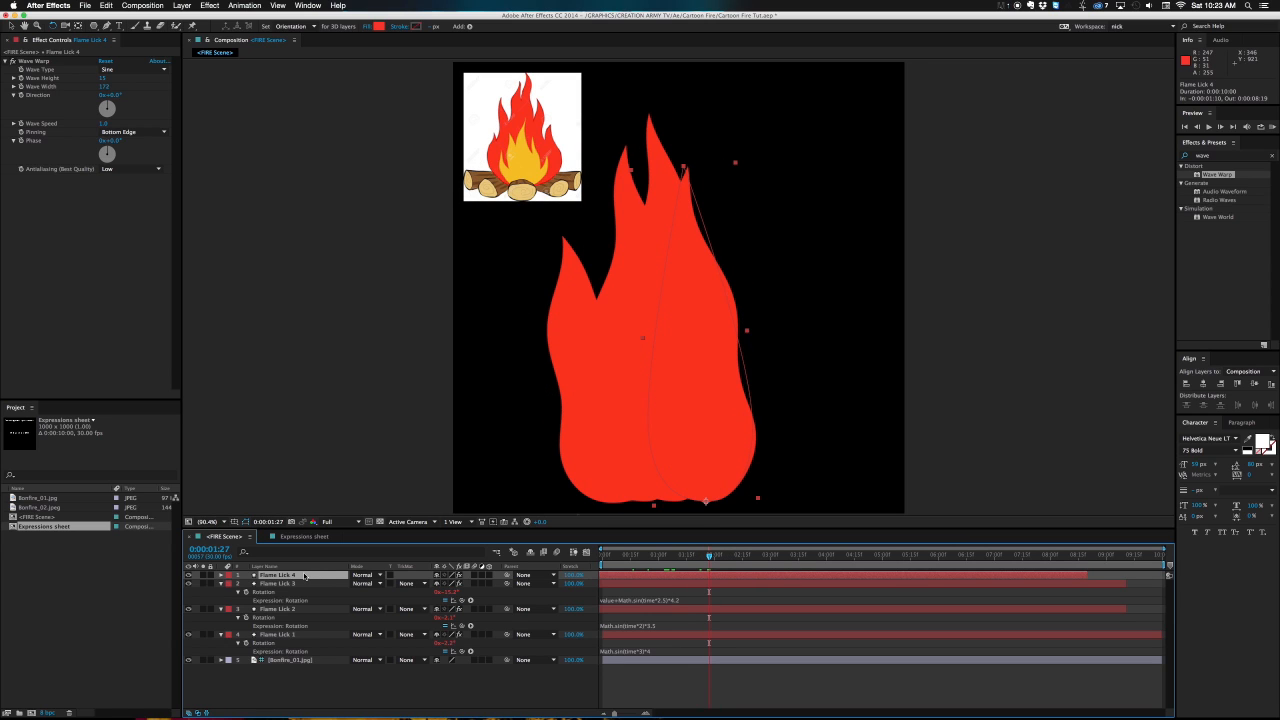
Duplicate Flame Lick 4 and rotate the copy right to about 7.1°.
key(super+d)
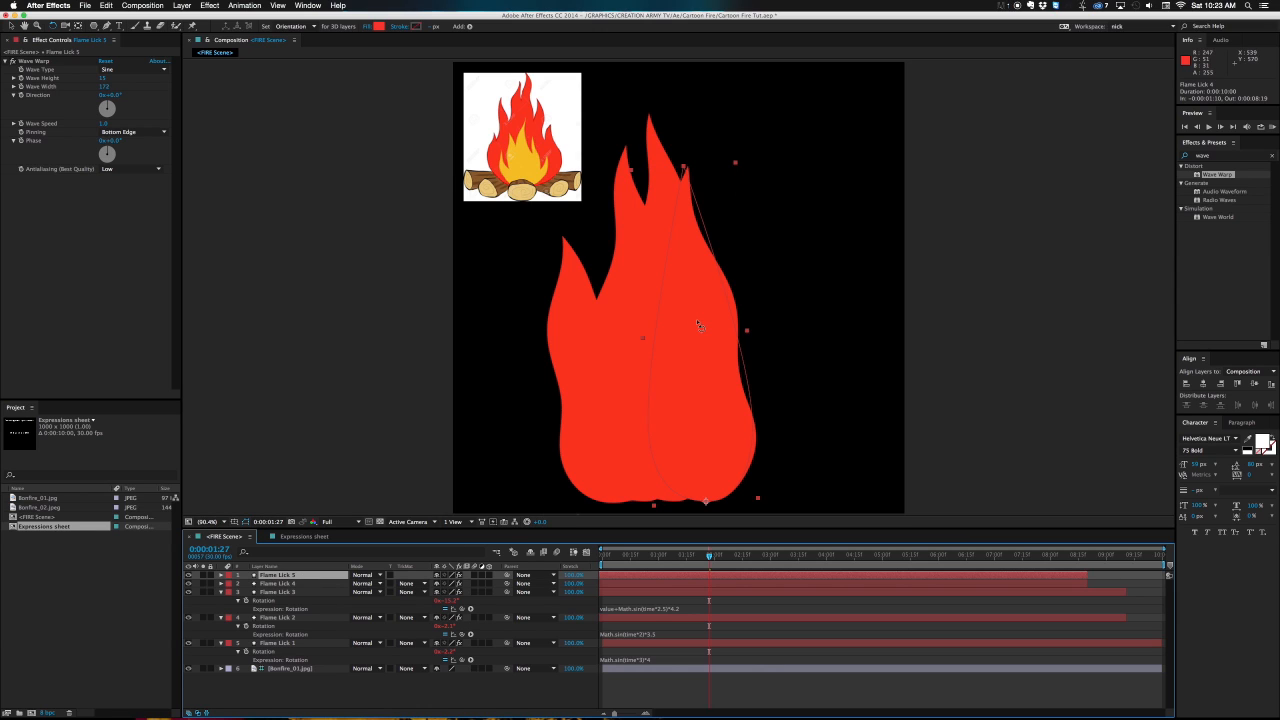
drag(686, 258, 718, 266)
key(v)
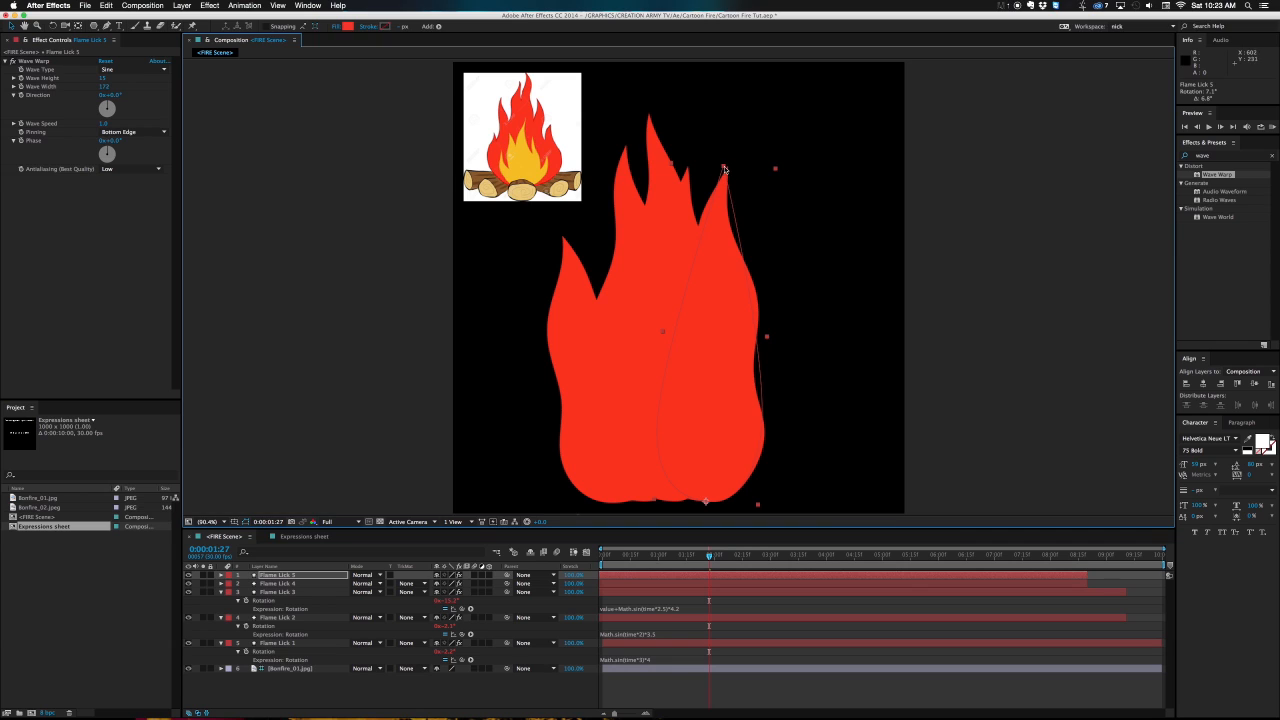
Shorten Flame Lick 5 to about 63% height and move it right to about 600.1, 972.3.
drag(725, 168, 718, 260)
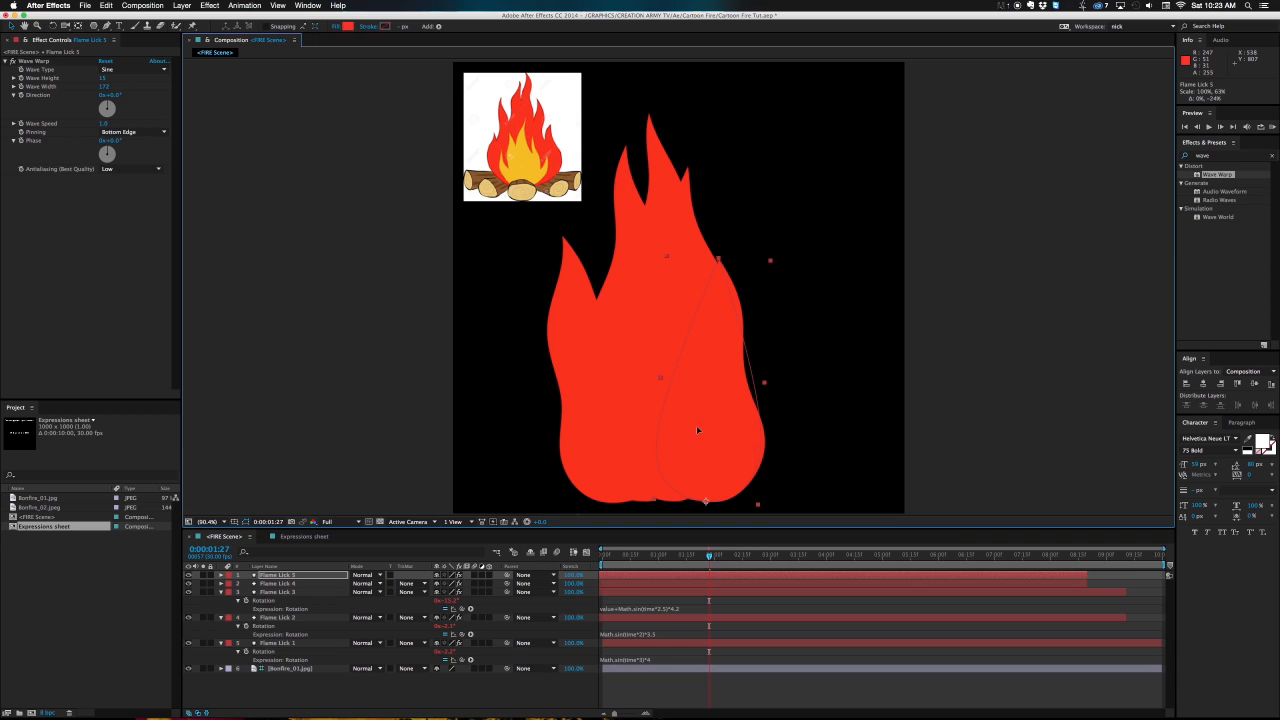
drag(696, 425, 735, 452)
key(w)
key(v)
Scrub to 0:00:01:25 and lower the composition's preview resolution to Third.
mouse_move(698, 558)
mouse_down()
mouse_move(651, 556)
mouse_move(706, 556)
mouse_up()
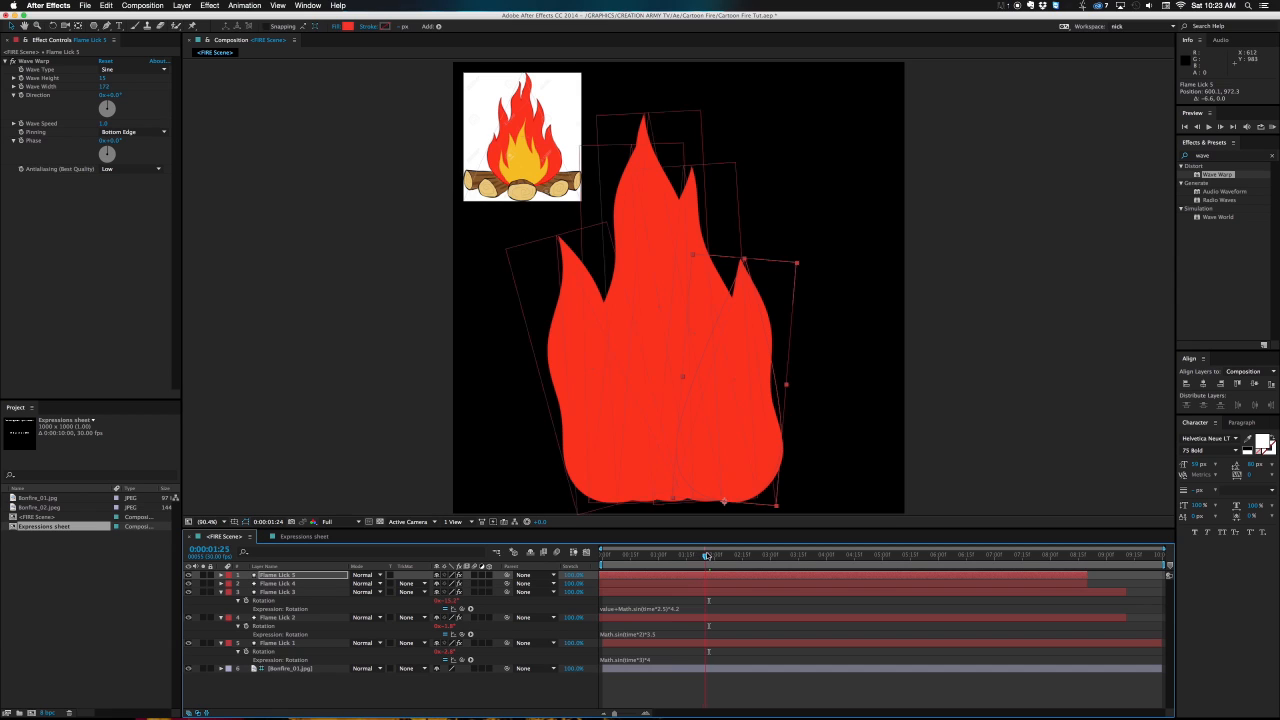
click(327, 521)
click(338, 565)
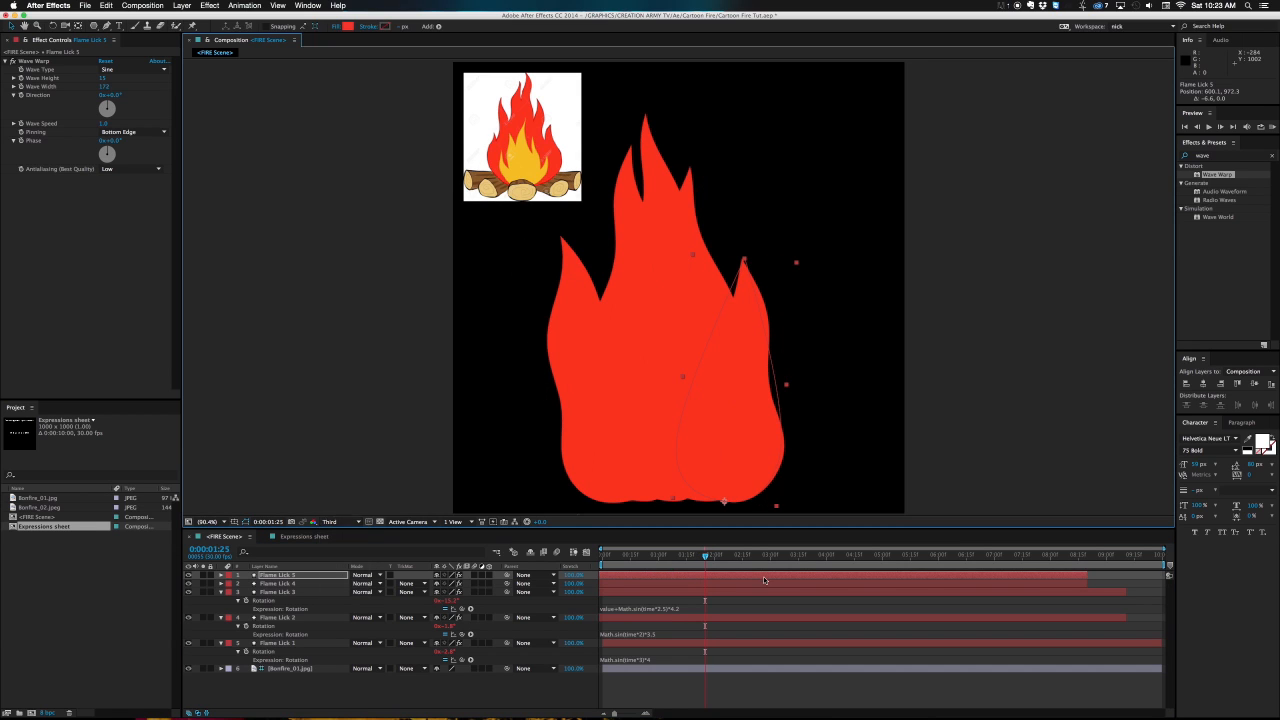
End the work area at 0:00:02:27 and play a RAM preview of the five flame licks.
drag(705, 556, 765, 556)
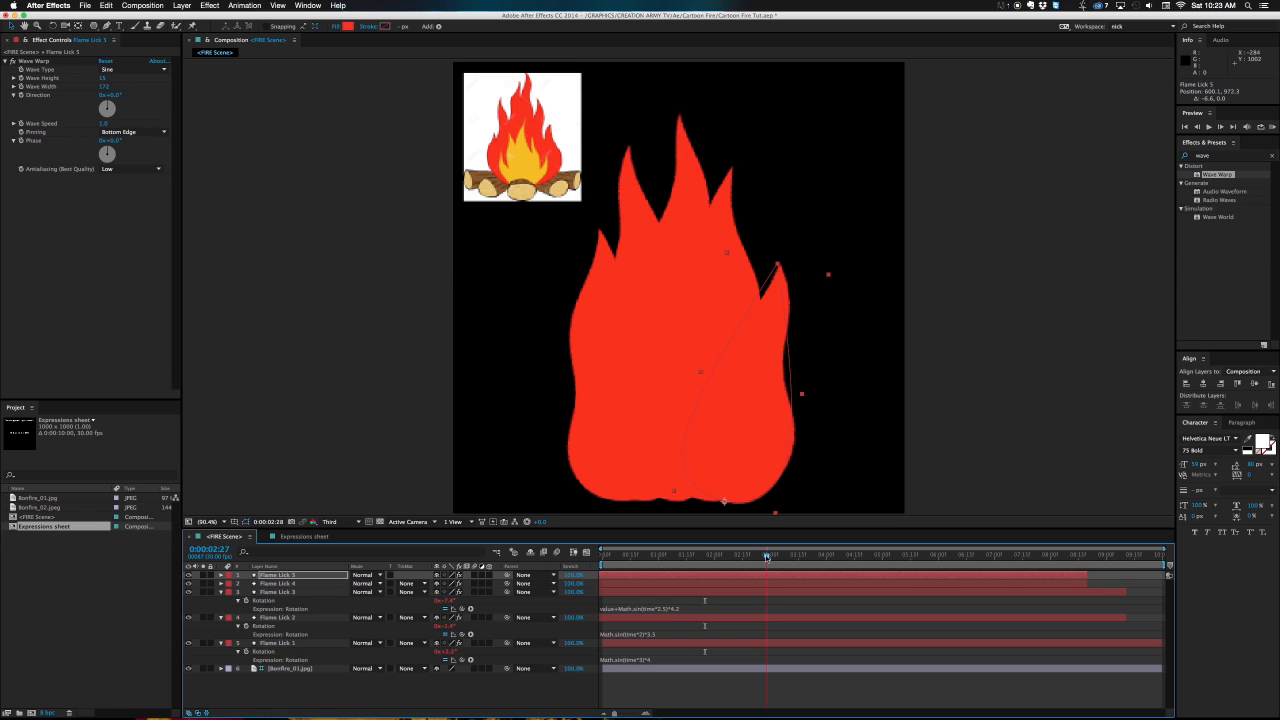
key(n)
key(KP_0)
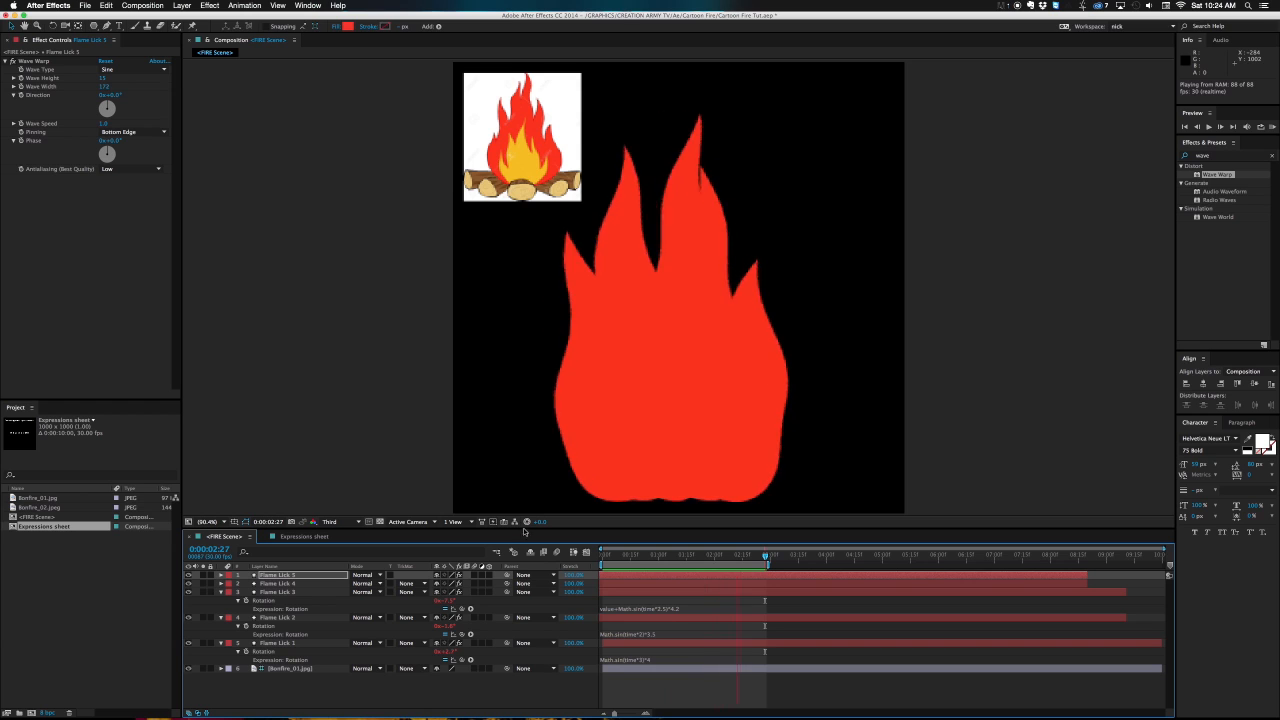
Pre-compose all five Flame Lick layers as Red Flames, moving all attributes into it, and set the new layer's label colour to red.
click(289, 567)
click(285, 577)
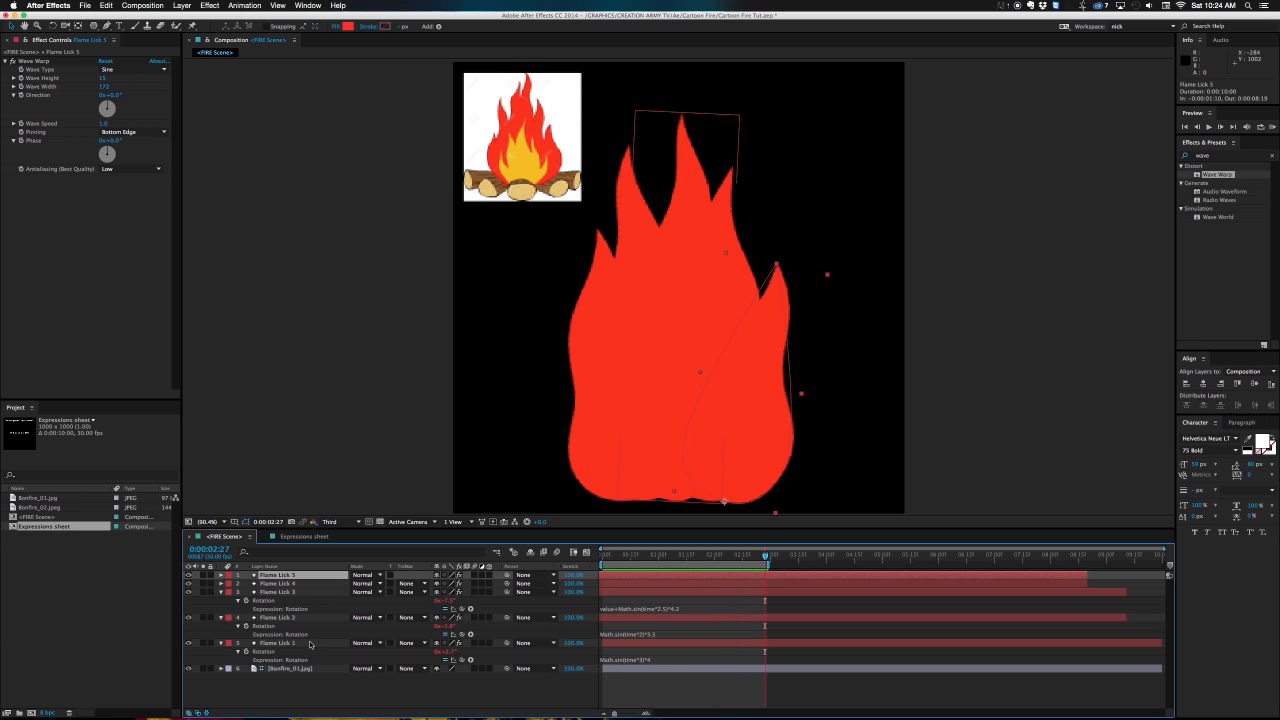
shift+click(311, 643)
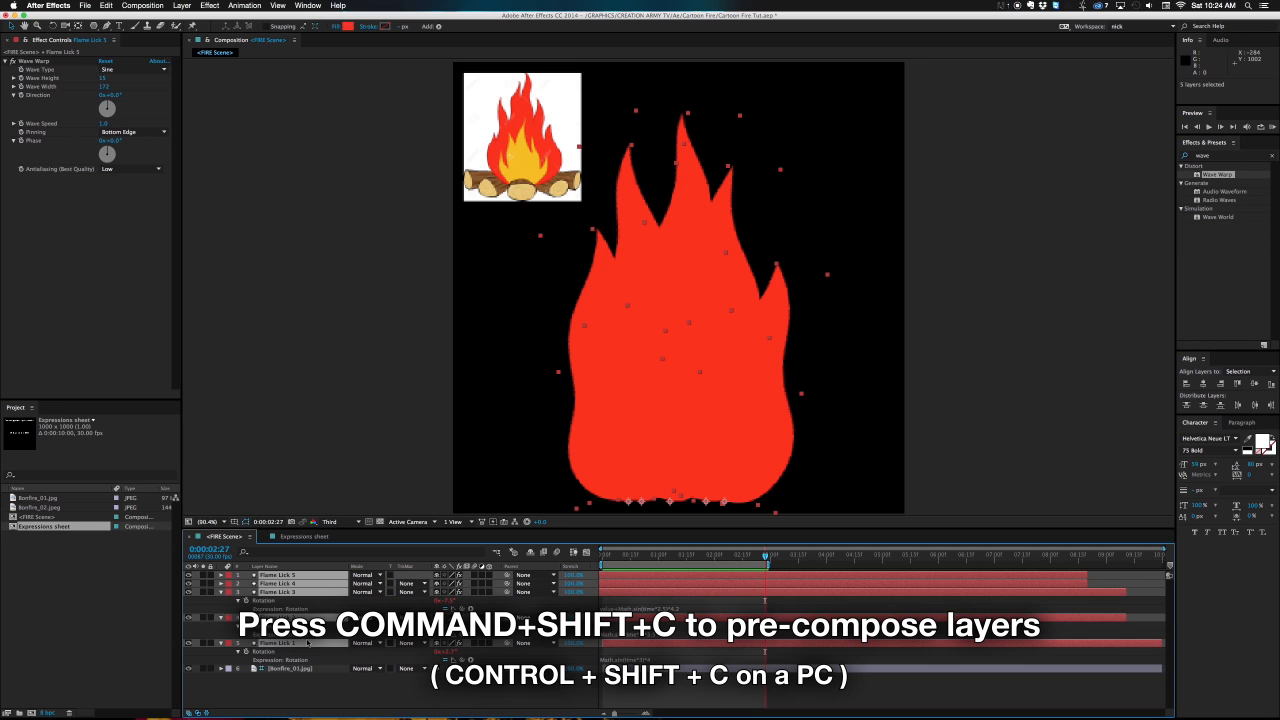
key(super+shift+c)
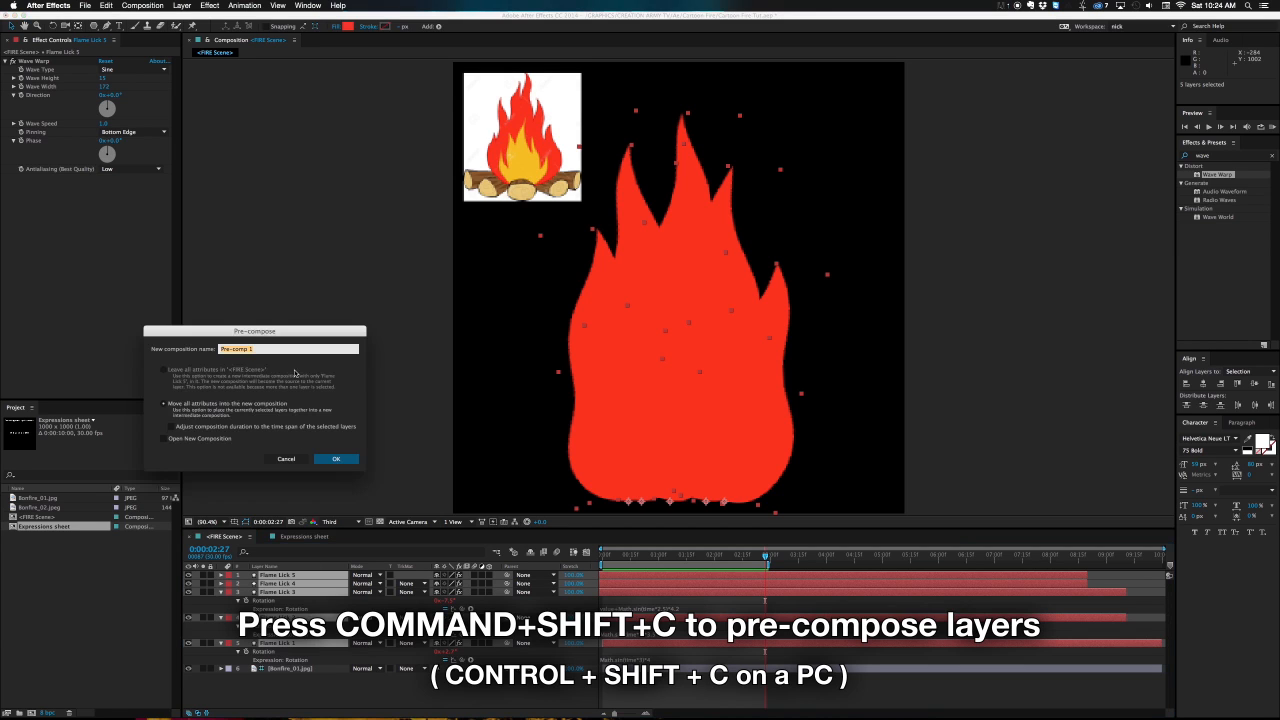
text(Red Flames)
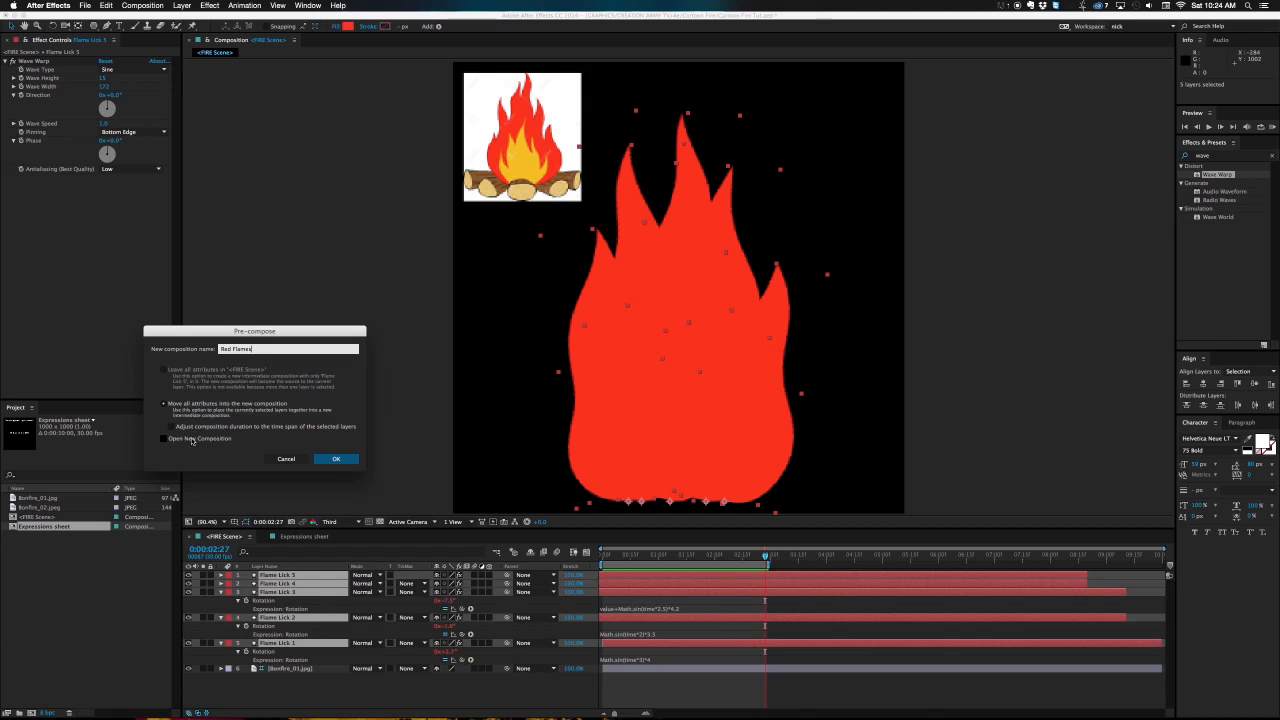
click(336, 458)
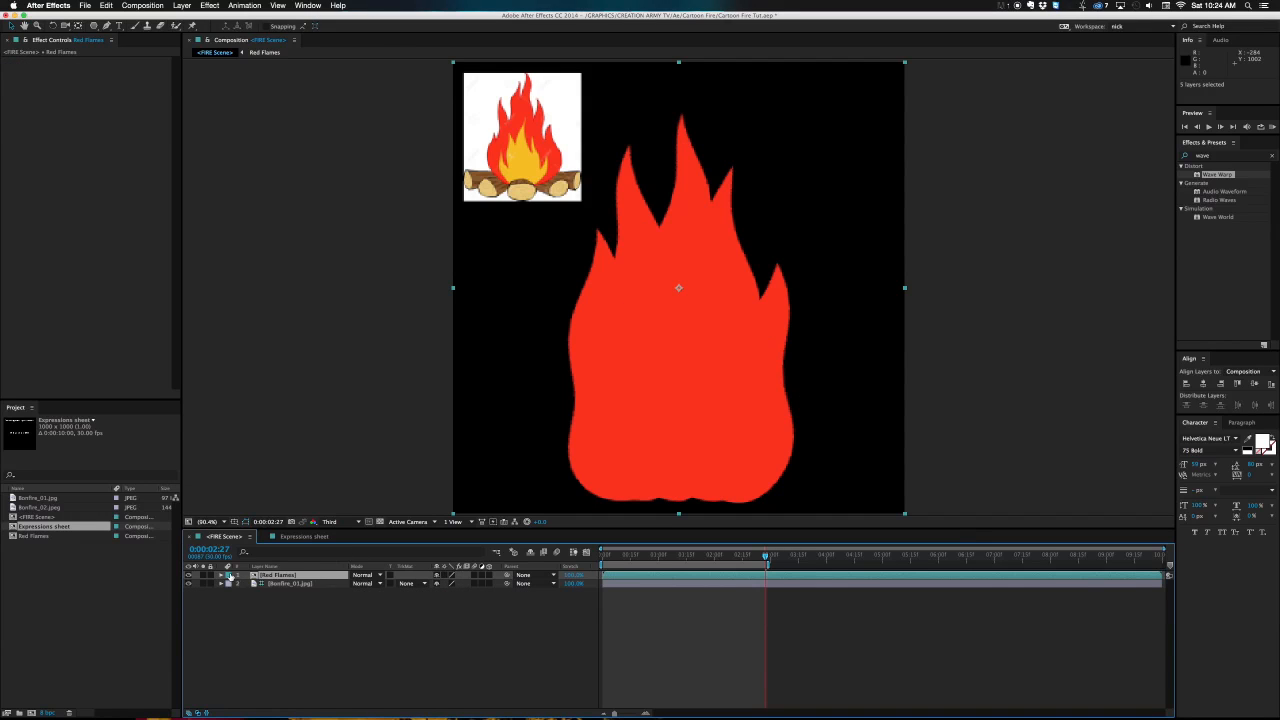
click(229, 576)
click(245, 570)
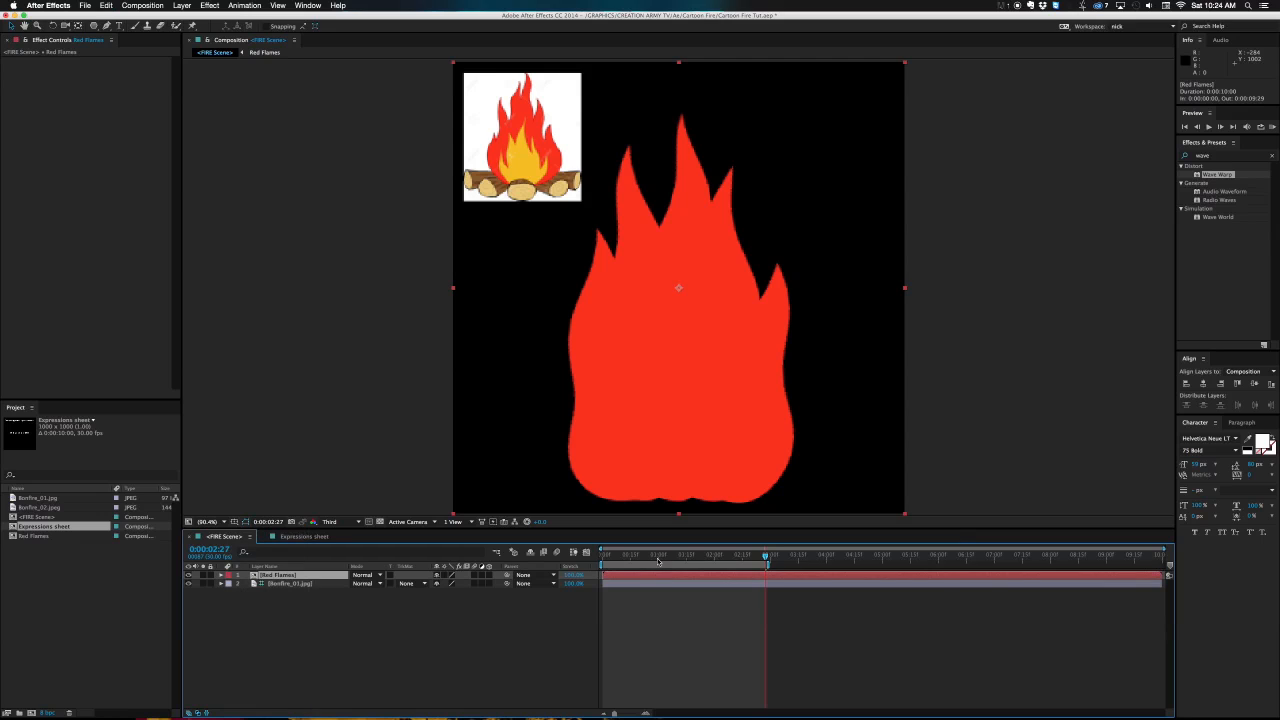
Scrub to 0:00:02:00 and set the label colour of the Red Flames composition in the project to red.
drag(658, 556, 714, 555)
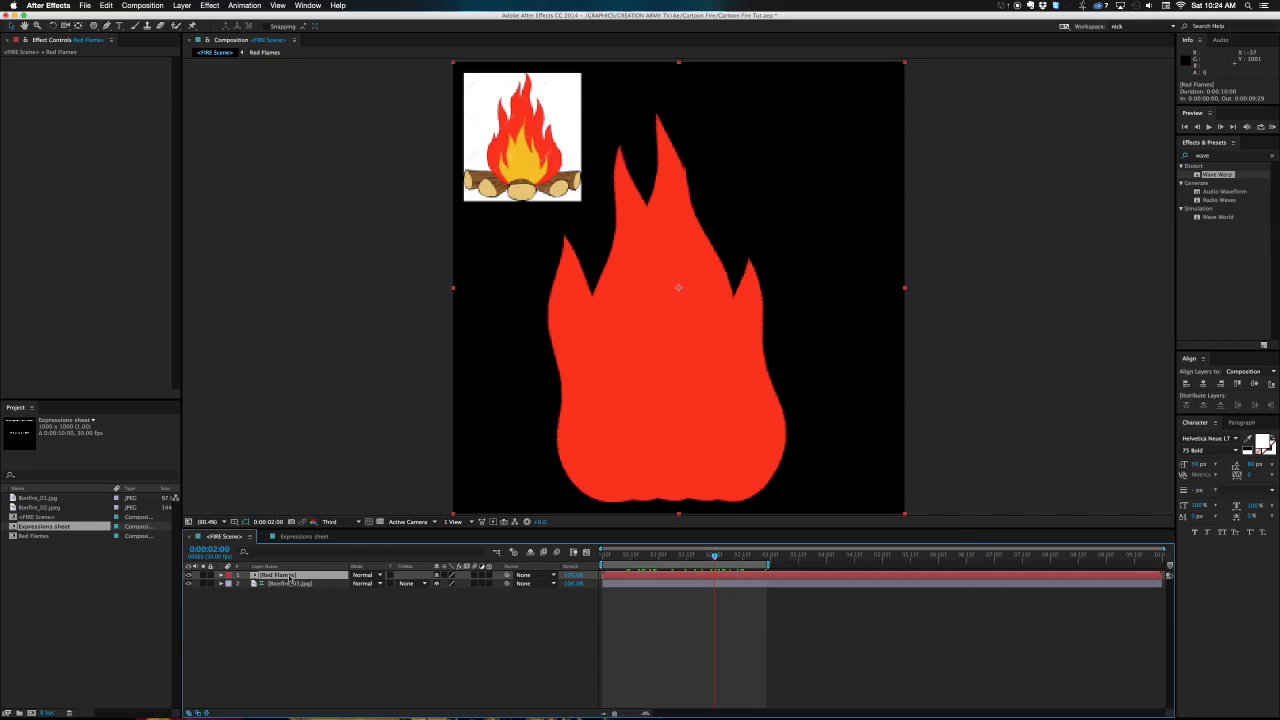
click(127, 538)
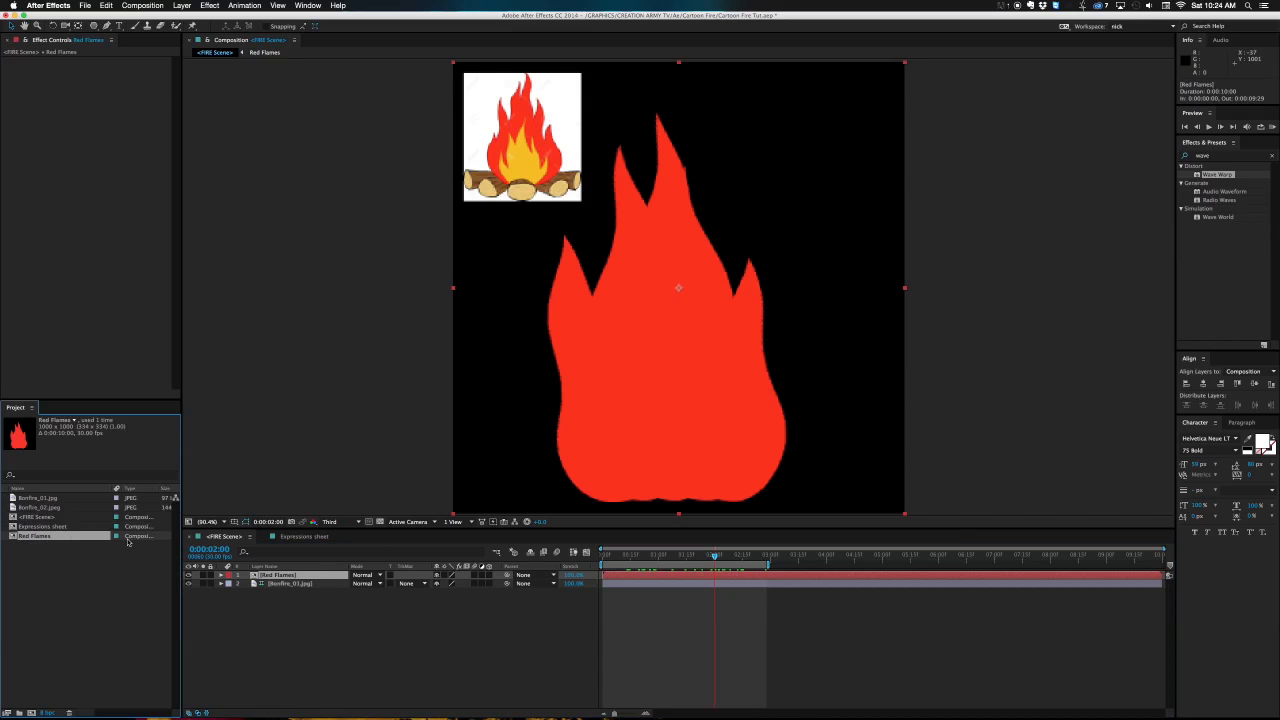
click(117, 537)
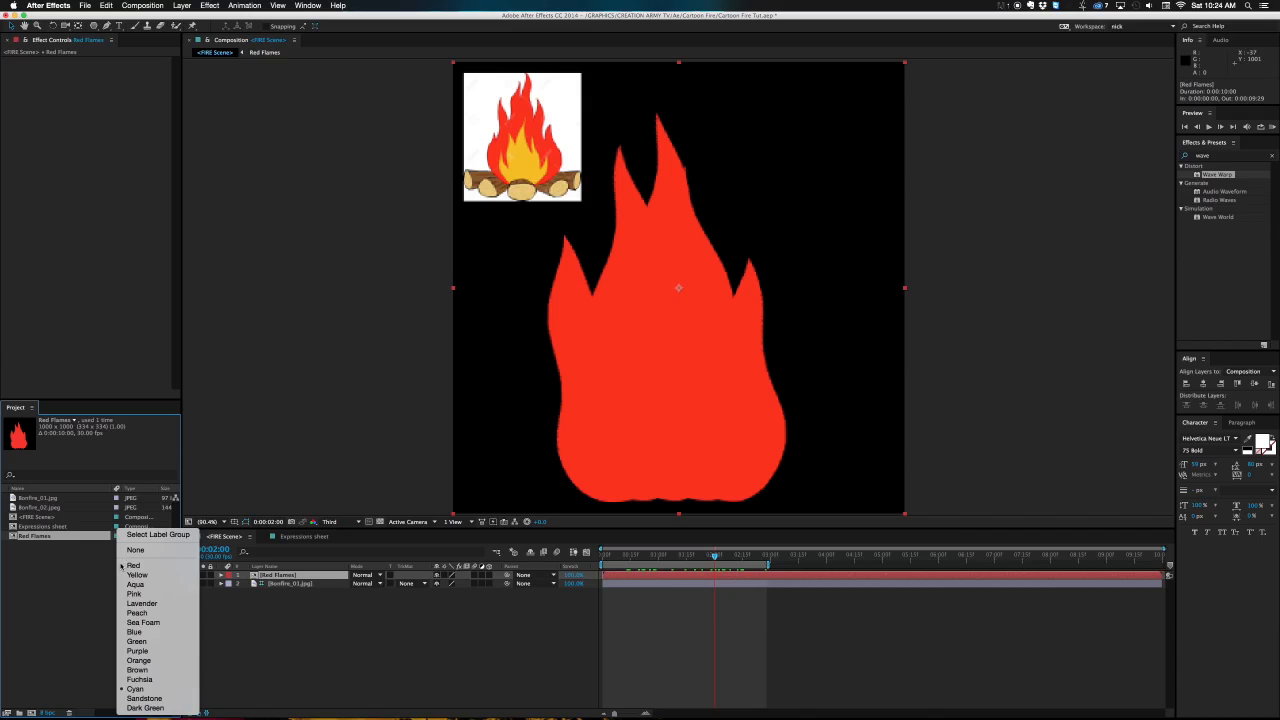
click(132, 565)
Duplicate the Red Flames composition, rename the copy Yellow Flames and give it a yellow label.
key(super+d)
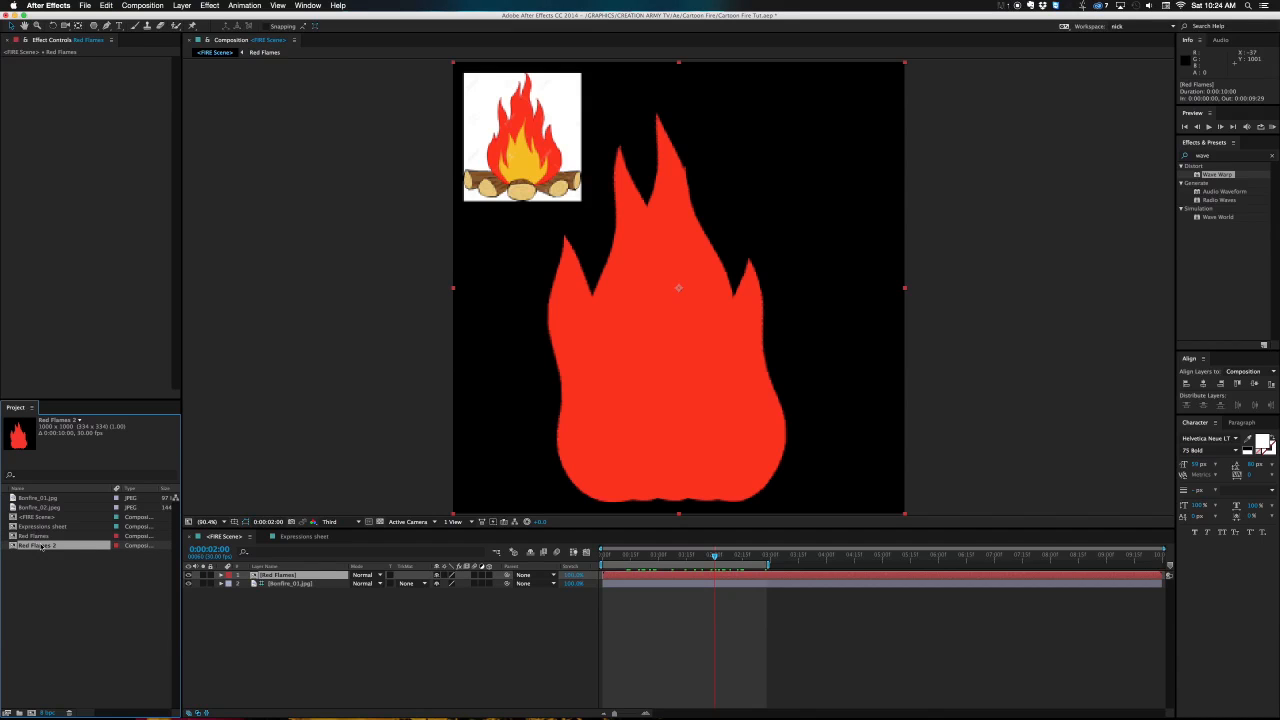
key(Return)
text(Yellow)
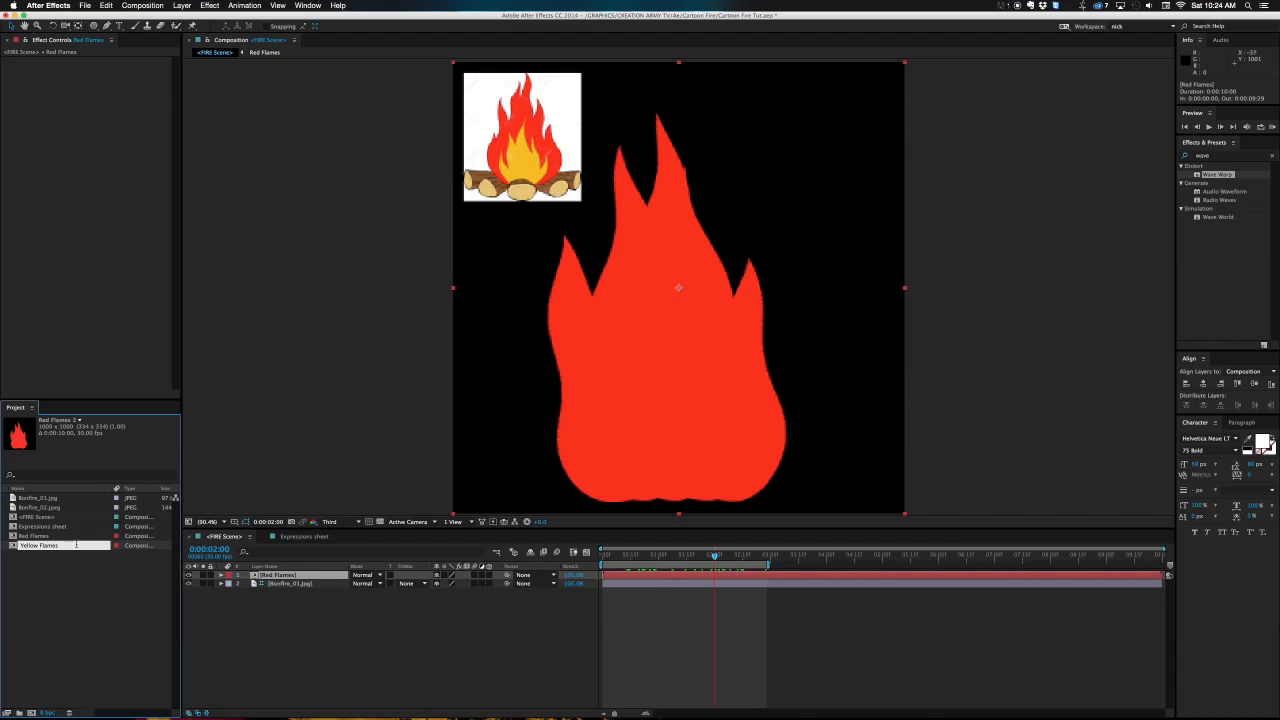
key(Return)
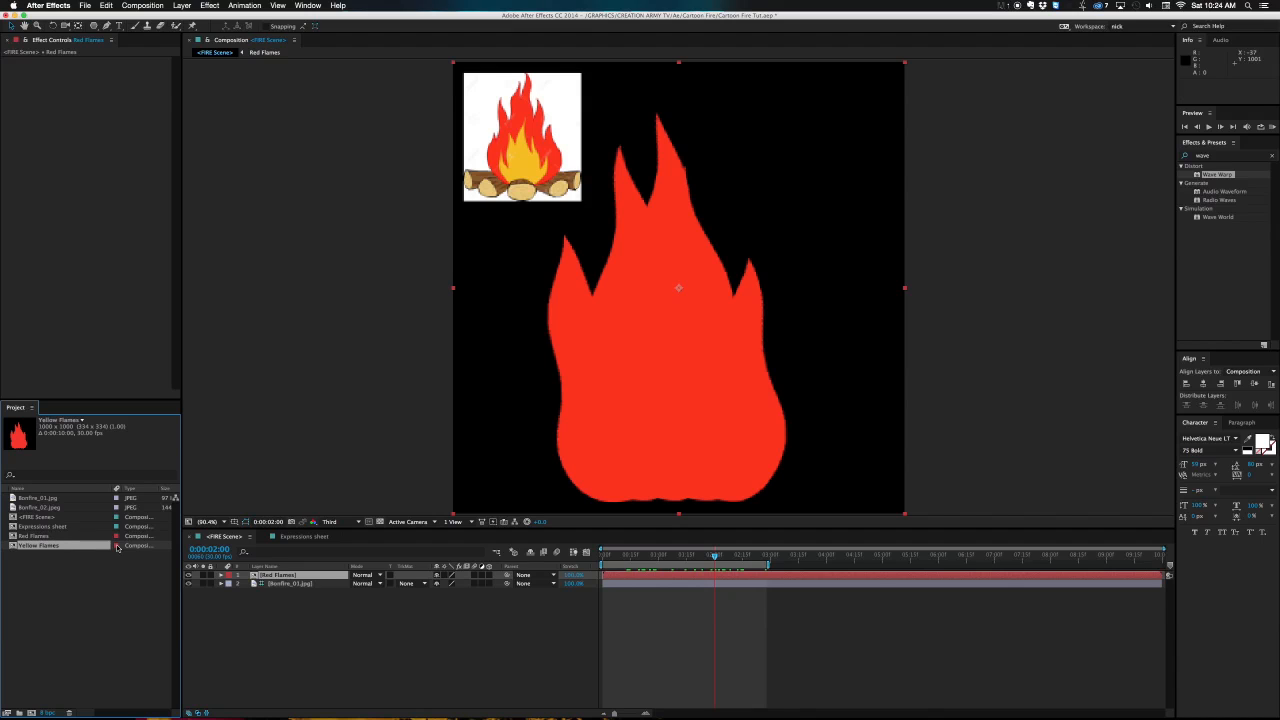
click(117, 545)
click(147, 576)
Open the Yellow Flames composition and delete the Flame Lick 4 and Flame Lick 5 layers.
double_click(55, 548)
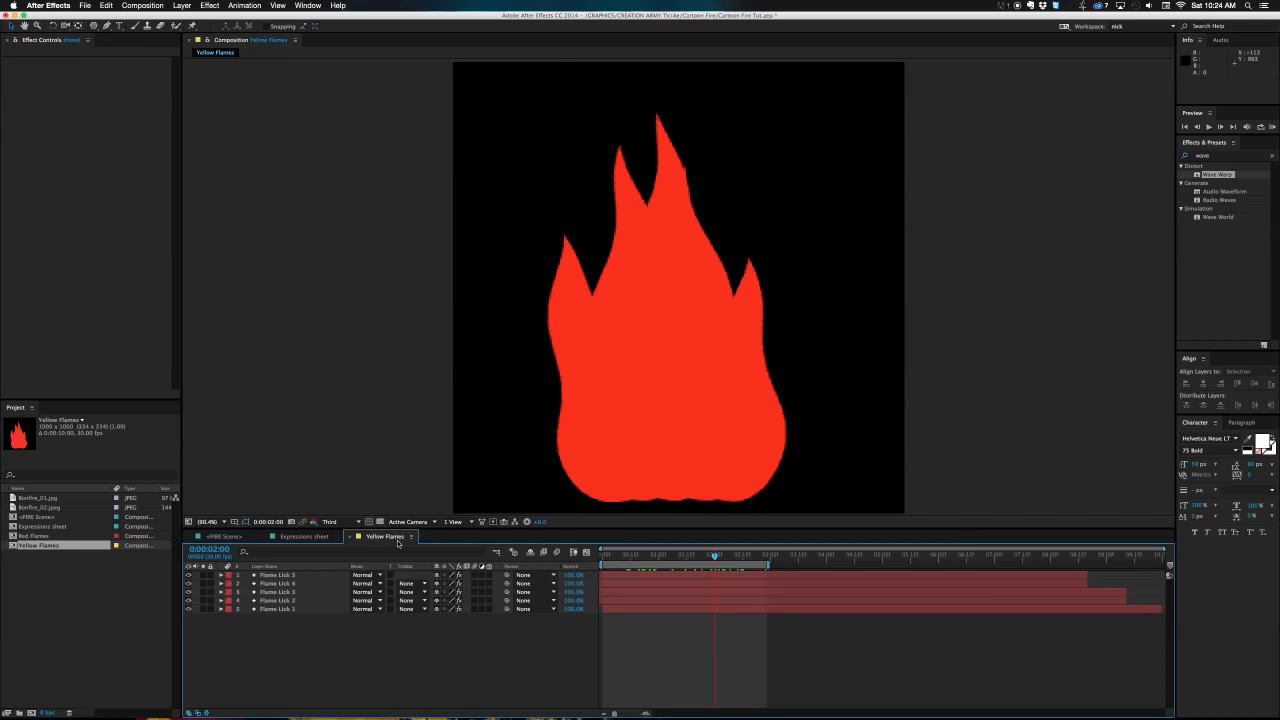
drag(686, 158, 750, 228)
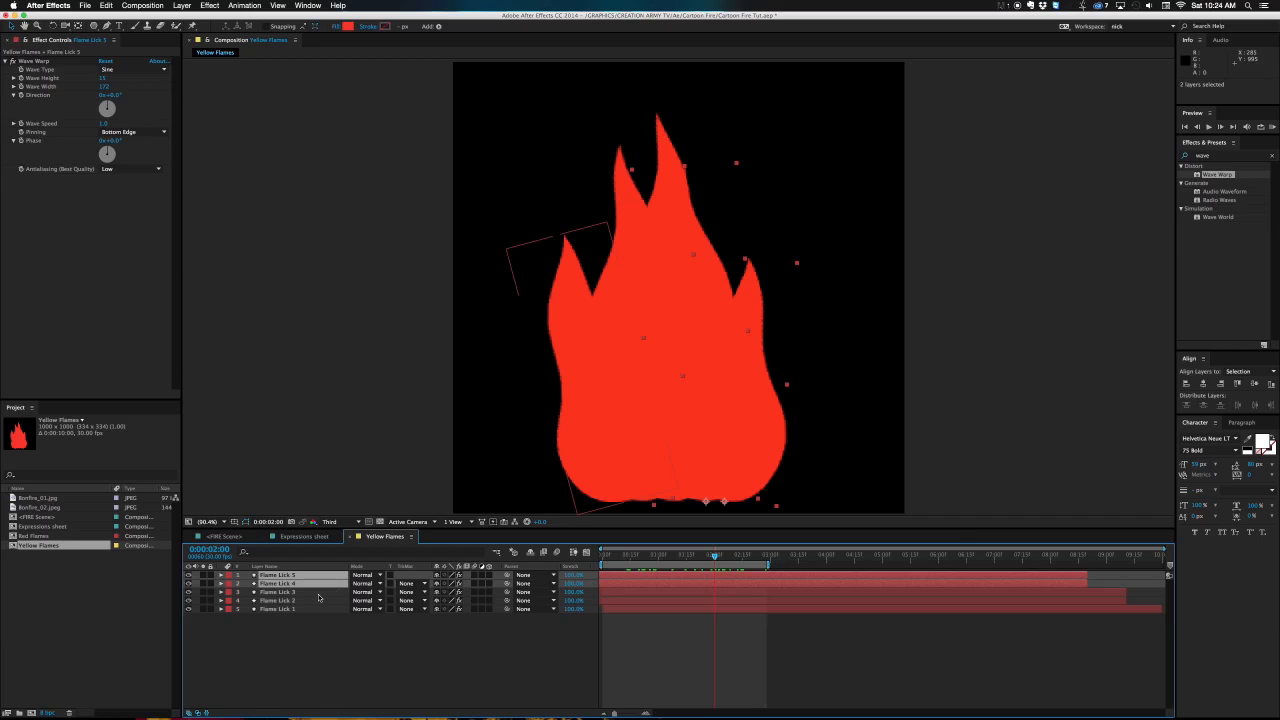
key(Delete)
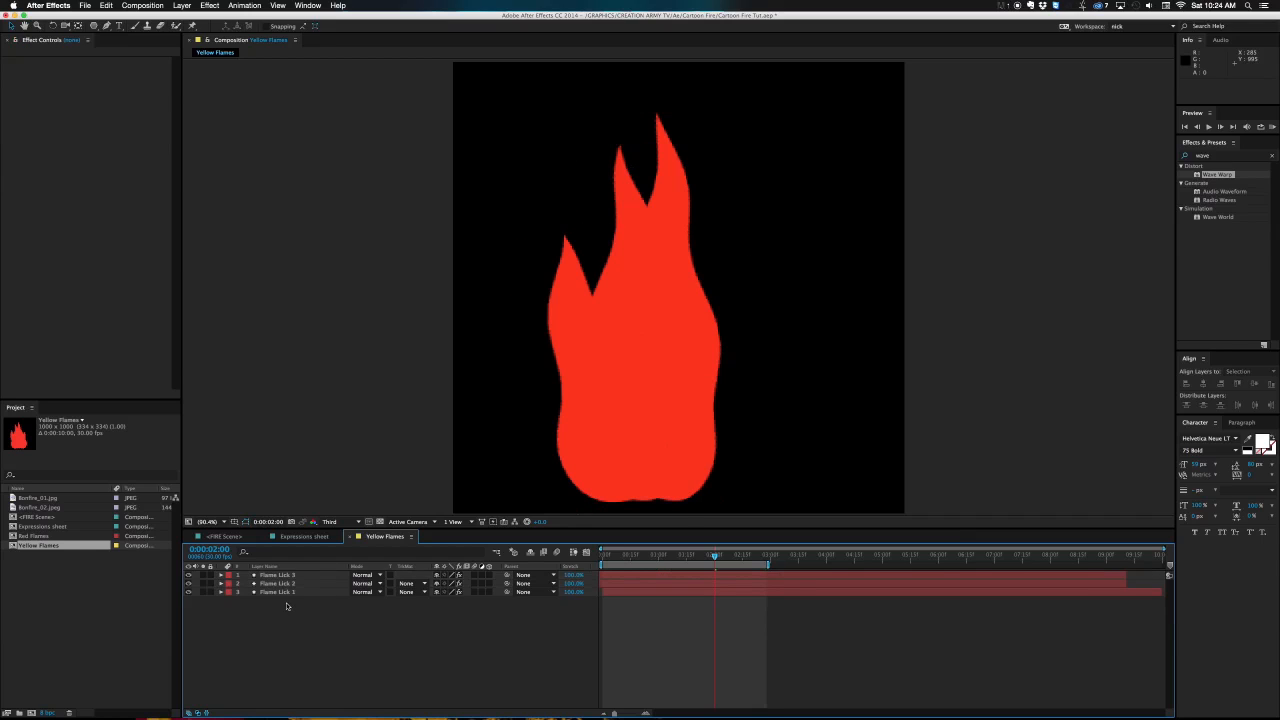
Change Flame Lick 1's fill to yellow-orange F7AB1F and copy that hex value for the other licks.
click(665, 137)
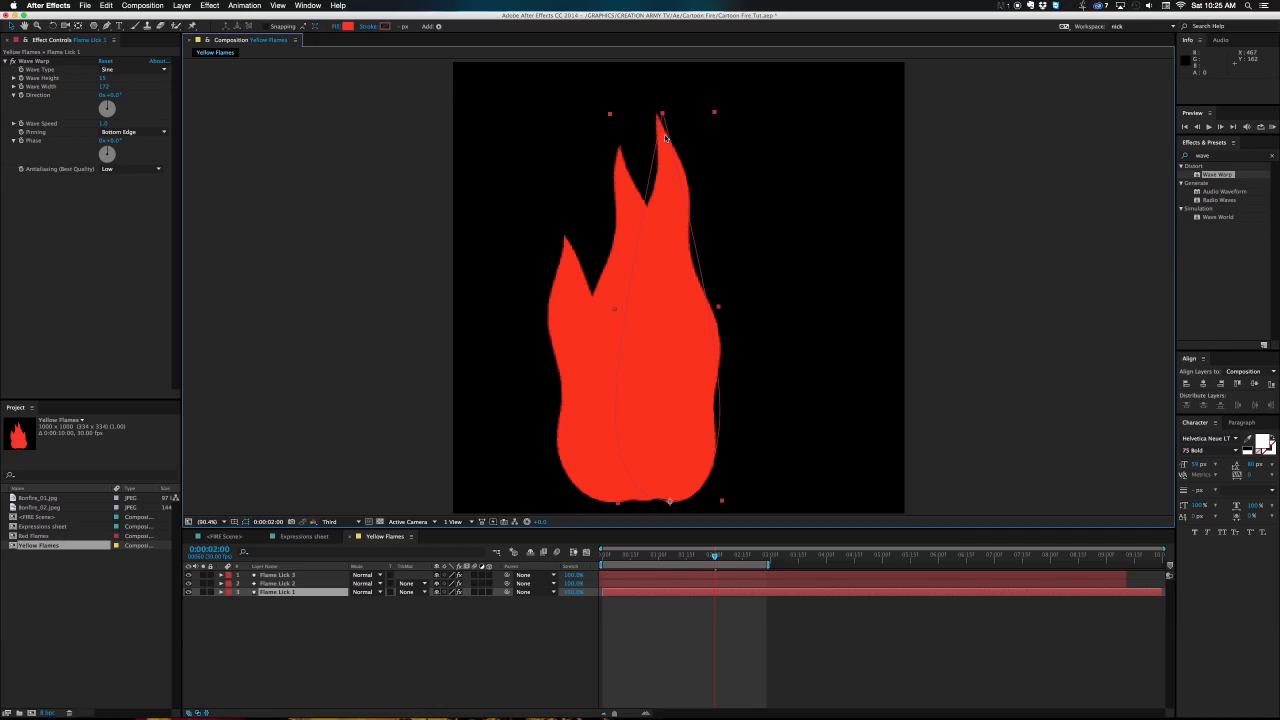
click(347, 26)
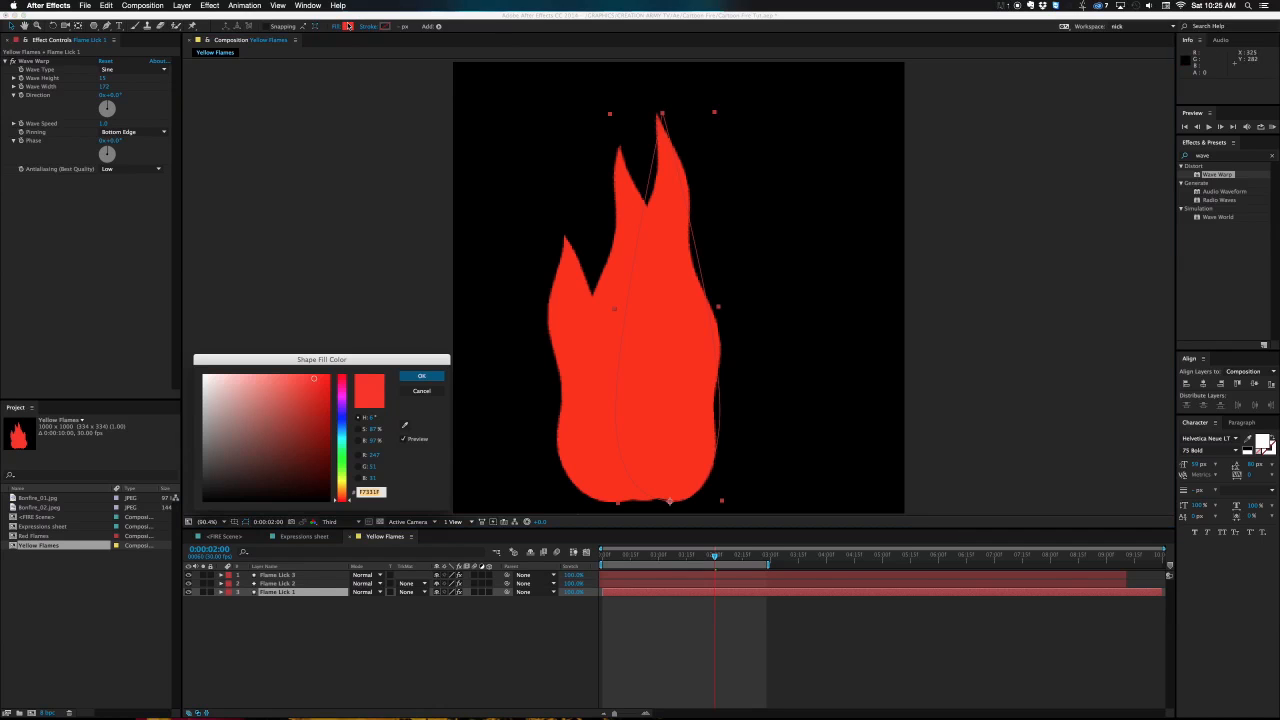
click(346, 488)
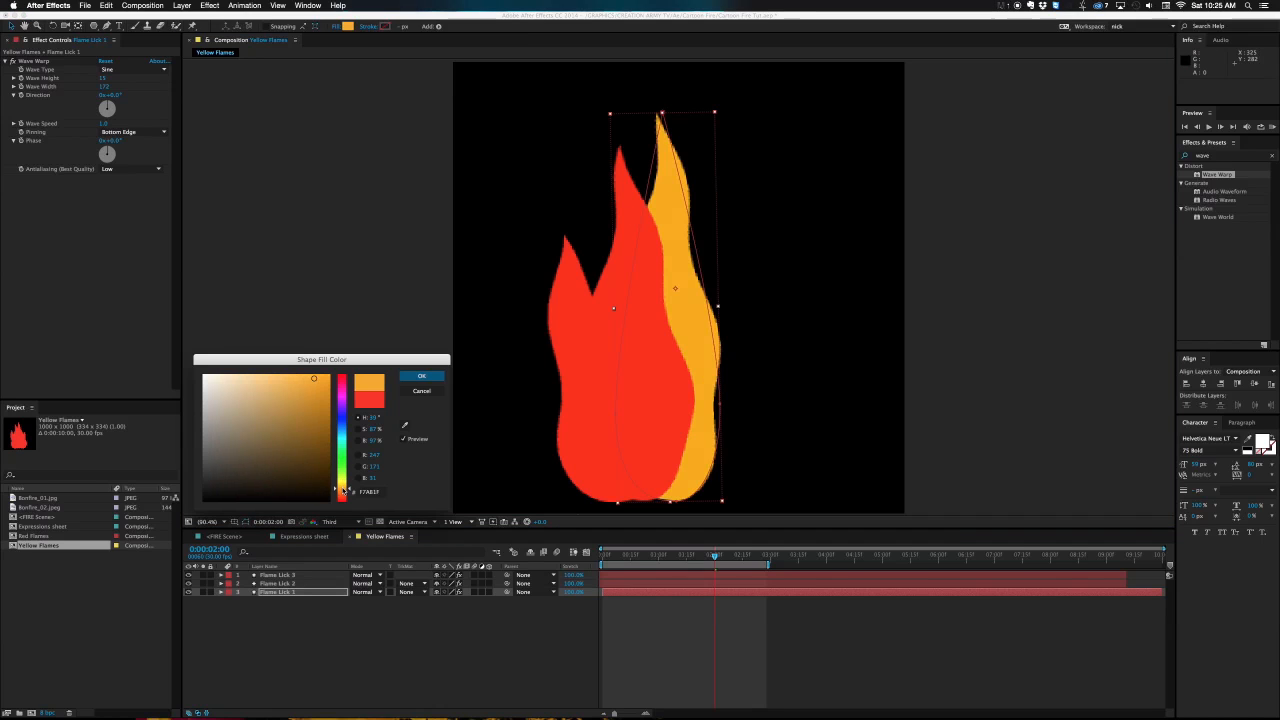
click(421, 377)
click(347, 26)
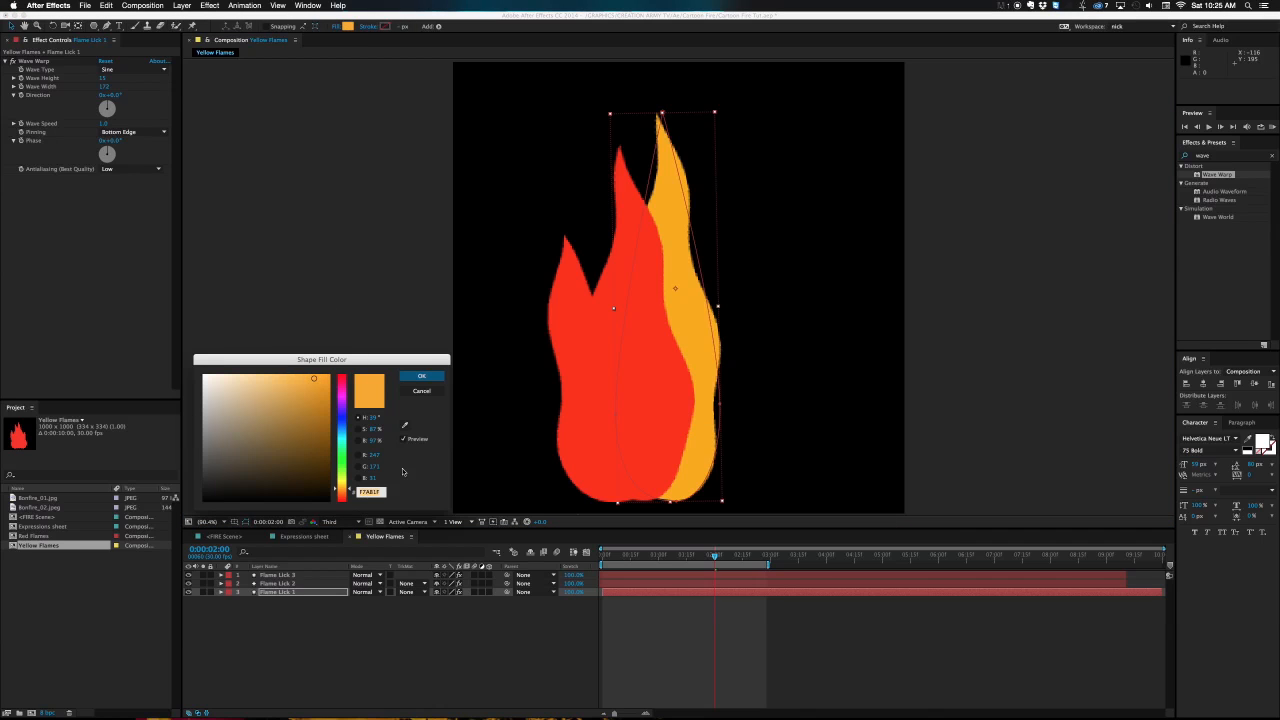
click(421, 376)
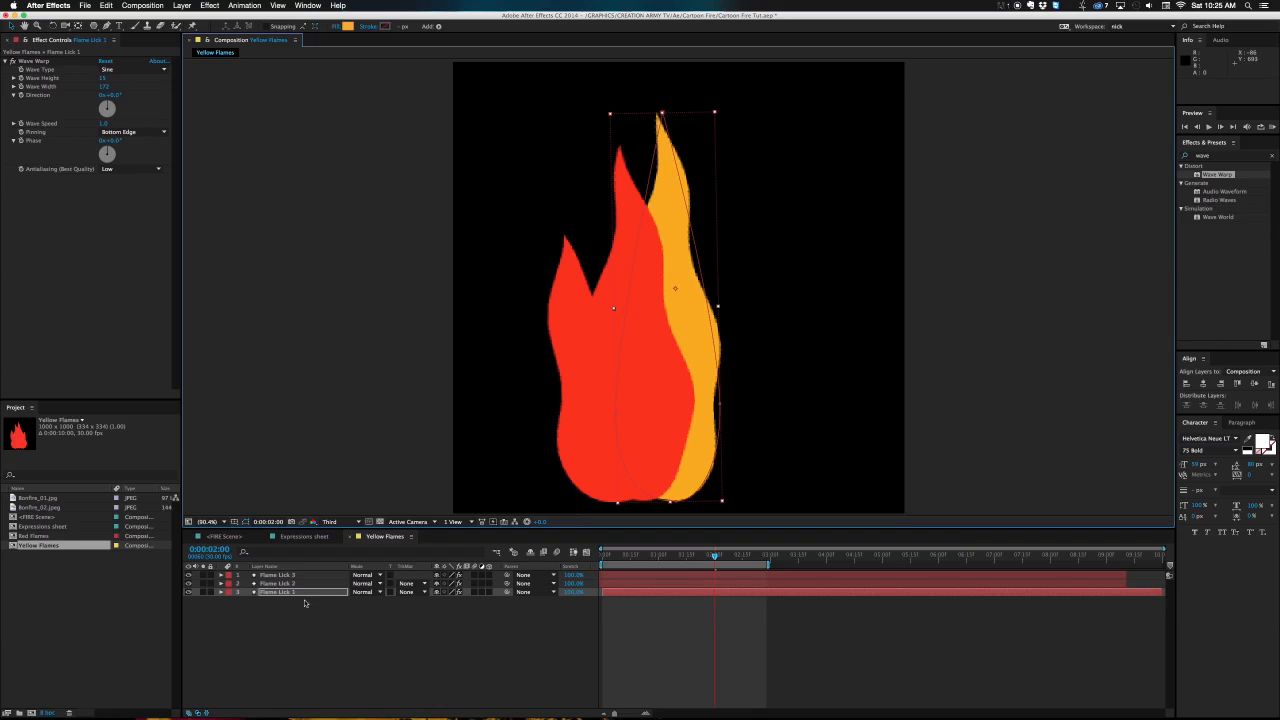
Set the fill colour of Flame Lick 2 and Flame Lick 3 to F7AB1F.
click(288, 583)
click(347, 26)
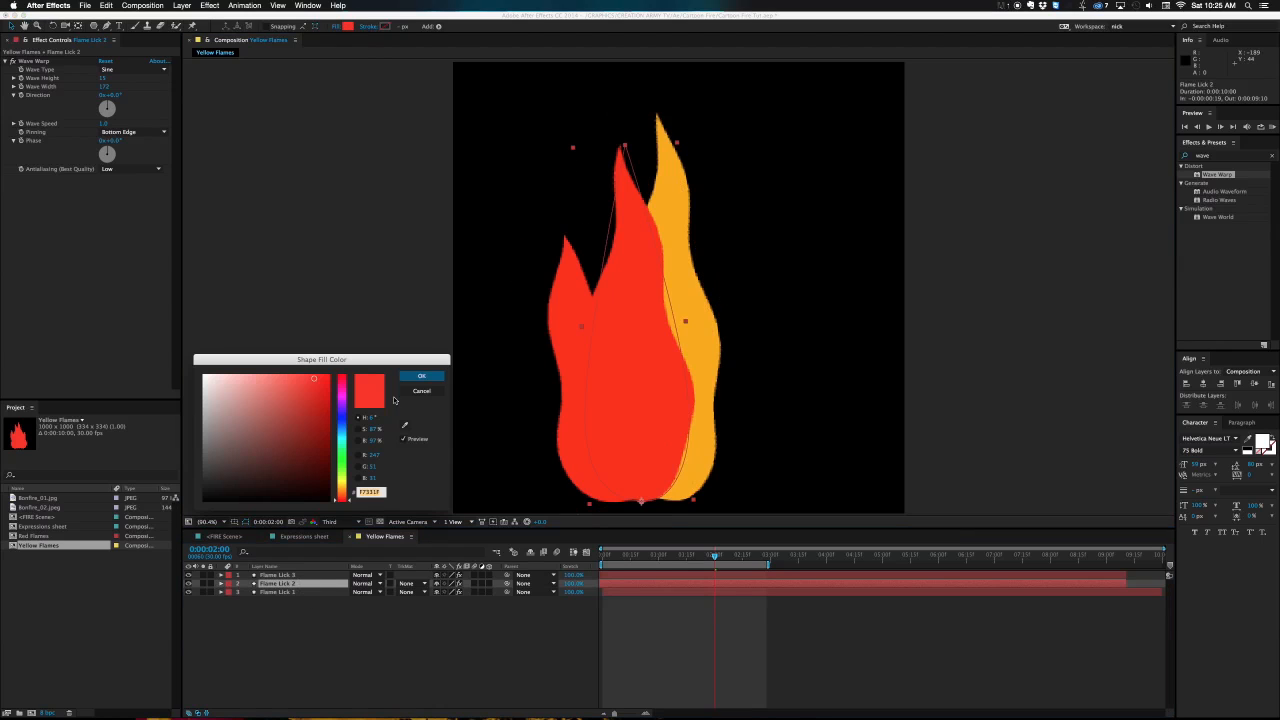
text(F7AB1F)
key(Return)
click(290, 575)
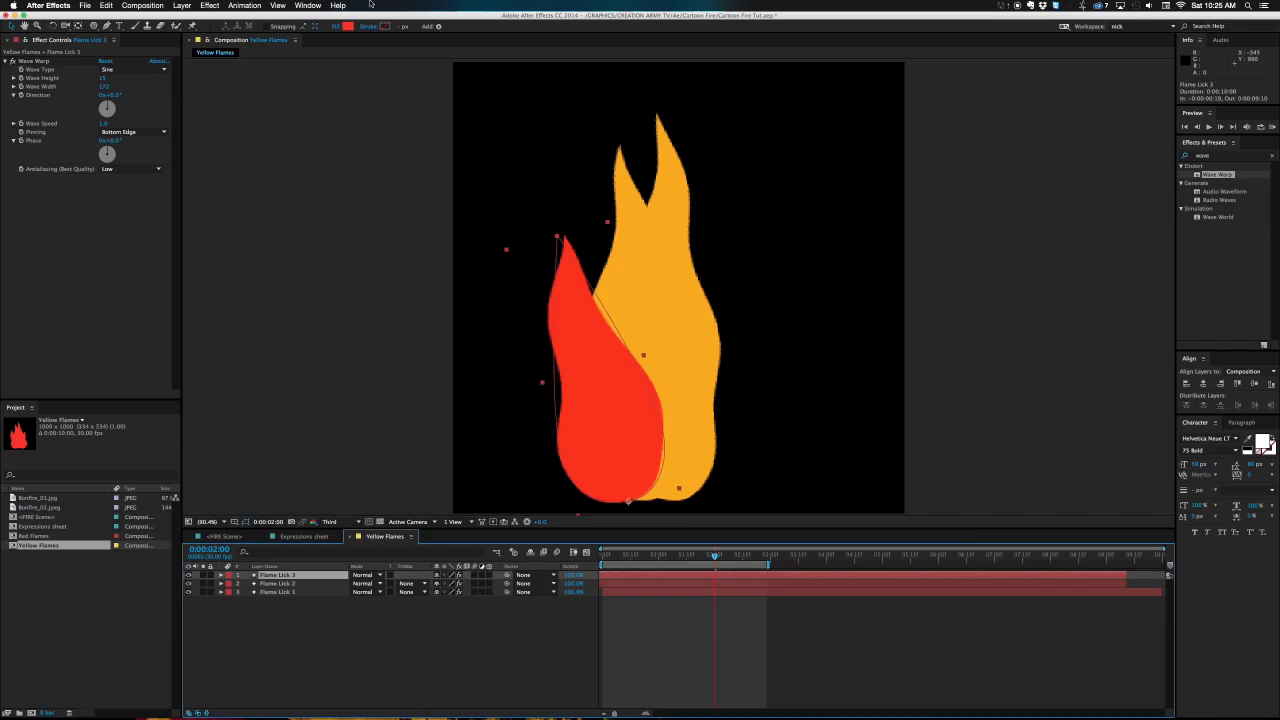
click(347, 26)
text(F7AB1F)
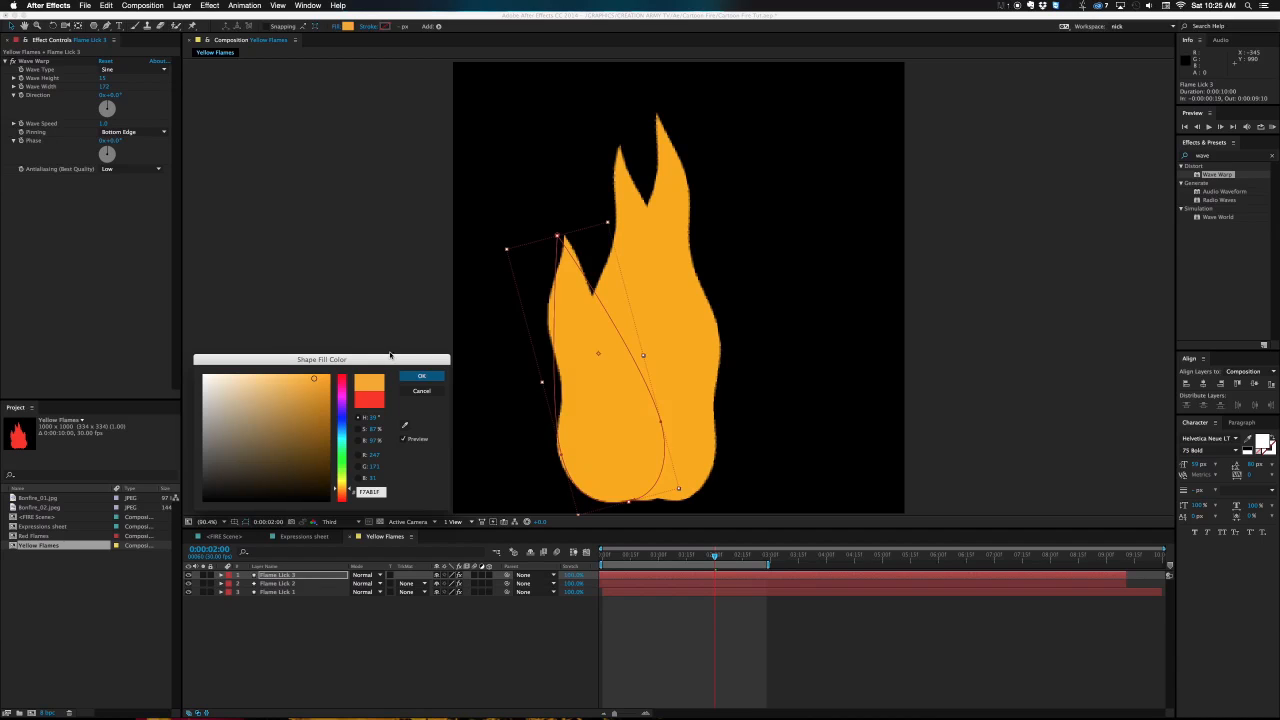
click(432, 380)
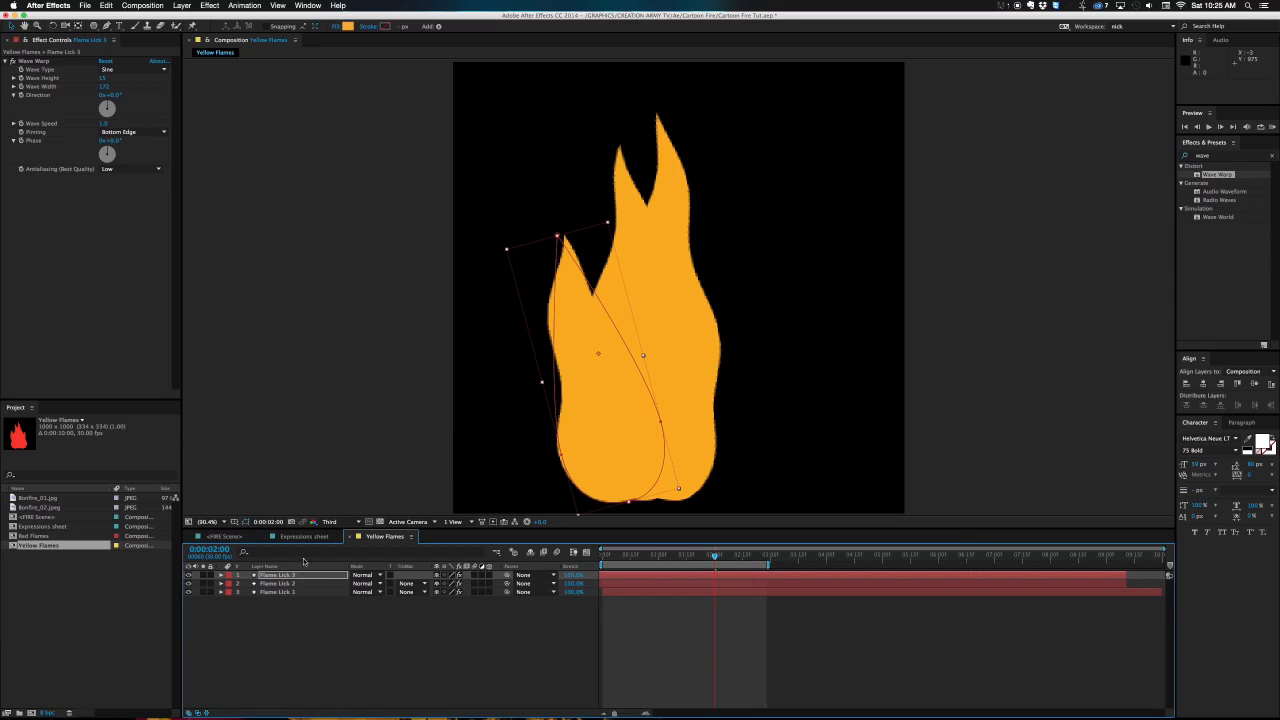
Shorten Flame Lick 1 to about 89% height and Flame Lick 2 to about 70% height.
click(300, 591)
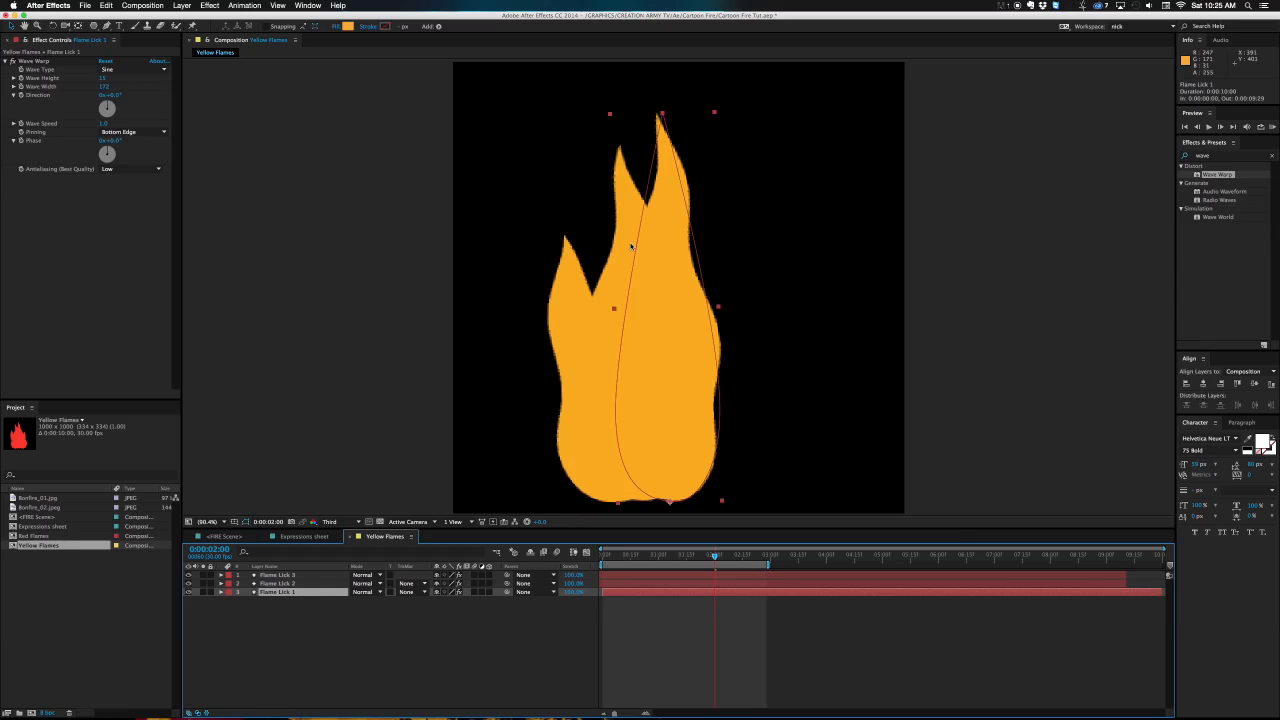
drag(662, 117, 659, 155)
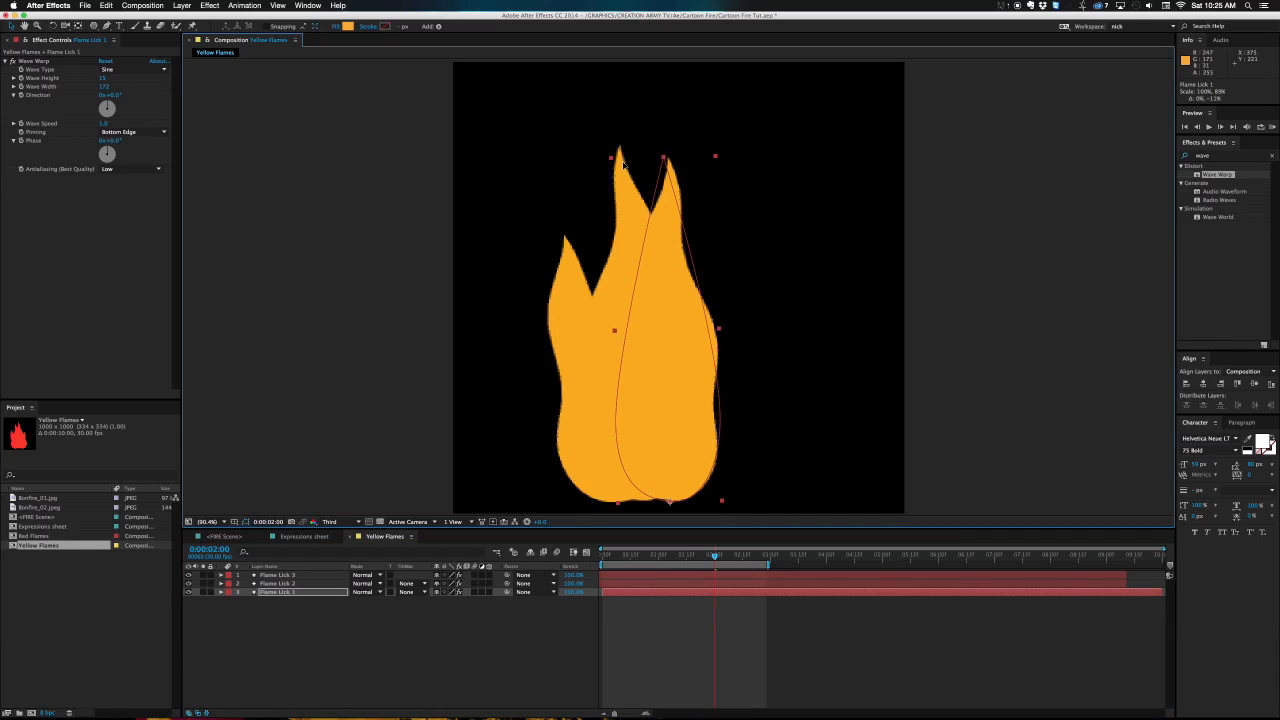
click(620, 148)
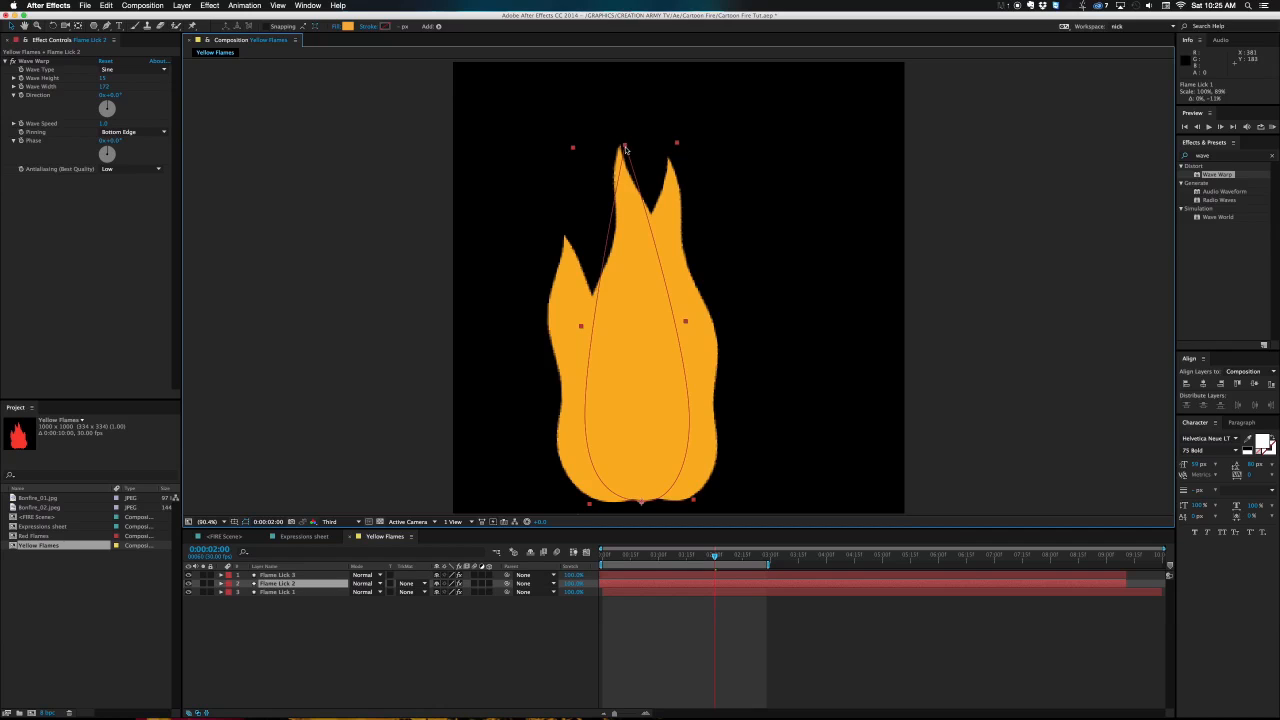
drag(625, 149, 632, 232)
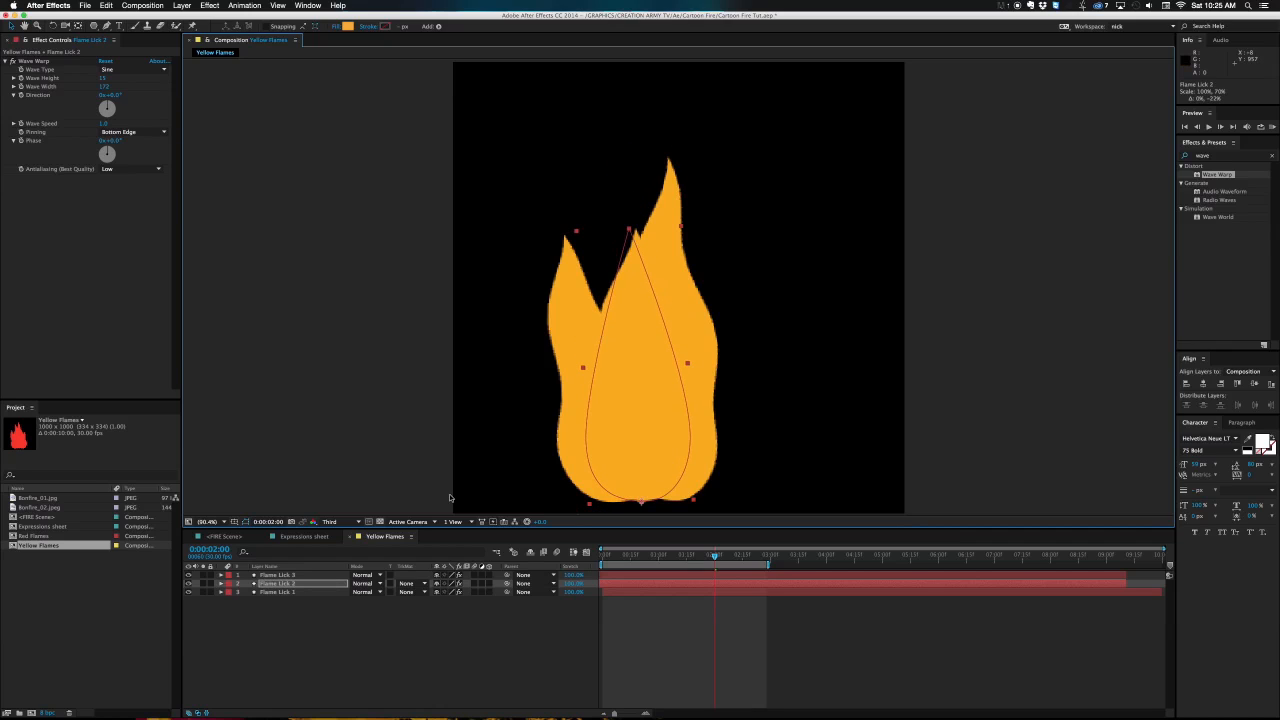
Add value+ in front of Flame Lick 2's sine rotation expression and rotate the lick to about -4.8°.
text(Math.sin(time*2)*3.3)
click(618, 601)
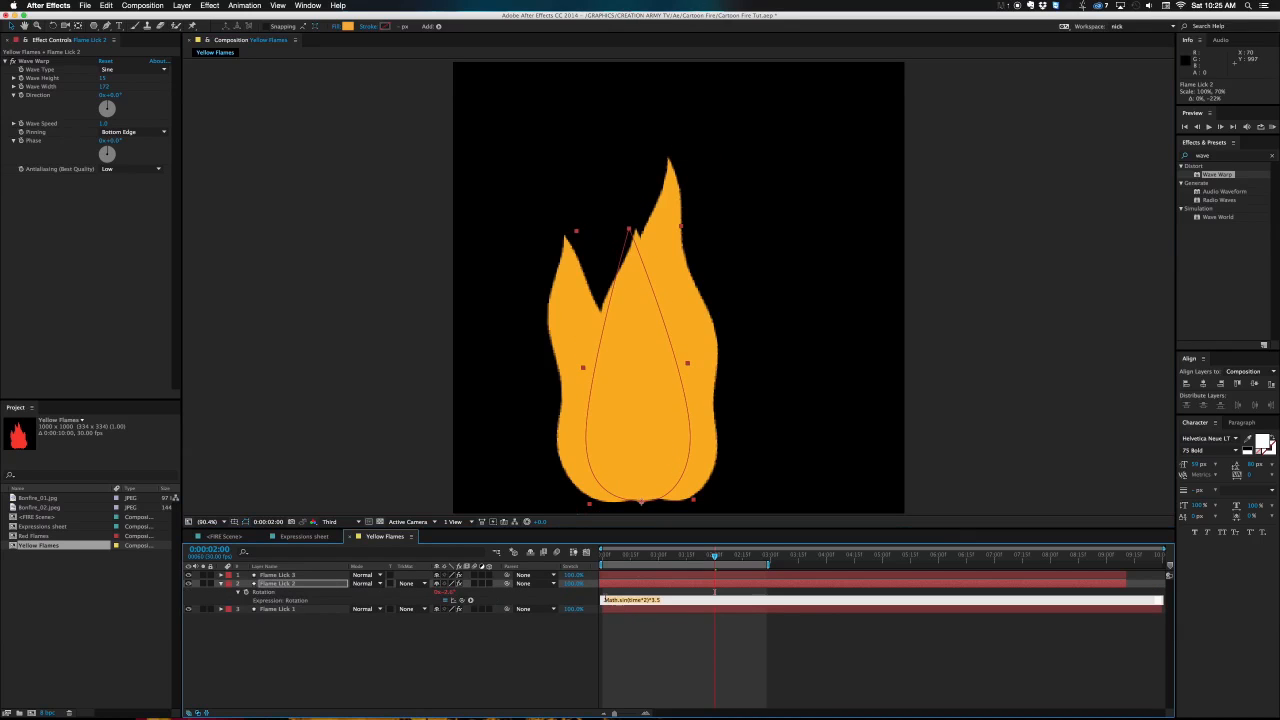
text(value+)
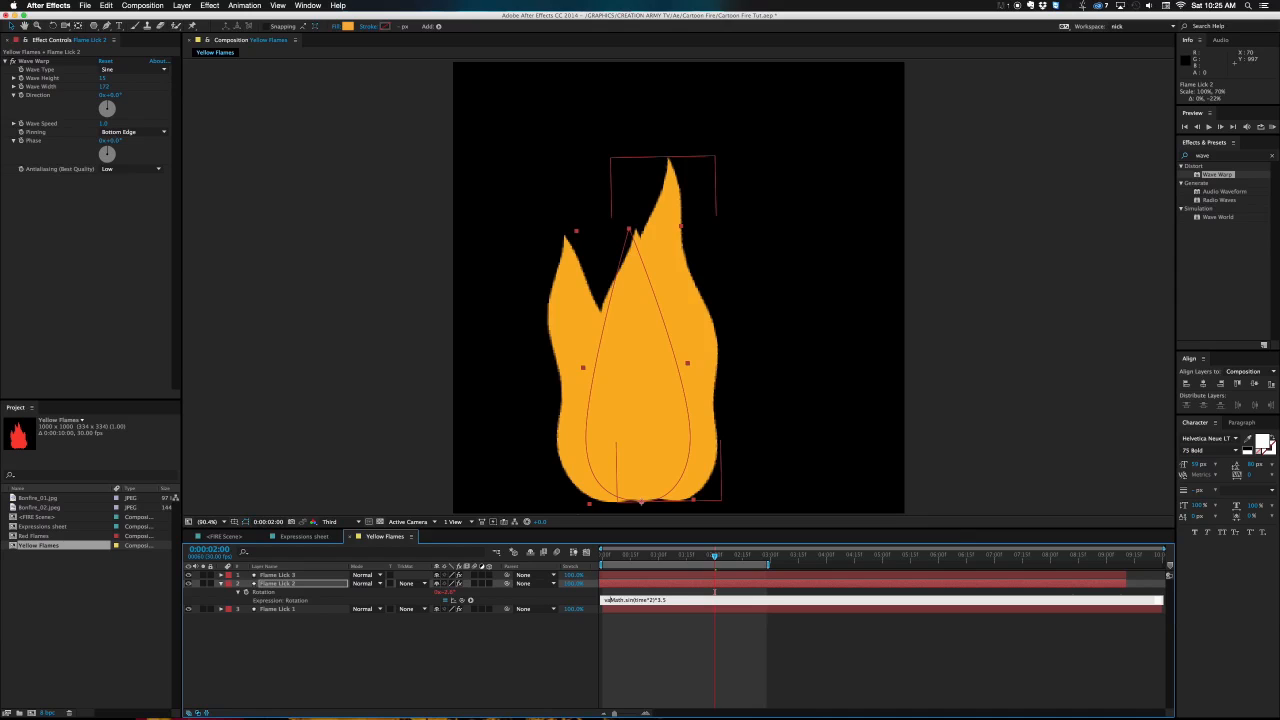
key(KP_Enter)
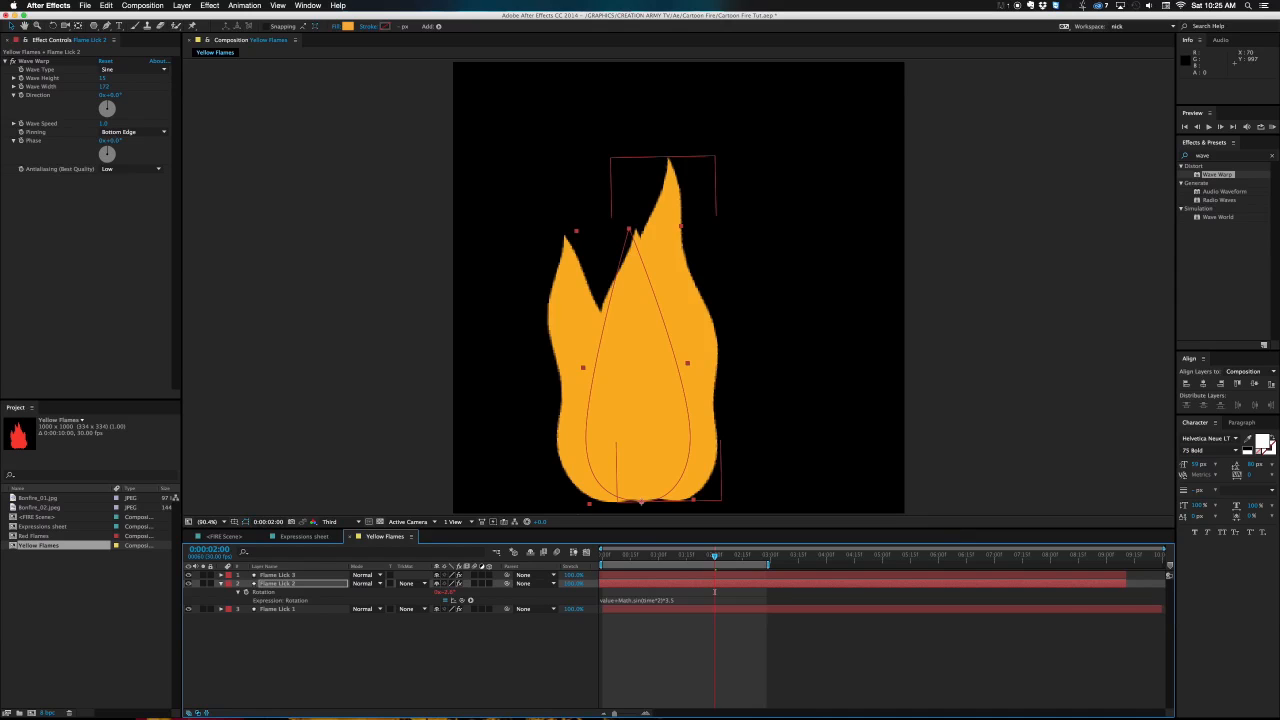
click(730, 331)
key(w)
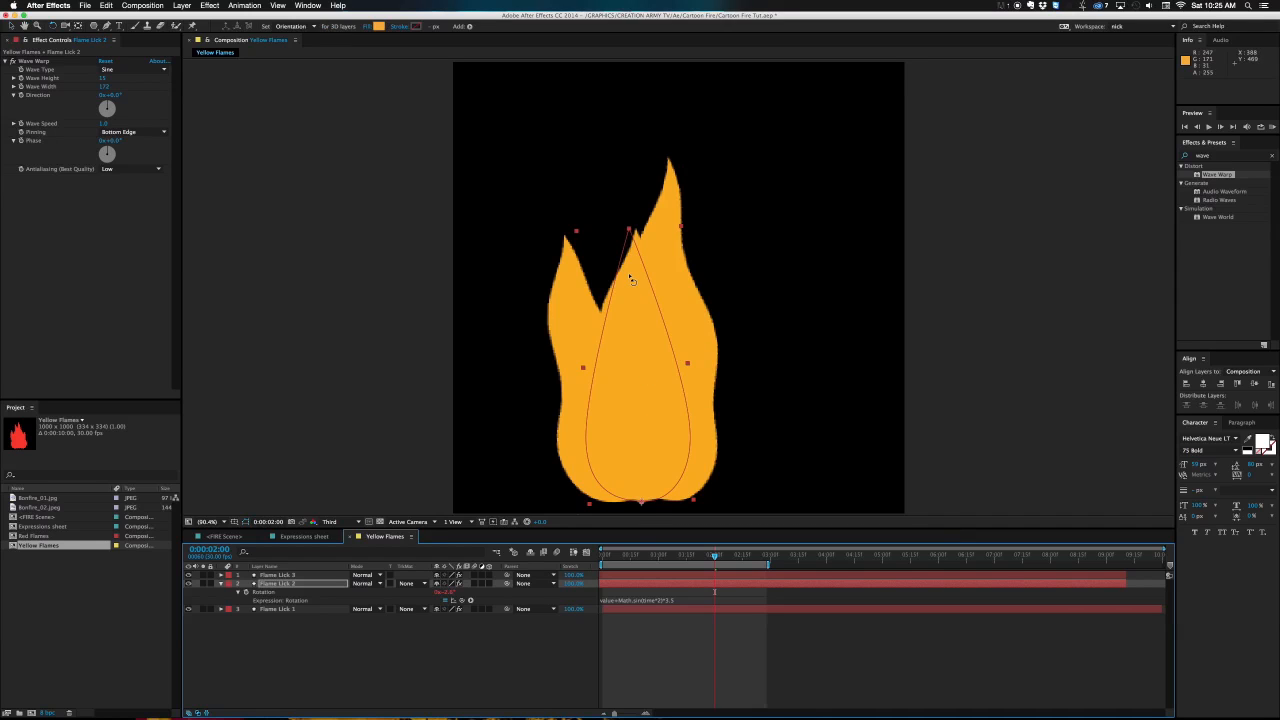
drag(634, 281, 610, 284)
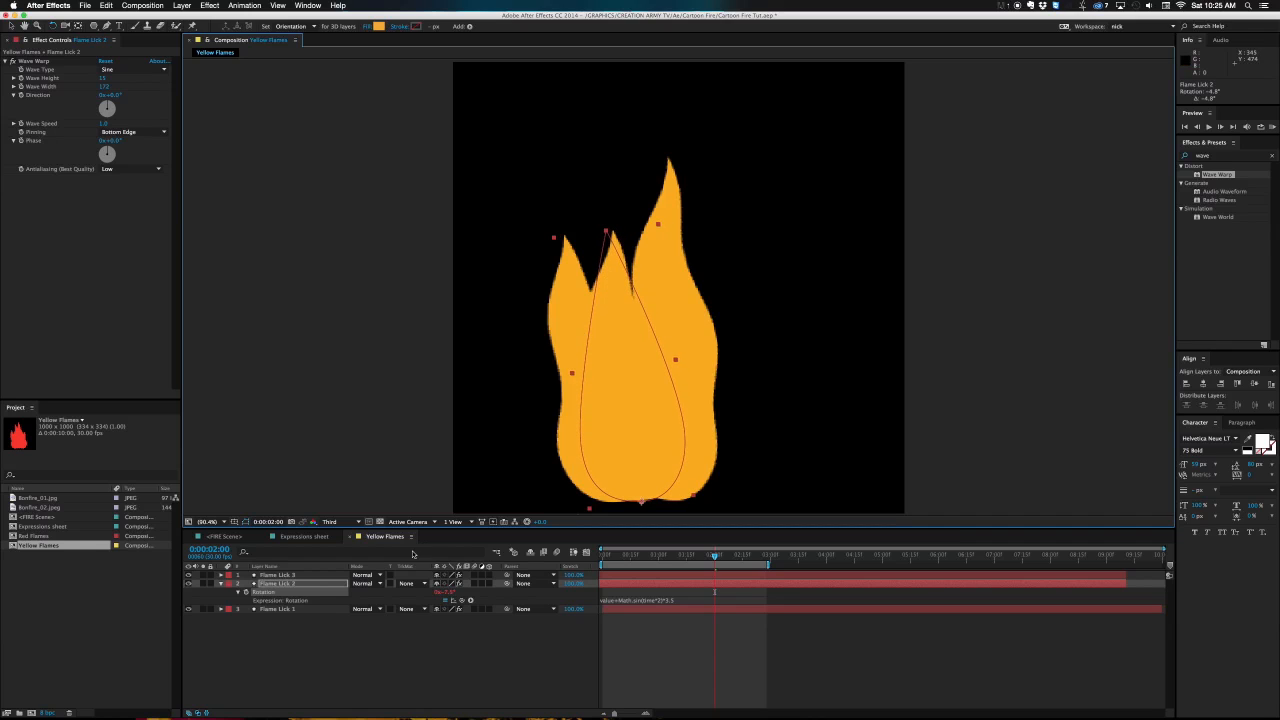
Move Flame Lick 3 right to about 564.7, 972.3 and rotate it clockwise to about 8.9°.
click(297, 577)
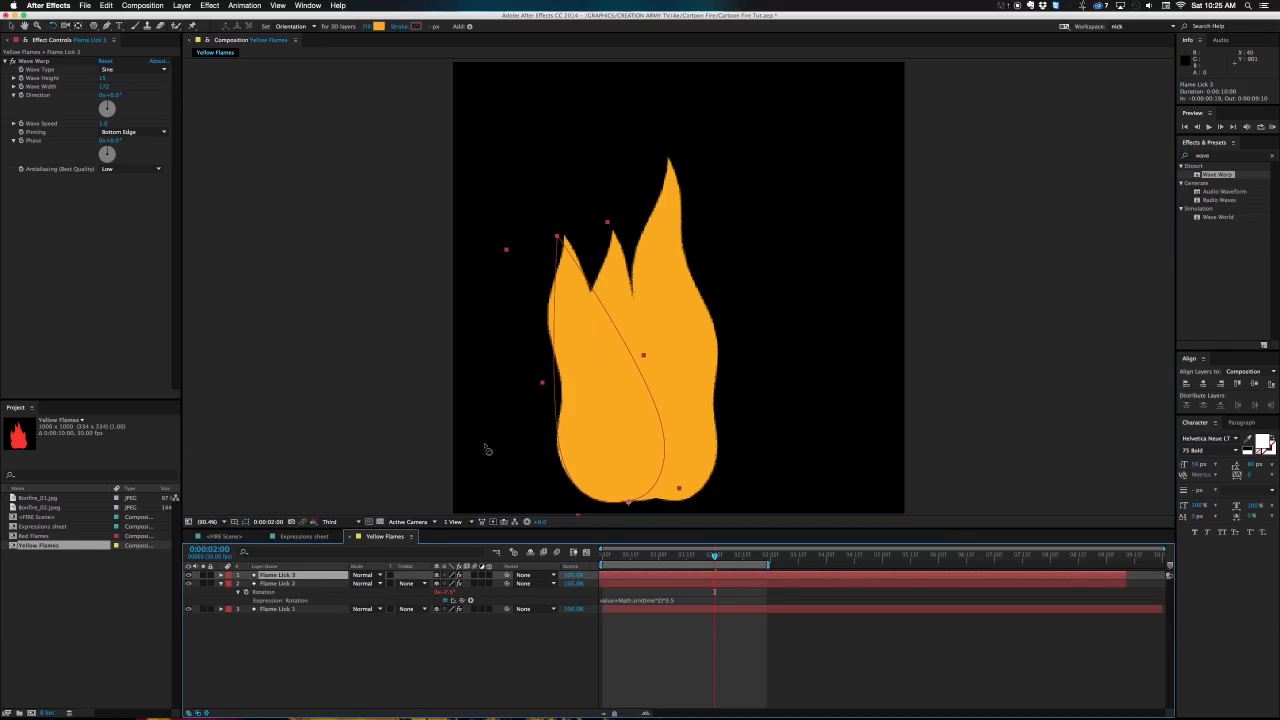
key(v)
drag(599, 355, 677, 354)
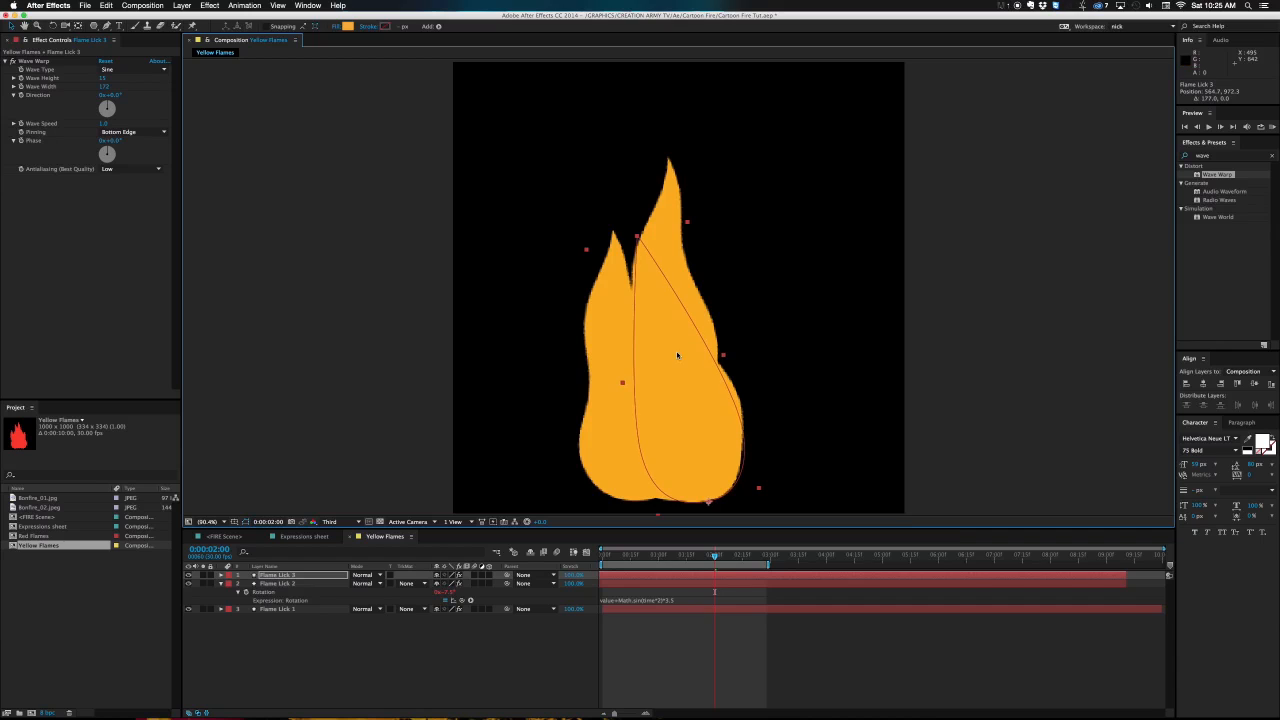
key(w)
drag(651, 307, 726, 305)
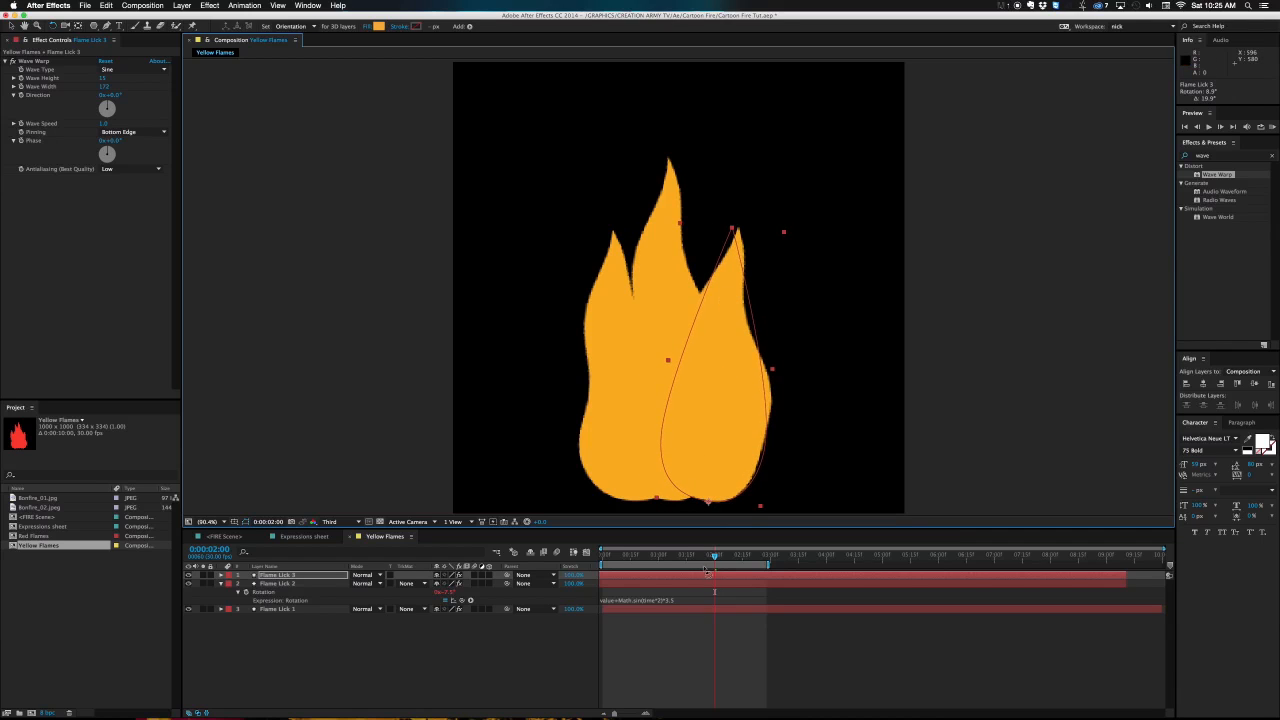
Slide the Flame Lick 3 layer 17 frames earlier and reveal the rotation expressions of Flame Lick 3 and Flame Lick 1.
drag(721, 579, 688, 580)
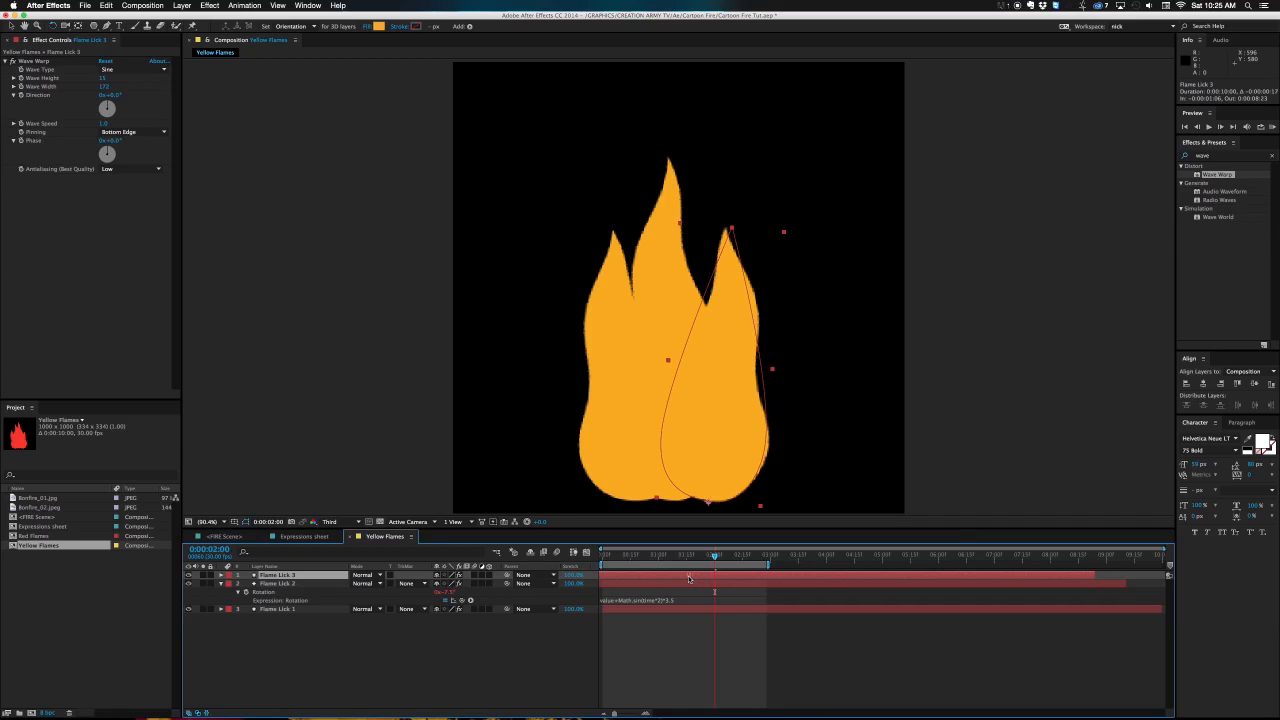
key(e)
key(e)
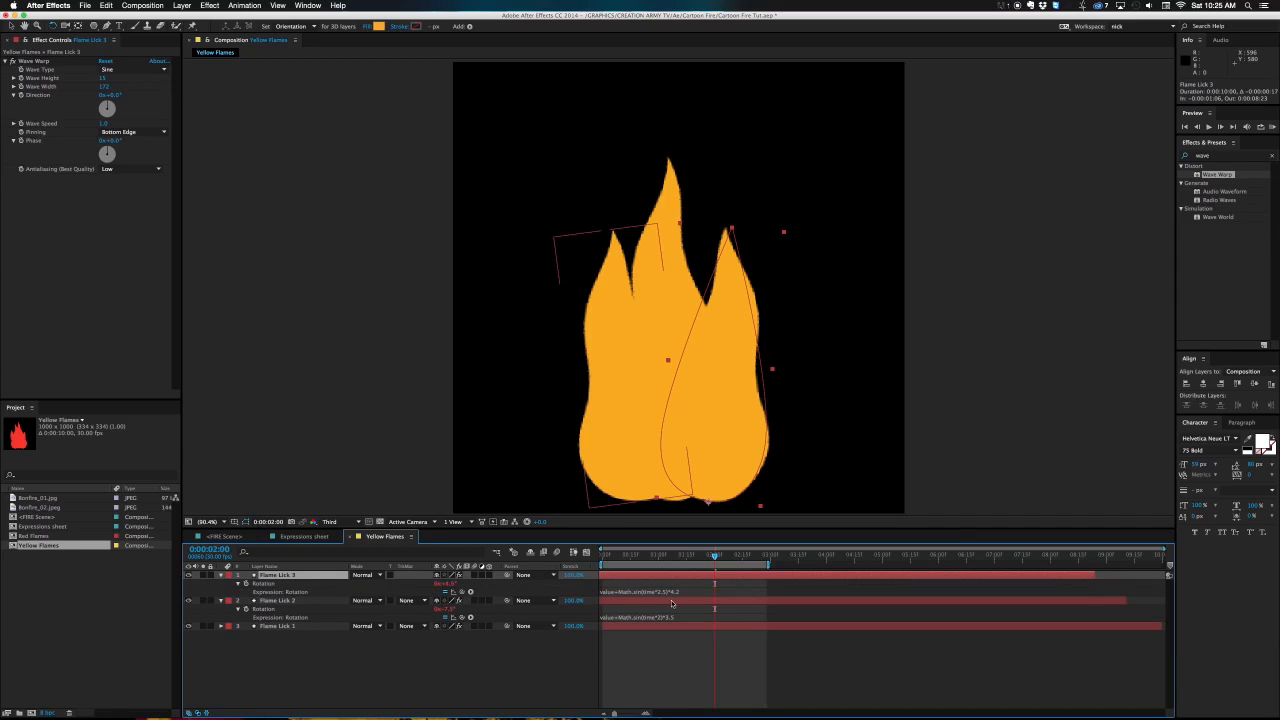
click(326, 629)
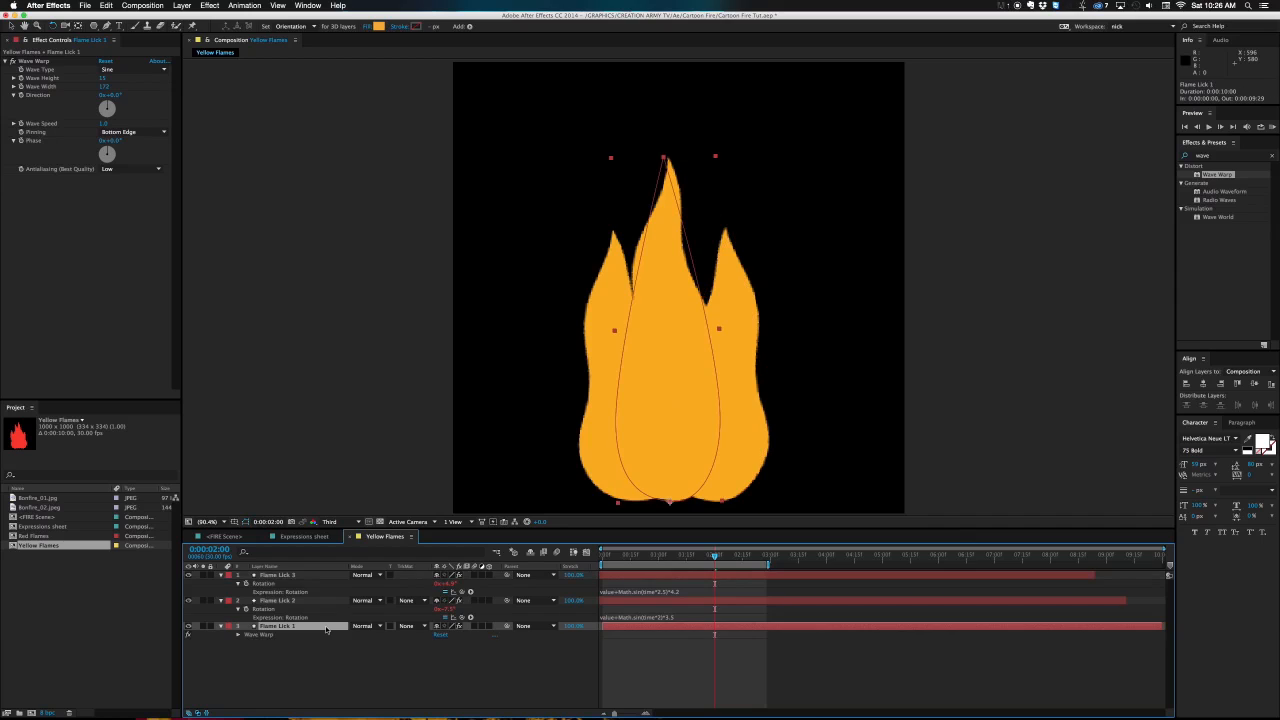
key(e)
key(e)
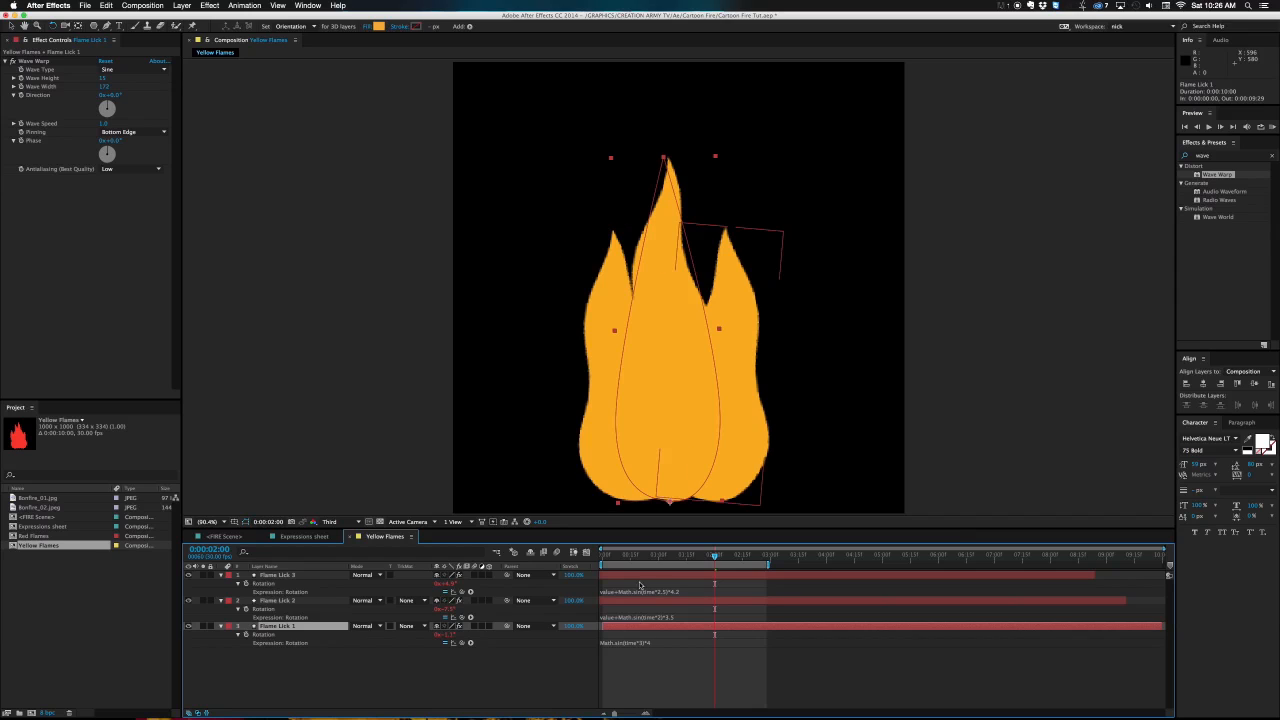
key(v)
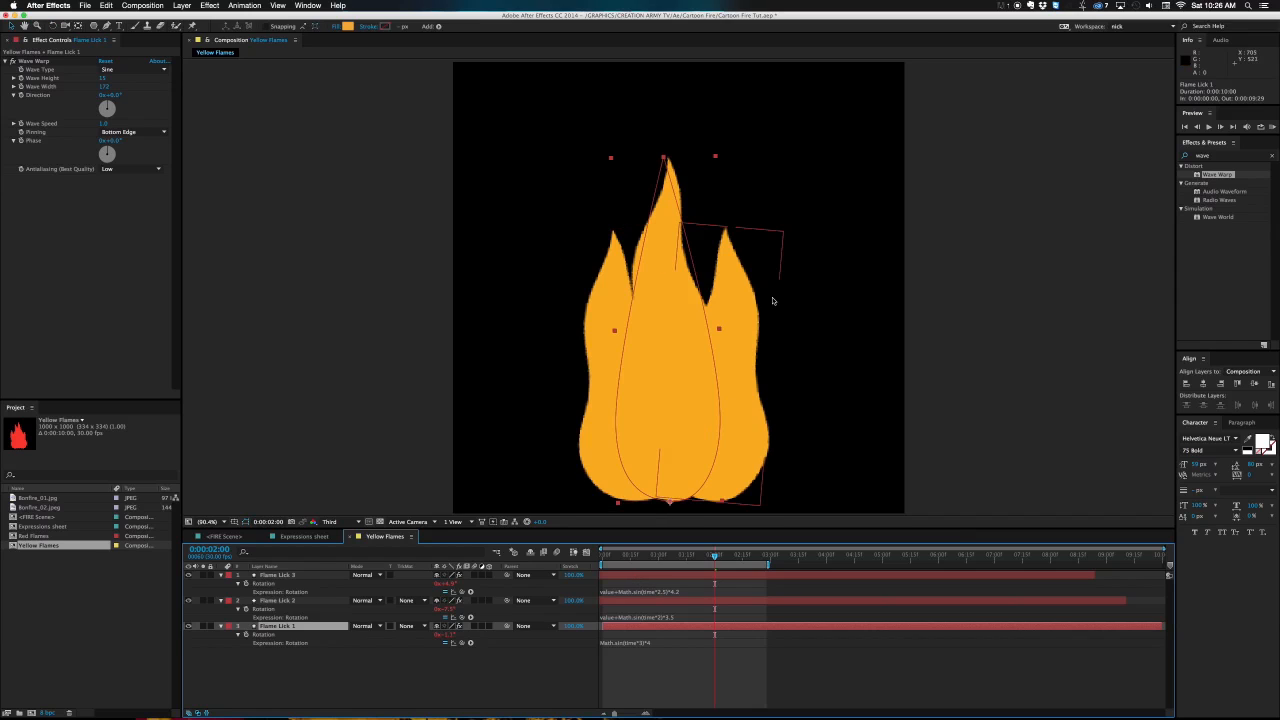
Rotate Flame Lick 3 to about 10.5°, tilt Flame Lick 2 further counterclockwise and move its base to about 436.4, 972.3.
click(750, 296)
drag(750, 296, 734, 268)
key(w)
click(620, 262)
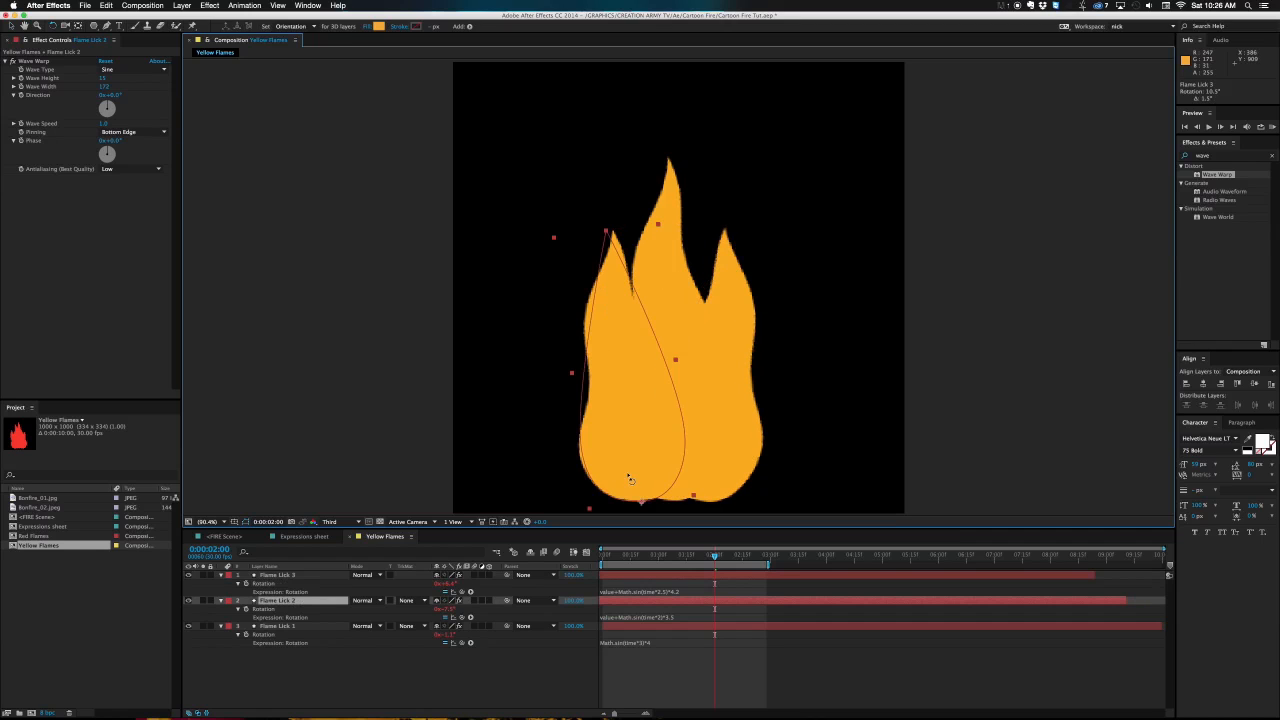
drag(629, 289, 609, 353)
key(v)
Make Flame Lick 3 slightly shorter and move it left to about 537.1, 972.3, checking the sway around 0:00:01:22.
click(733, 277)
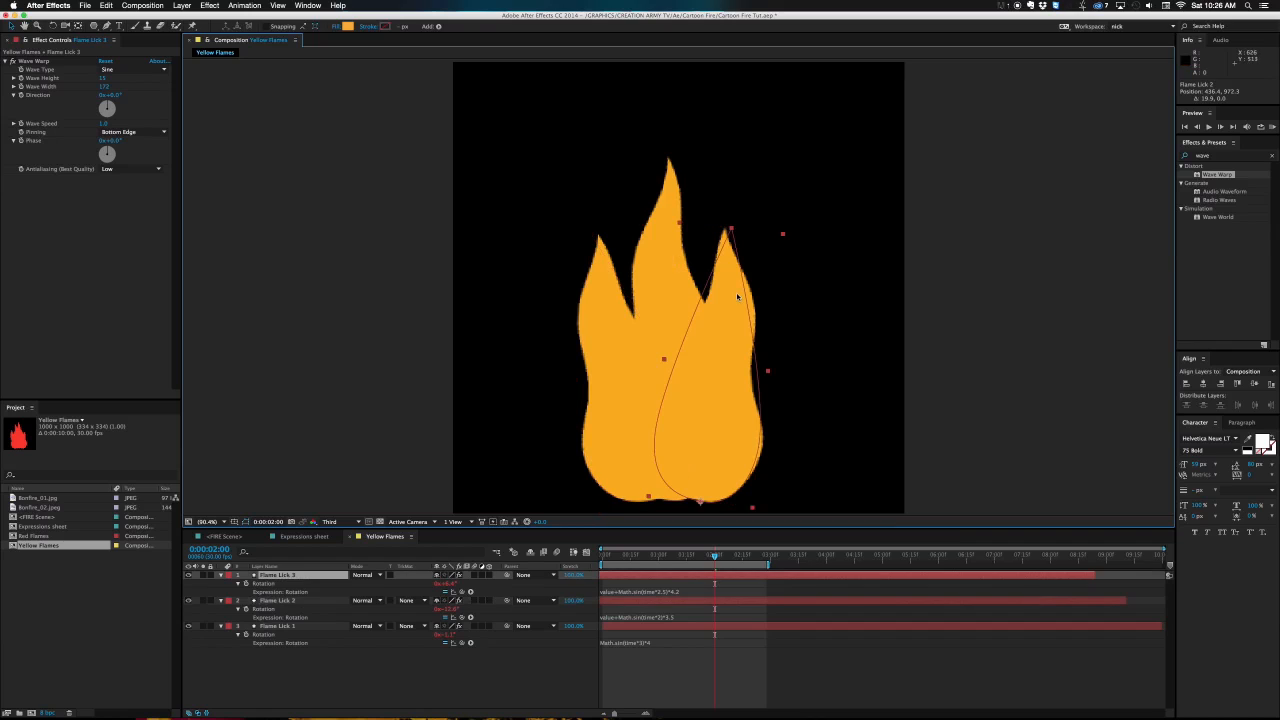
key(w)
mouse_move(733, 277)
mouse_down()
mouse_move(740, 238)
mouse_move(734, 258)
mouse_up()
key(v)
drag(728, 362, 723, 363)
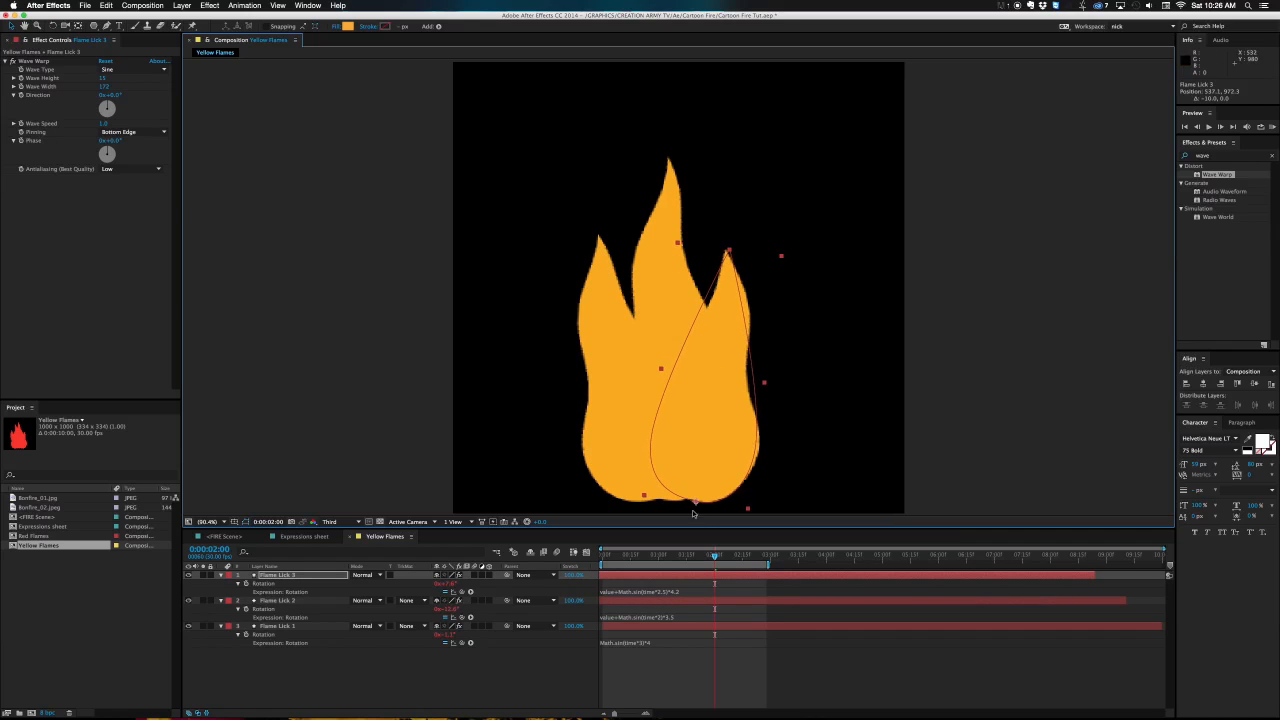
mouse_move(688, 555)
mouse_down()
mouse_move(658, 547)
mouse_move(721, 550)
mouse_move(699, 550)
mouse_up()
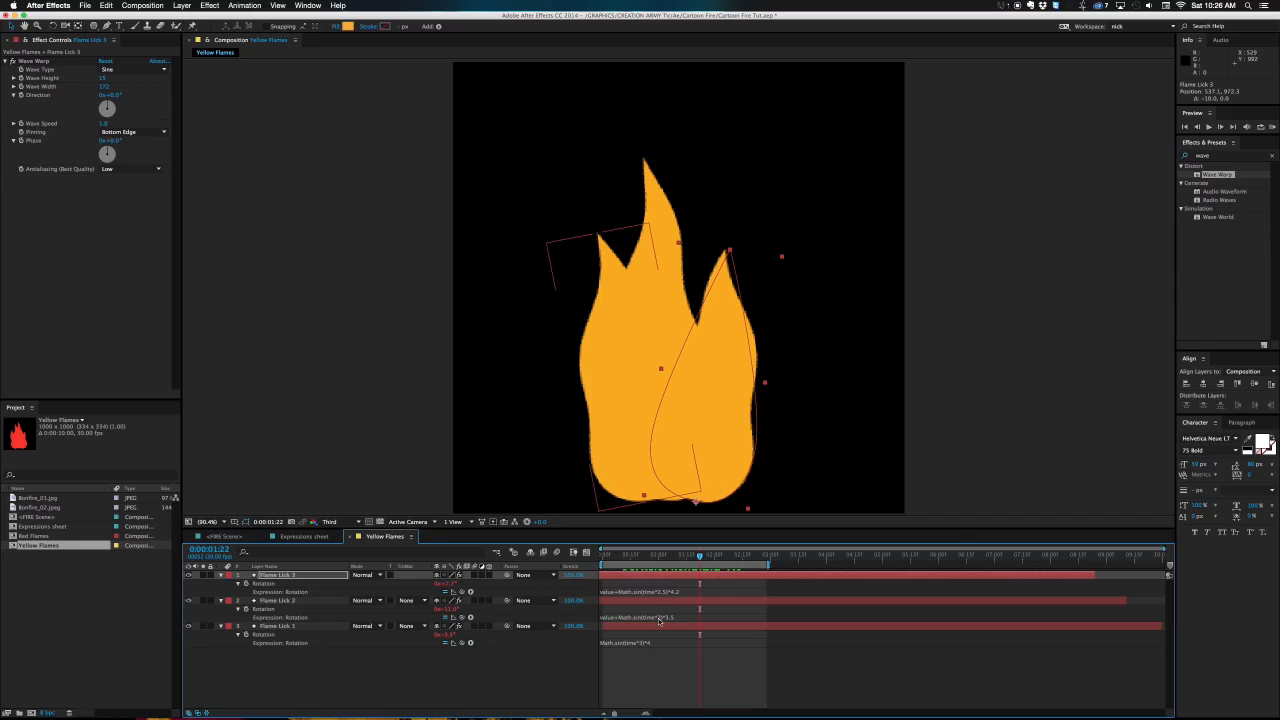
Try changing Flame Lick 2's rotation expression to use time1.5 inside the sine, and undo the edit.
click(661, 618)
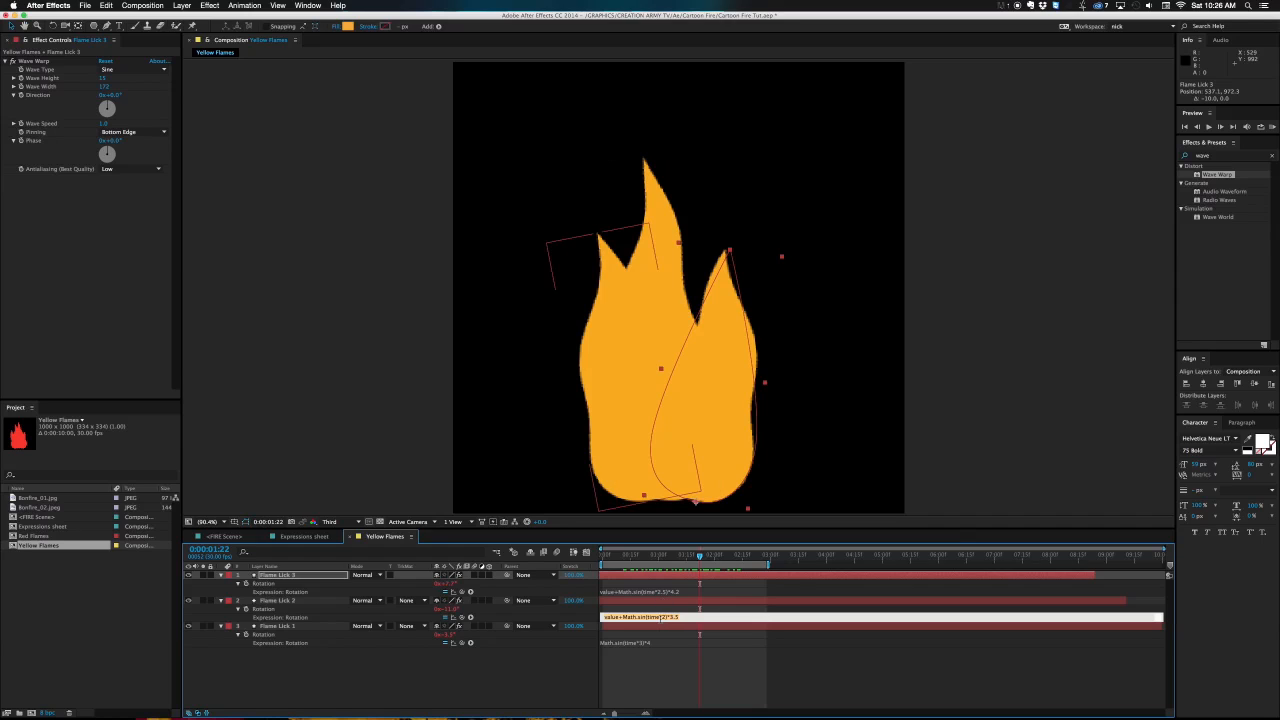
click(661, 619)
click(585, 514)
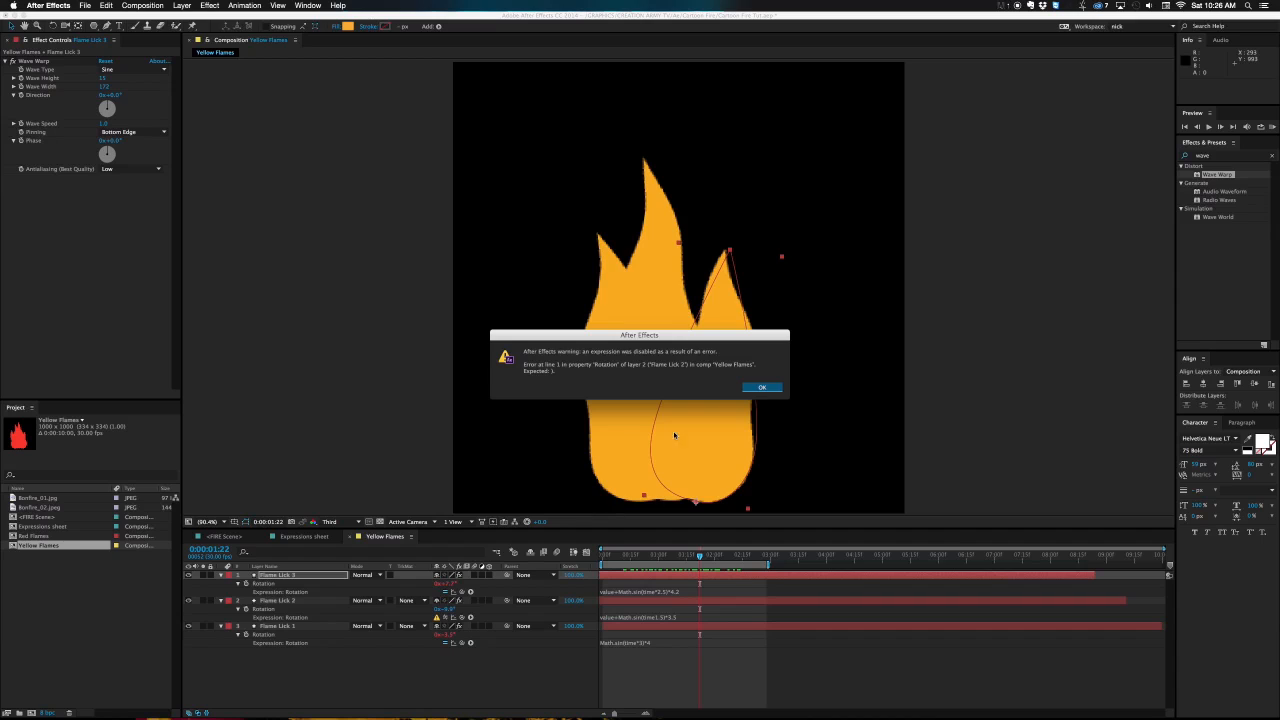
click(757, 386)
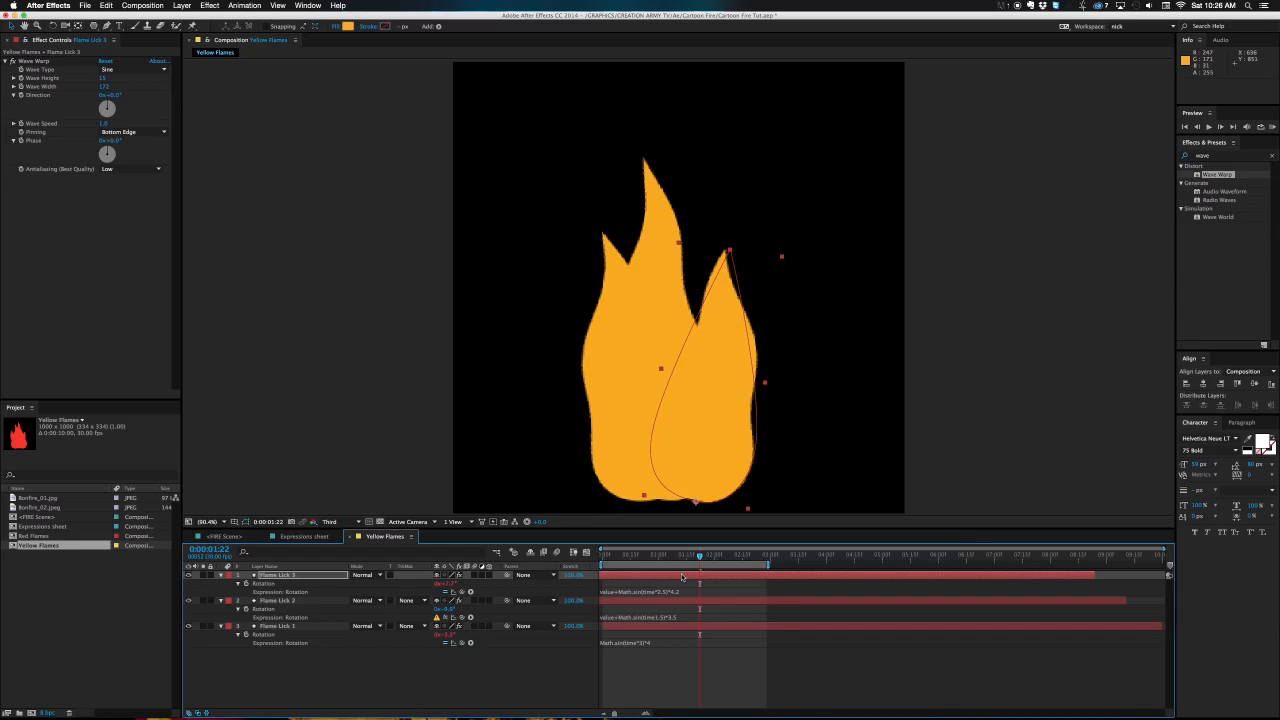
key(super+z)
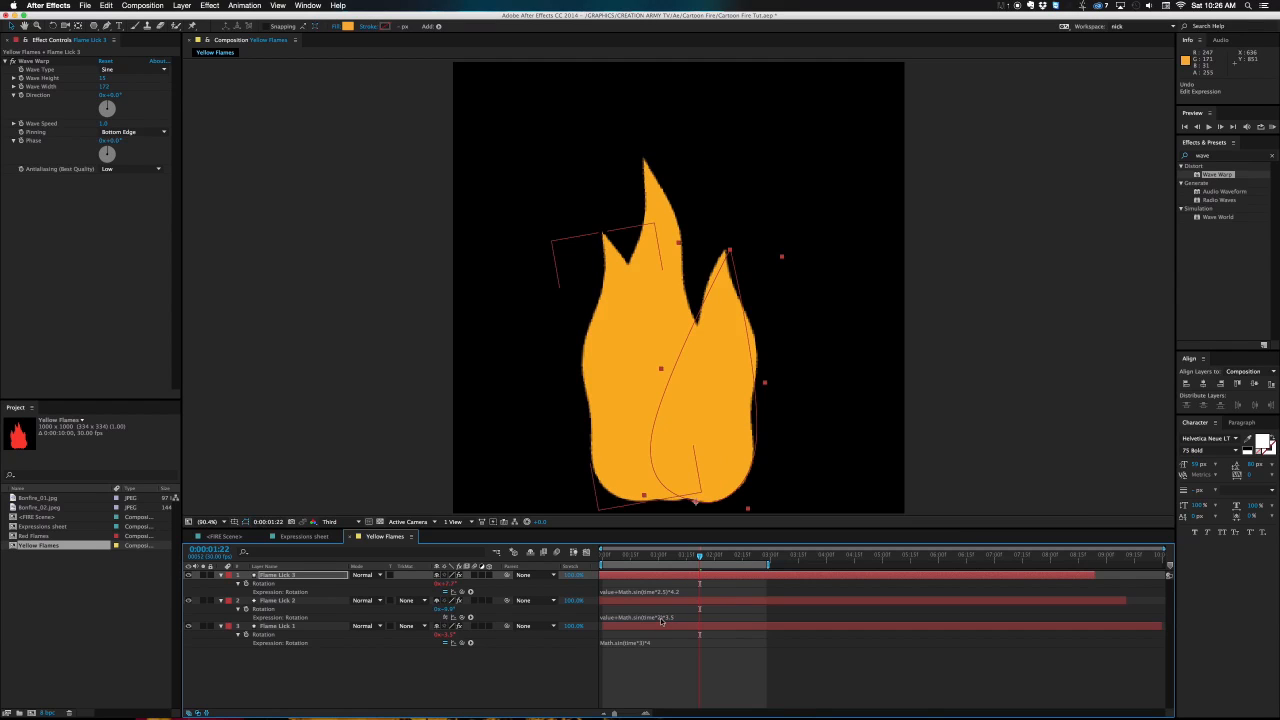
Change the sine term in Flame Lick 2's rotation expression to time*1.5 and preview the slower sway.
click(668, 618)
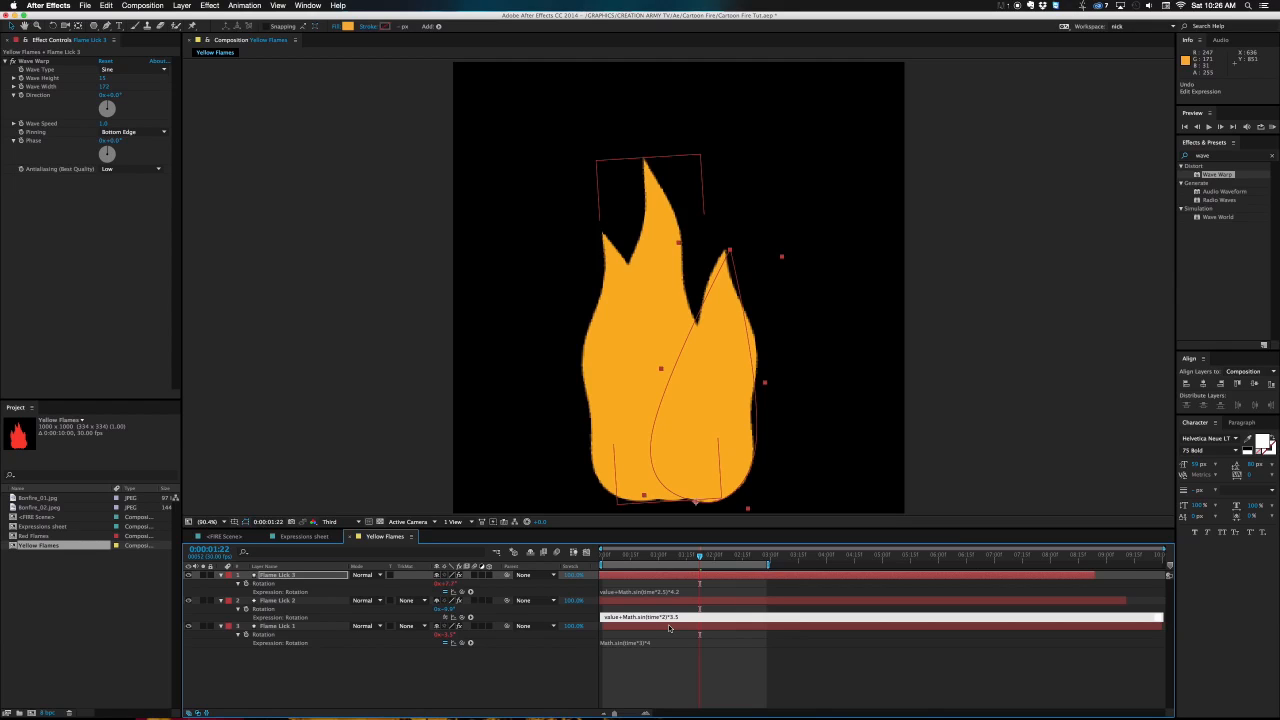
text(5)
key(KP_Enter)
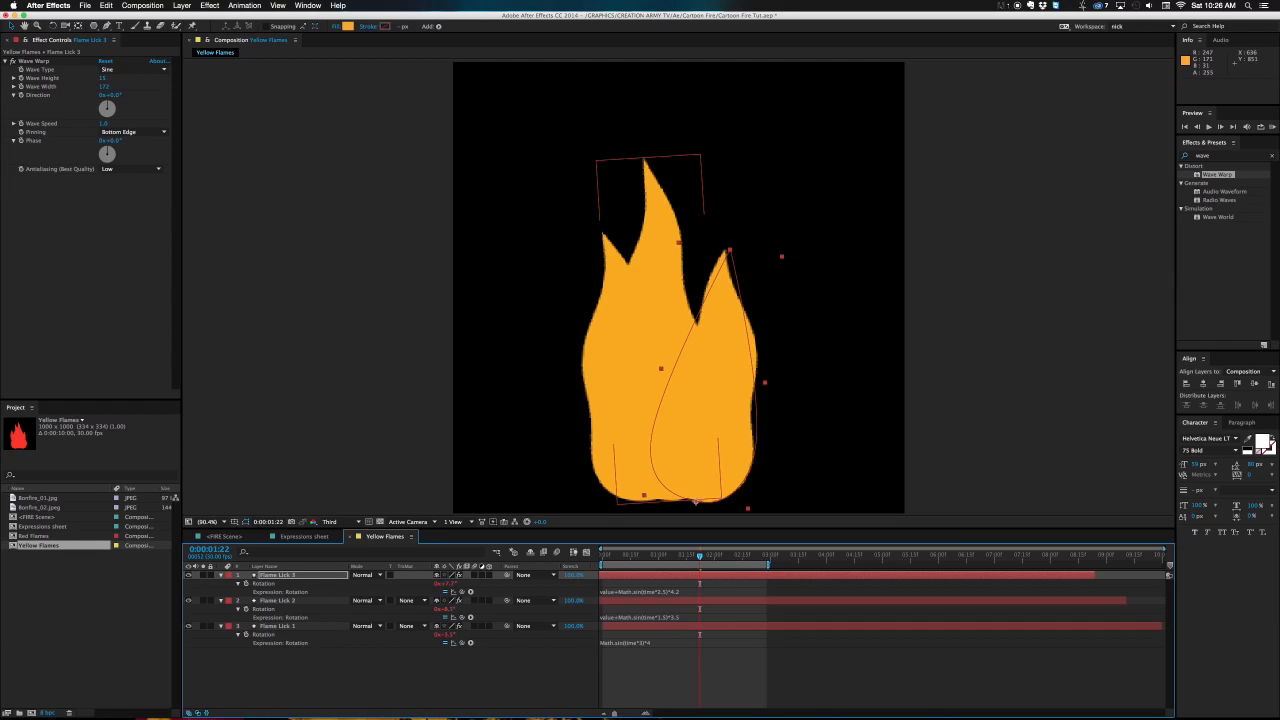
drag(641, 557, 648, 555)
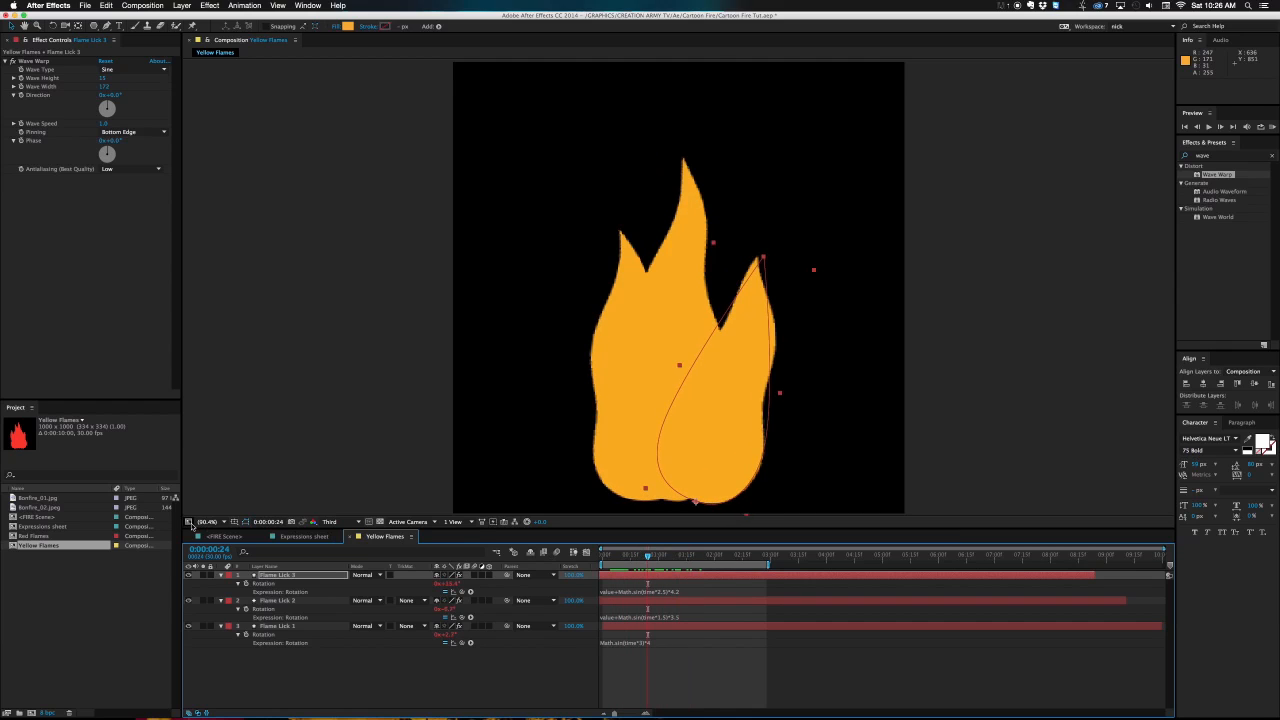
Add the Yellow Flames composition above Red Flames in <FIRE Scene> and move its anchor point down to the flame base.
click(224, 537)
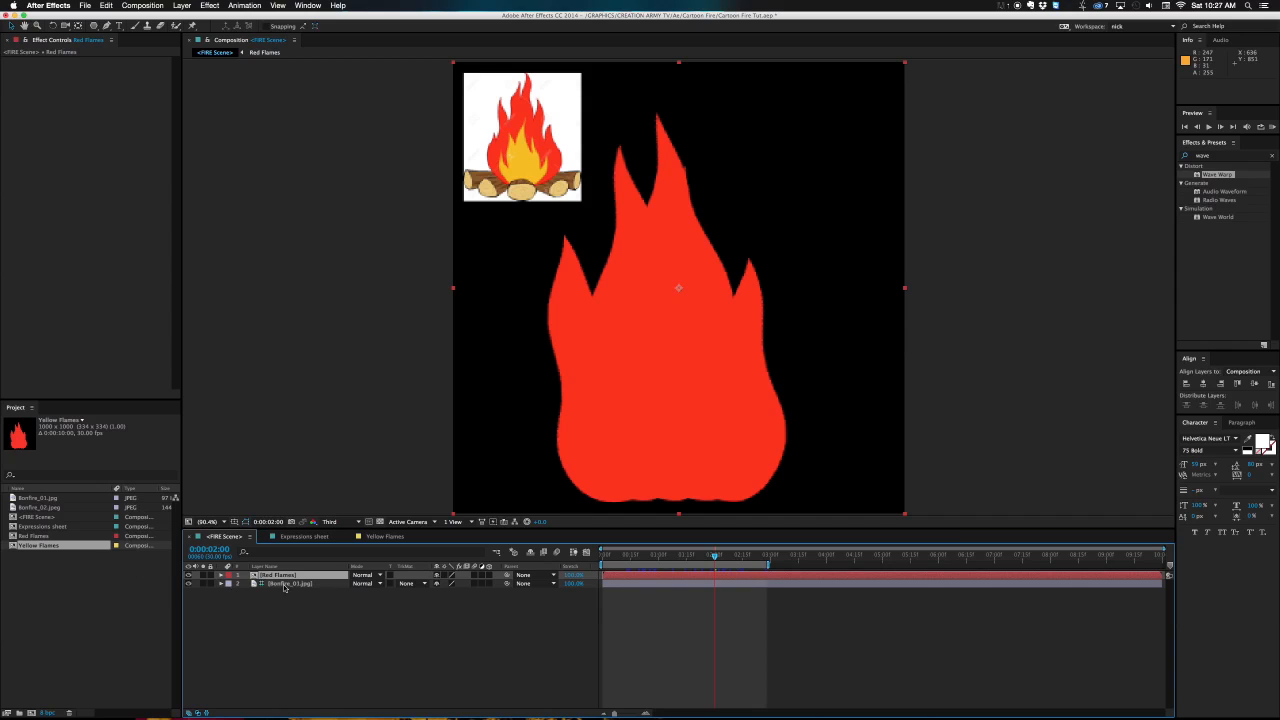
drag(48, 548, 260, 574)
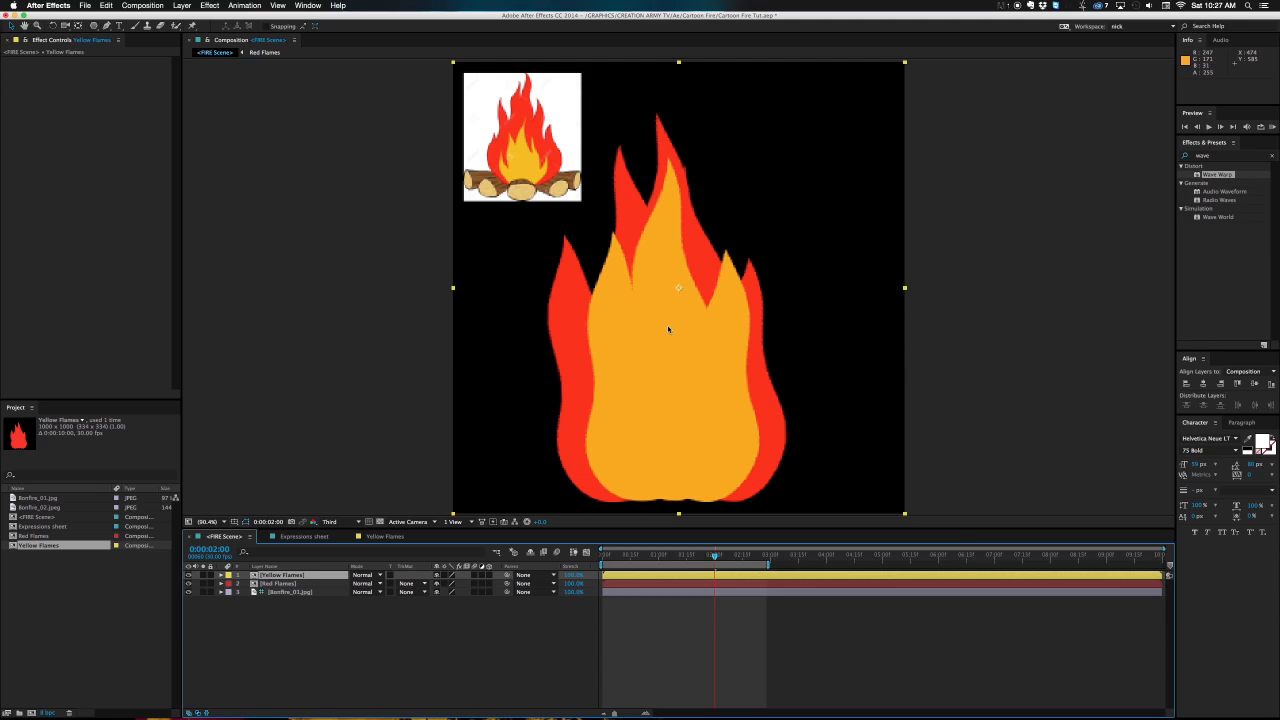
key(y)
drag(678, 288, 676, 488)
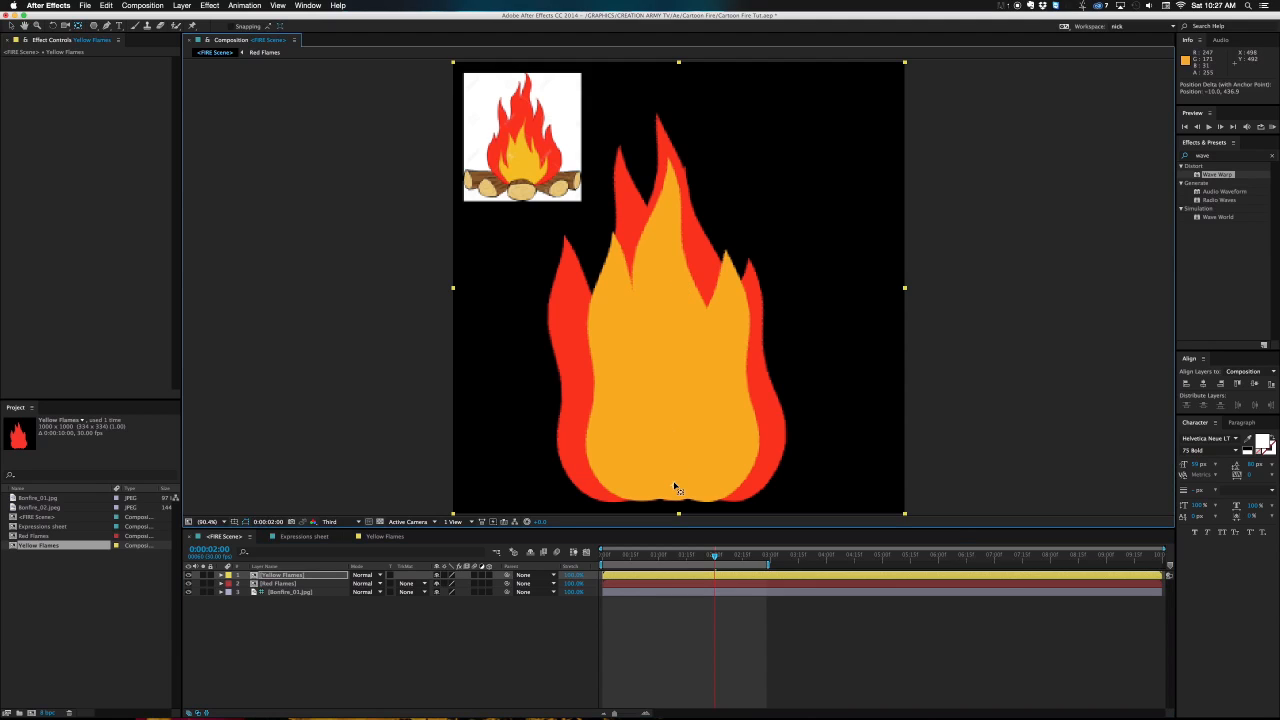
Scale Yellow Flames down to about 82% from its base and slide its layer 20 frames earlier.
key(v)
drag(454, 63, 498, 139)
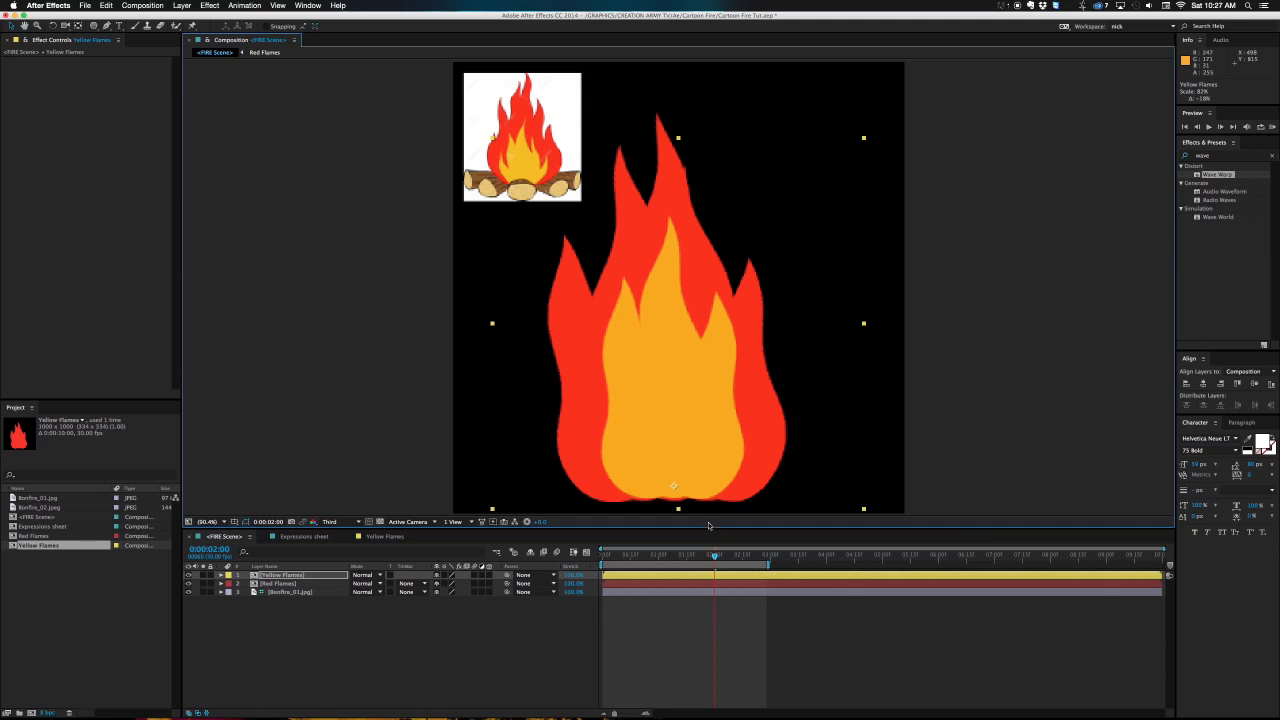
drag(698, 556, 633, 556)
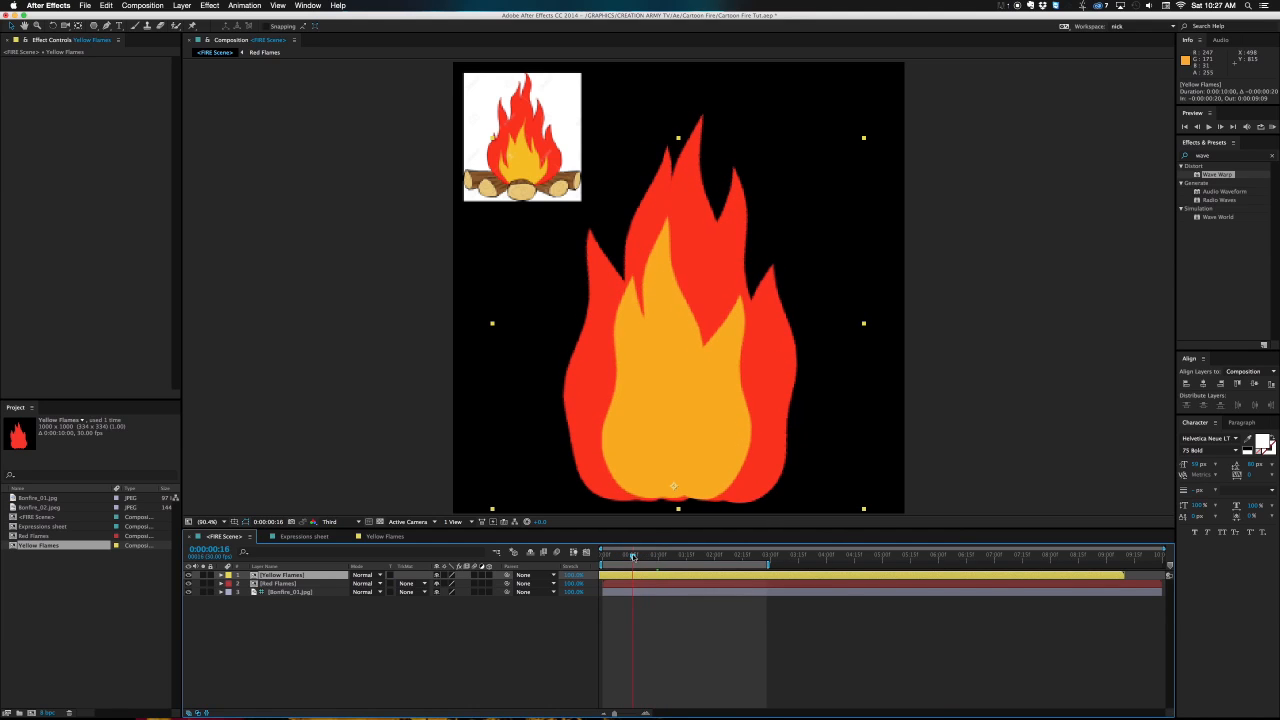
Try shifting Yellow Flames up and to the left over the red flames, and undo both moves.
drag(654, 447, 620, 415)
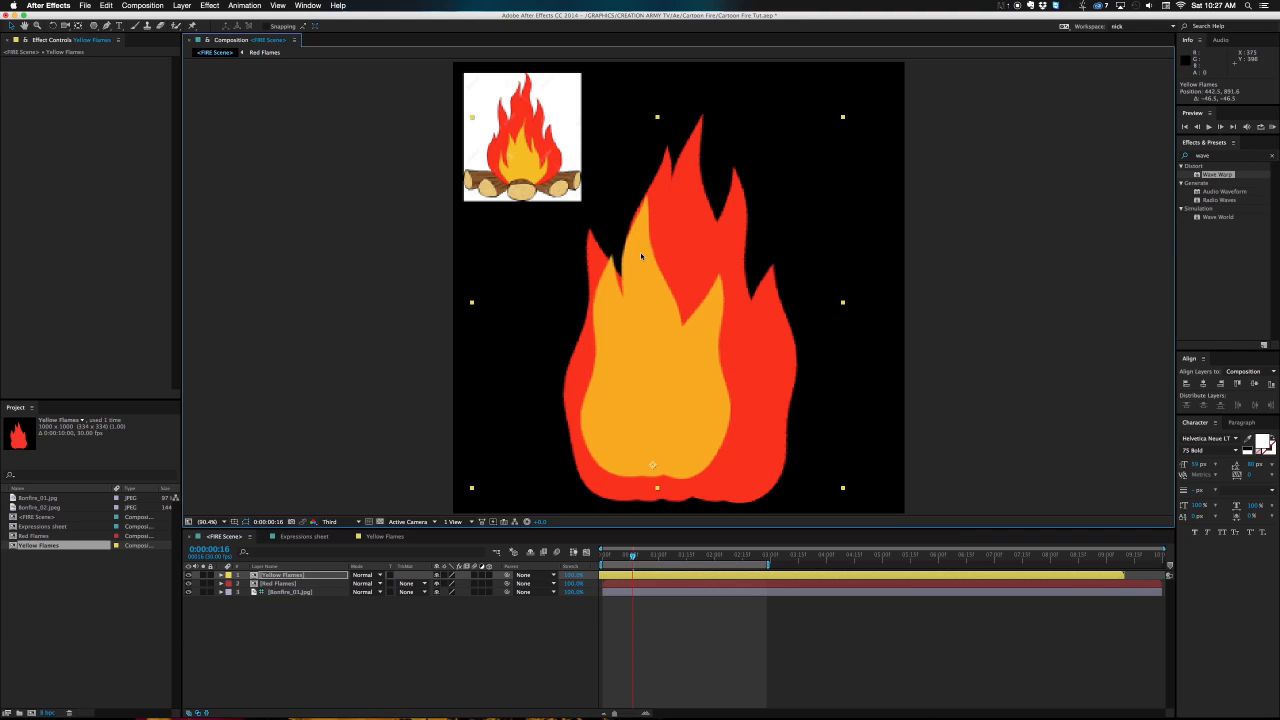
drag(622, 336, 608, 343)
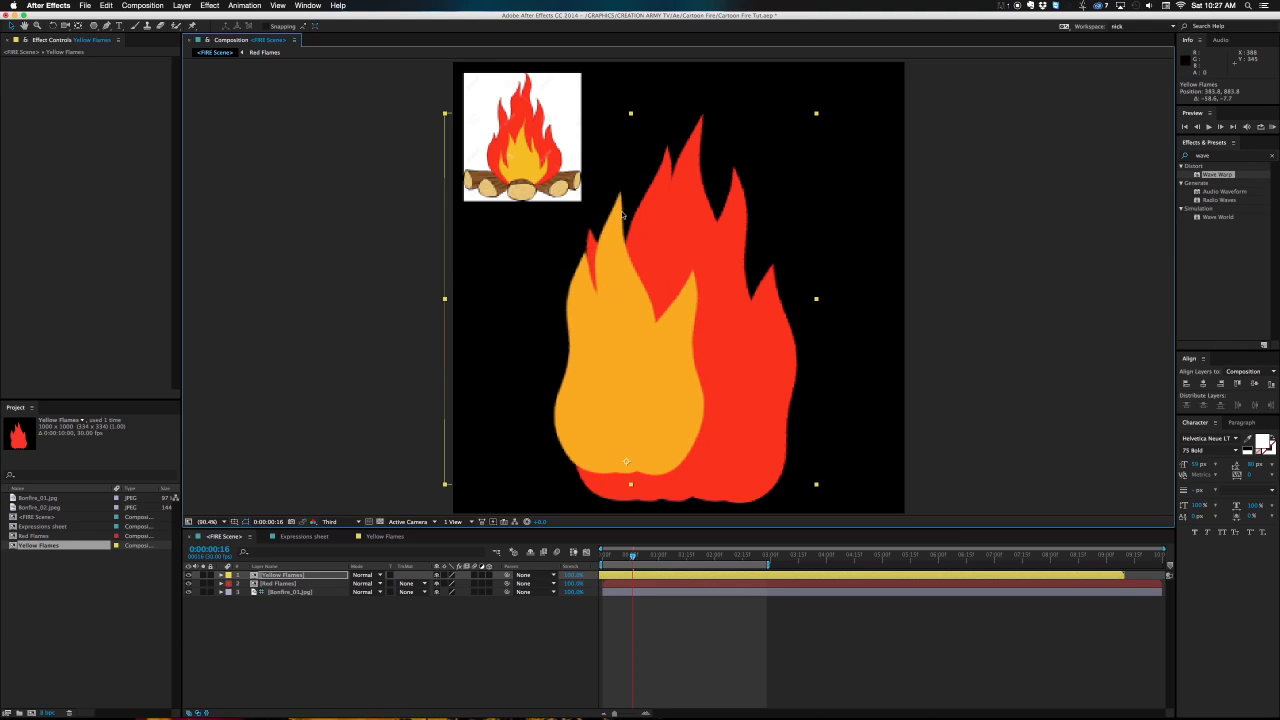
key(super+z)
key(super+z)
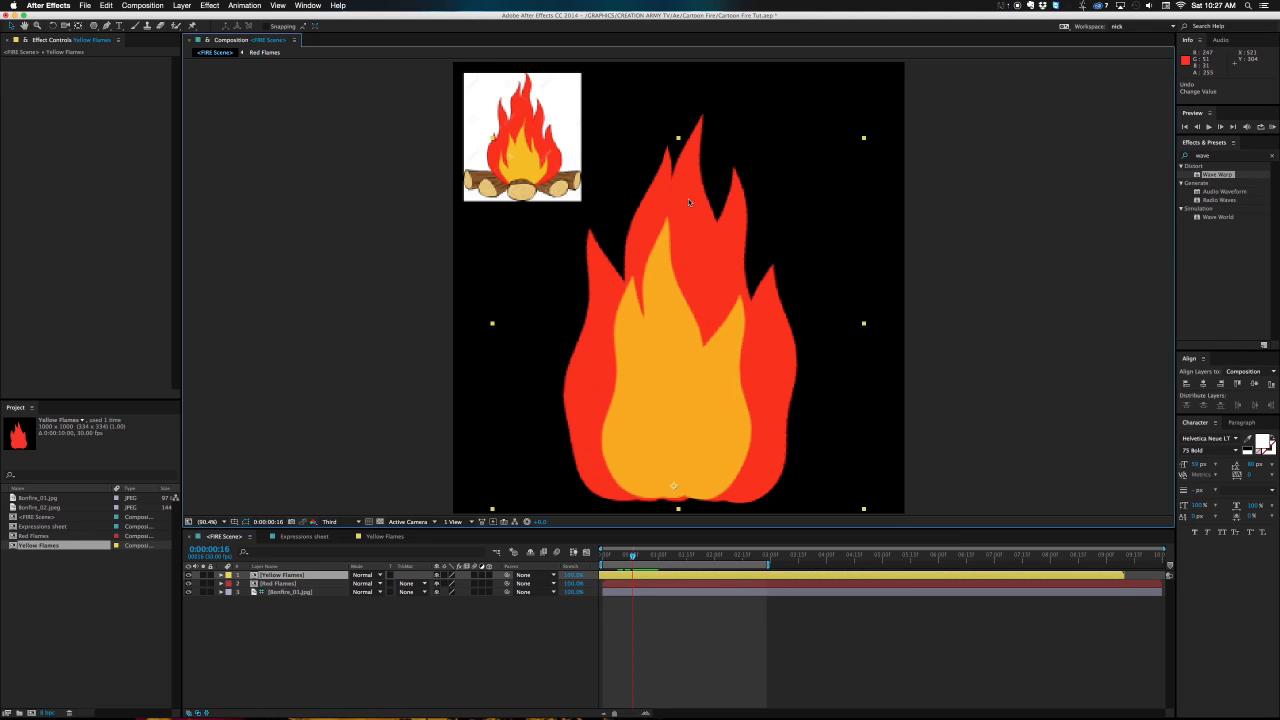
Scale Yellow Flames down further, raise it to about 488.9, 933.6 and preview the combined flame motion.
drag(494, 142, 508, 168)
drag(686, 406, 684, 403)
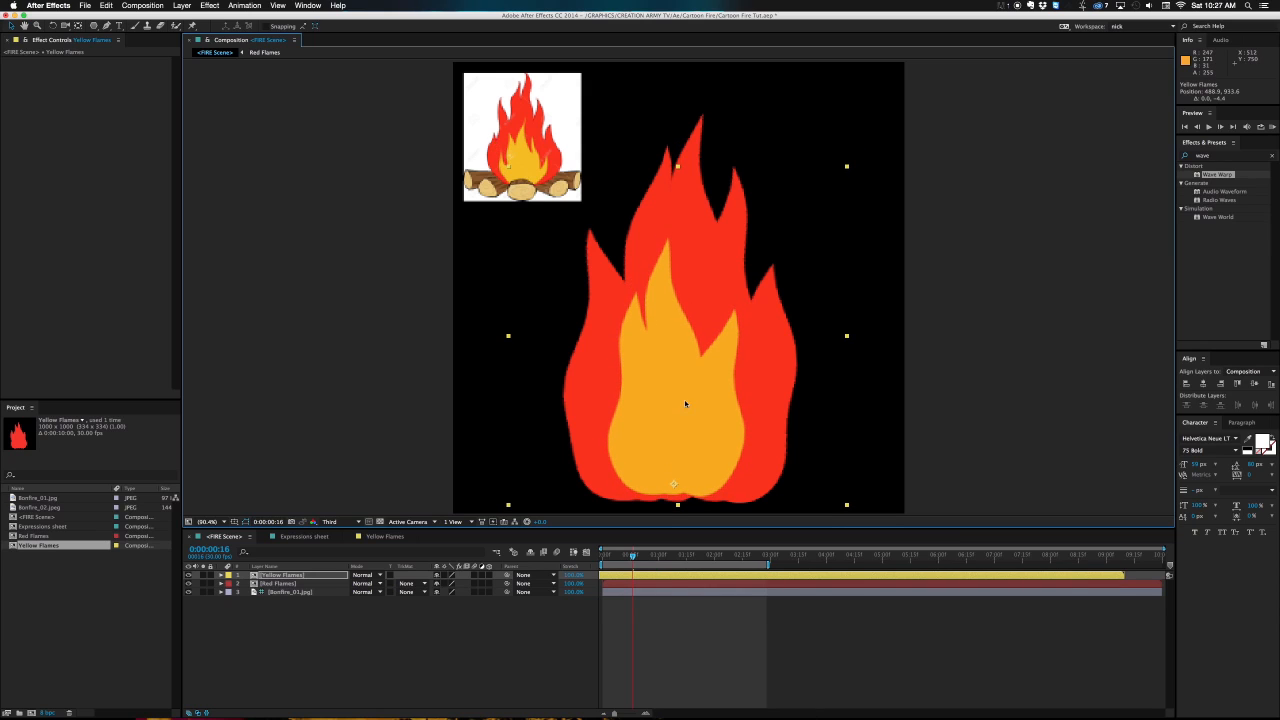
drag(614, 557, 639, 556)
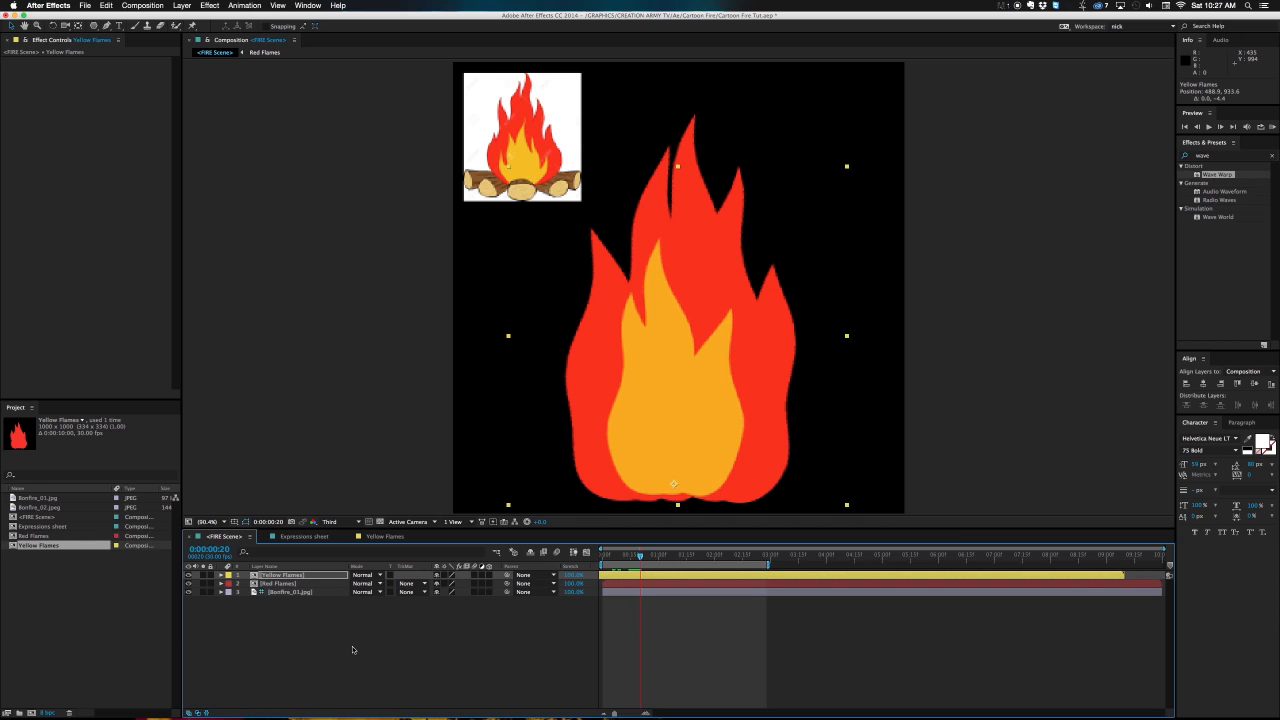
Create an adjustment layer above the flames in <FIRE Scene> and name it GLOW.
click(336, 608)
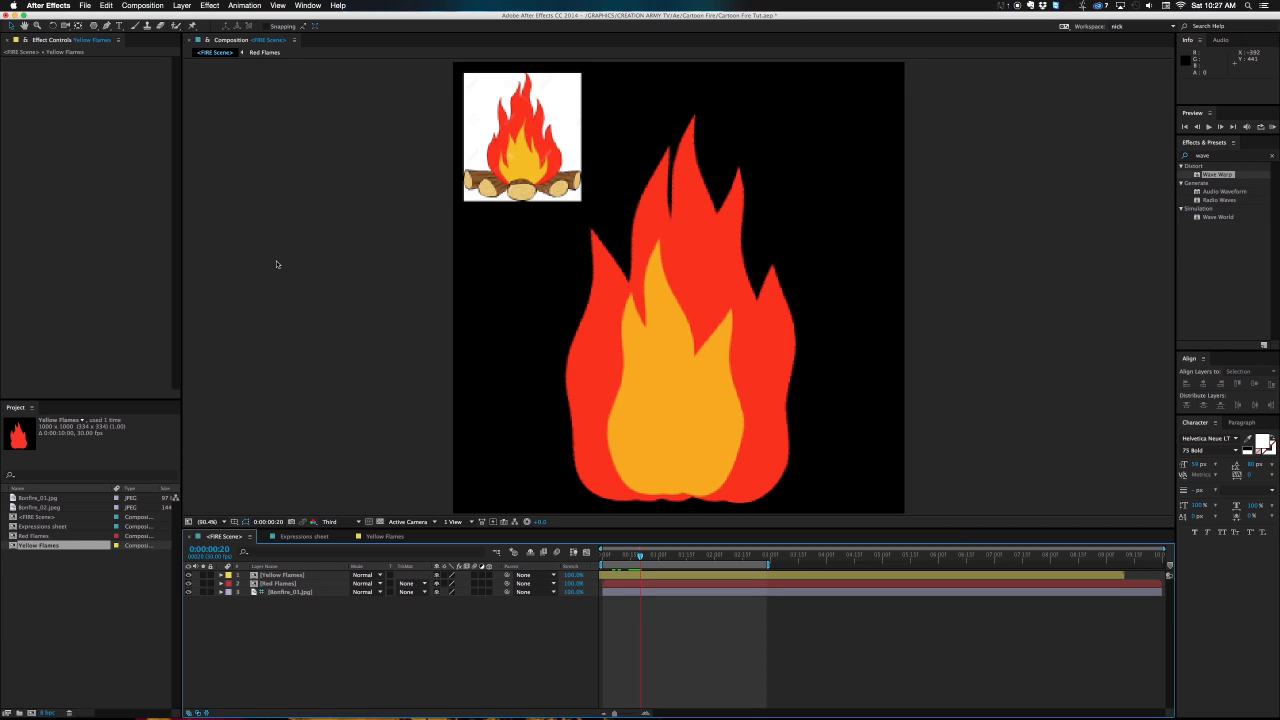
key(super+alt+y)
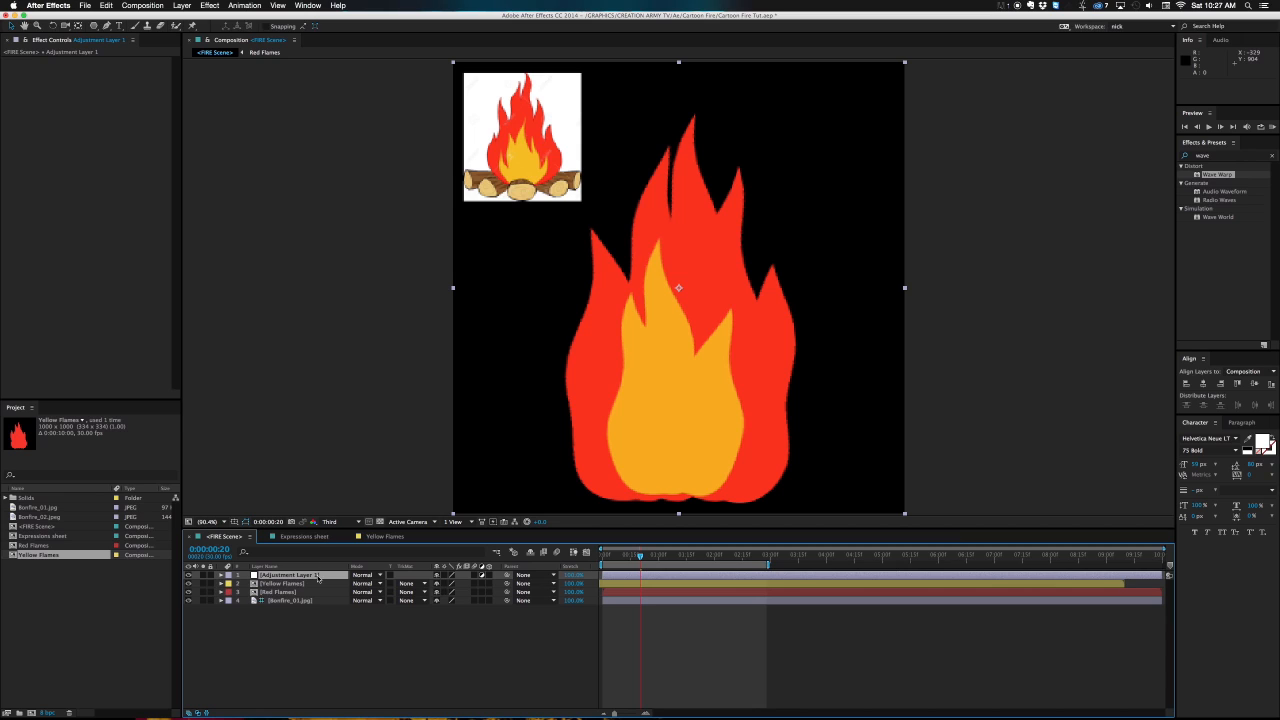
click(318, 578)
key(Return)
text(d)
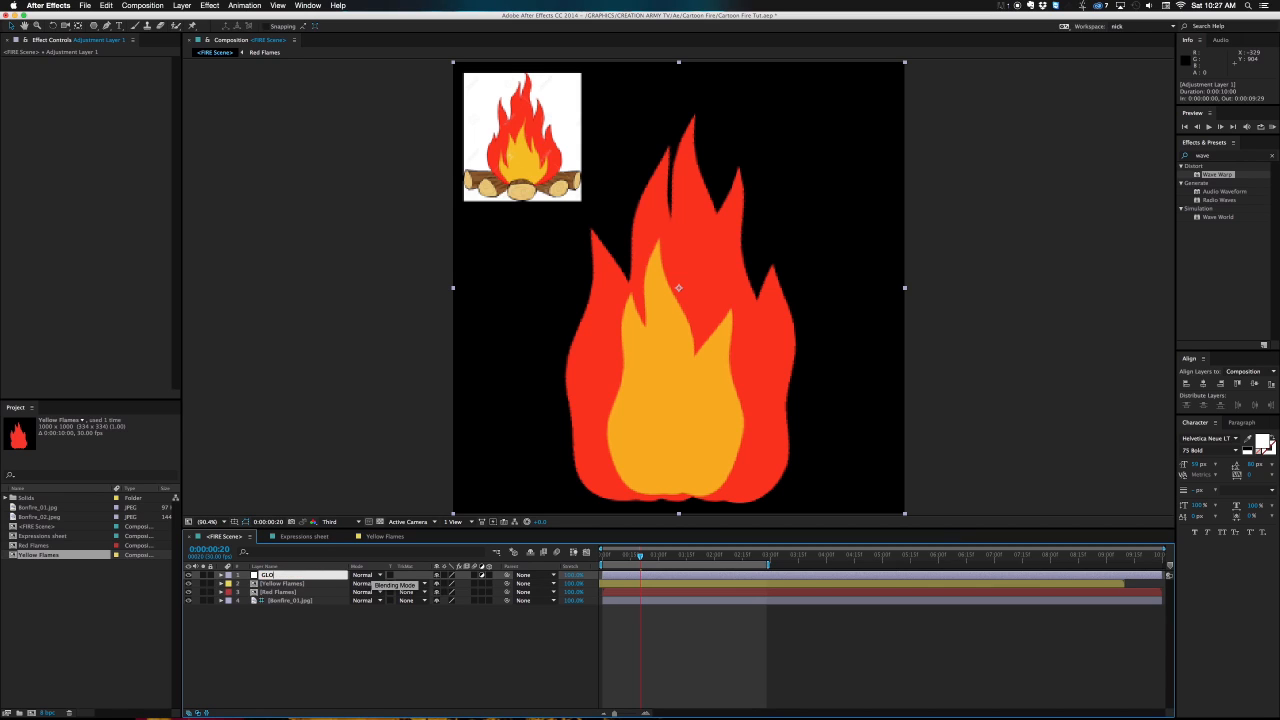
key(Return)
Apply the Stylize Glow effect to the GLOW layer, adjust its threshold, set its radius to 42.0 and preview the flames.
click(1215, 155)
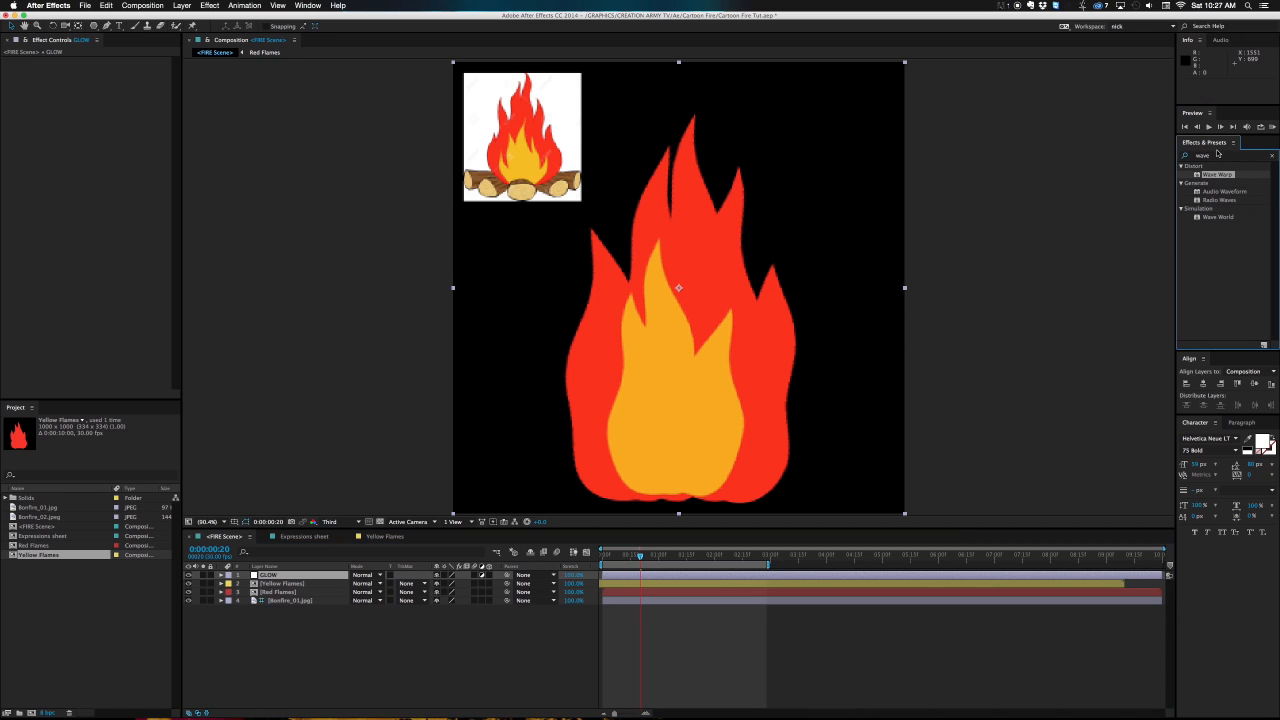
text(glow)
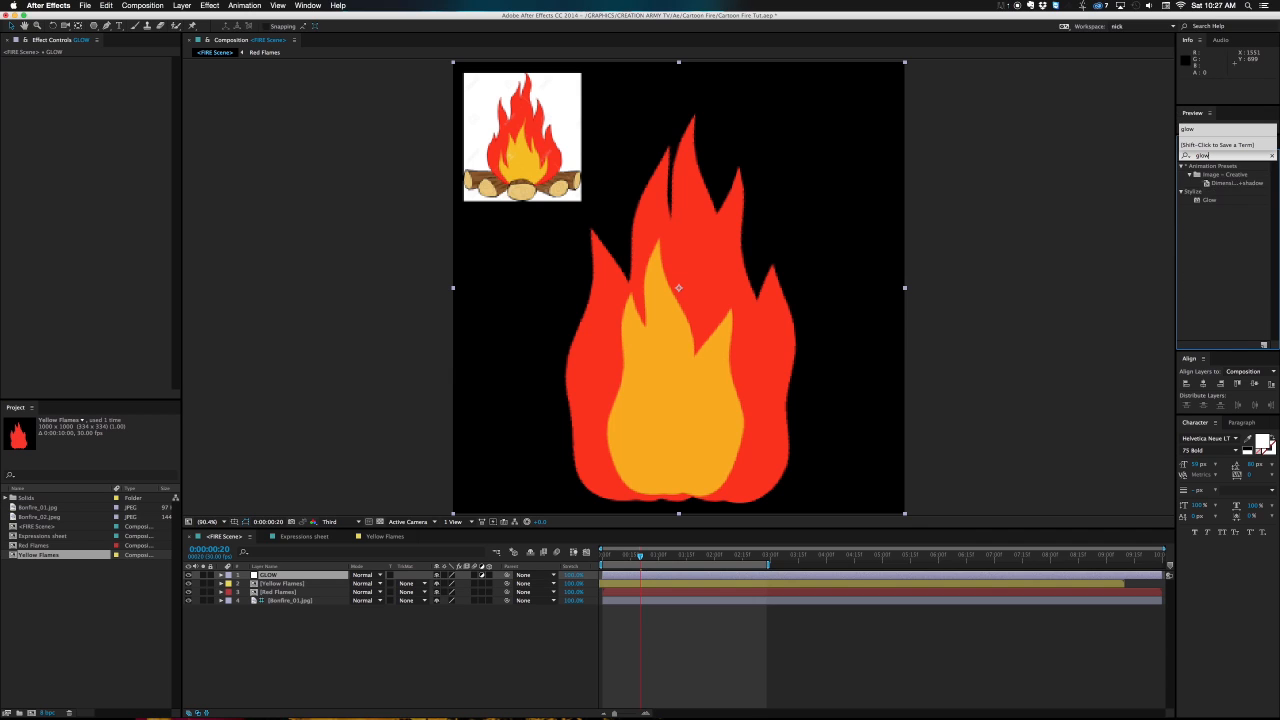
double_click(1210, 201)
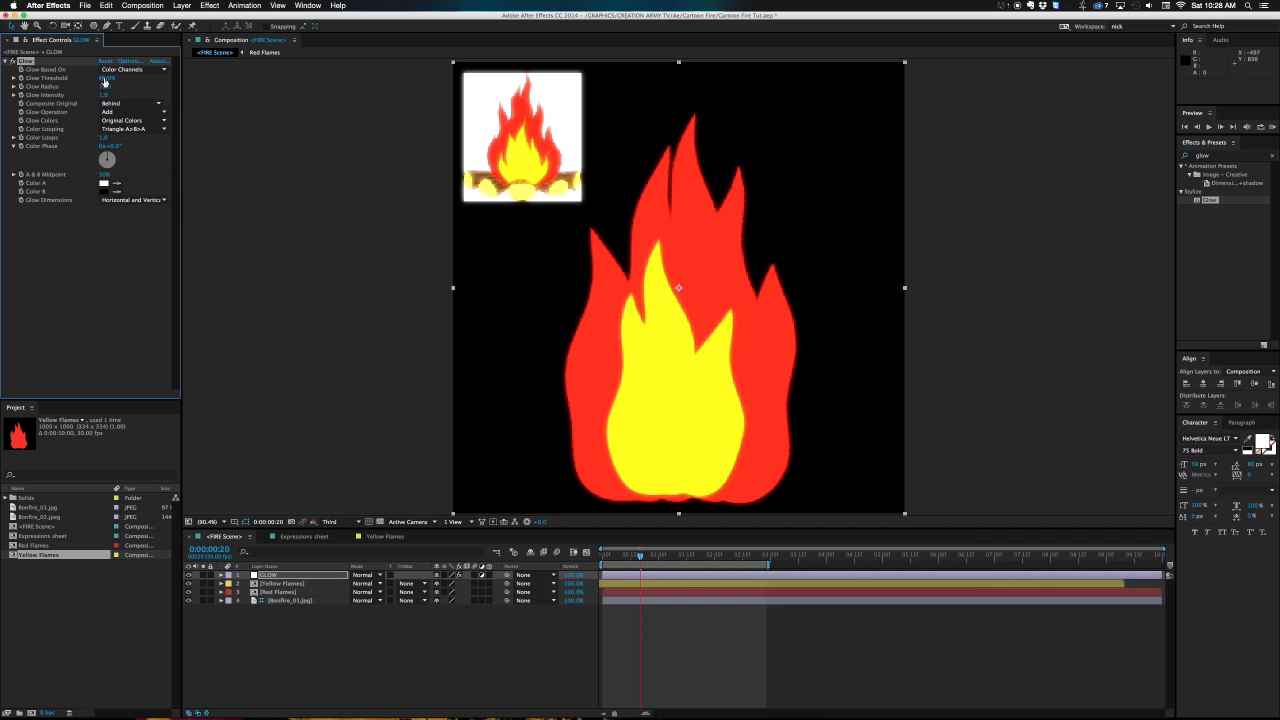
drag(106, 77, 114, 79)
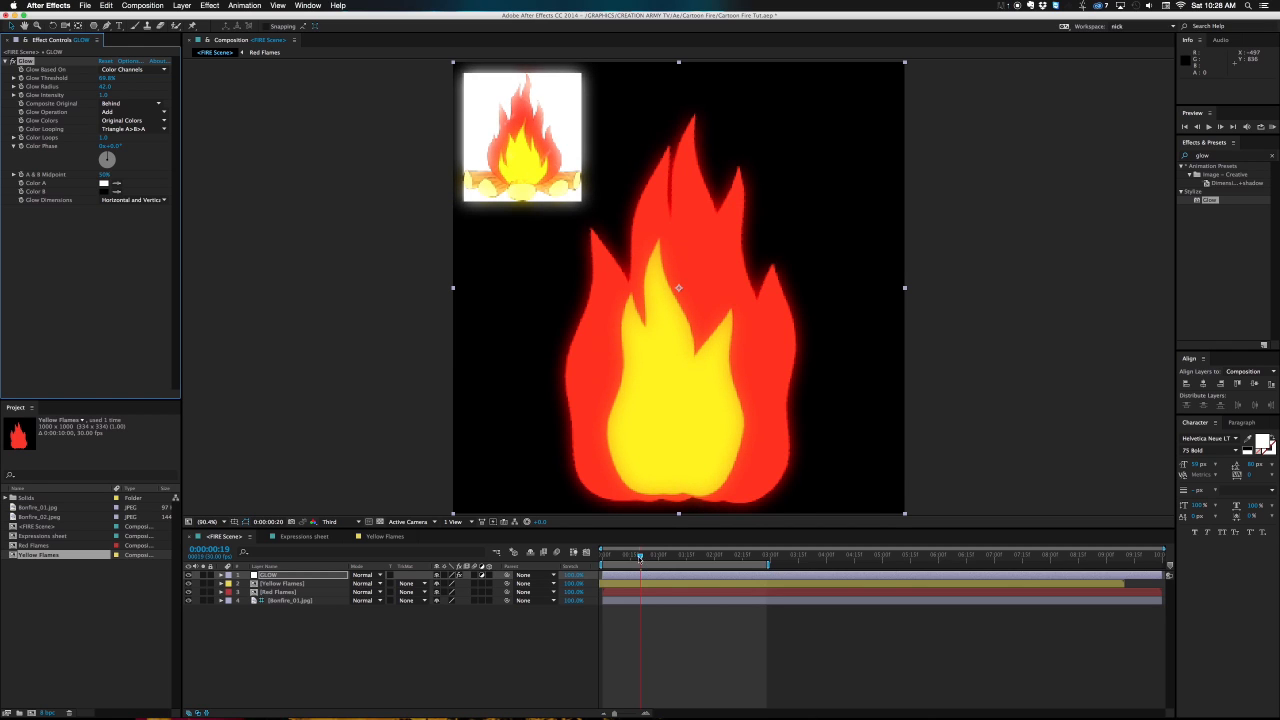
drag(640, 558, 636, 552)
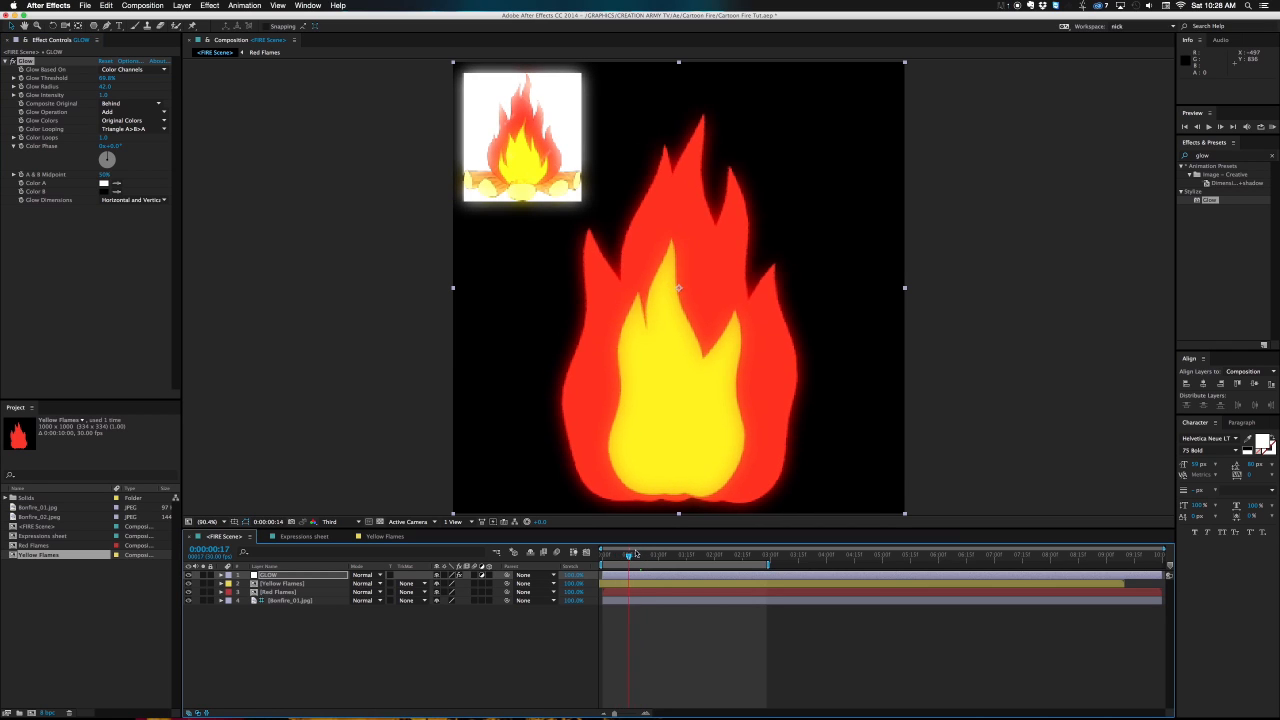
Set the preview resolution to Full and move the current time to 0:00:01:00 to check the glowing flames.
click(336, 521)
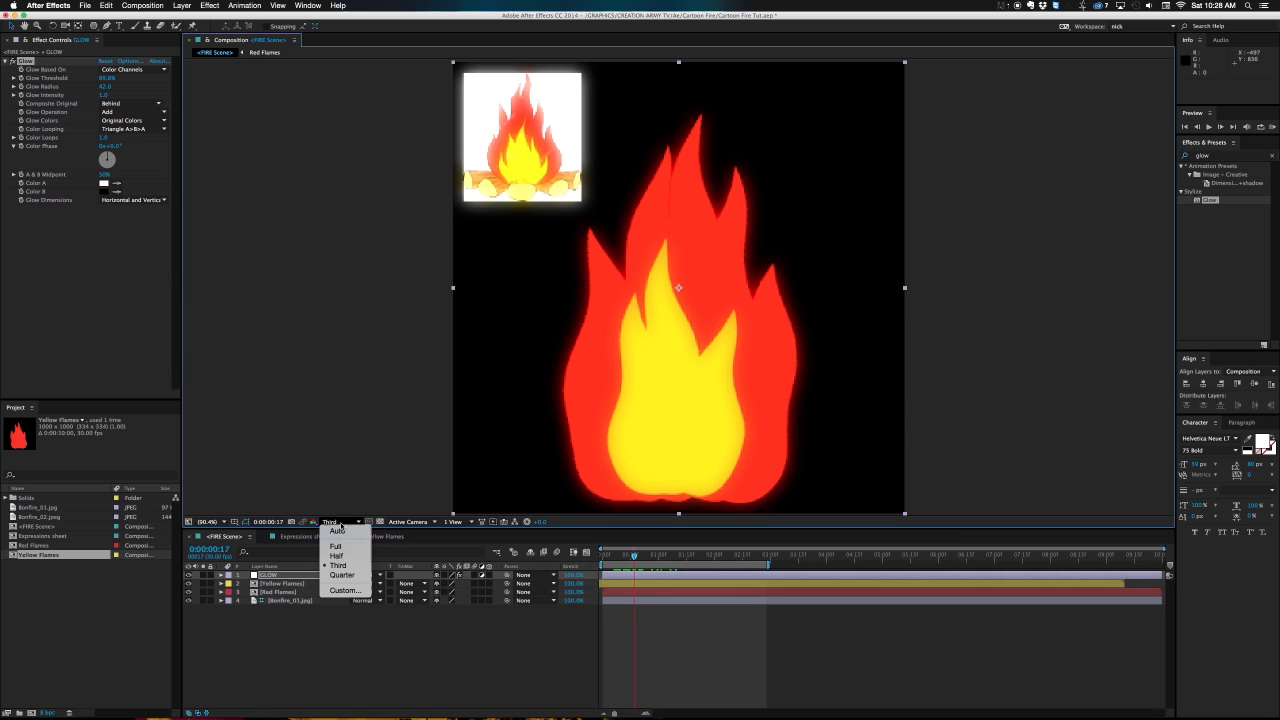
click(336, 546)
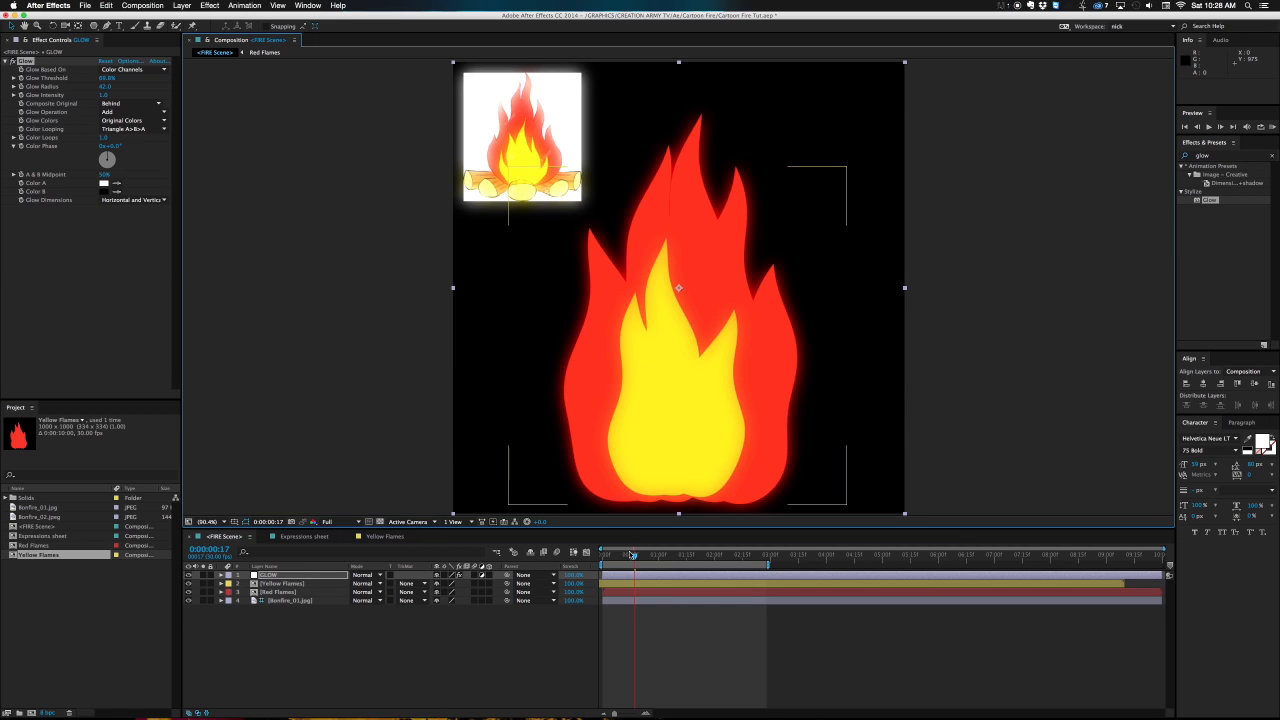
drag(637, 558, 665, 556)
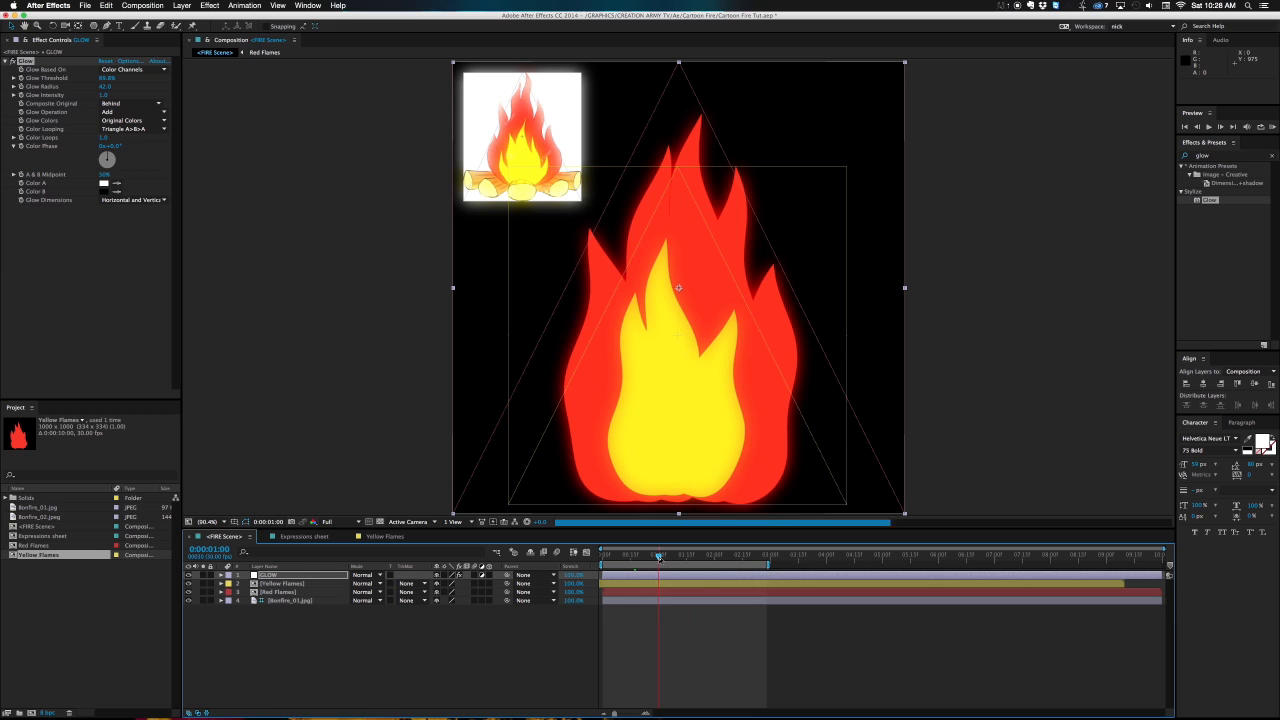
click(659, 558)
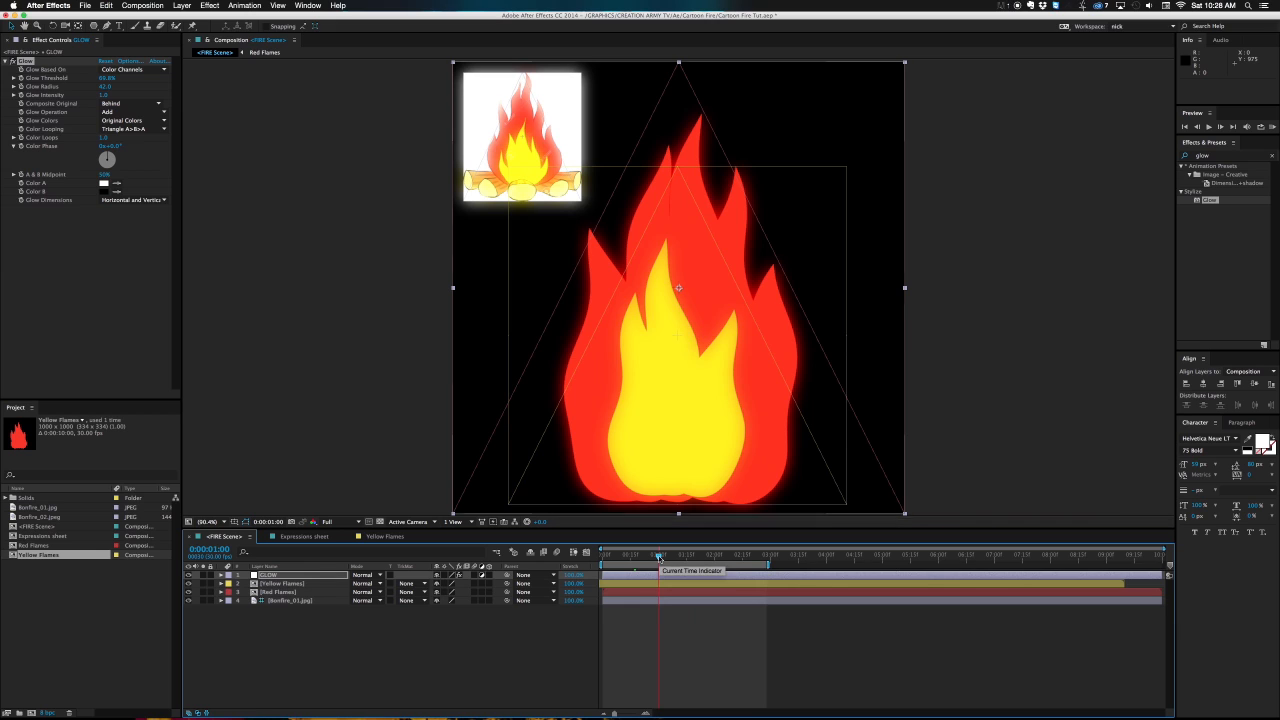
Hide the GLOW adjustment layer and switch to QuickTime Player to view the finished fire animation.
click(188, 575)
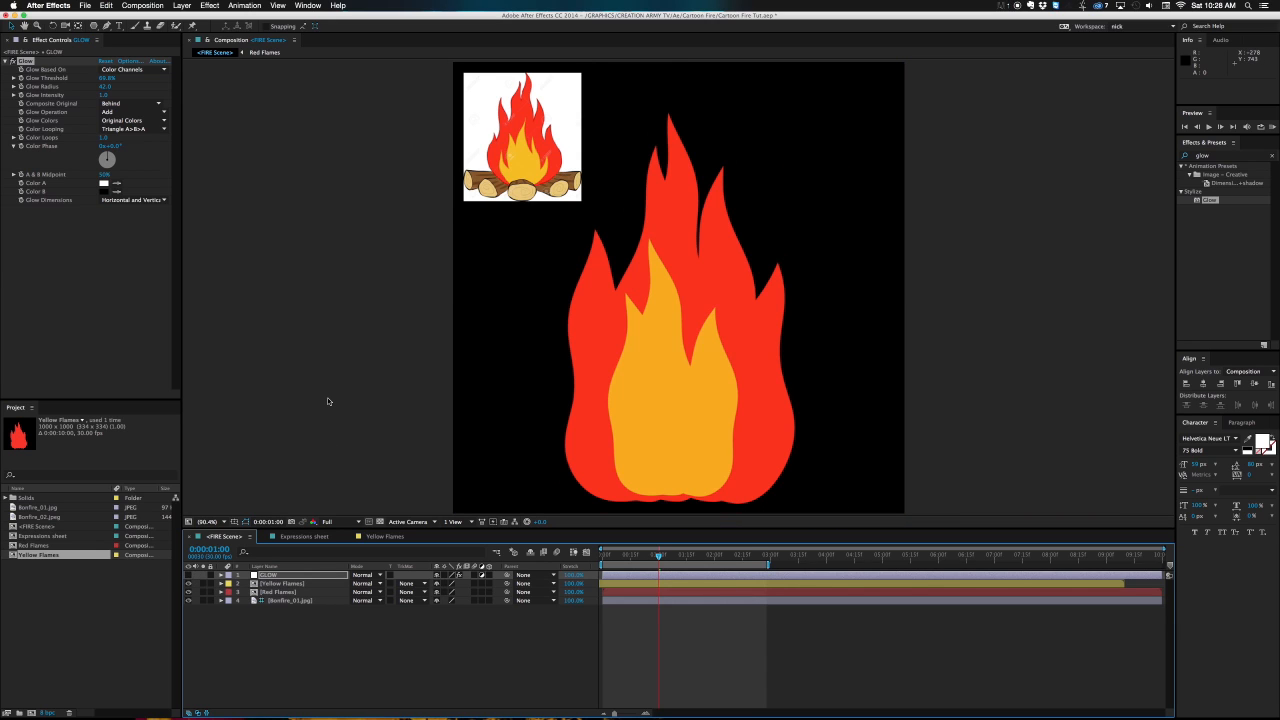
key(super+Tab)
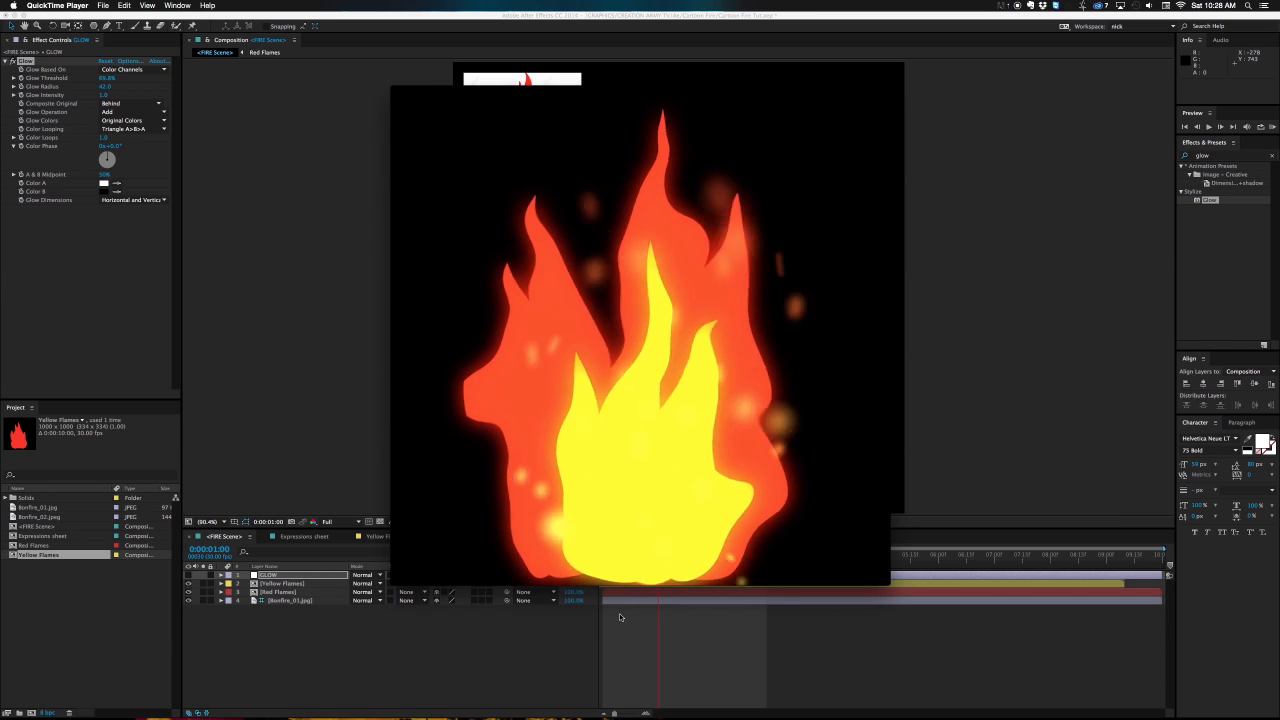
Switch back to After Effects and create a dark gray (545454) solid named Fractal at the top of <FIRE Scene>.
mouse_move(715, 520)
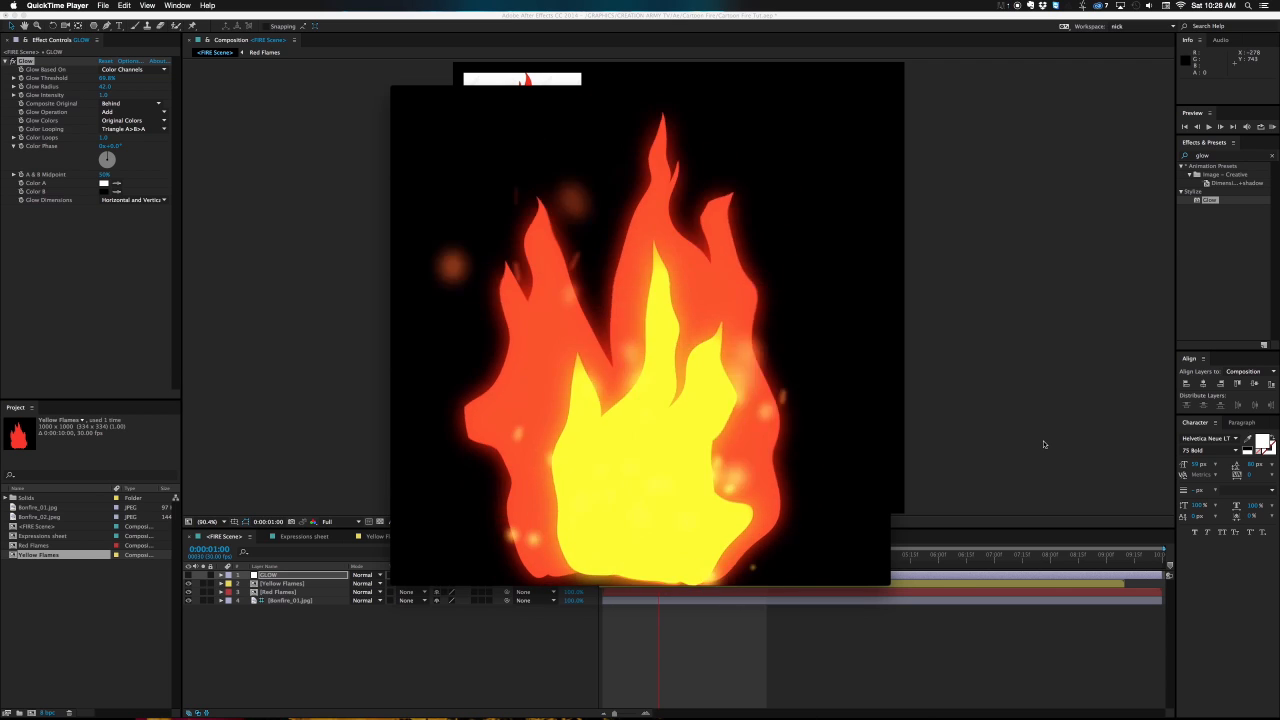
click(289, 630)
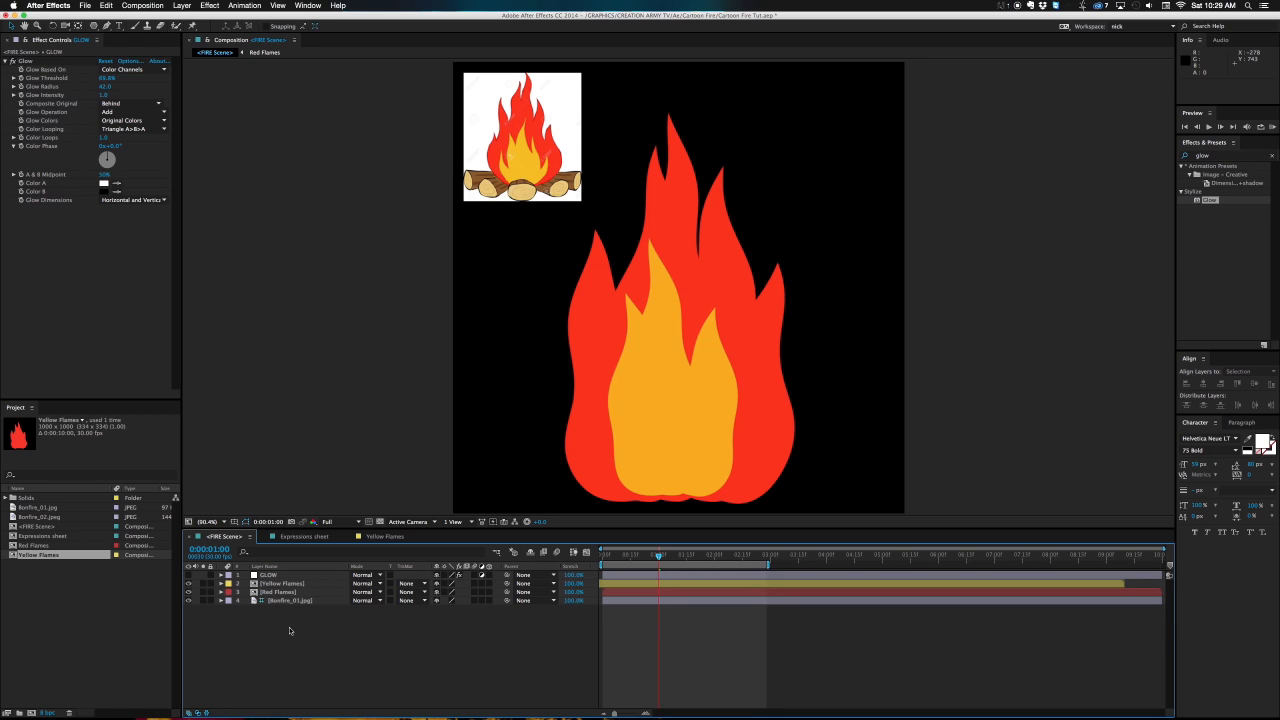
click(292, 592)
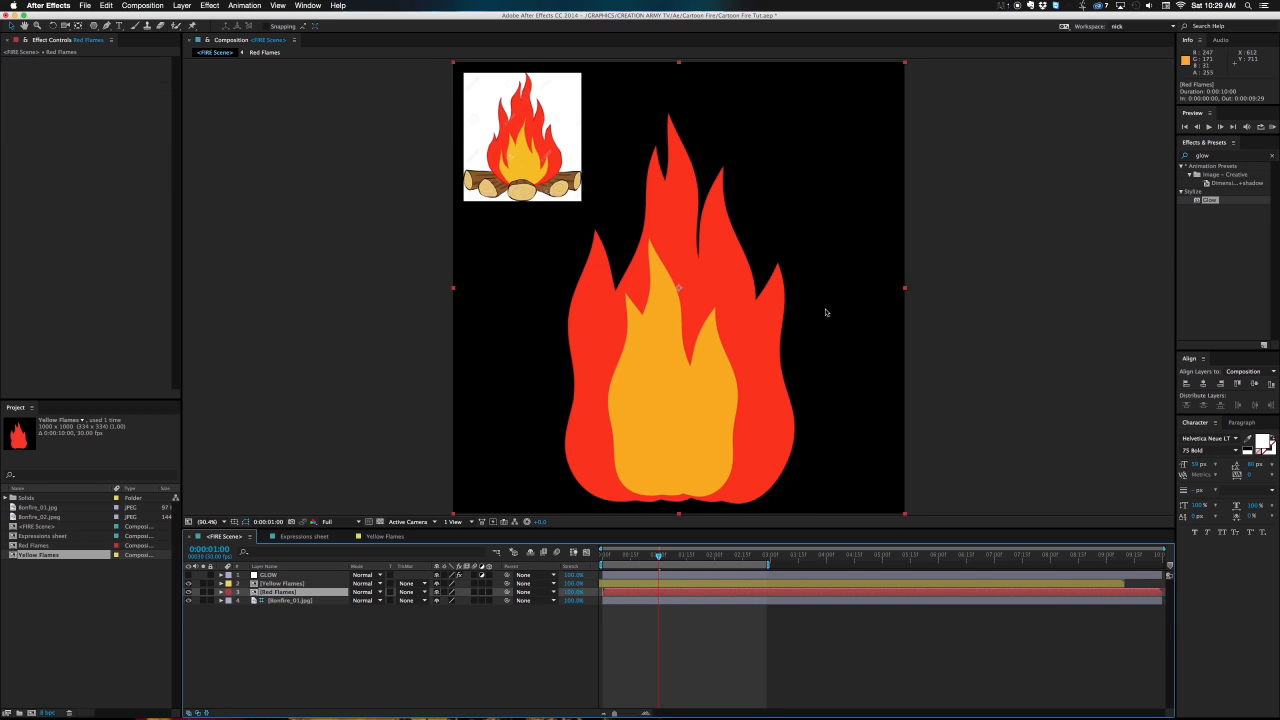
click(313, 626)
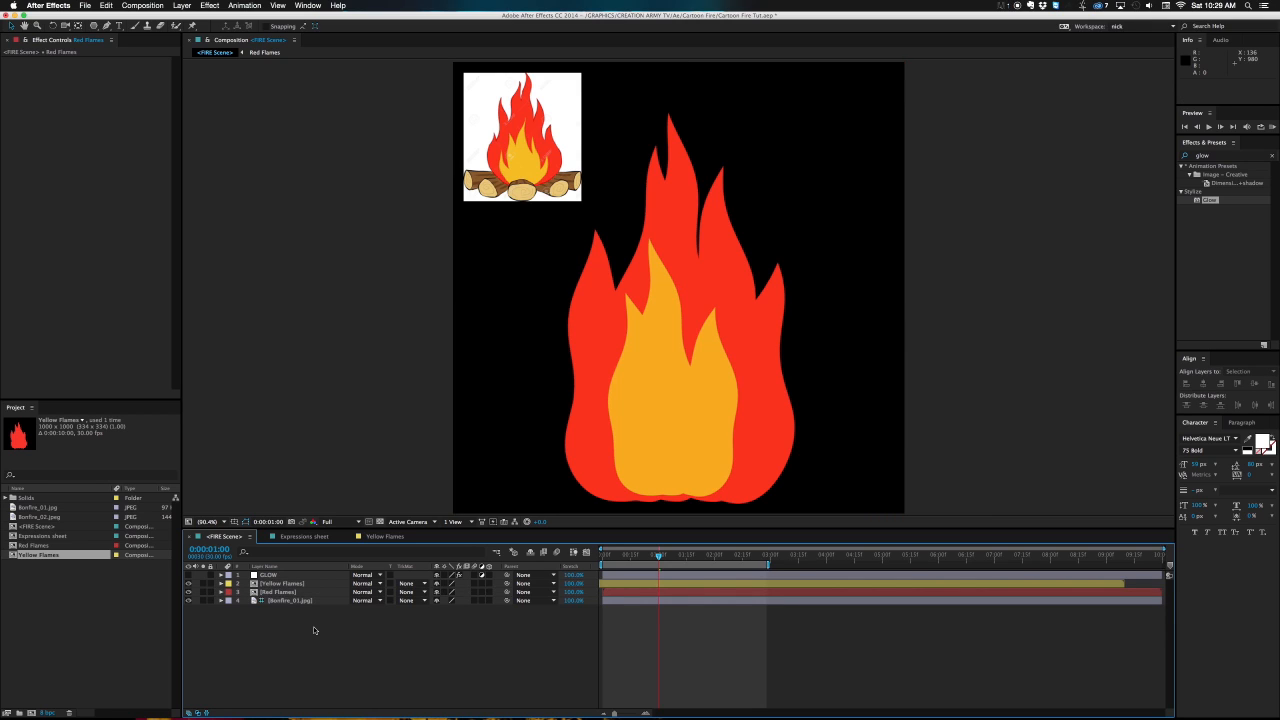
key(ctrl+y)
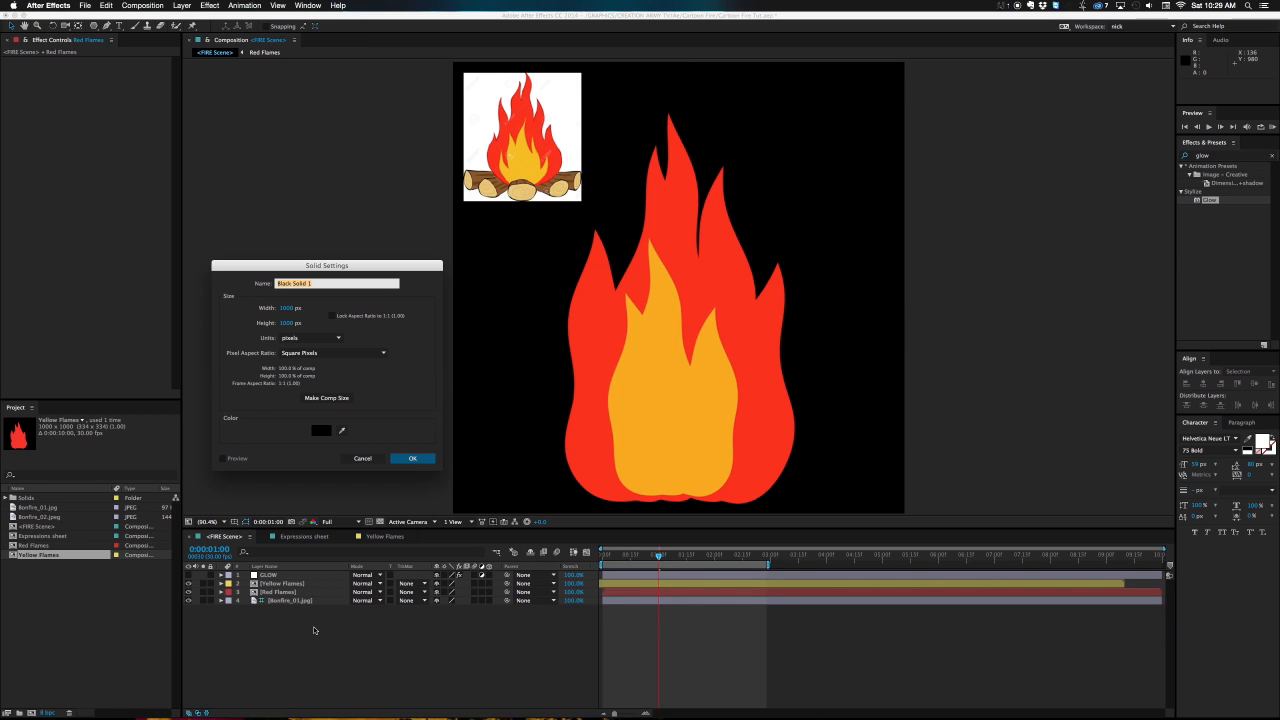
text(Fractal)
click(320, 430)
click(233, 439)
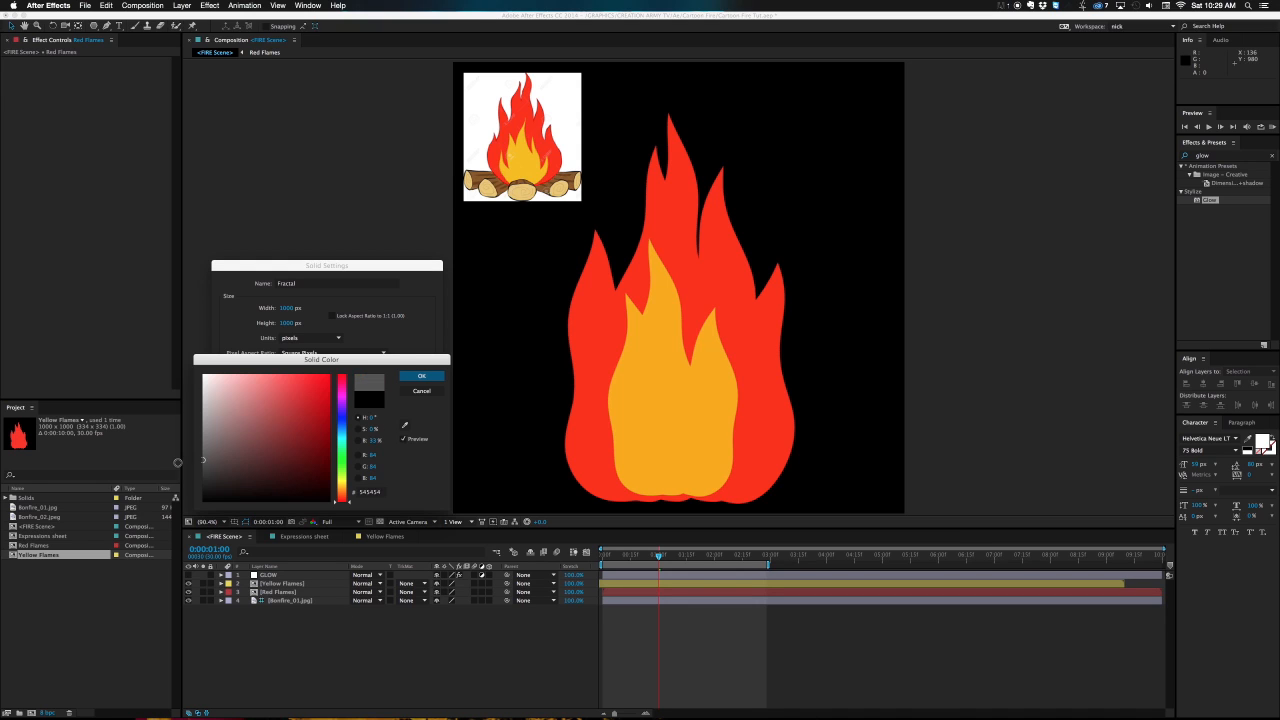
key(Return)
key(Return)
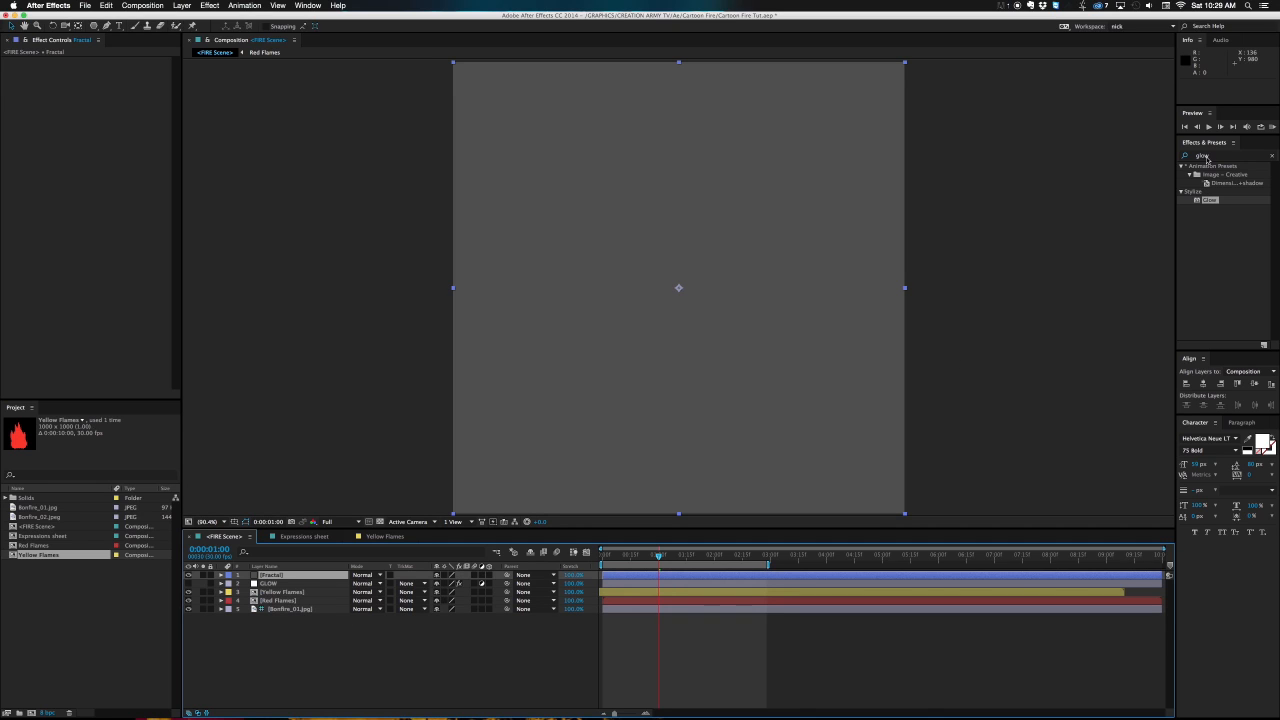
Find the Fractal Noise effect and apply it to the Fractal layer.
click(1205, 156)
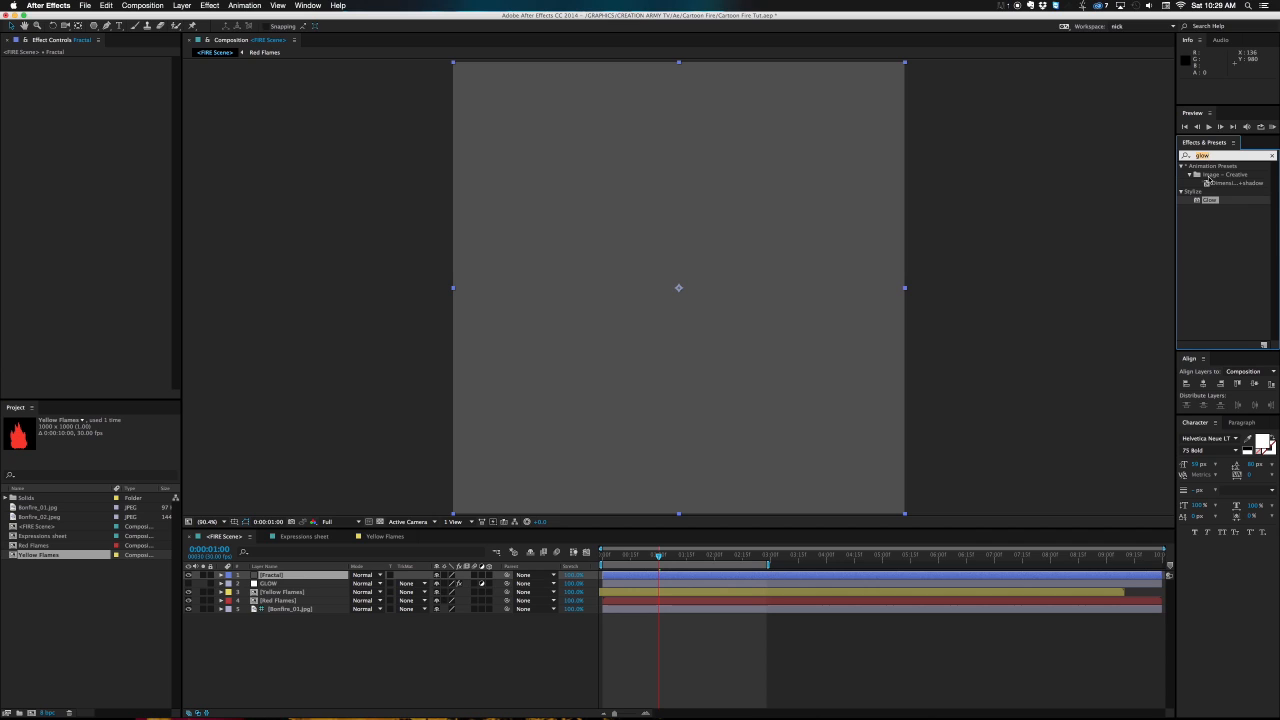
text(fractal)
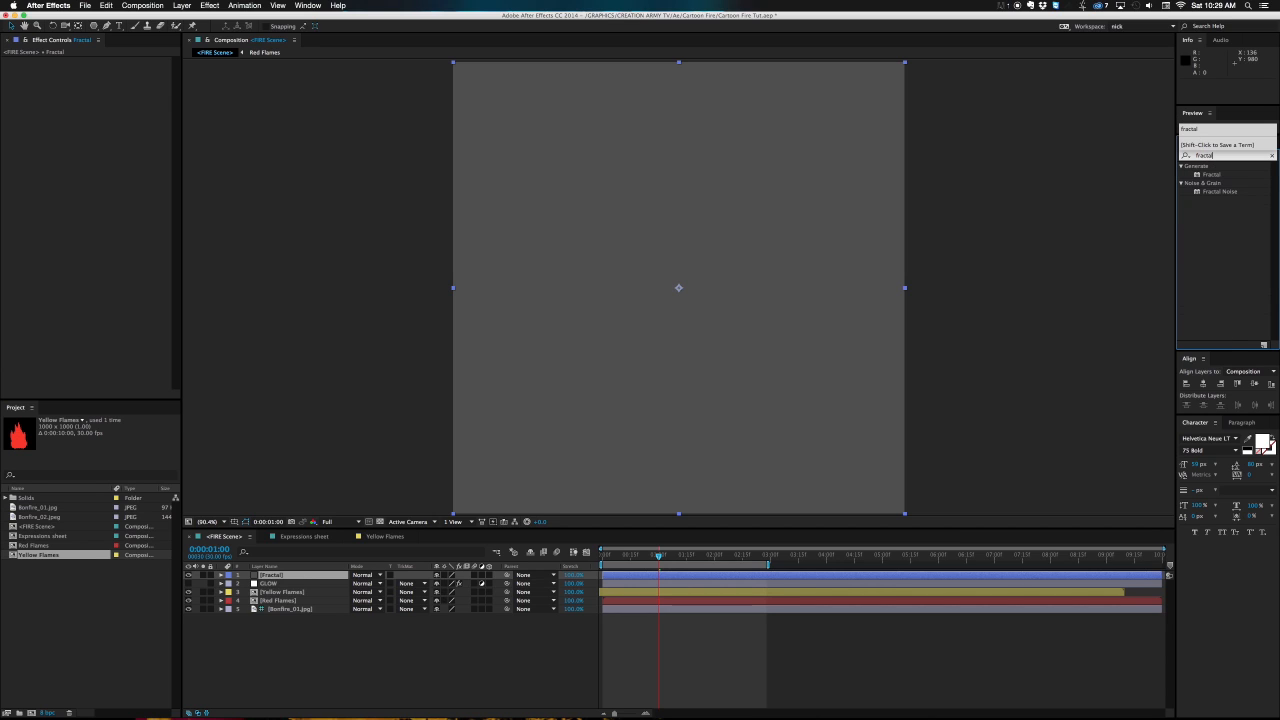
click(1216, 193)
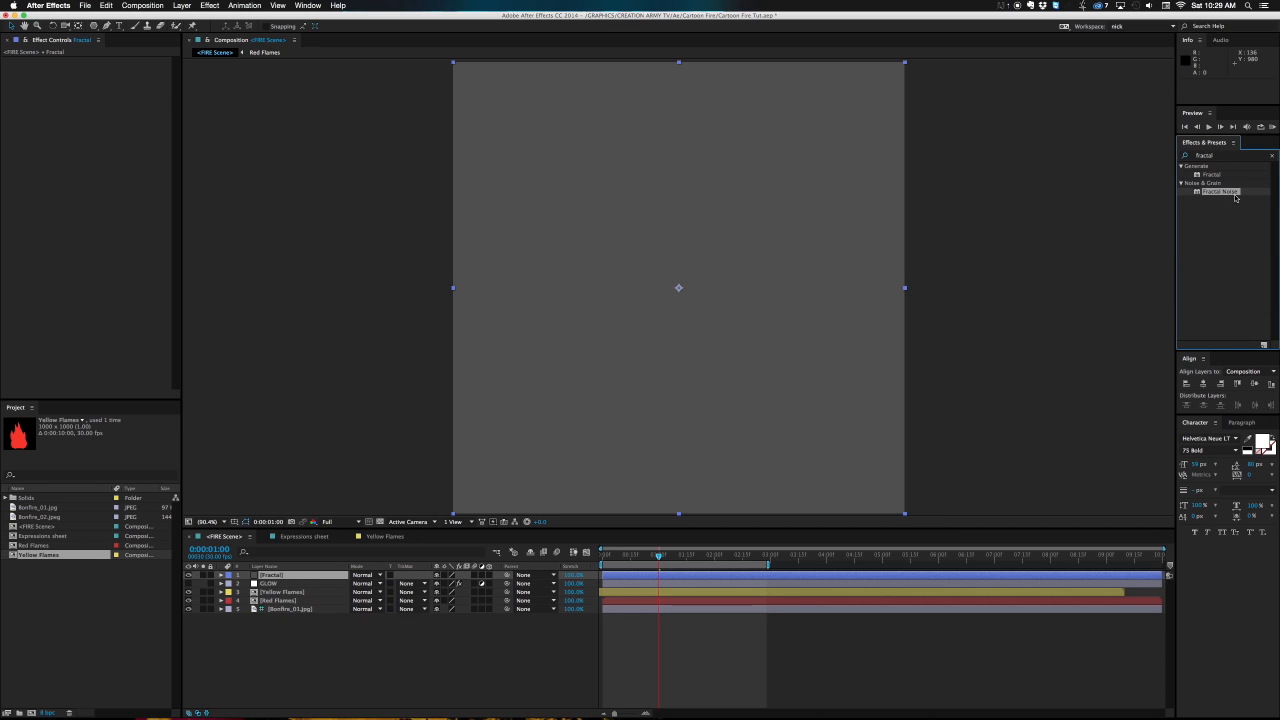
click(1210, 177)
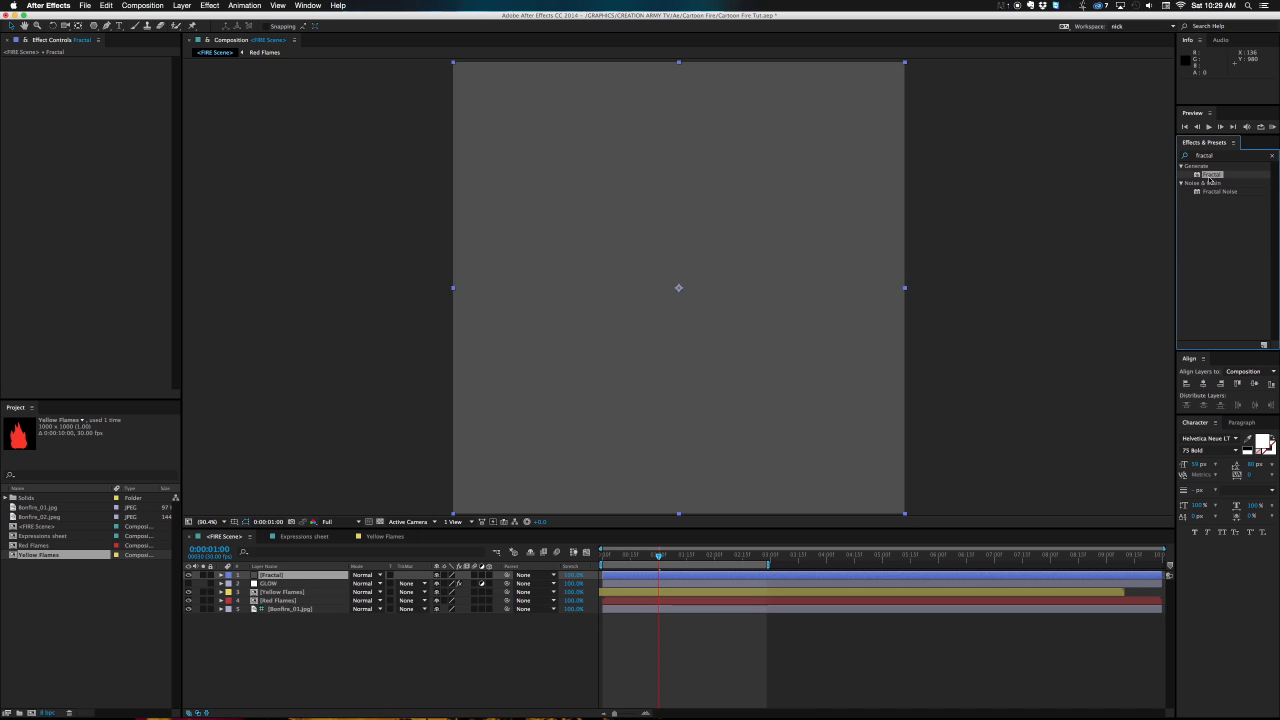
click(1209, 195)
double_click(1212, 193)
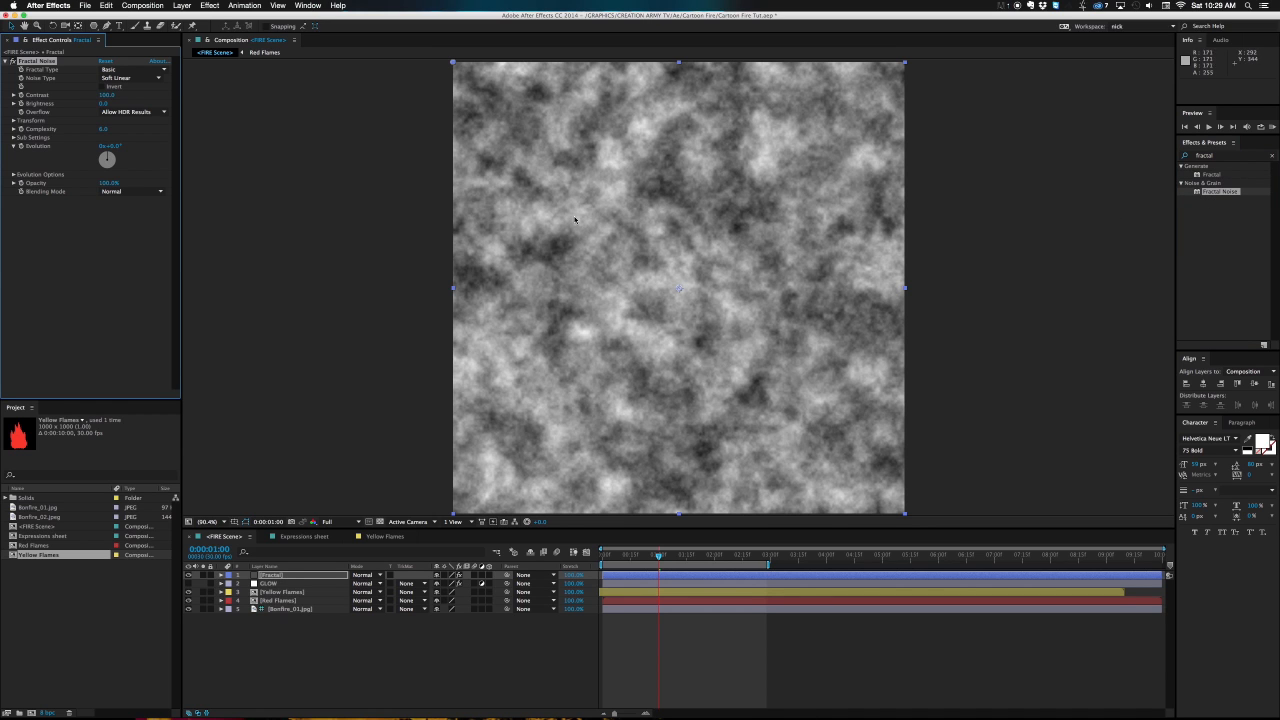
Set the Fractal Noise fractal type to Dynamic Progressive and the noise type to Spline.
click(135, 69)
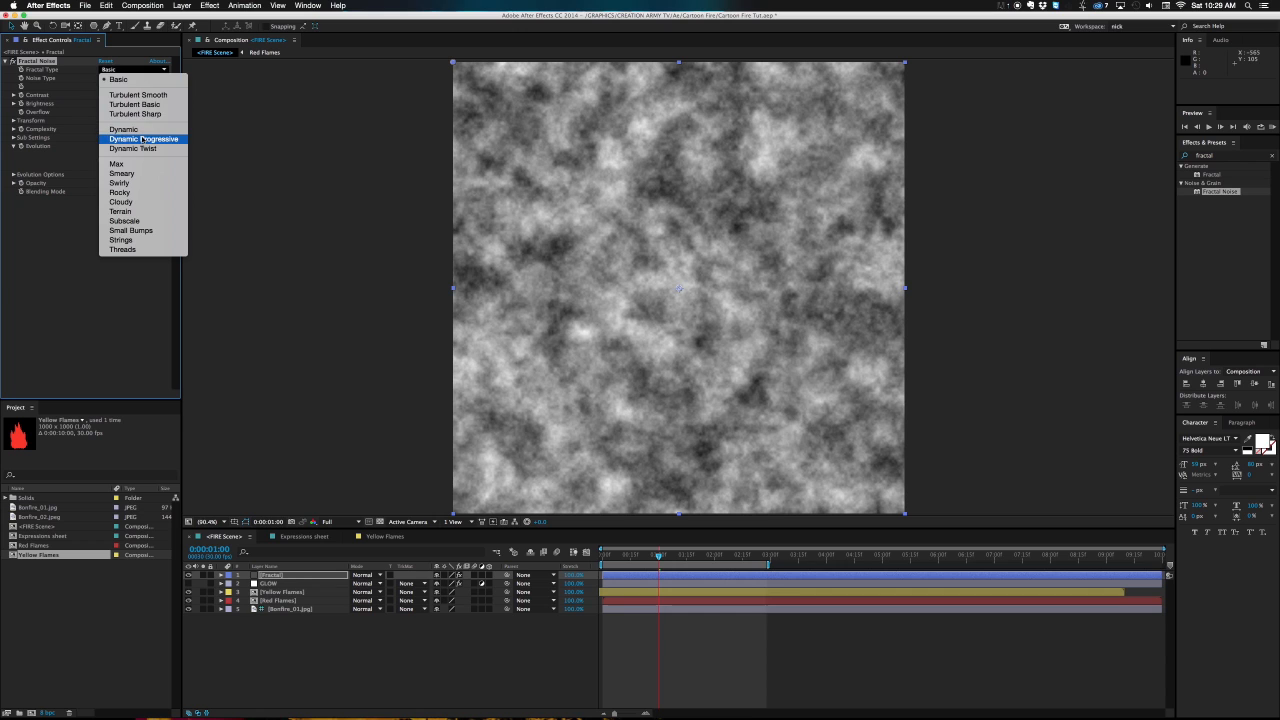
click(142, 139)
click(130, 78)
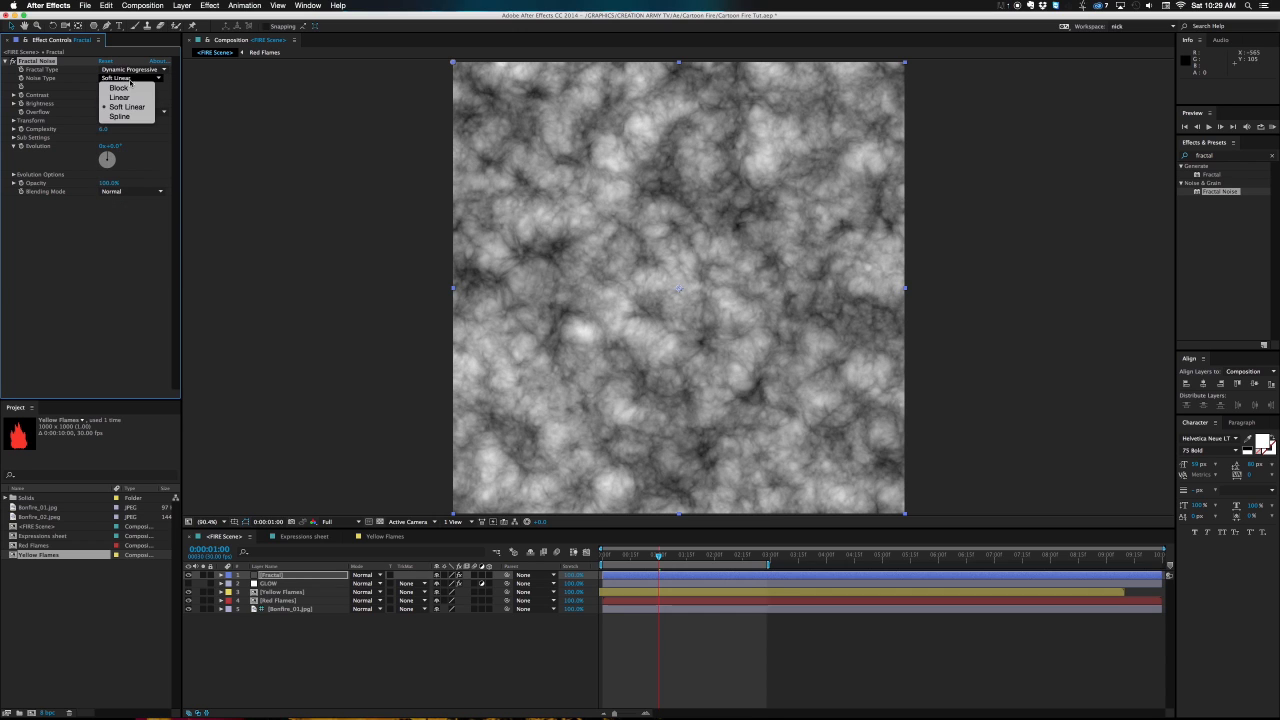
click(126, 116)
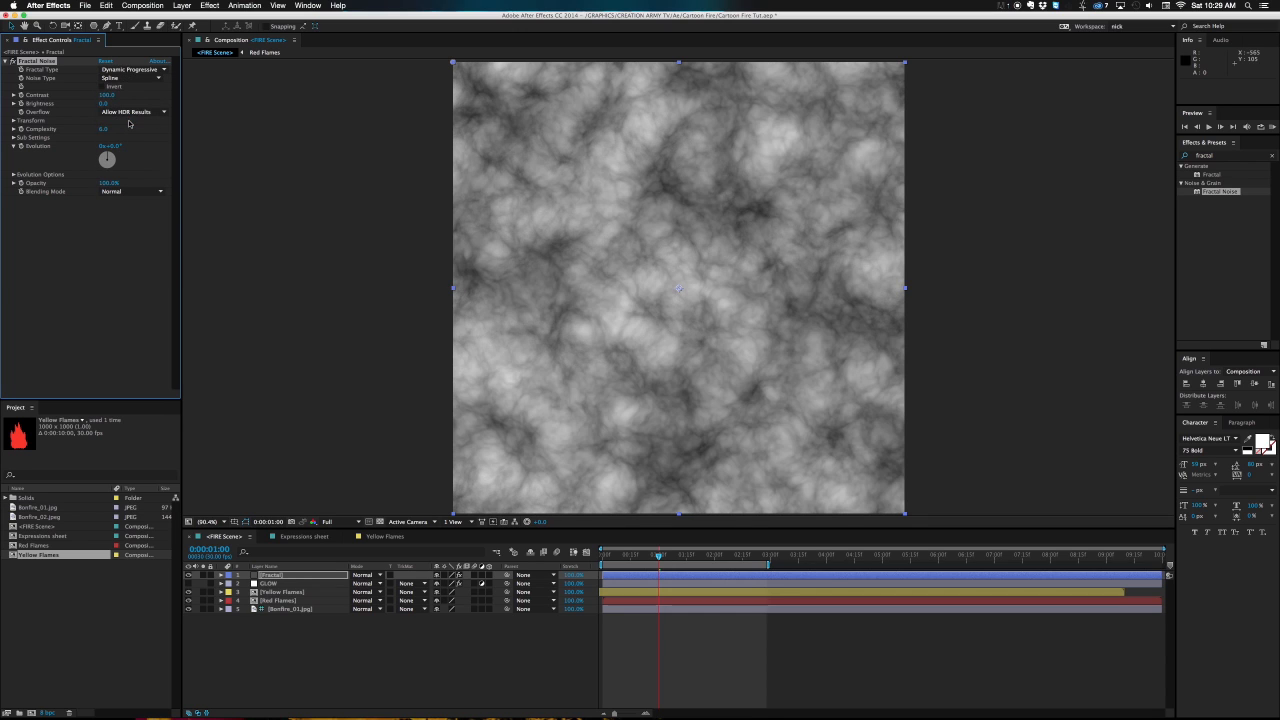
Raise the Fractal Noise contrast to about 131 and set its complexity to 2.
drag(107, 95, 125, 92)
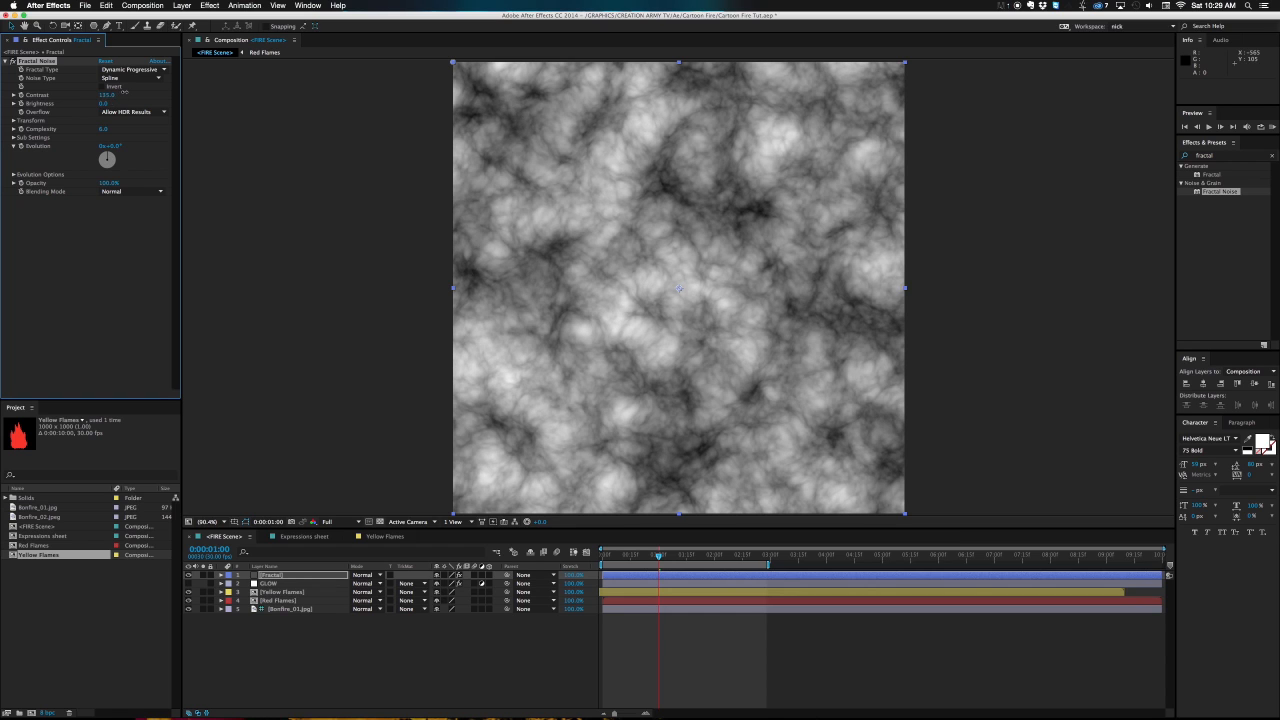
click(104, 130)
text(2)
key(Return)
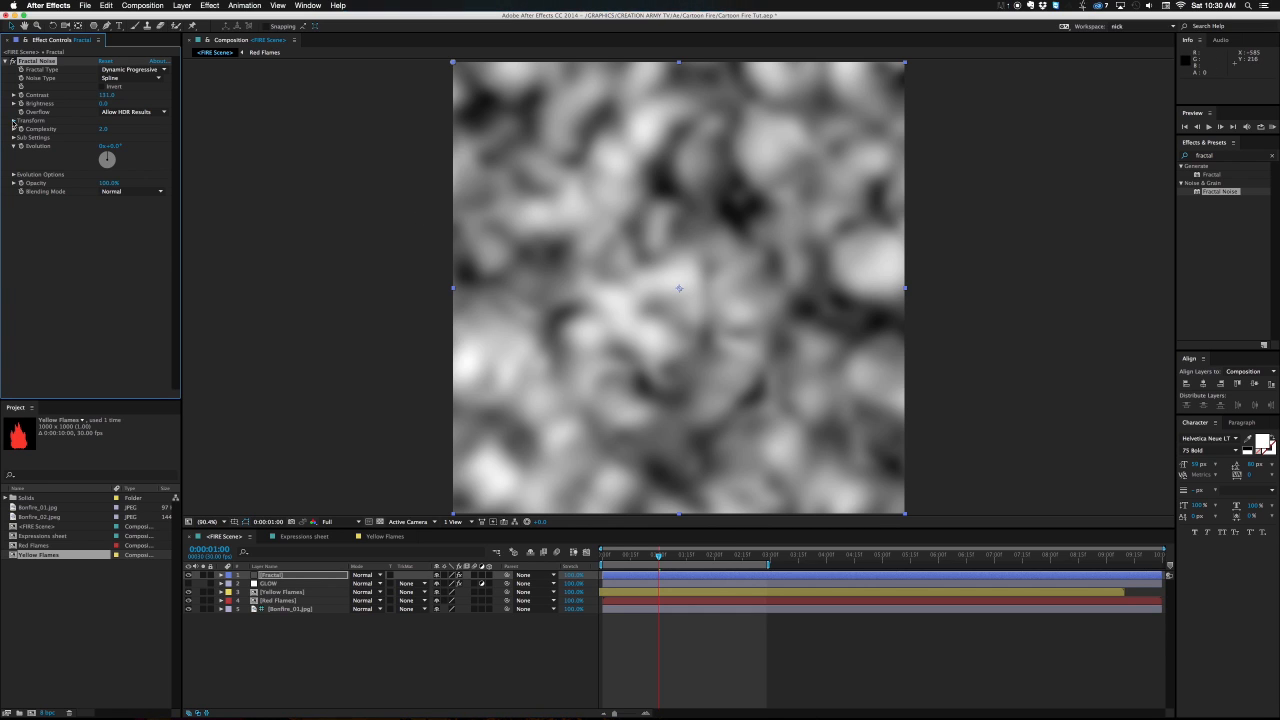
Increase the uniform scale in the Fractal Noise transform settings to about 218.
click(14, 120)
click(22, 145)
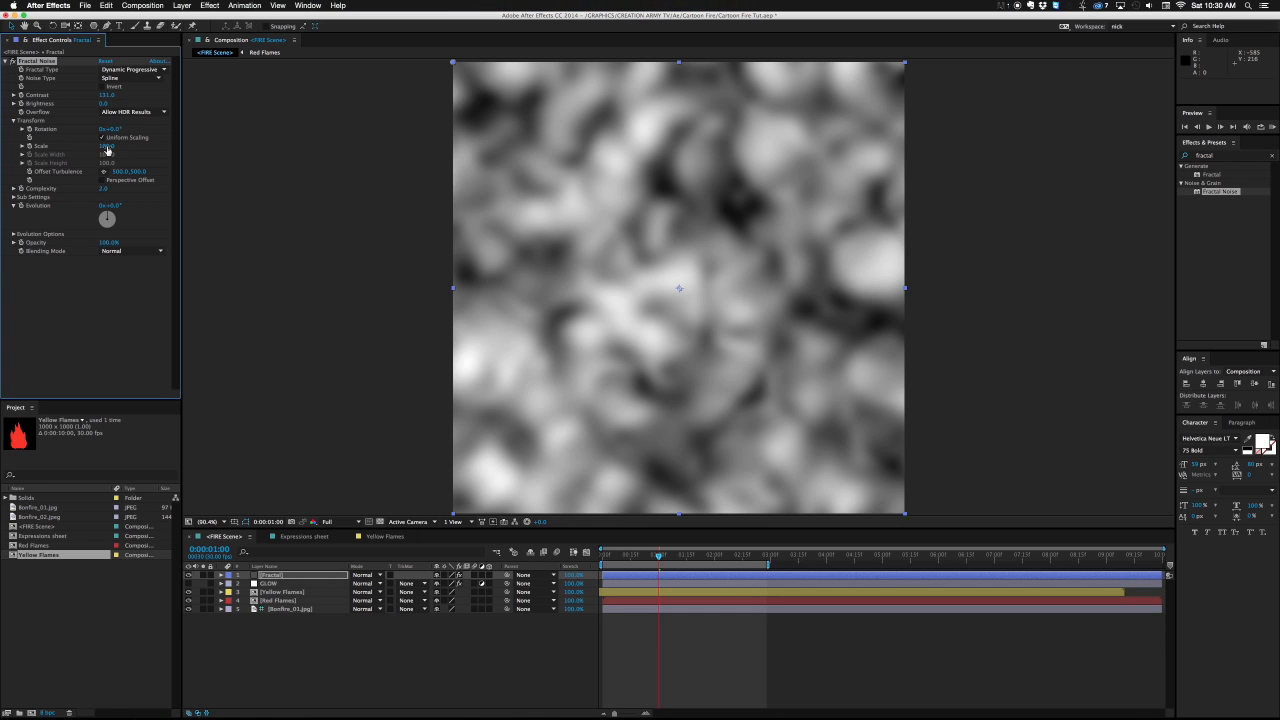
drag(105, 145, 161, 143)
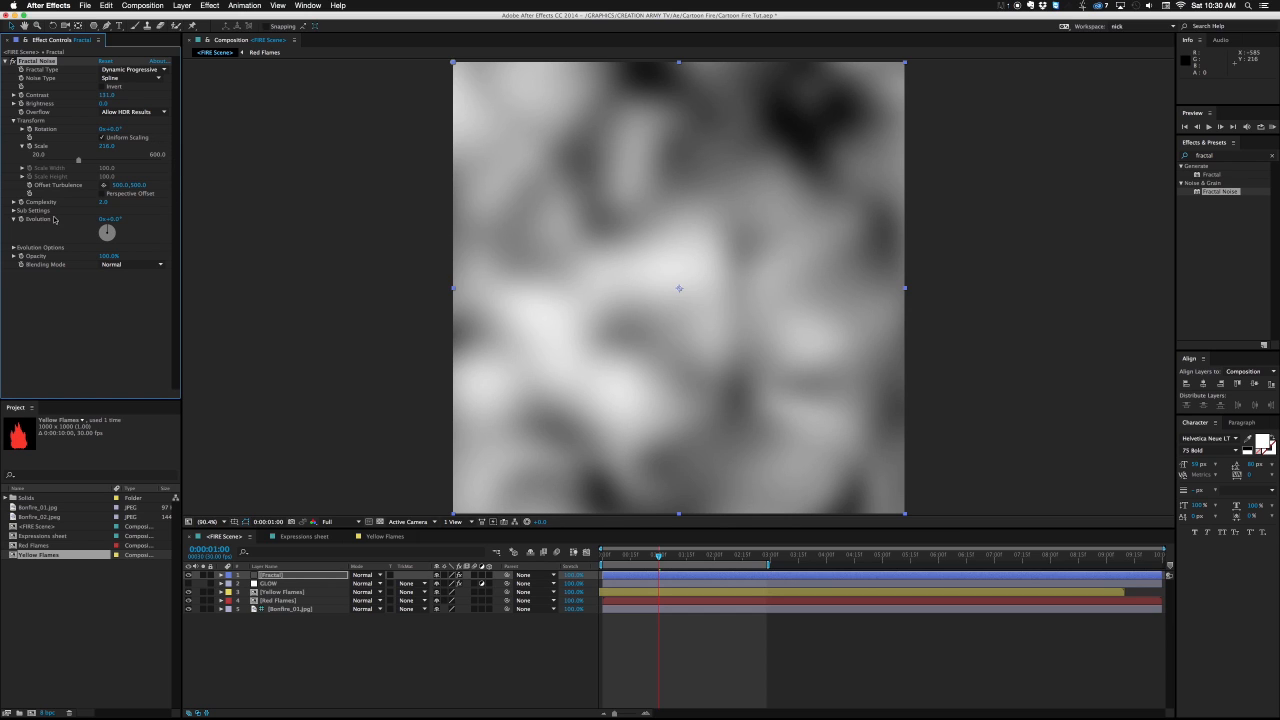
Try out the Fractal Noise Evolution, undo the change and drive Evolution with the expression time*200.
drag(111, 219, 341, 233)
key(super+z)
alt+click(21, 221)
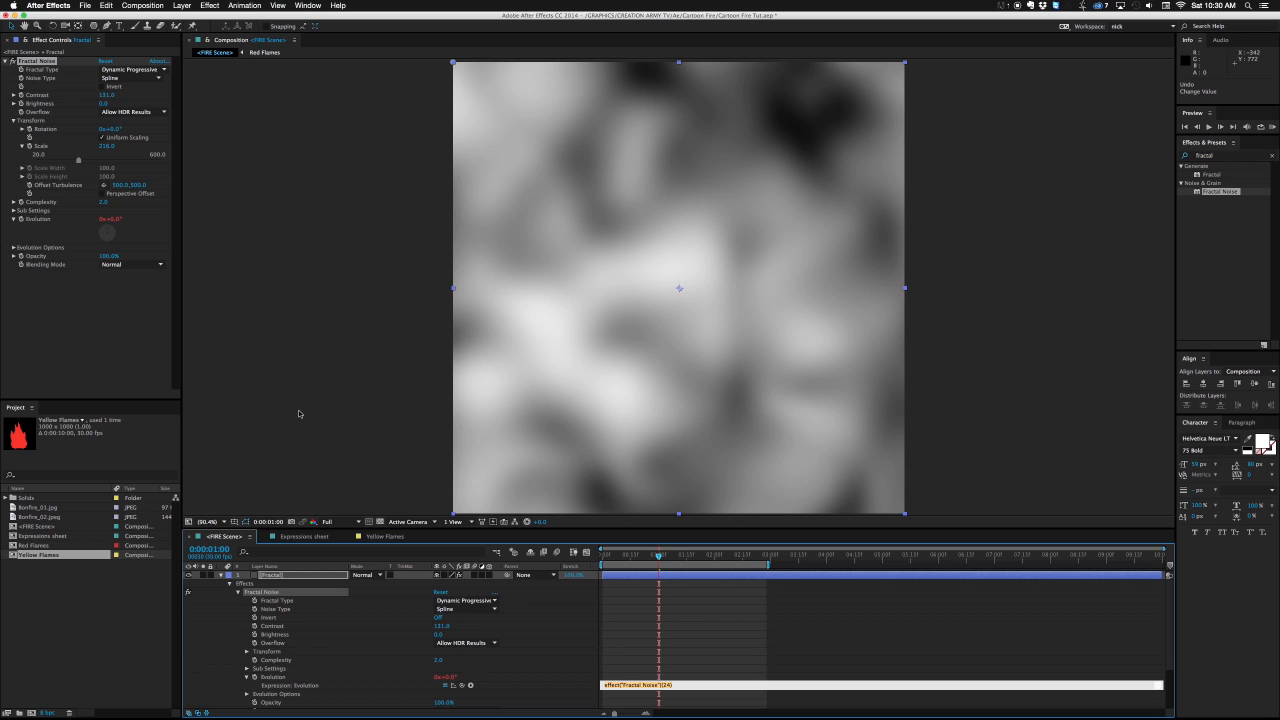
text(time*200)
key(KP_Enter)
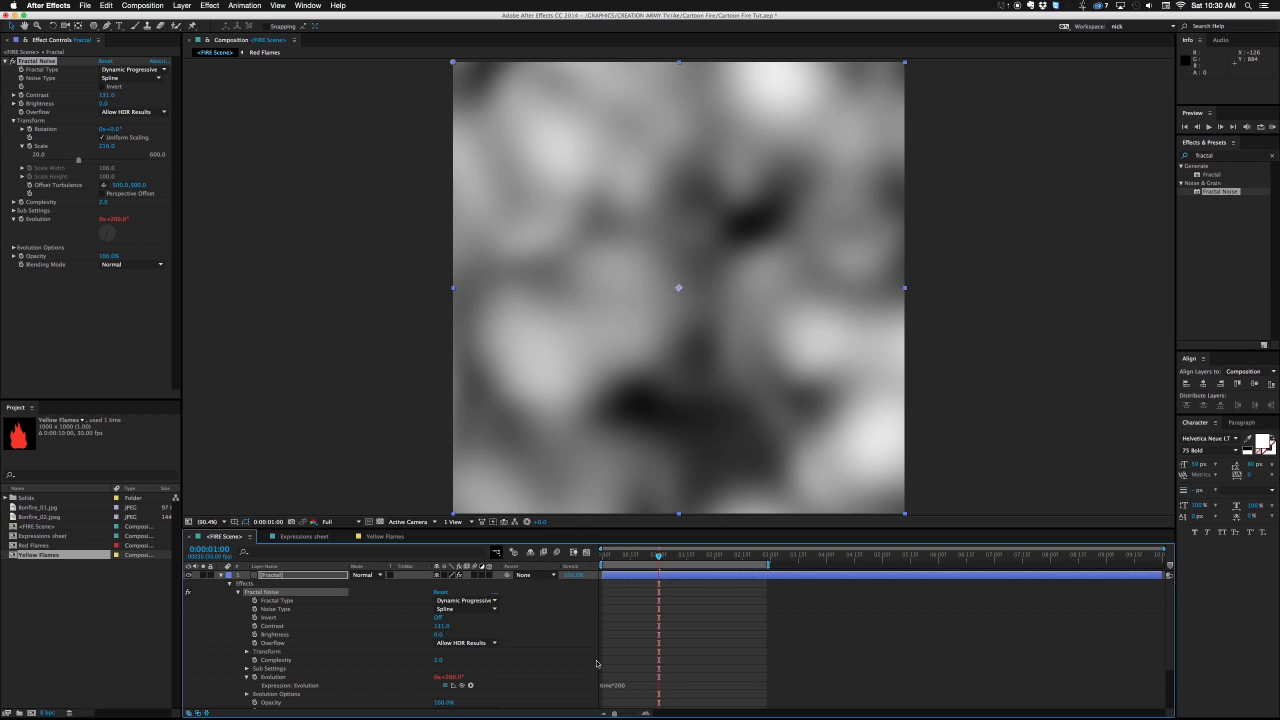
Scrub the timeline between different times and play a preview to examine how the fractal noise evolves.
click(619, 557)
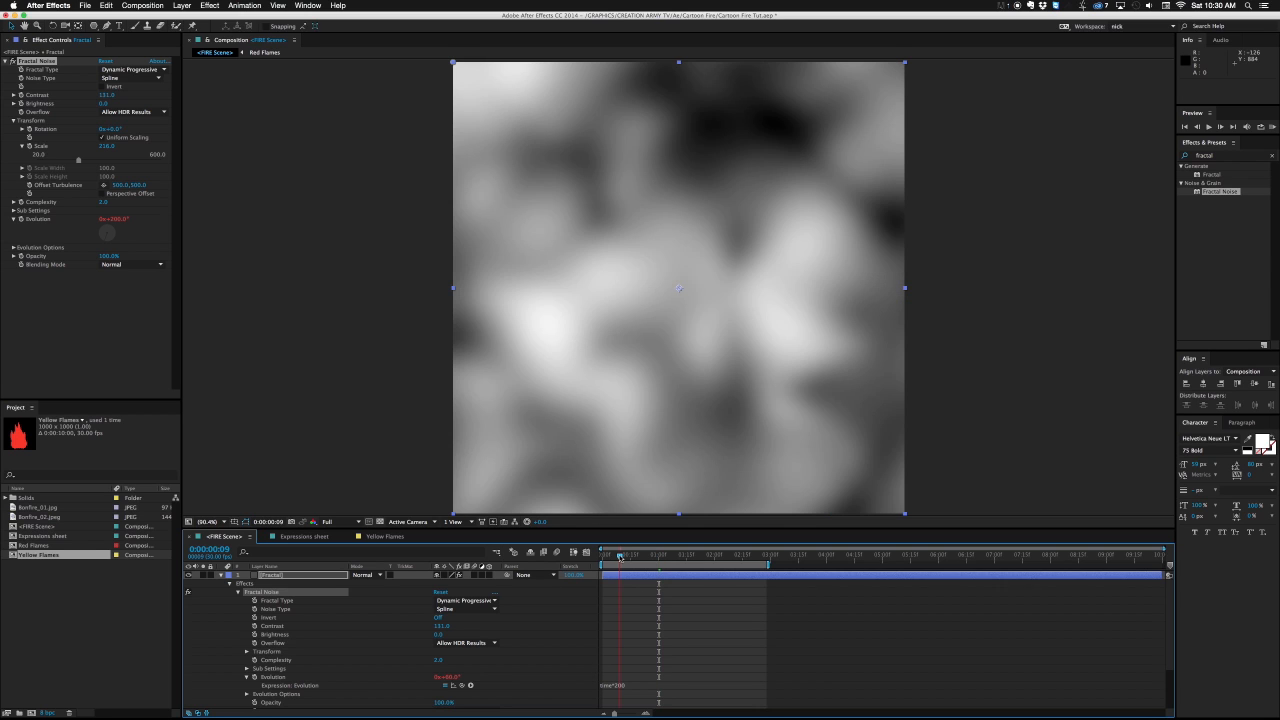
drag(619, 557, 659, 557)
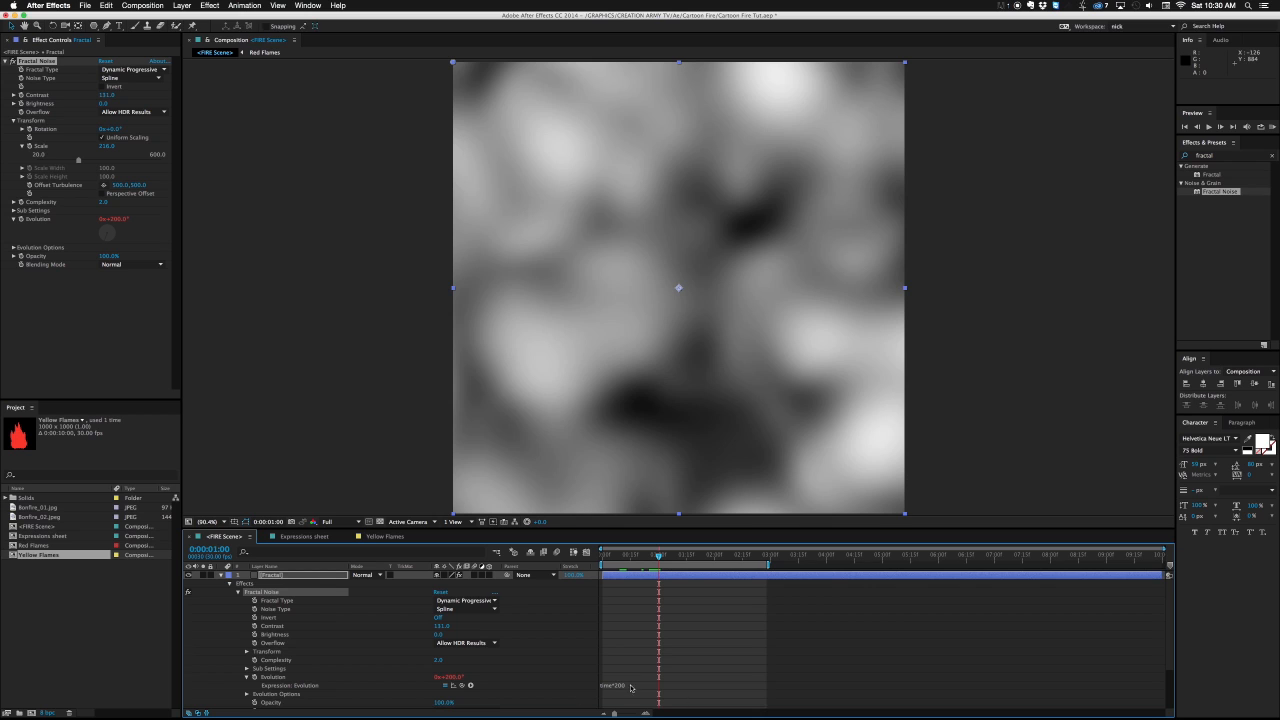
click(714, 557)
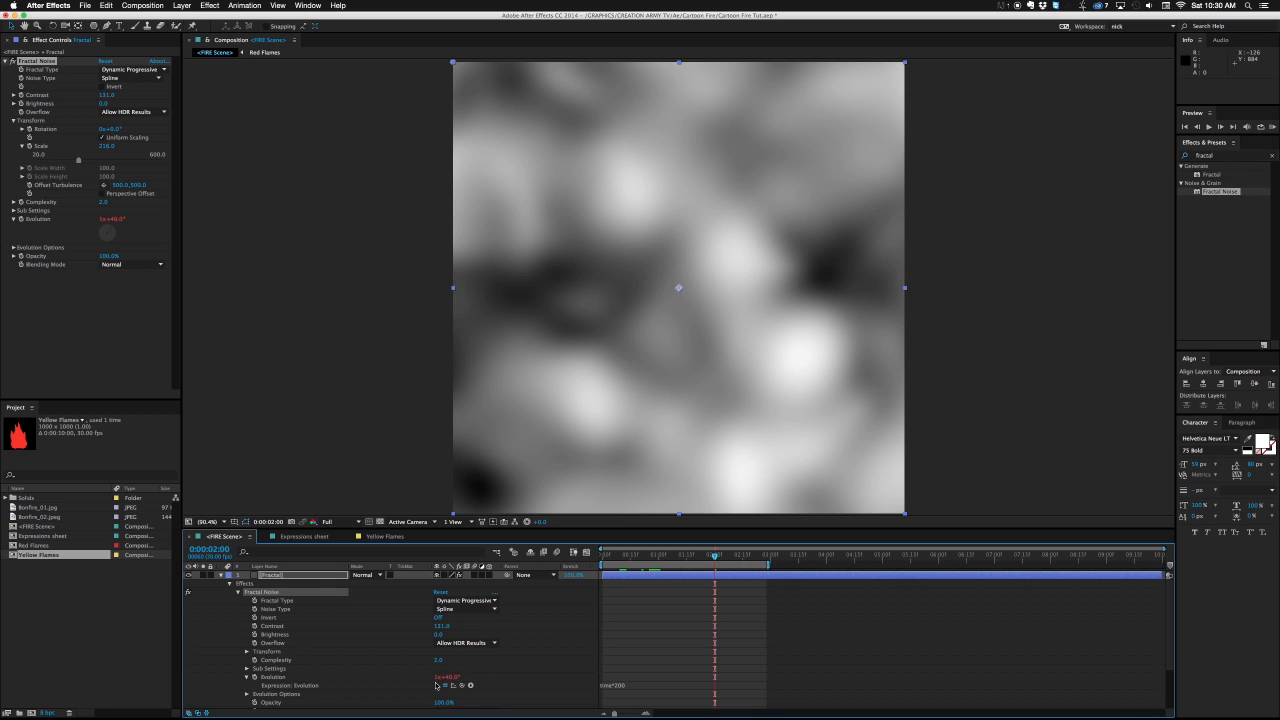
click(655, 557)
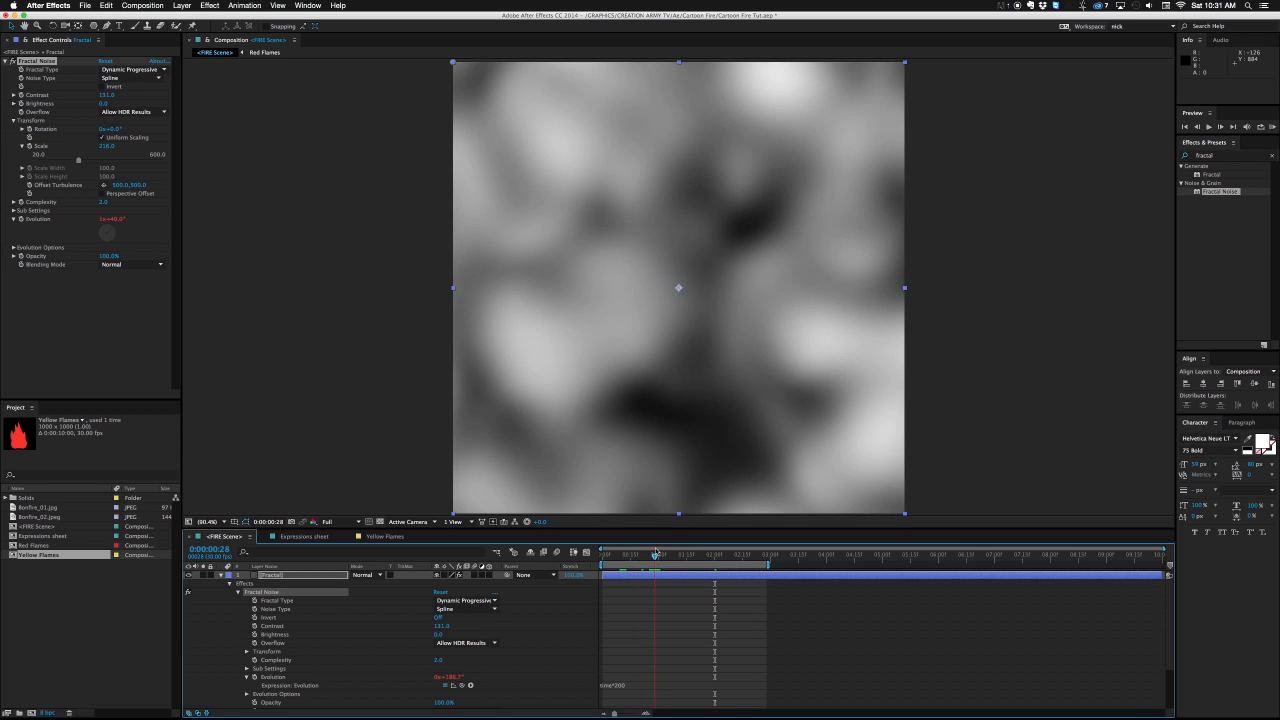
drag(655, 553, 625, 555)
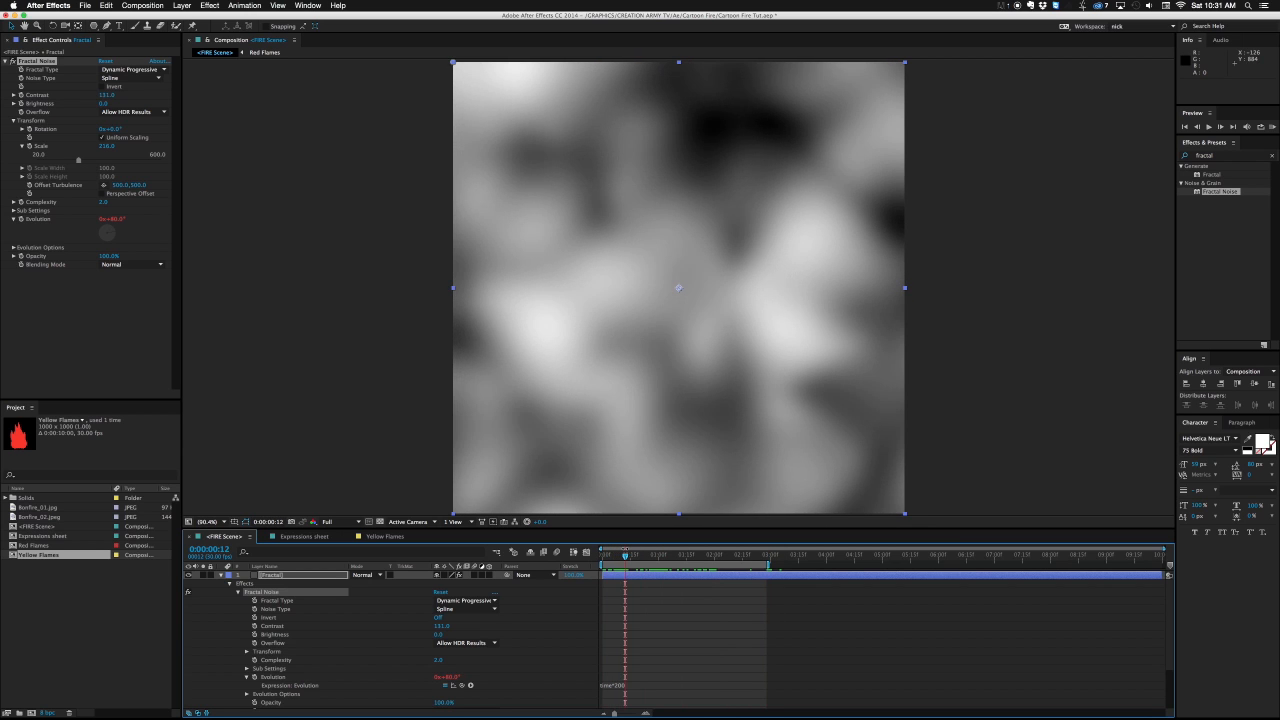
key(space)
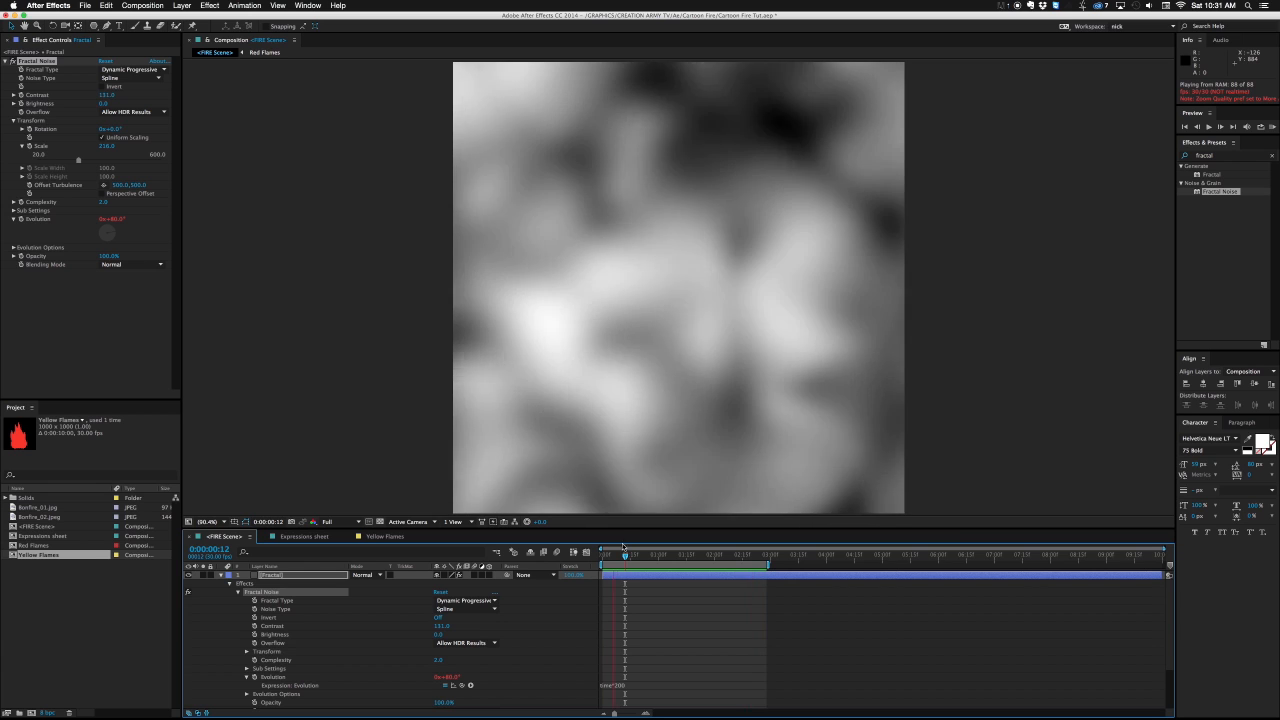
key(space)
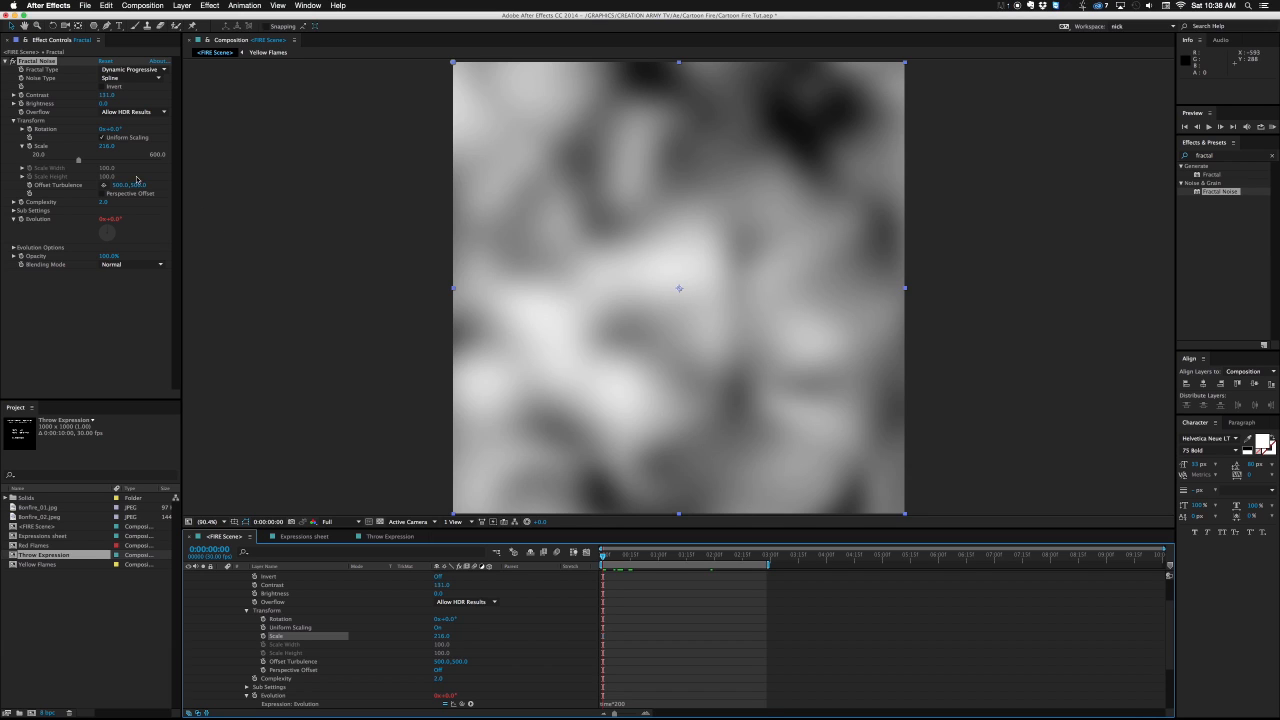
Try shifting the noise's Offset Turbulence along X and then along Y, undoing each change.
click(59, 186)
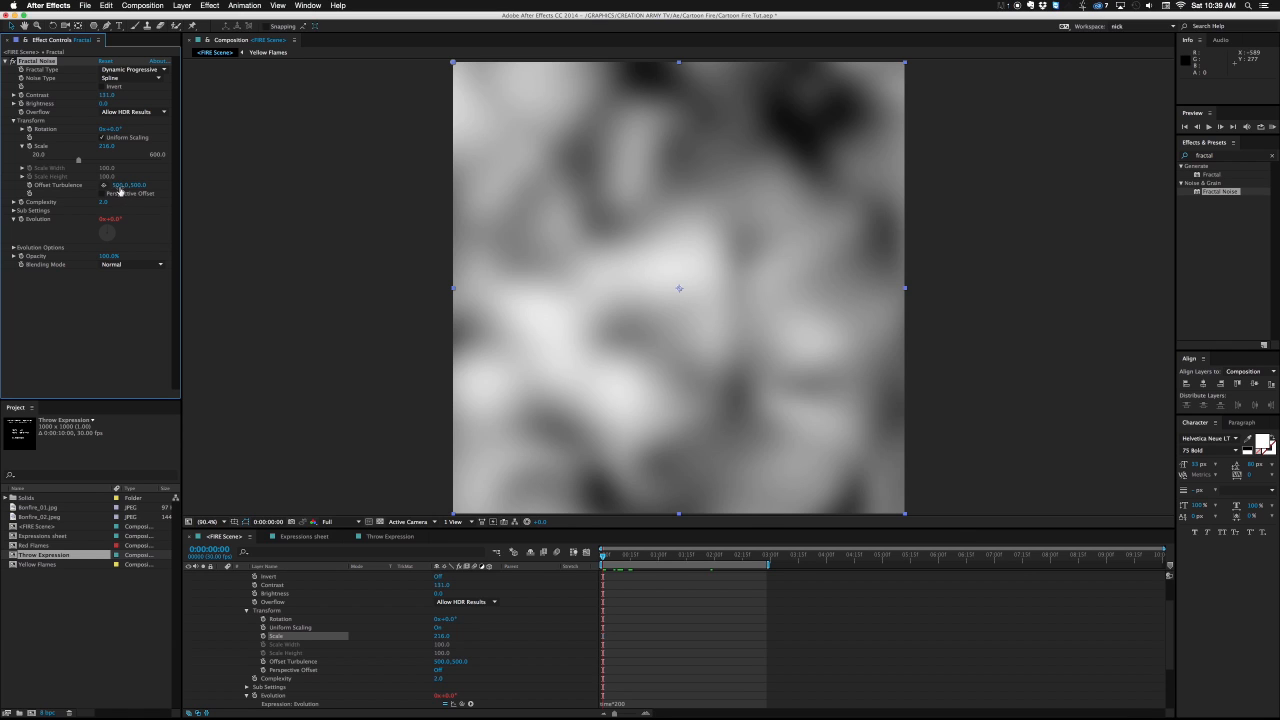
drag(119, 190, 55, 189)
key(ctrl+z)
drag(143, 186, 230, 176)
key(ctrl+z)
Study the Throw Expression composition up to 0:00:00:20 and check the <FIRE Scene> dimensions in its composition settings.
click(374, 537)
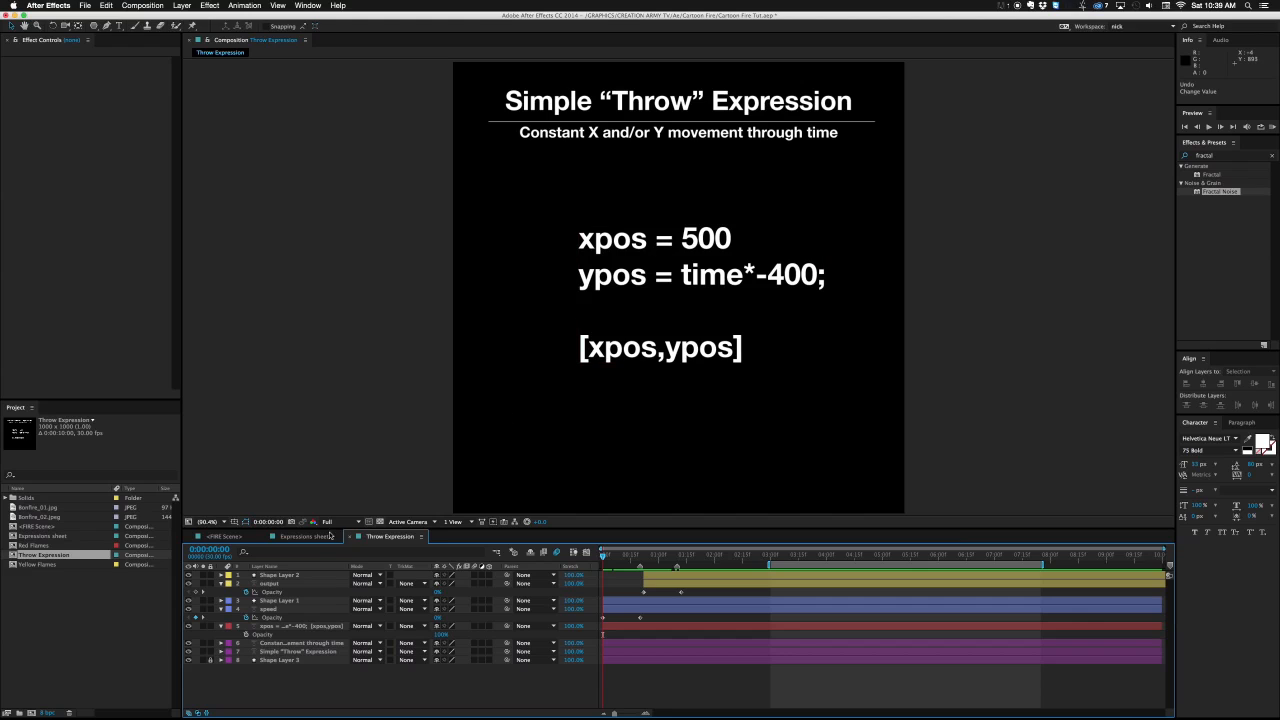
click(237, 538)
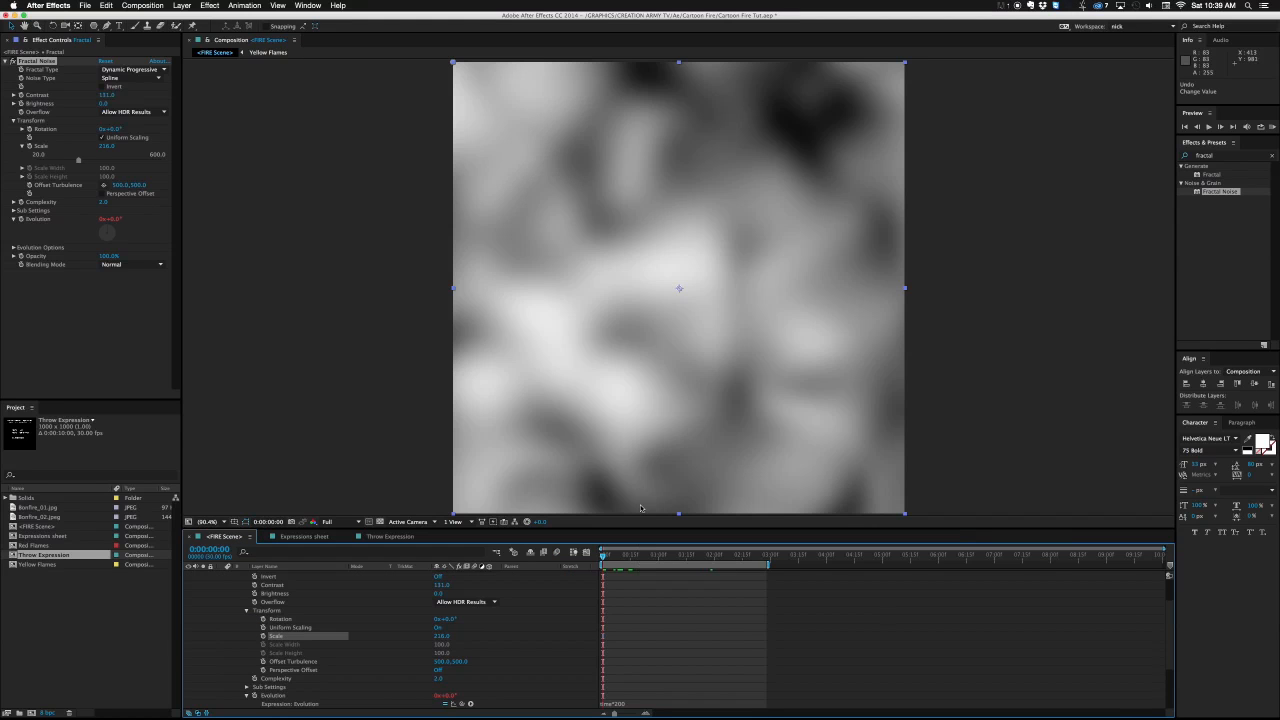
key(super+k)
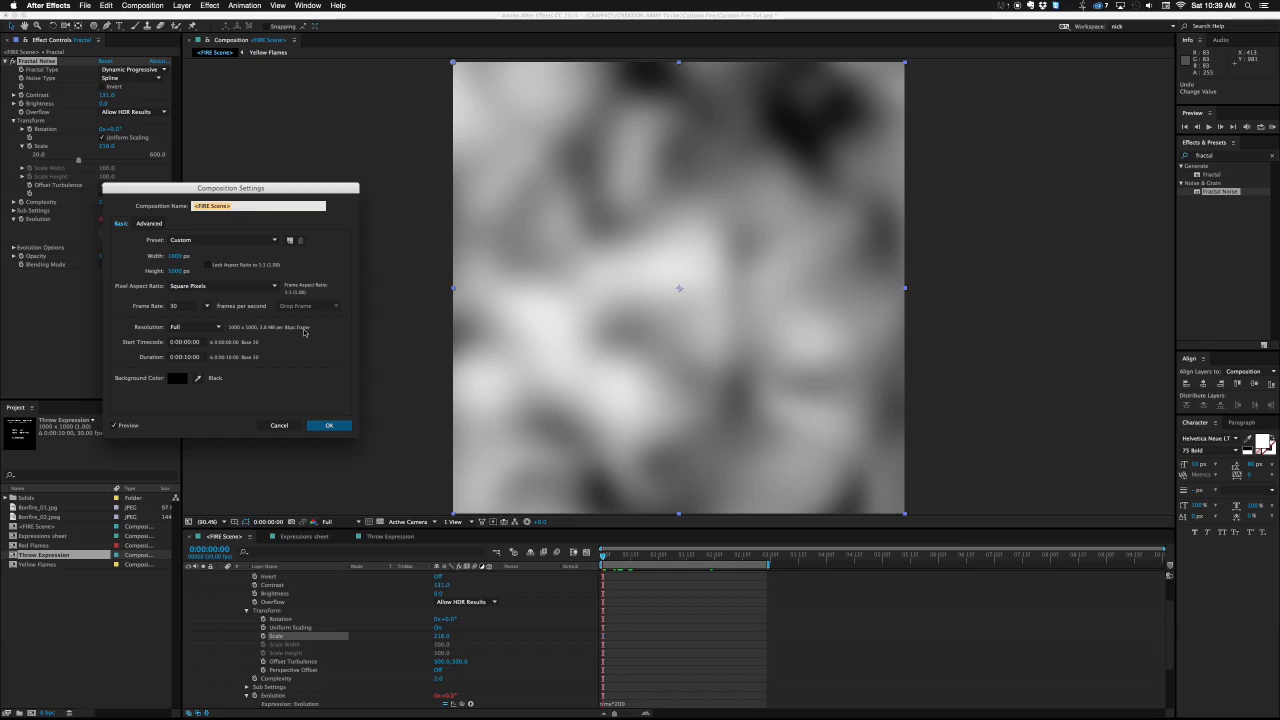
drag(151, 198, 179, 283)
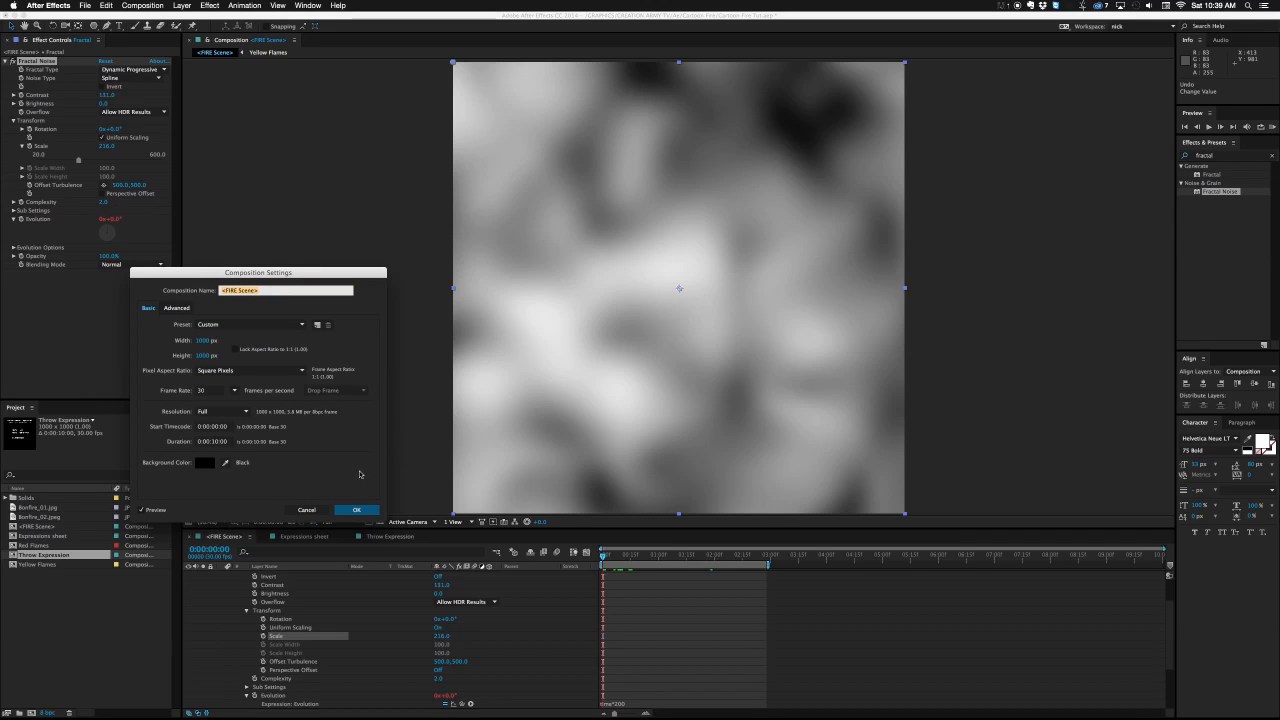
click(308, 511)
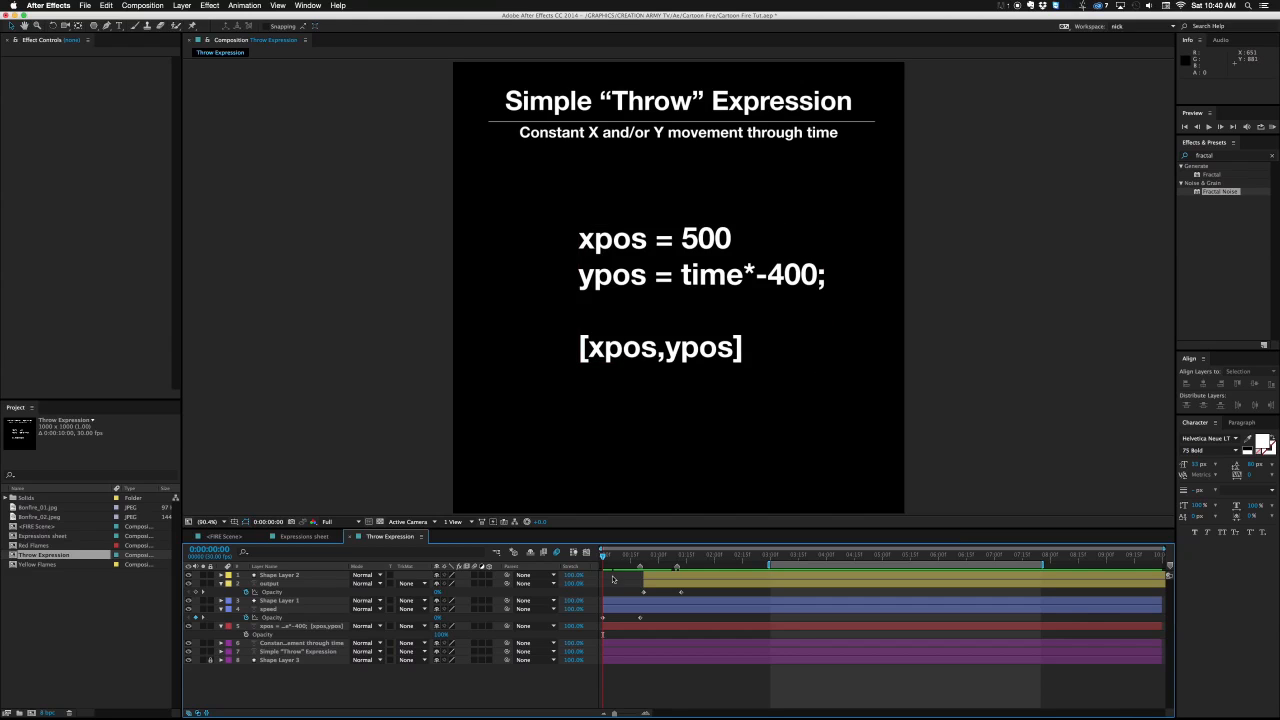
drag(630, 557, 640, 557)
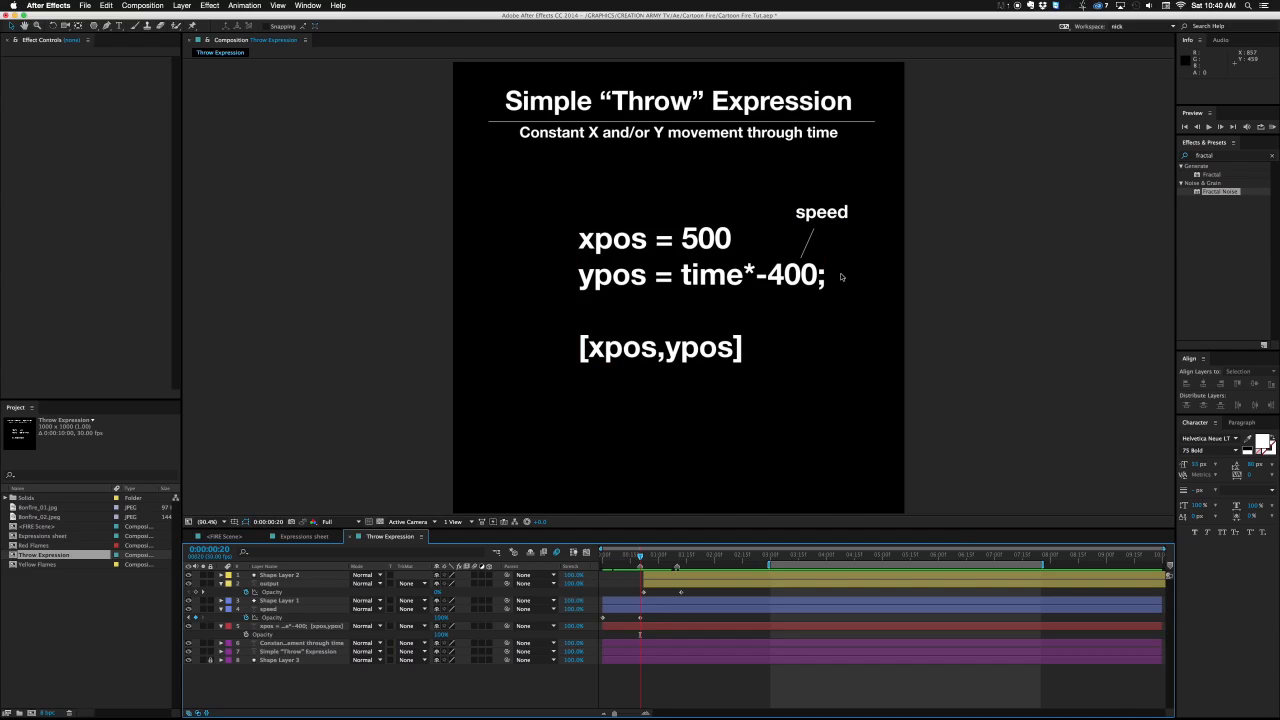
Change the "speed" label above the ypos line to "pixels movement".
double_click(834, 216)
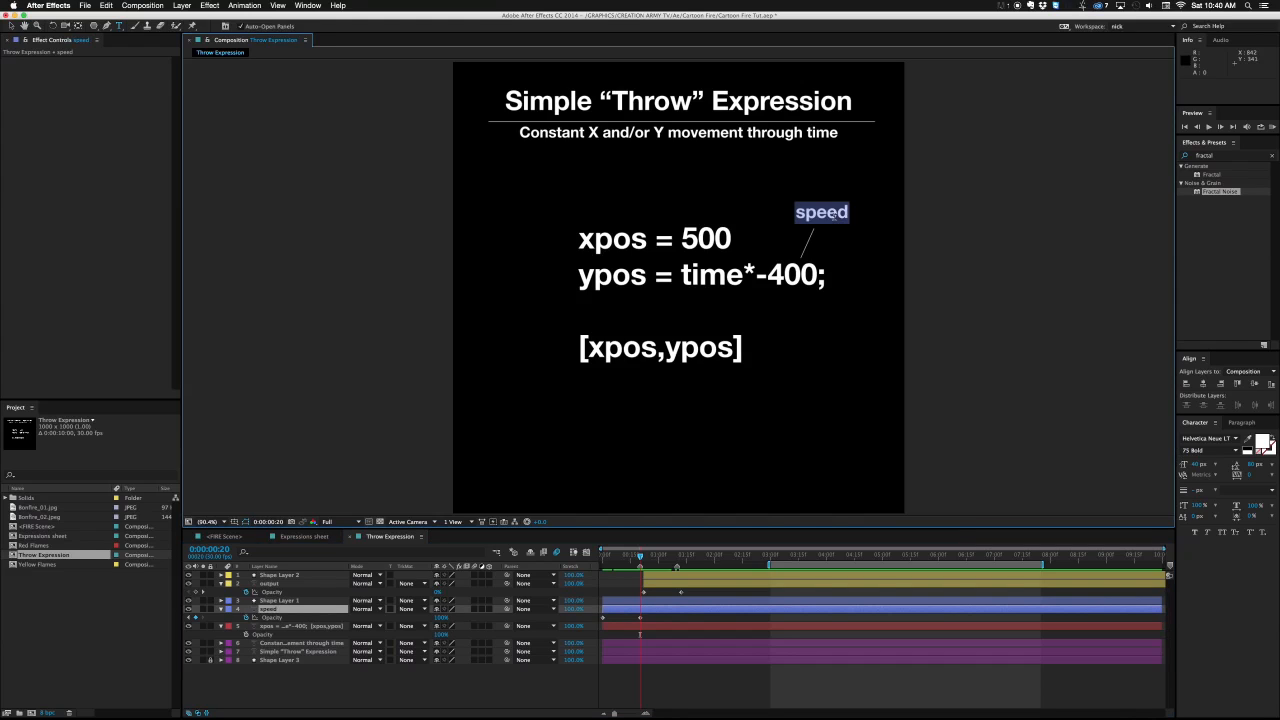
text(pix)
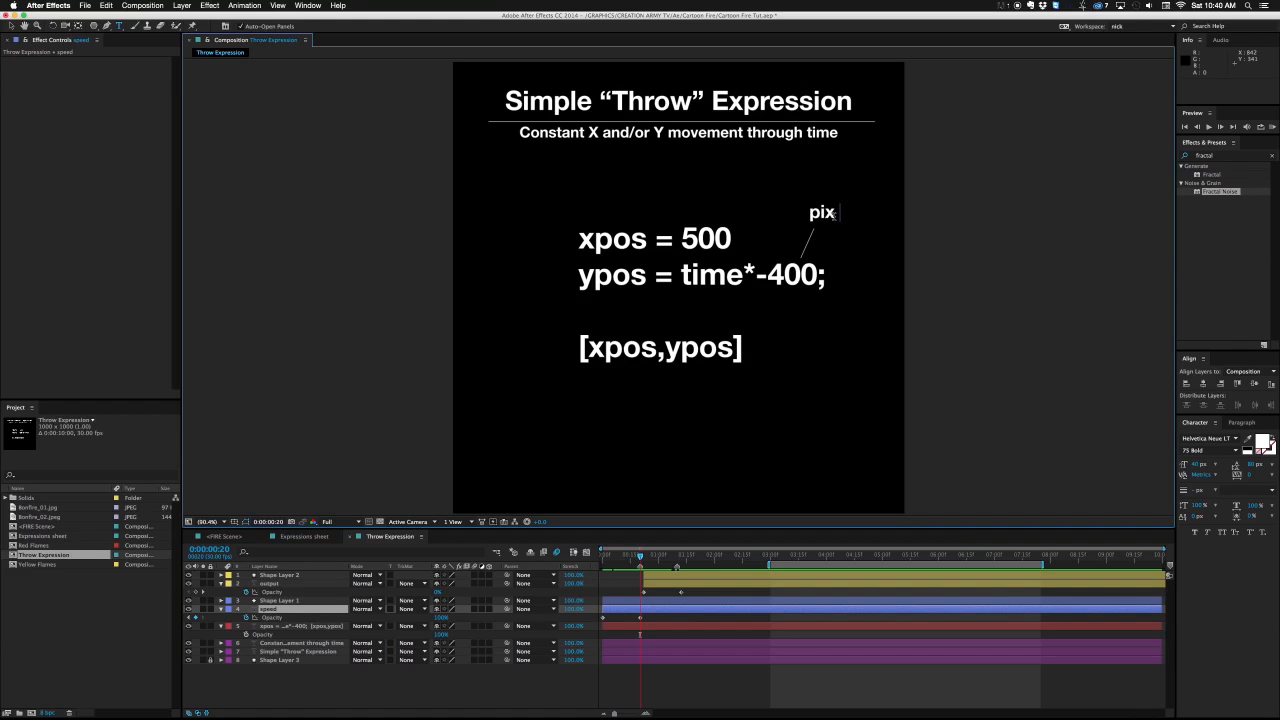
text(els movement)
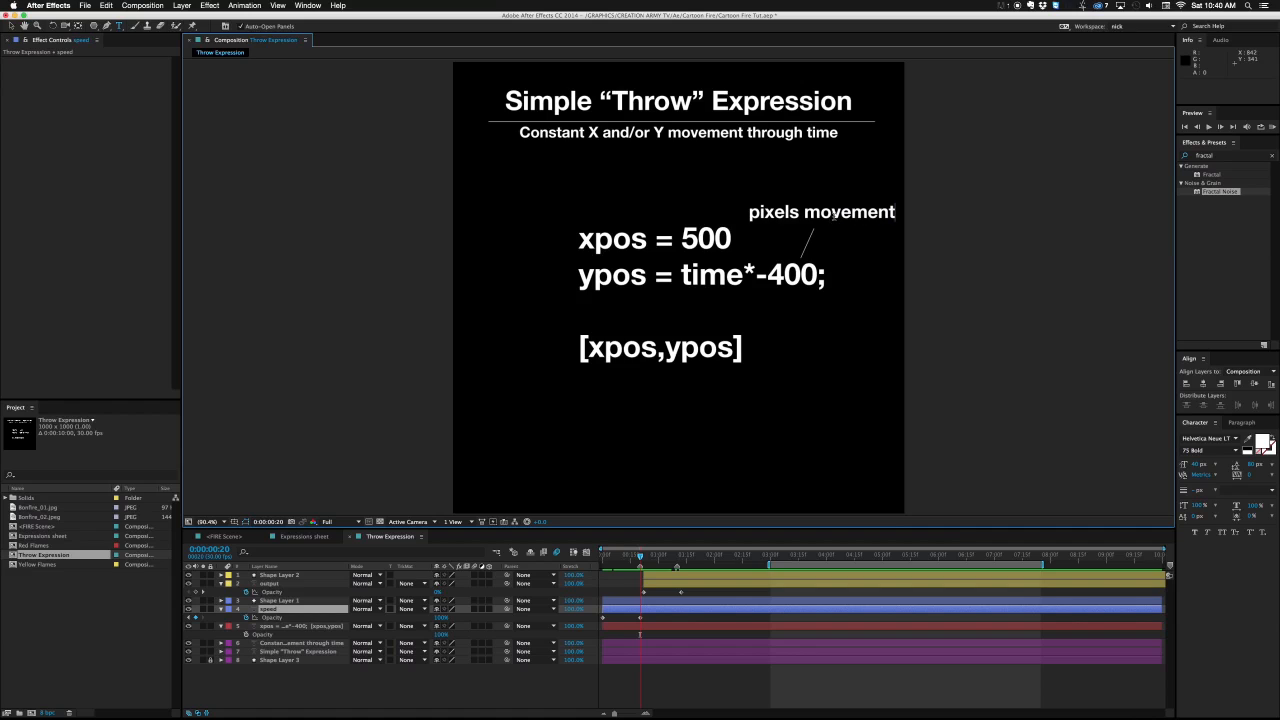
key(Escape)
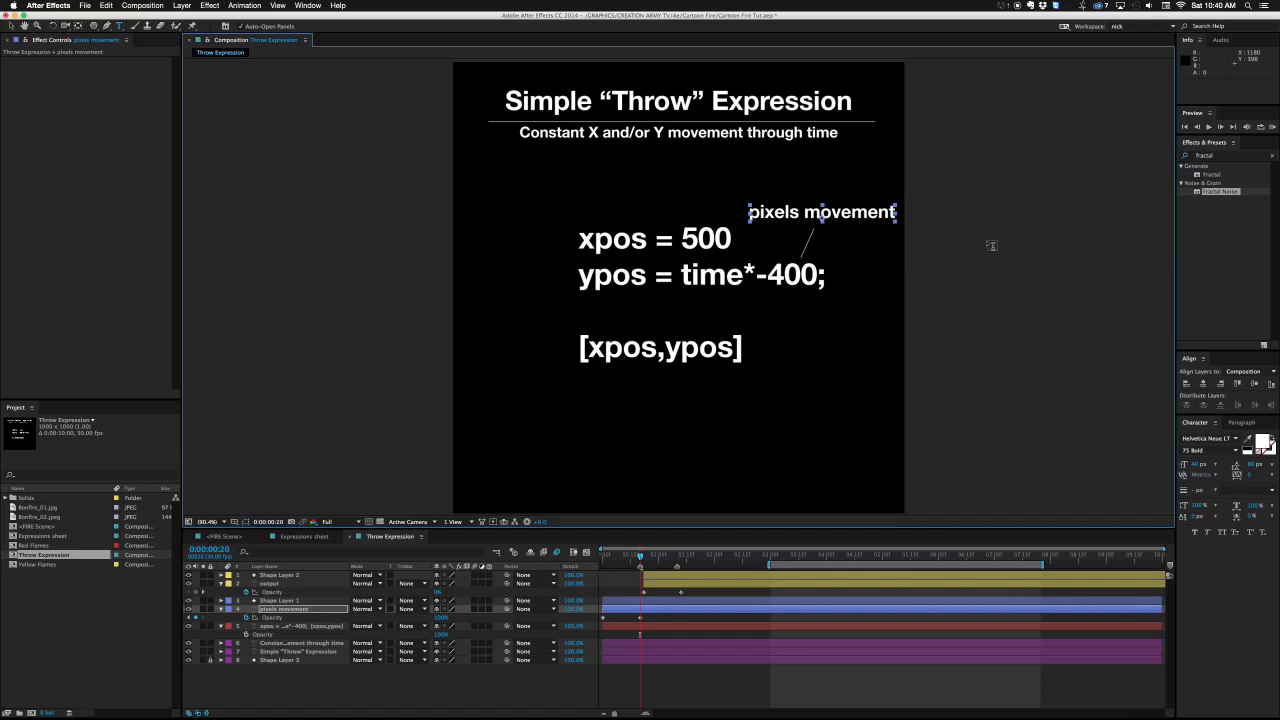
click(986, 240)
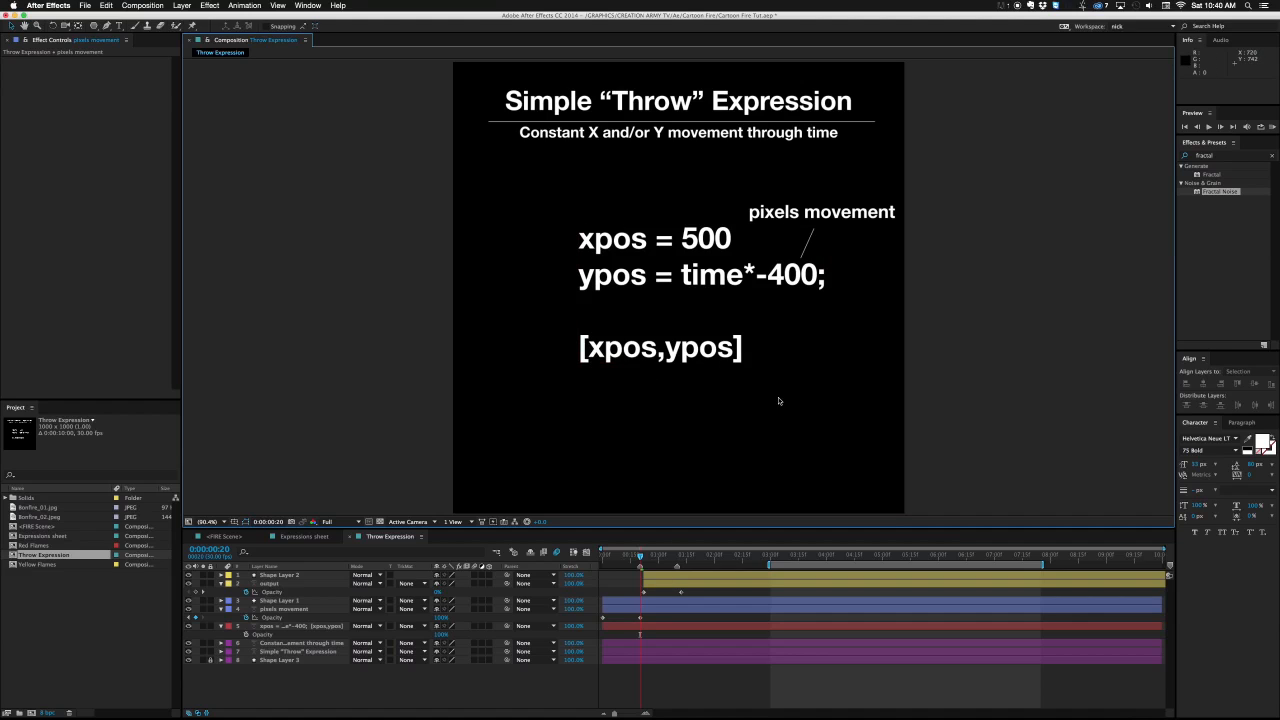
Move to 0:00:01:12 in the Throw Expression composition and copy the complete xpos/ypos expression text.
click(681, 556)
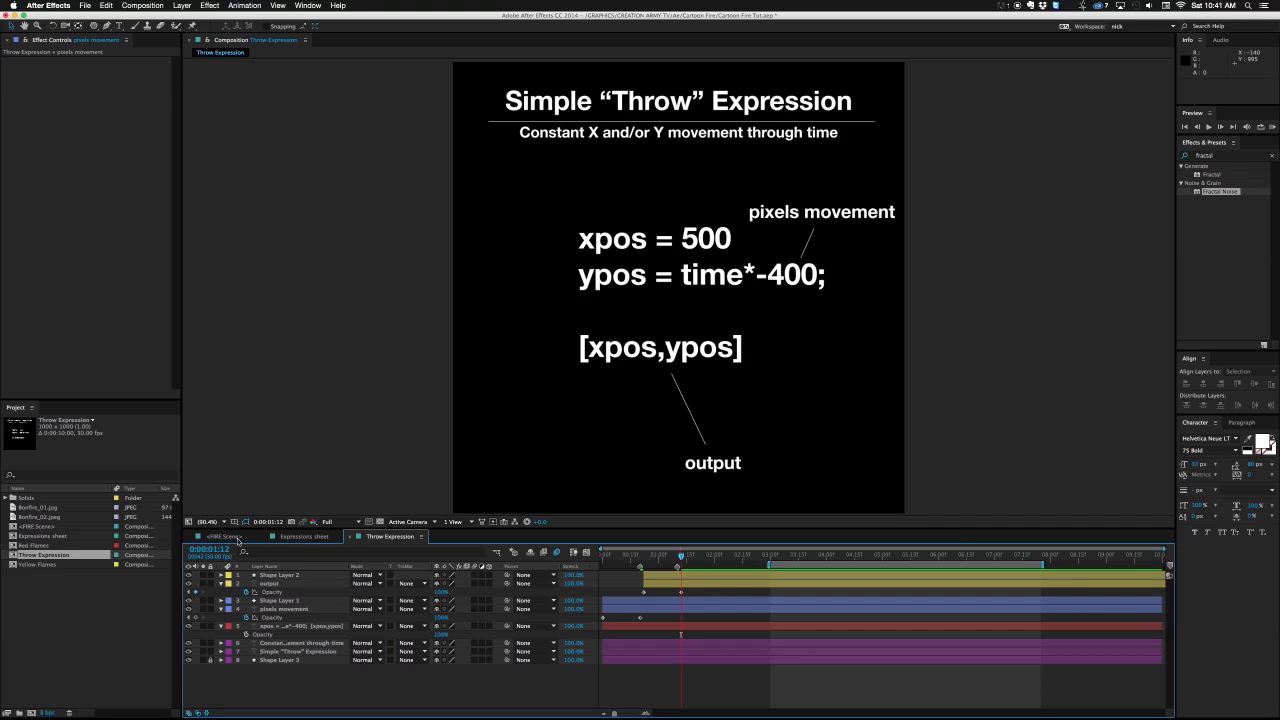
double_click(720, 352)
key(super+c)
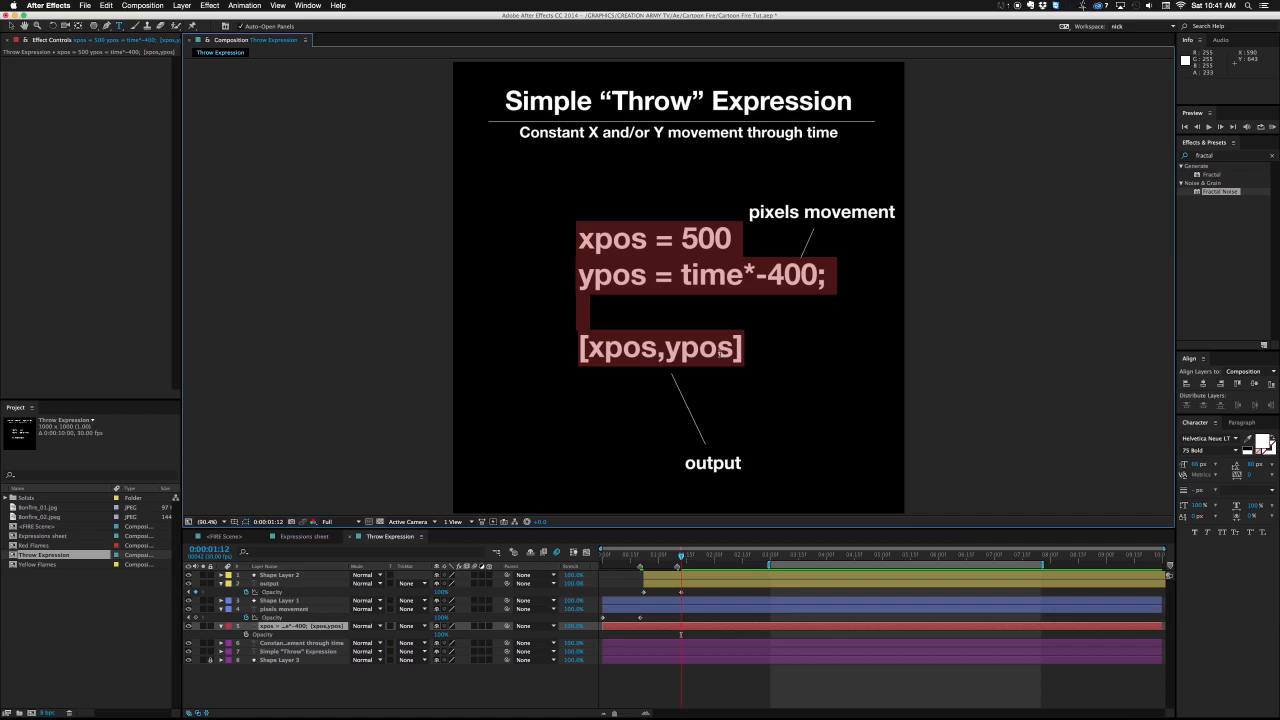
key(Escape)
In <FIRE Scene>, drive the fractal's Offset Turbulence with the copied expression xpos = 500, ypos = time*-400; [xpos,ypos].
click(226, 537)
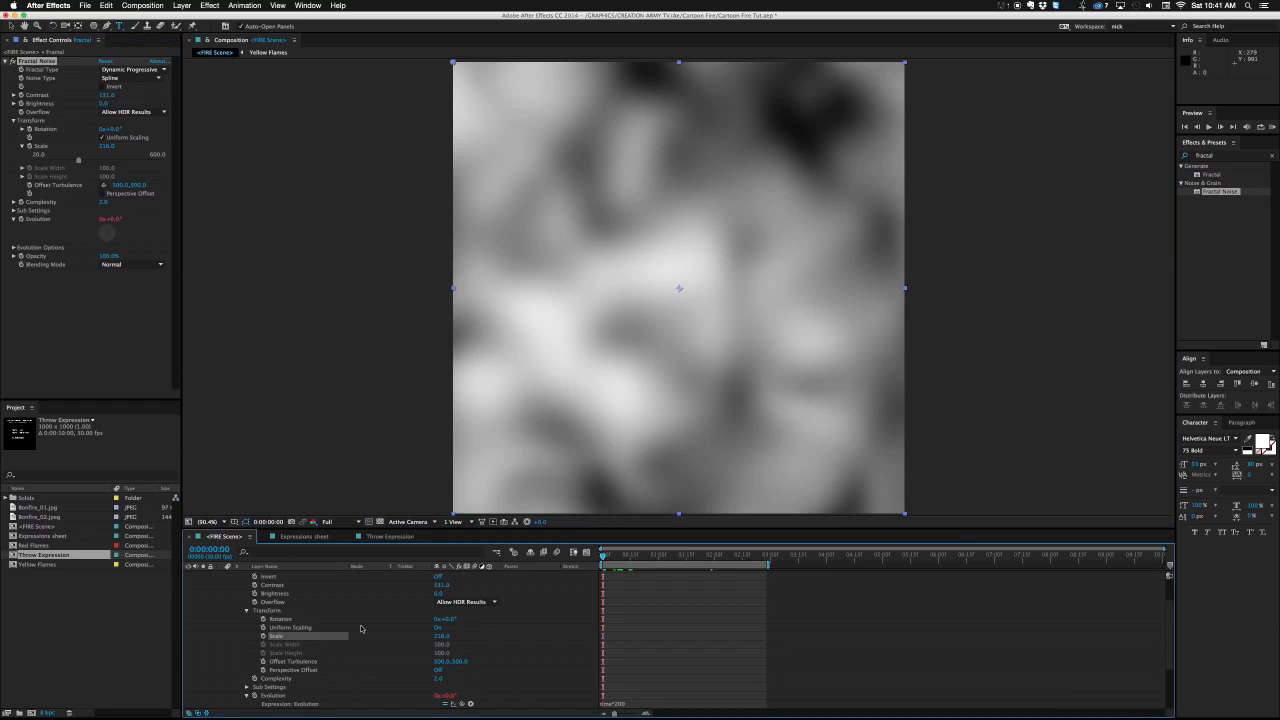
click(56, 203)
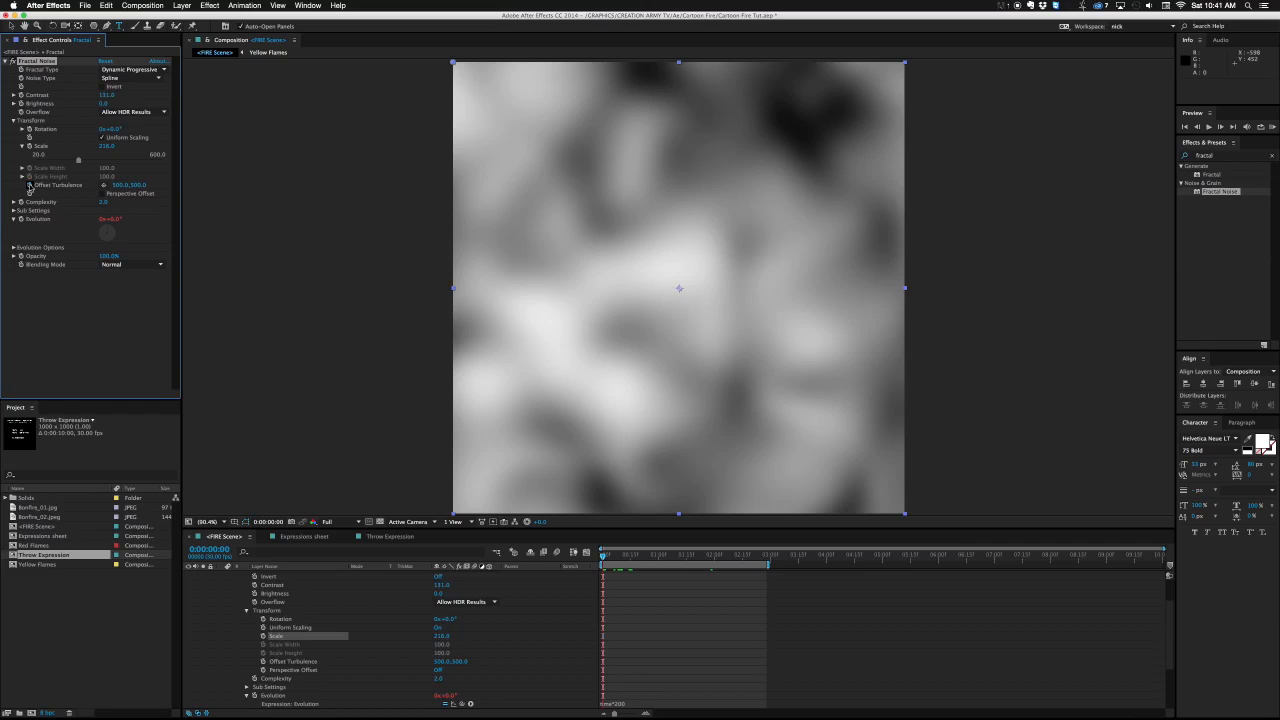
alt+click(30, 186)
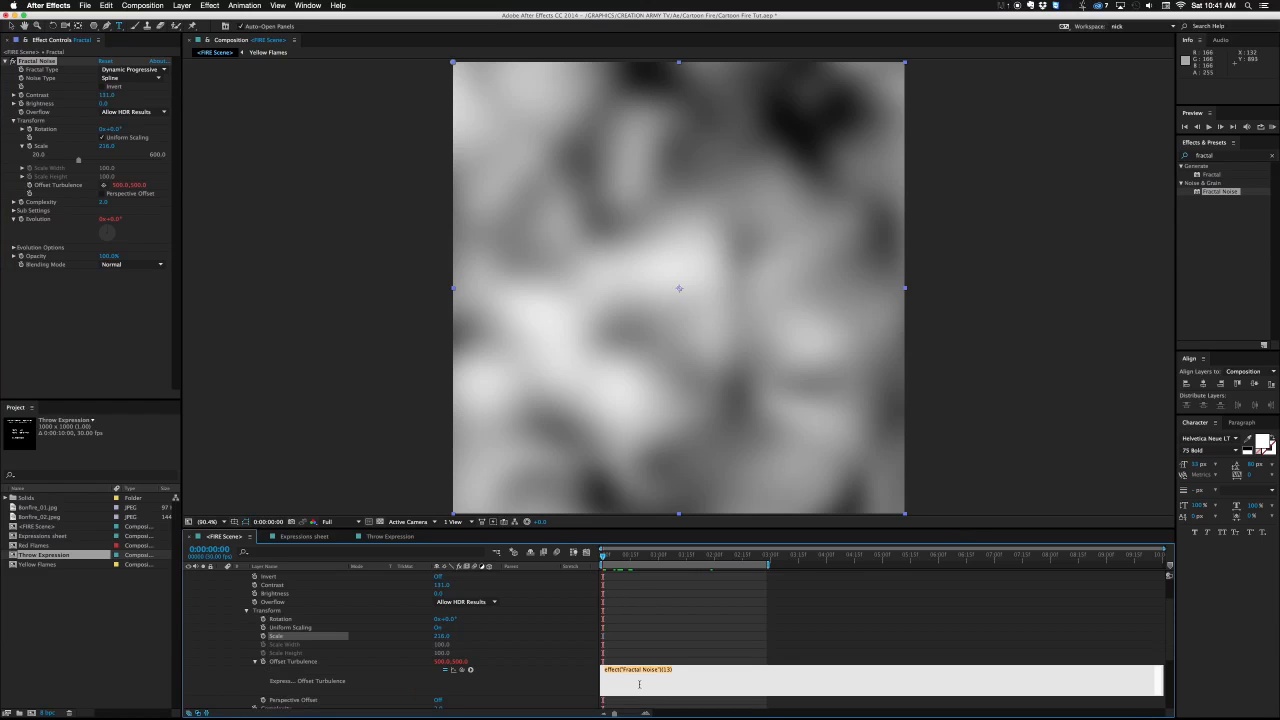
key(super+v)
key(KP_Enter)
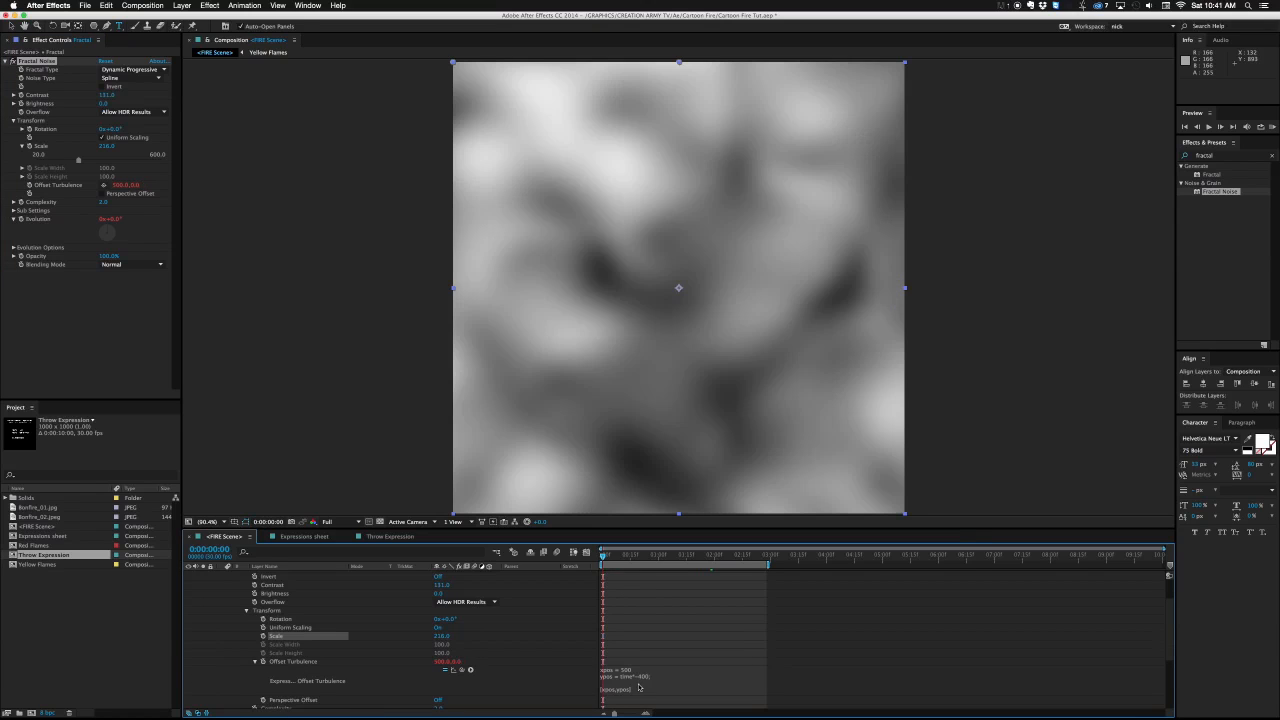
Scrub to 0:00:01:05 and back to 0:00:00:16 to examine the noise movement, collapsing the fractal layer's effect properties.
drag(603, 555, 668, 556)
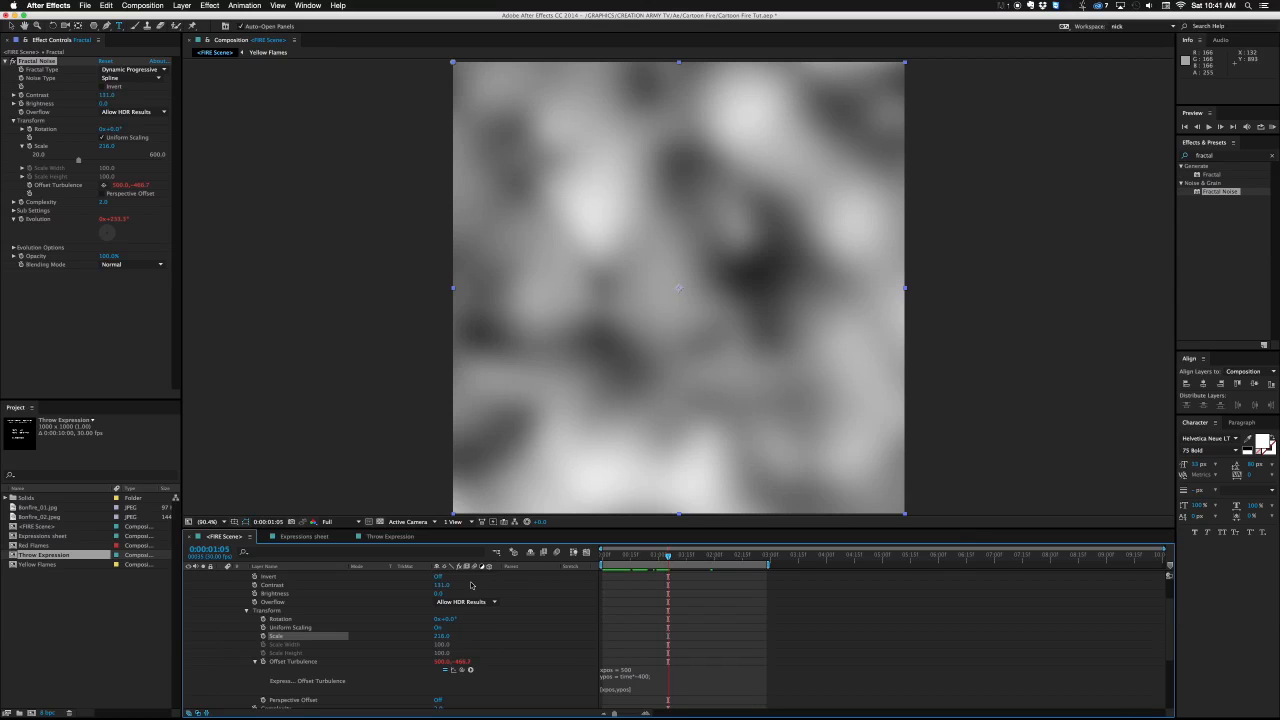
click(247, 610)
scroll(250, 610, up, 3)
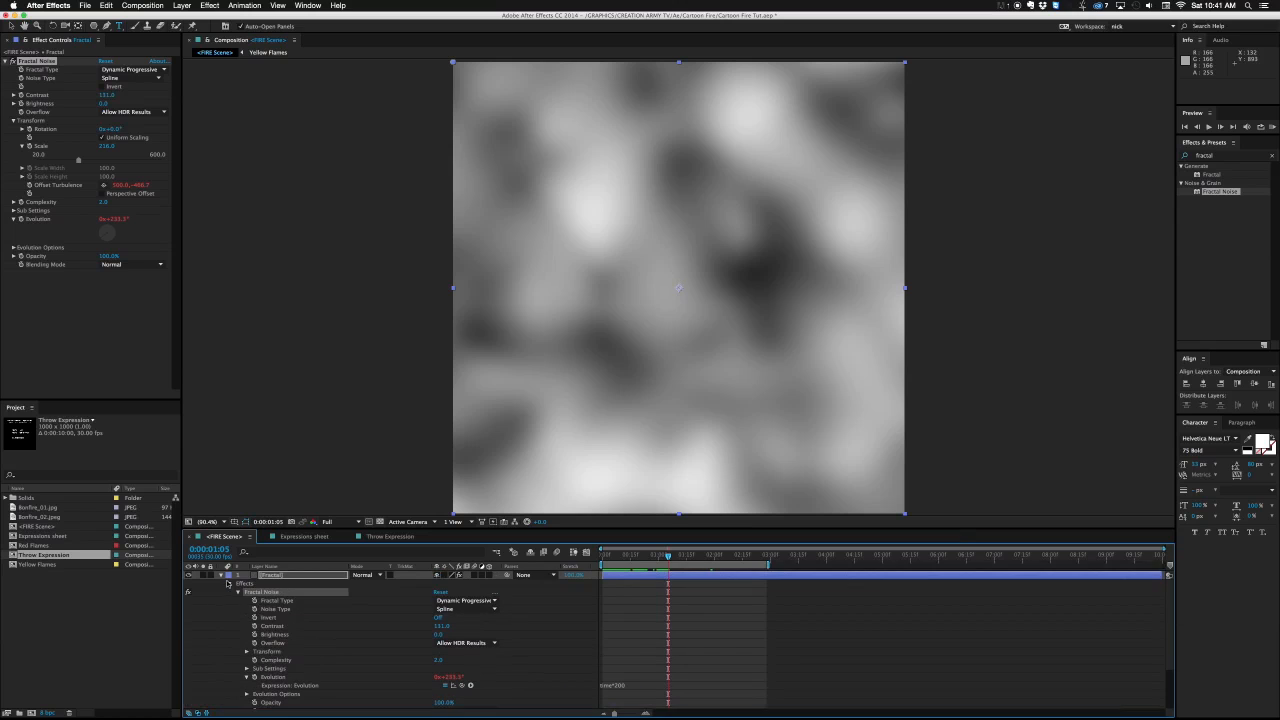
click(230, 583)
drag(666, 558, 632, 558)
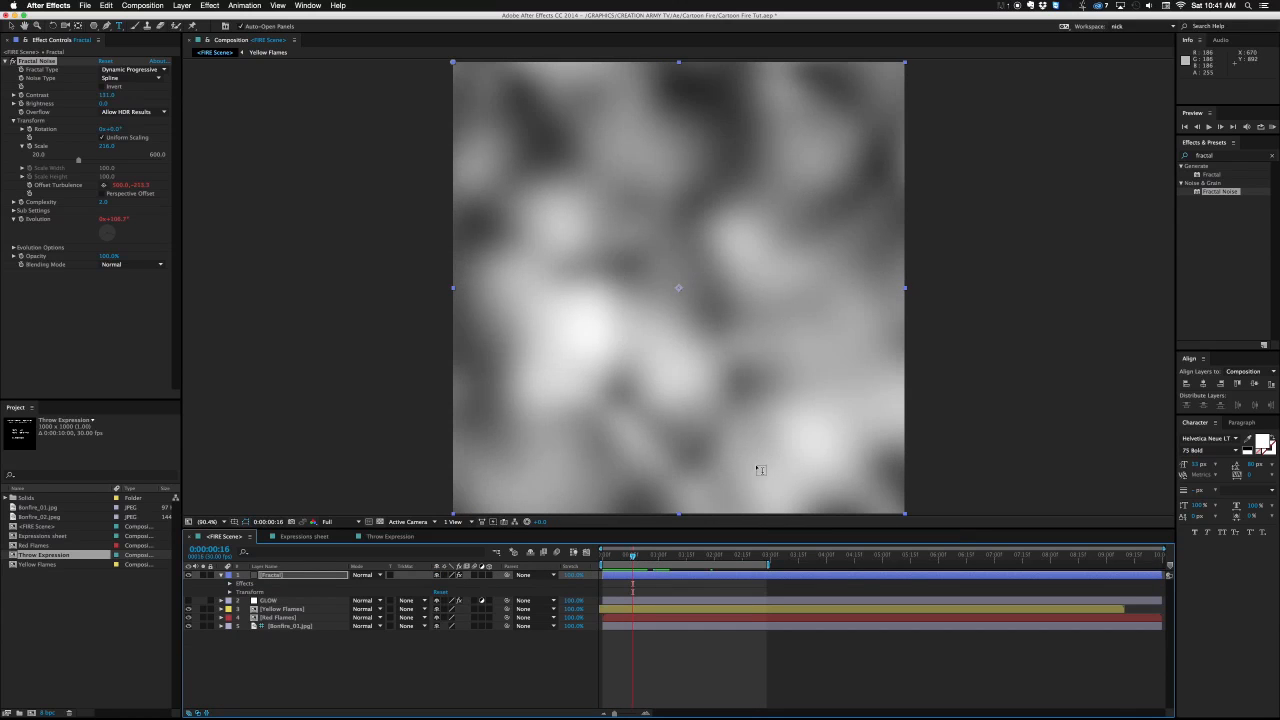
Adjust the Fractal Noise contrast, set its Brightness to -6, and move the fractal layer below Red Flames.
click(103, 104)
drag(103, 110, 100, 104)
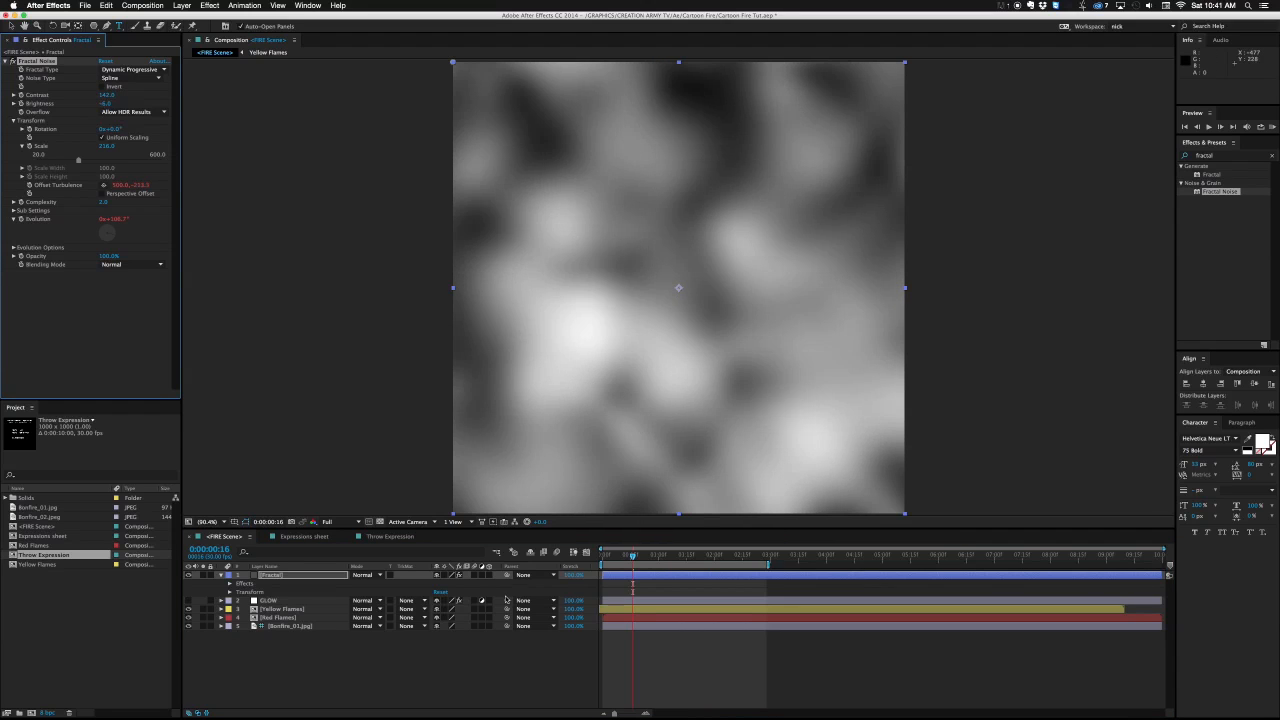
drag(287, 576, 285, 621)
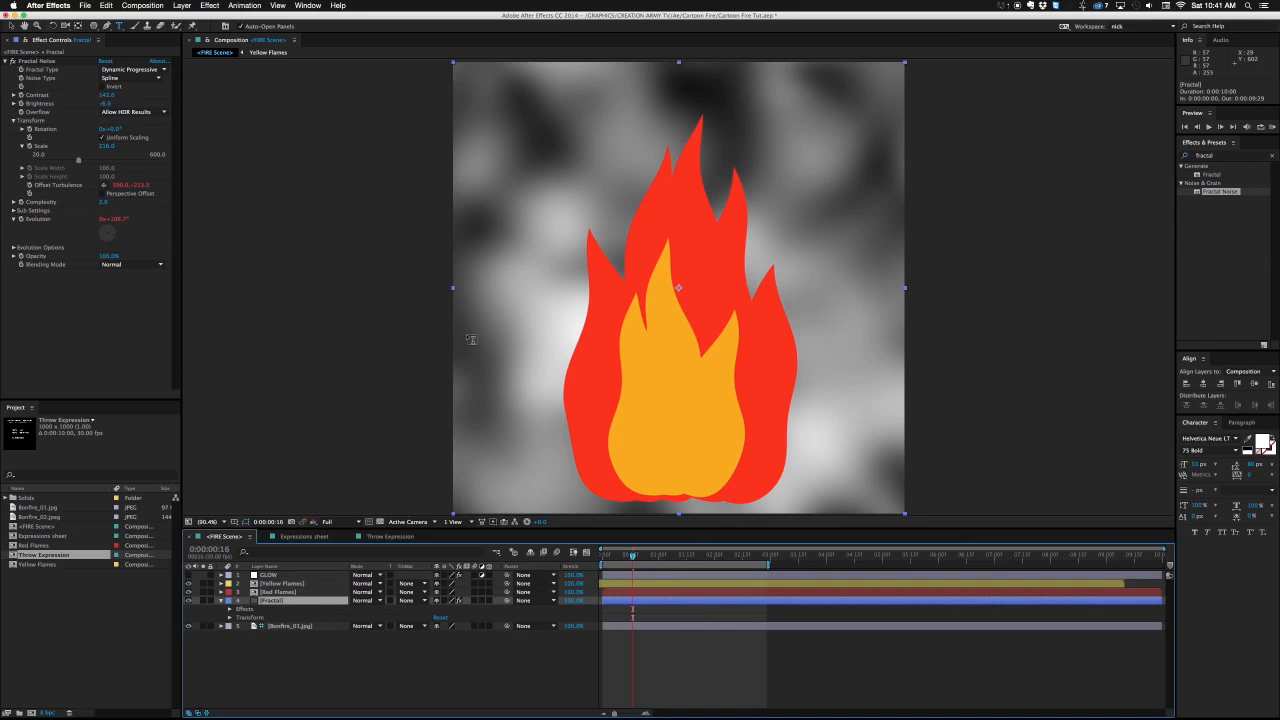
Switch to QuickTime Player, close the screen recording and examine the flame motion in Fire anm (Converted).mov before returning to After Effects.
key(super+Tab)
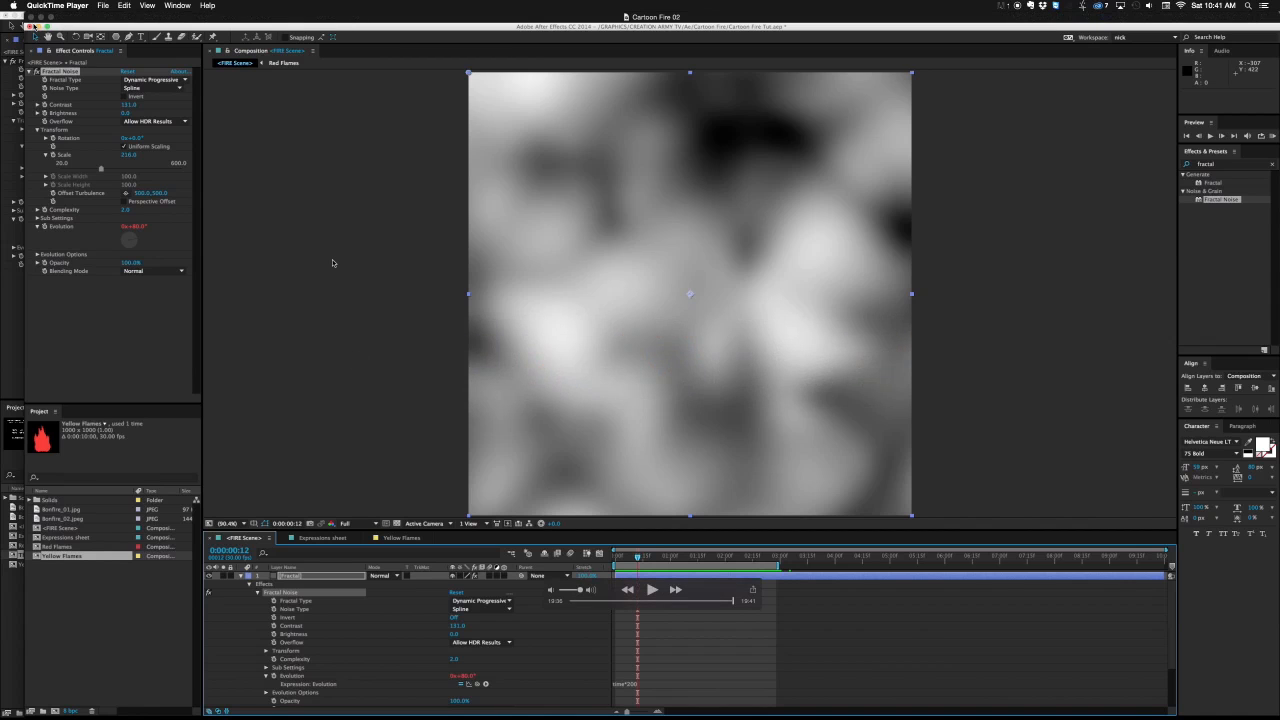
key(super+w)
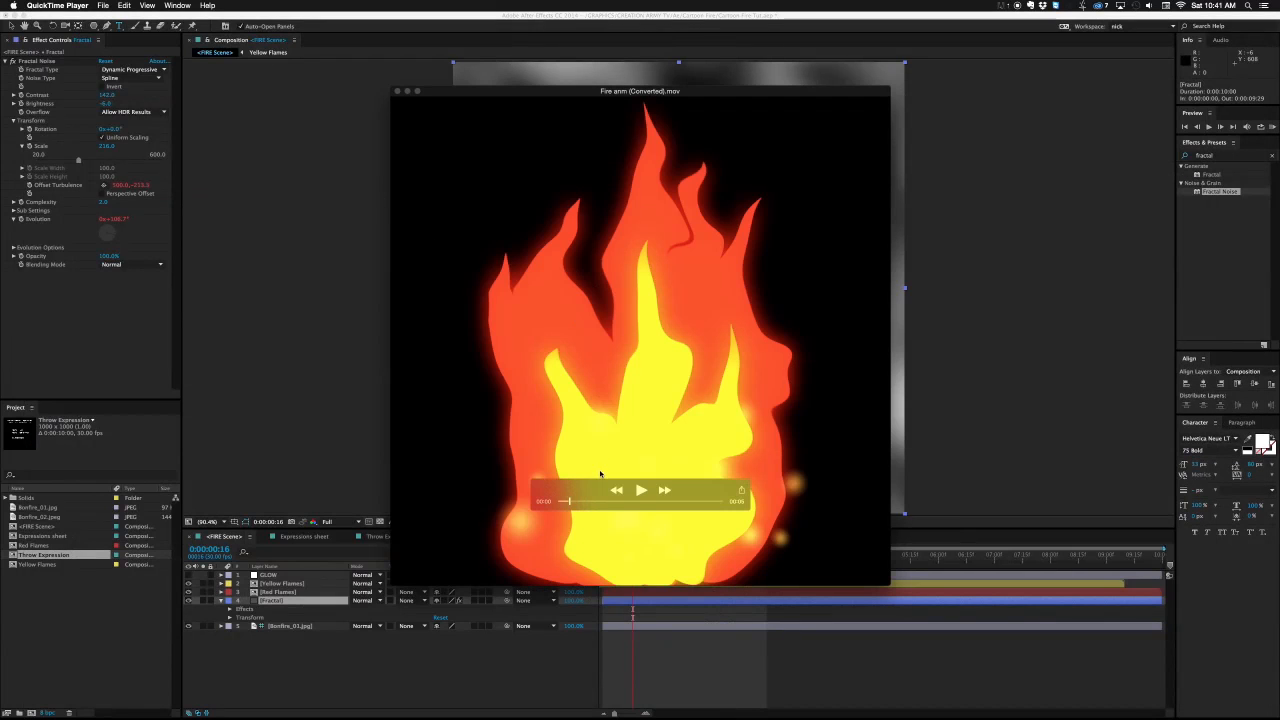
drag(569, 502, 586, 504)
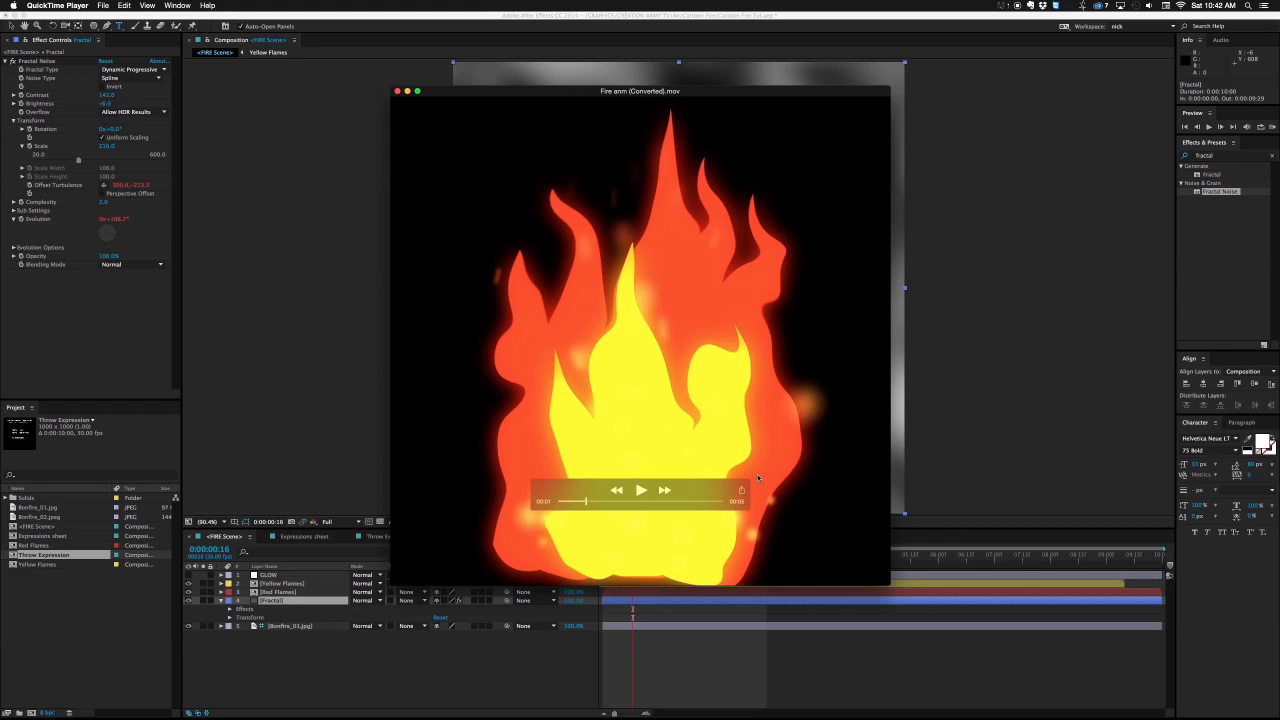
click(671, 647)
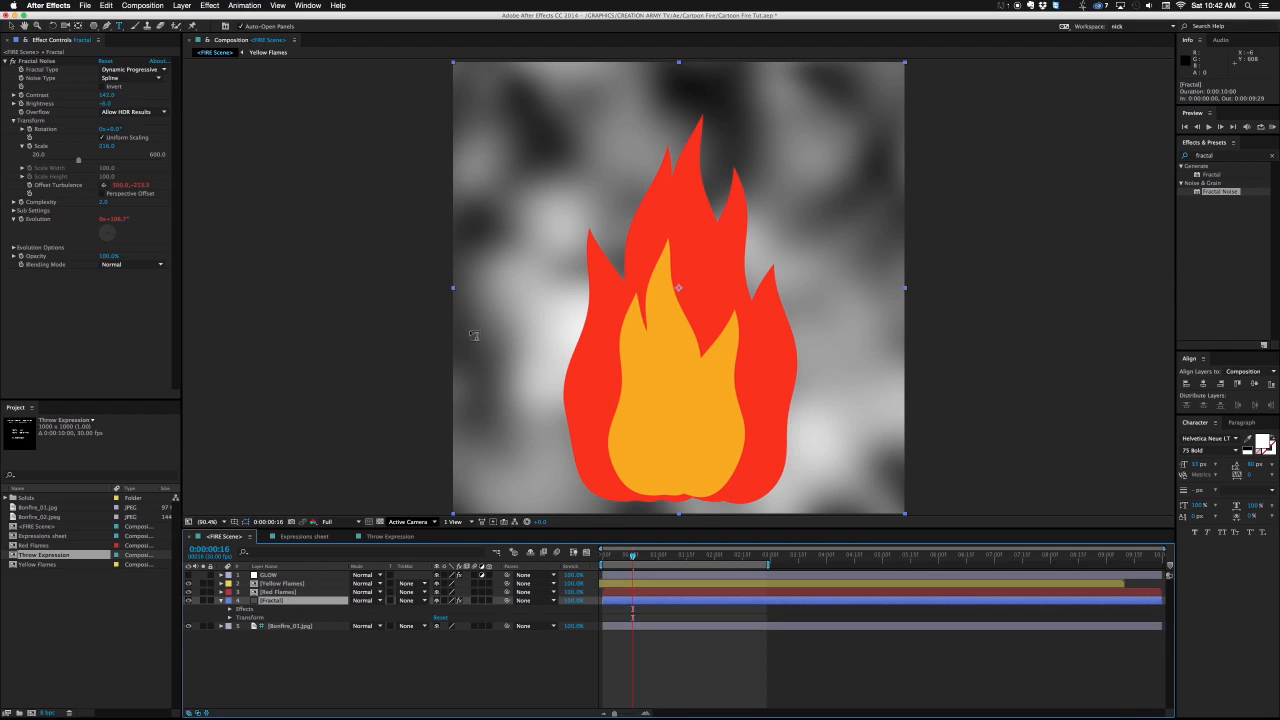
Pre-compose the fractal layer as "Fractal Comp" with all attributes moved into the new composition, and hide the resulting layer.
key(v)
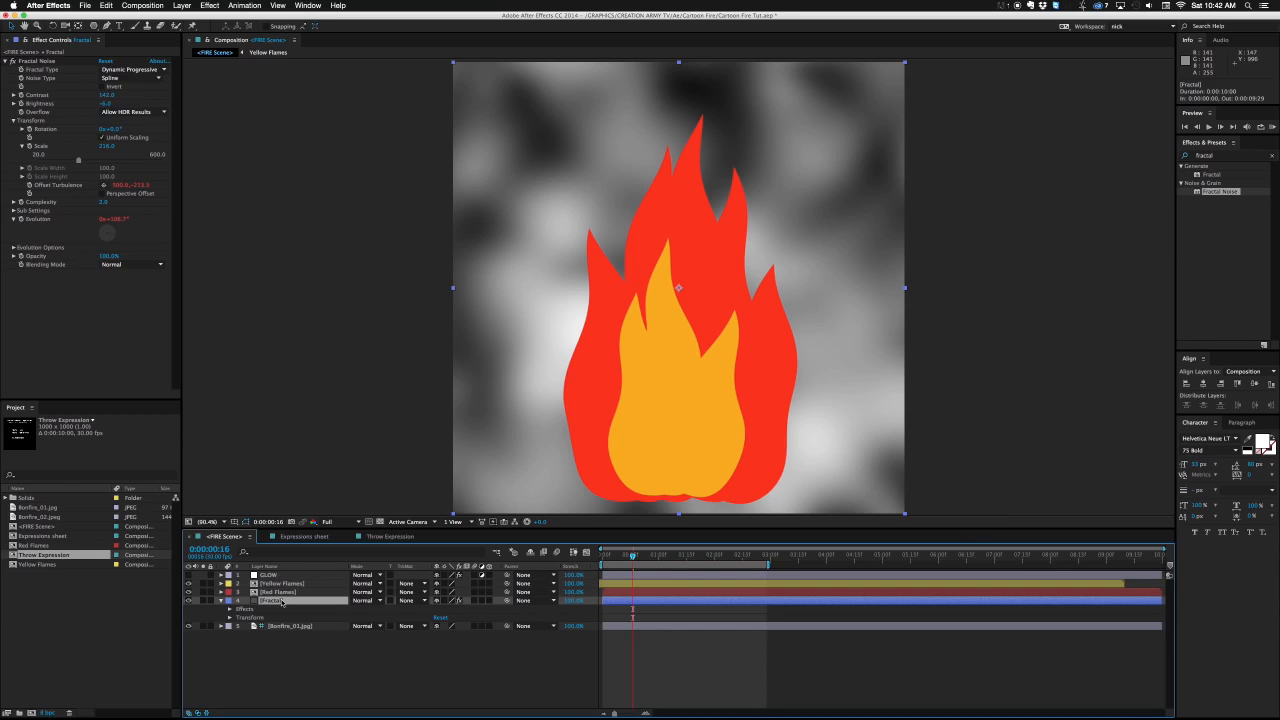
key(super+shift+c)
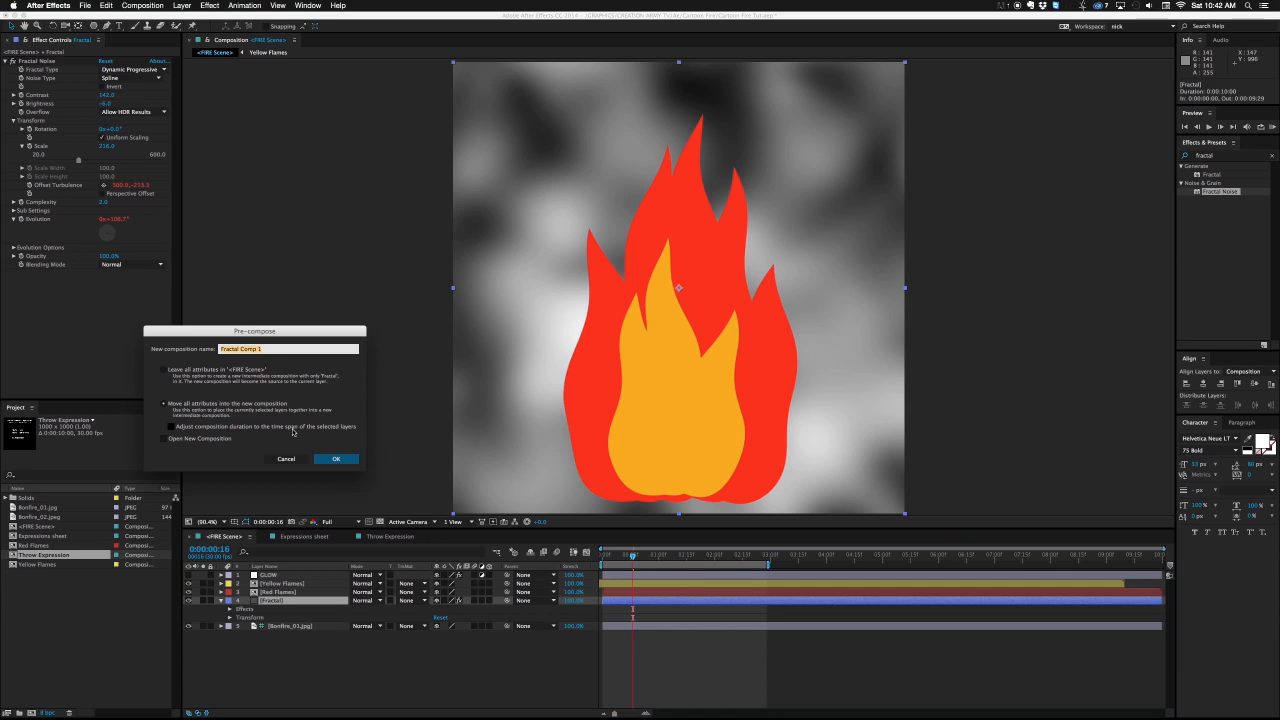
click(269, 349)
click(318, 461)
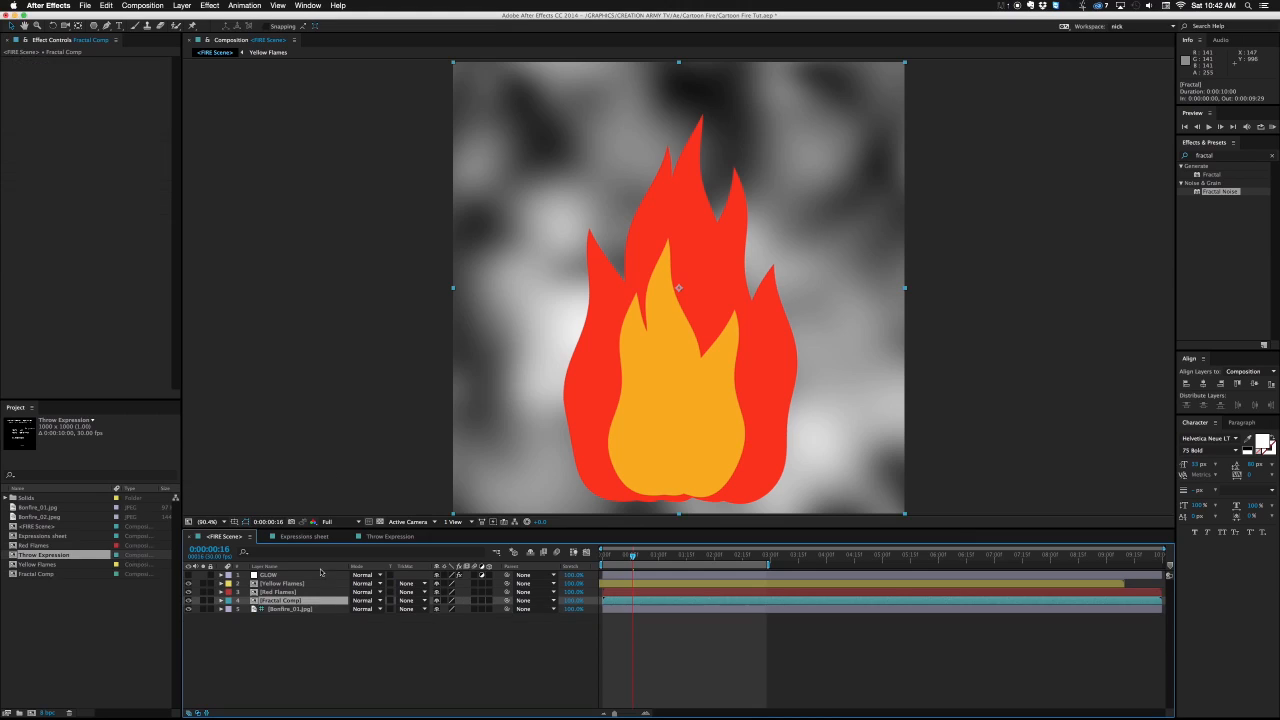
click(187, 601)
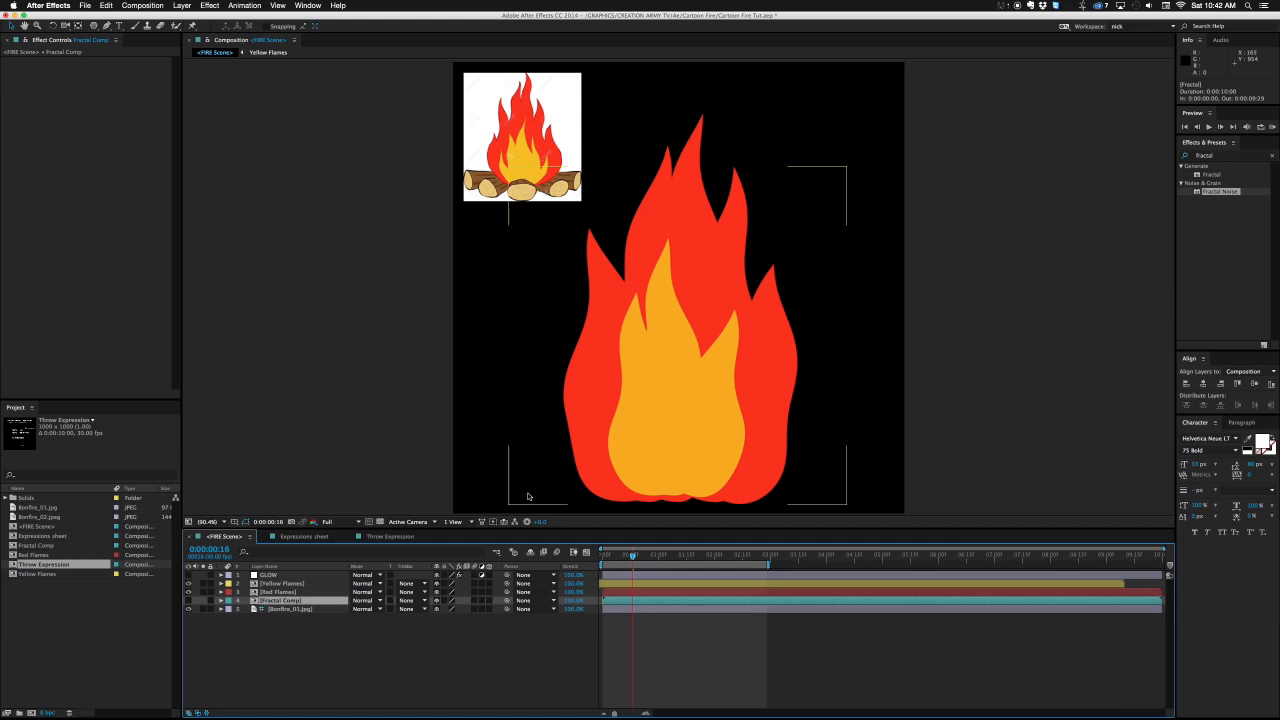
Find the Displacement Map effect and apply it to the Red Flames layer.
click(285, 593)
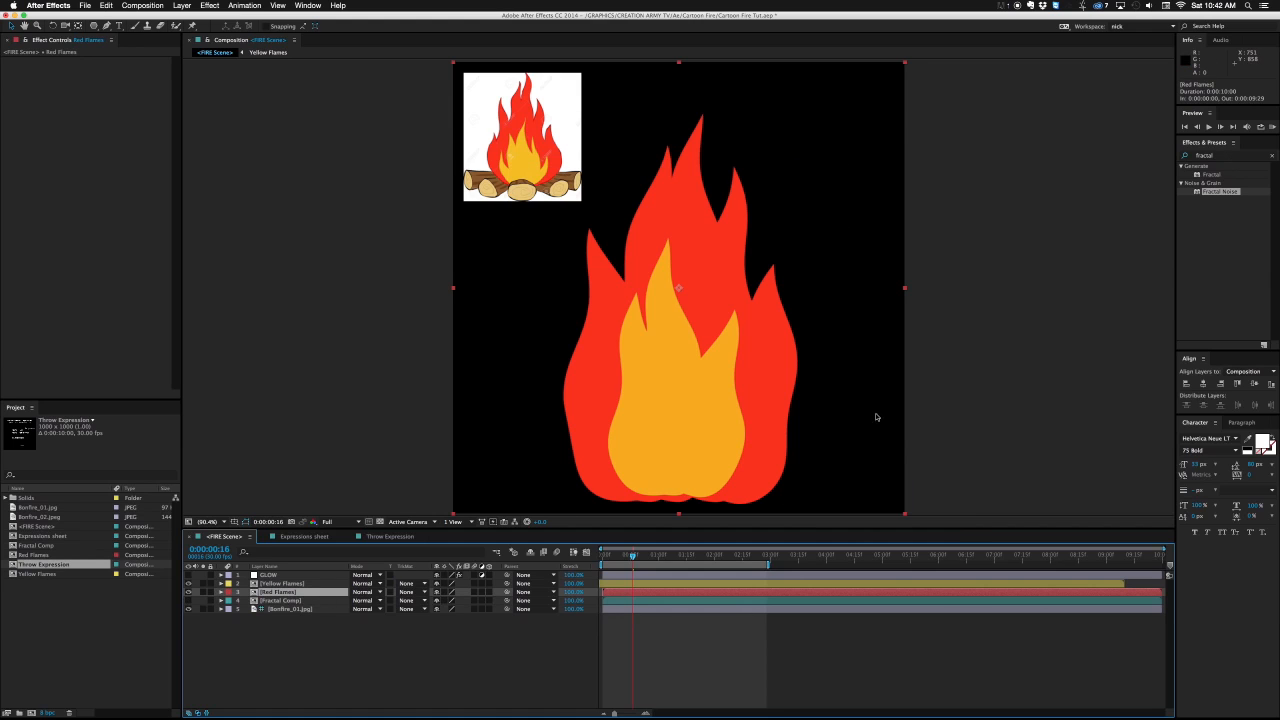
click(1210, 156)
text(displac)
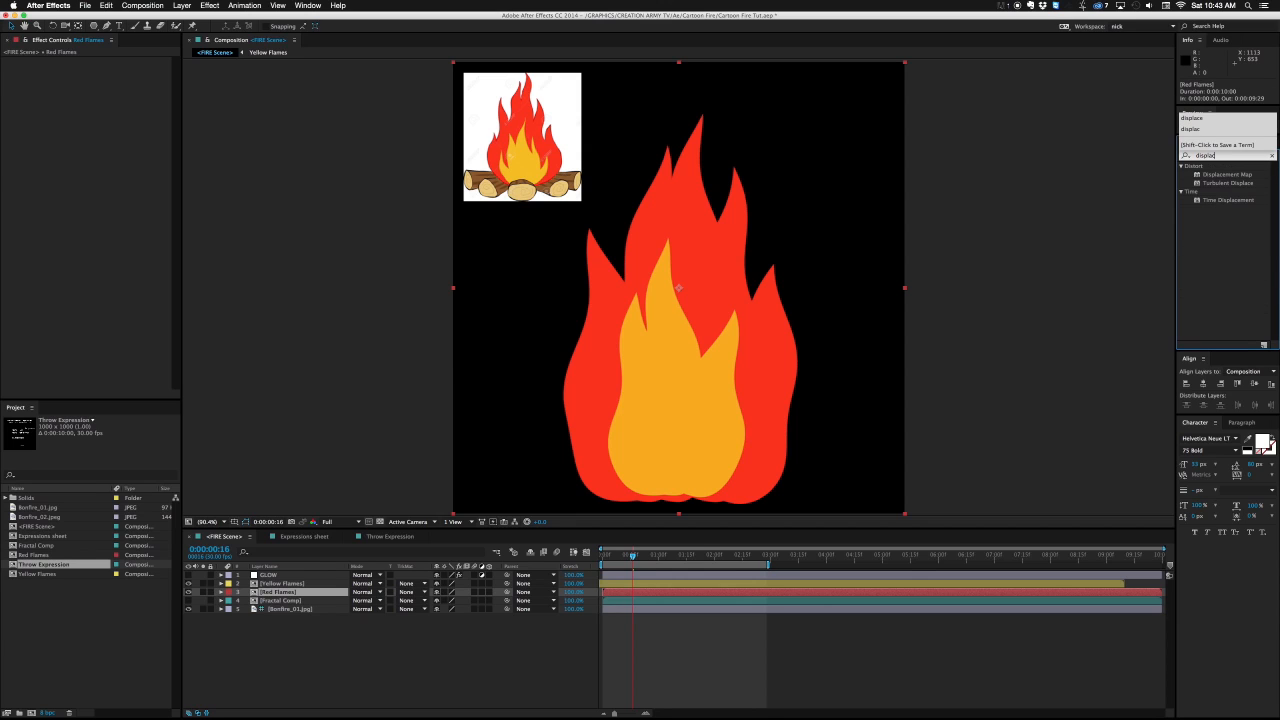
click(1224, 175)
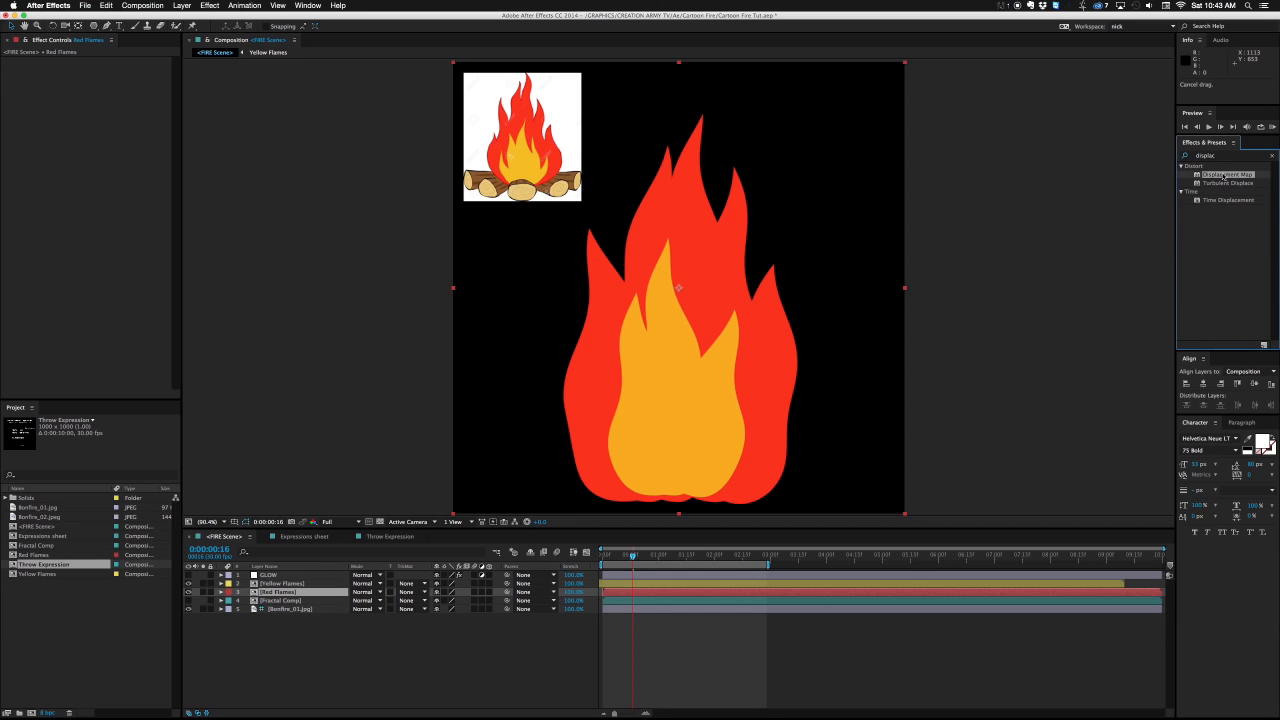
drag(327, 574, 289, 592)
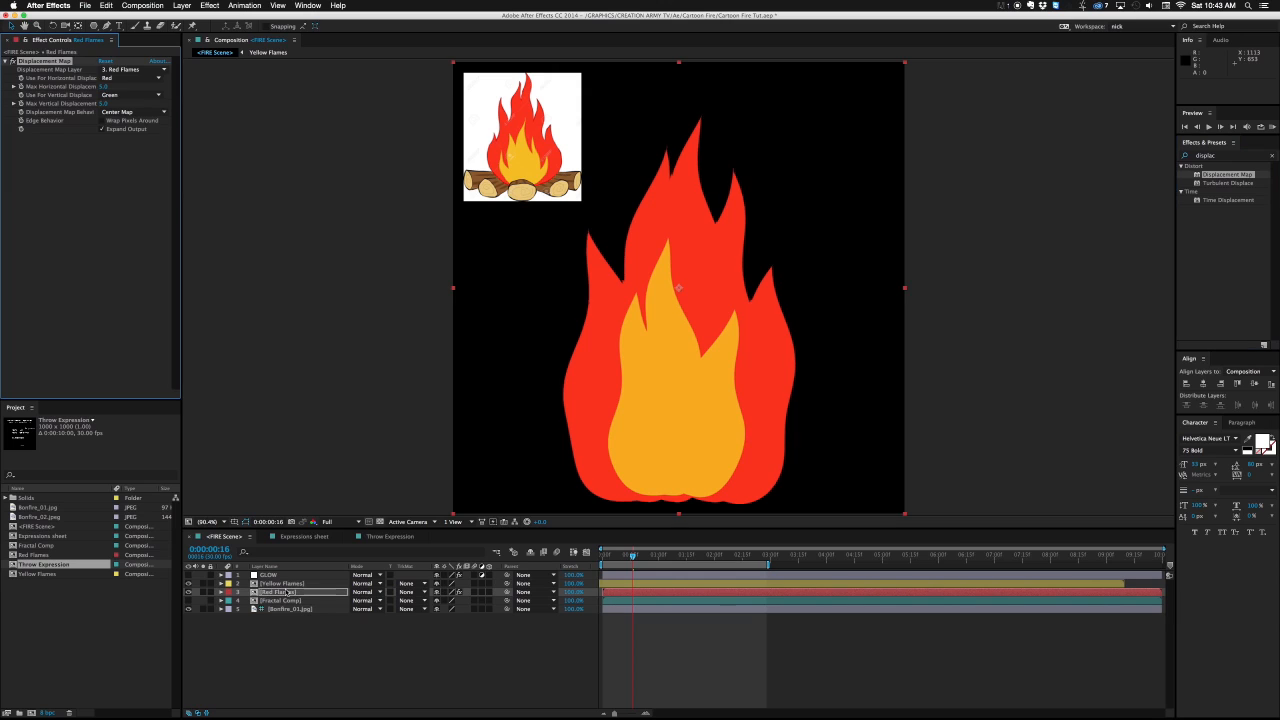
Use Fractal Comp as the displacement map layer, set the maximum horizontal displacement to 22 and increase the maximum vertical displacement.
click(133, 70)
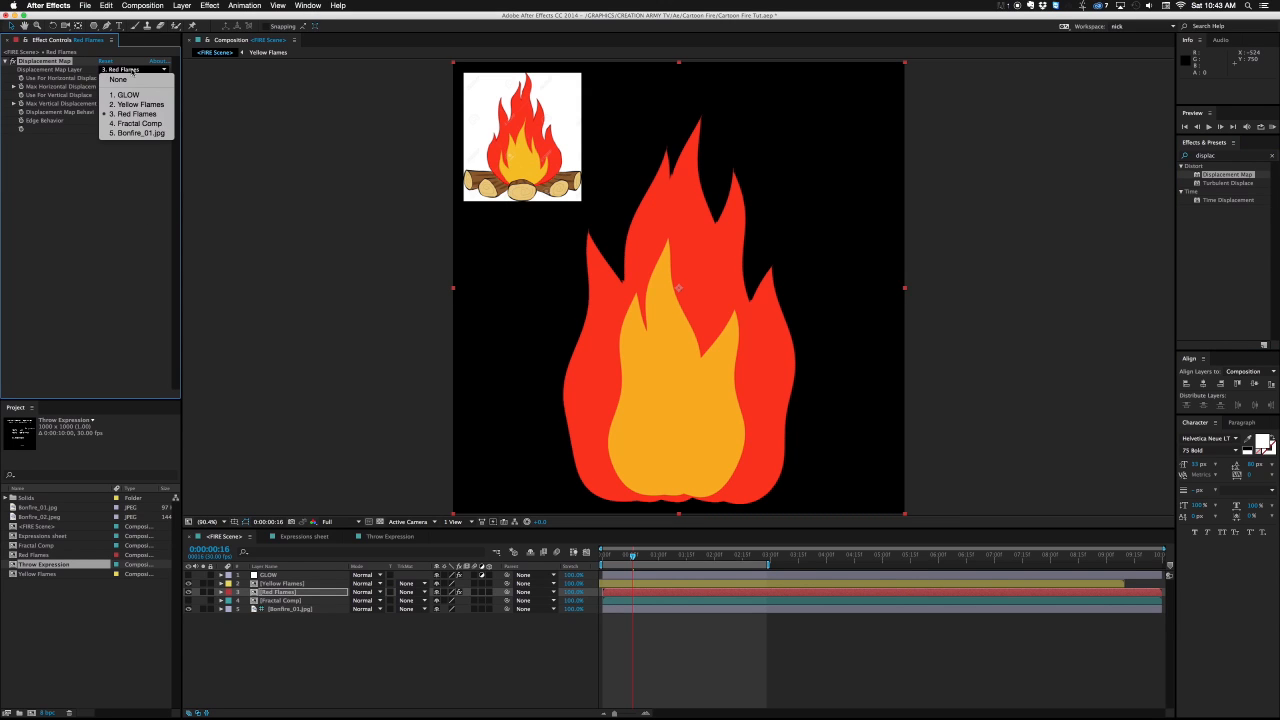
click(75, 76)
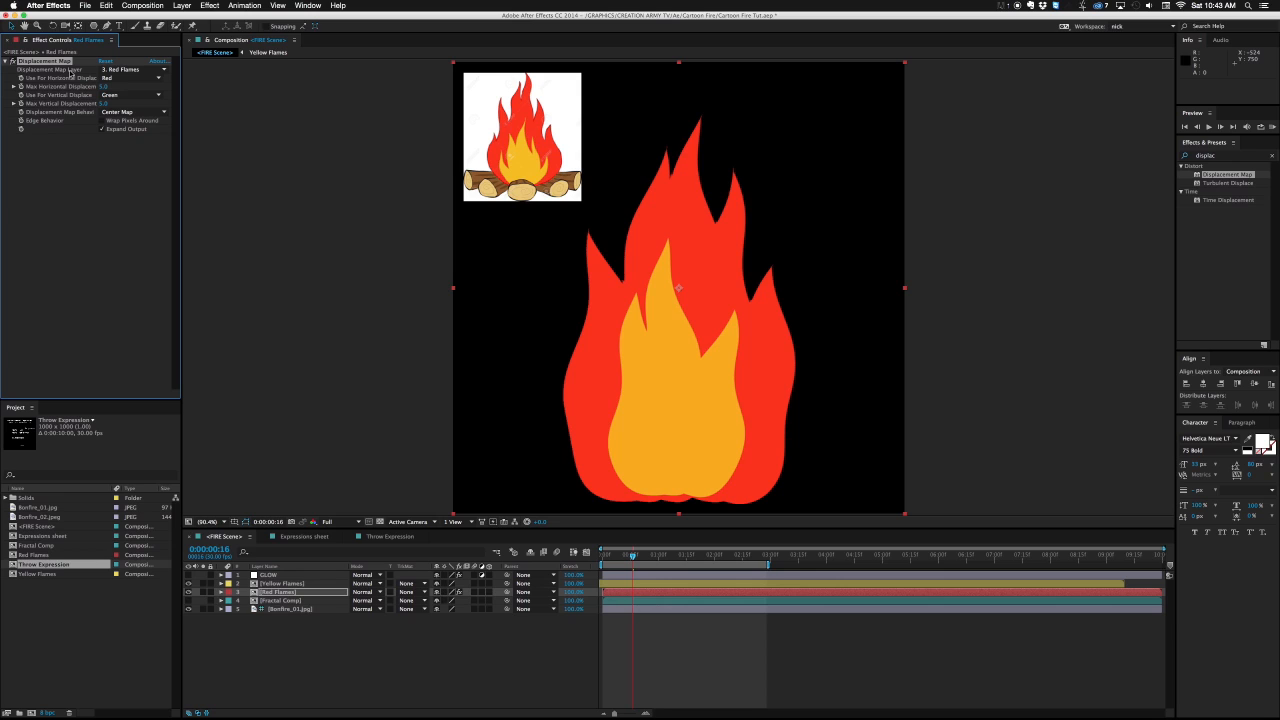
click(128, 70)
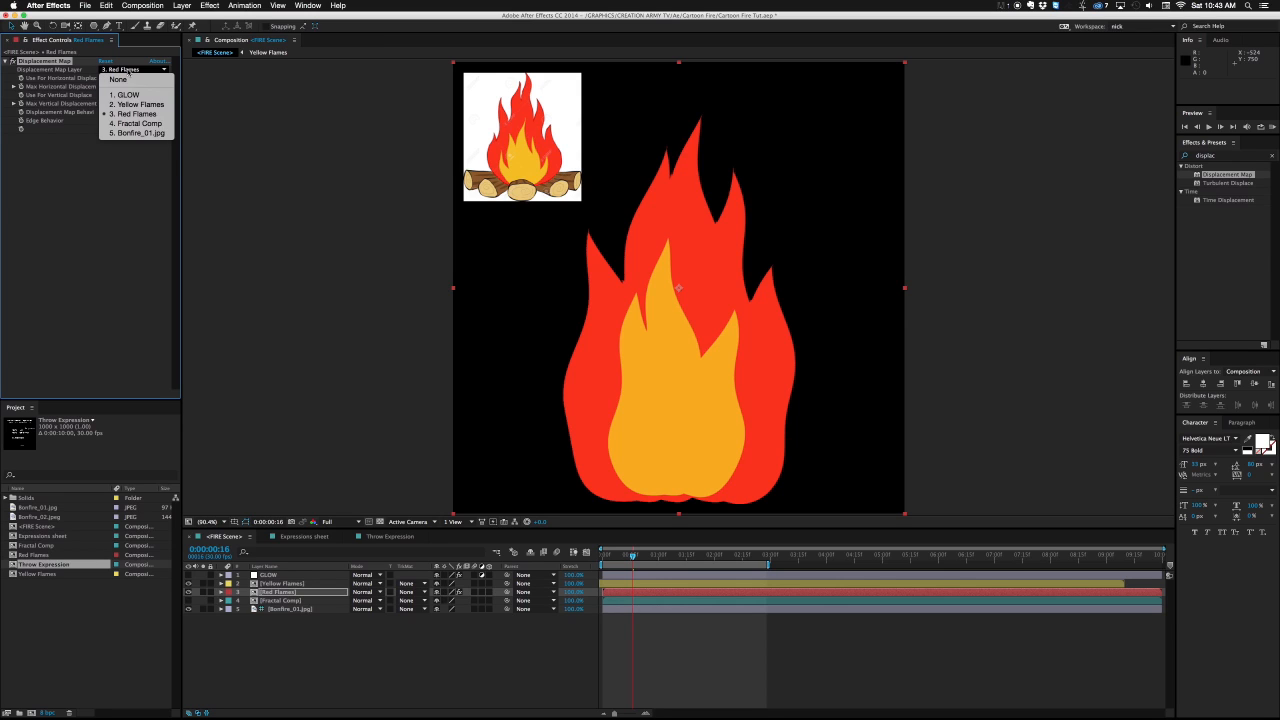
click(130, 126)
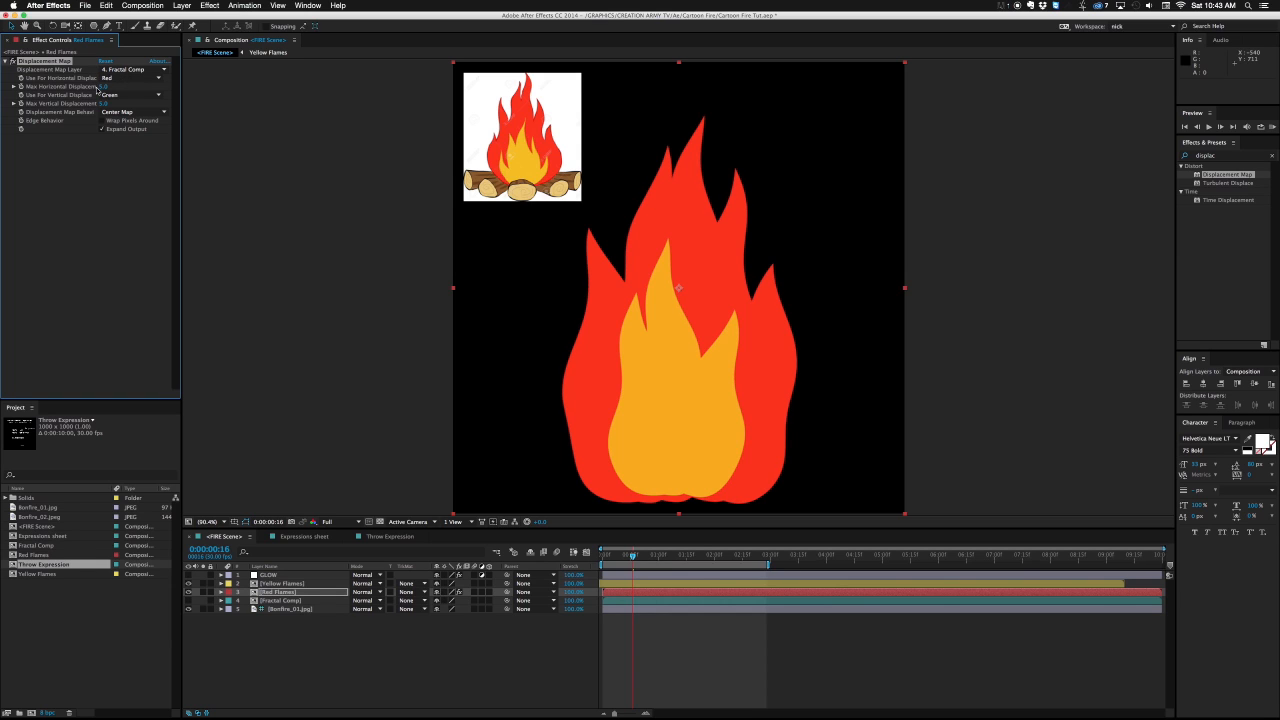
mouse_move(104, 86)
mouse_down()
mouse_move(140, 81)
mouse_move(104, 80)
mouse_up()
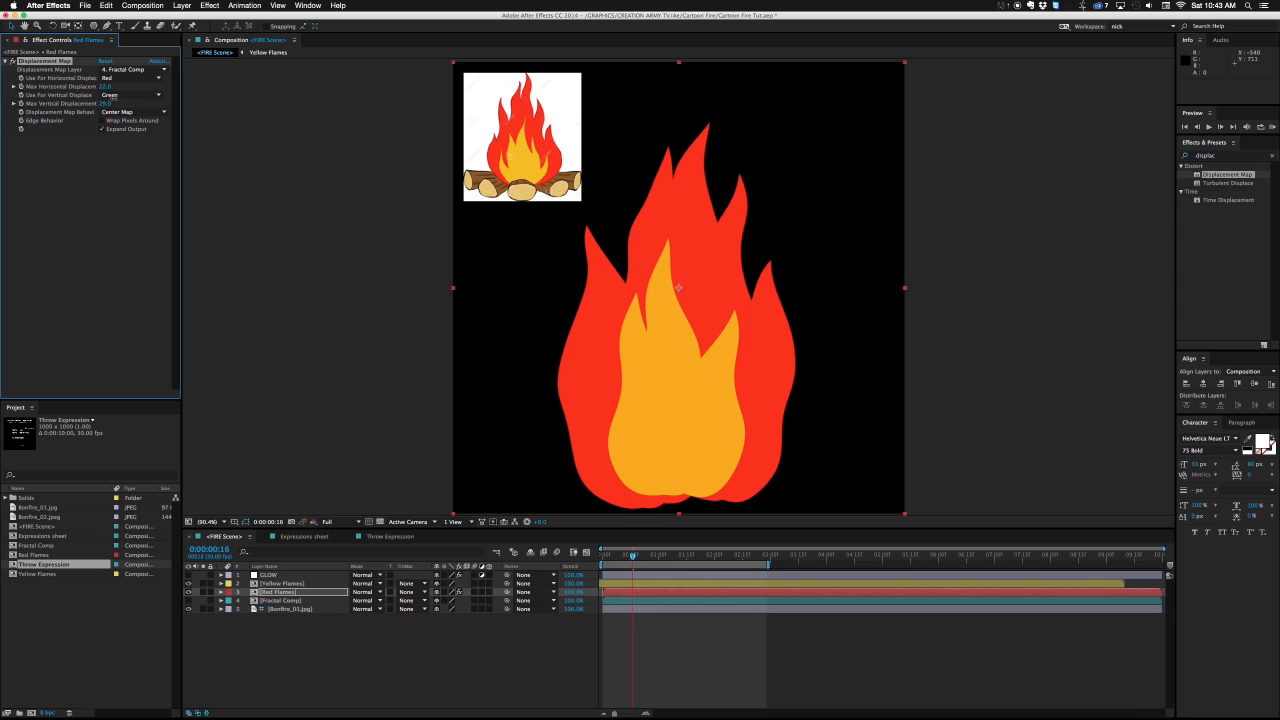
Set both horizontal and vertical displacement to use Luminance, and make the Fractal Comp layer visible.
click(116, 79)
click(125, 126)
click(126, 96)
click(127, 143)
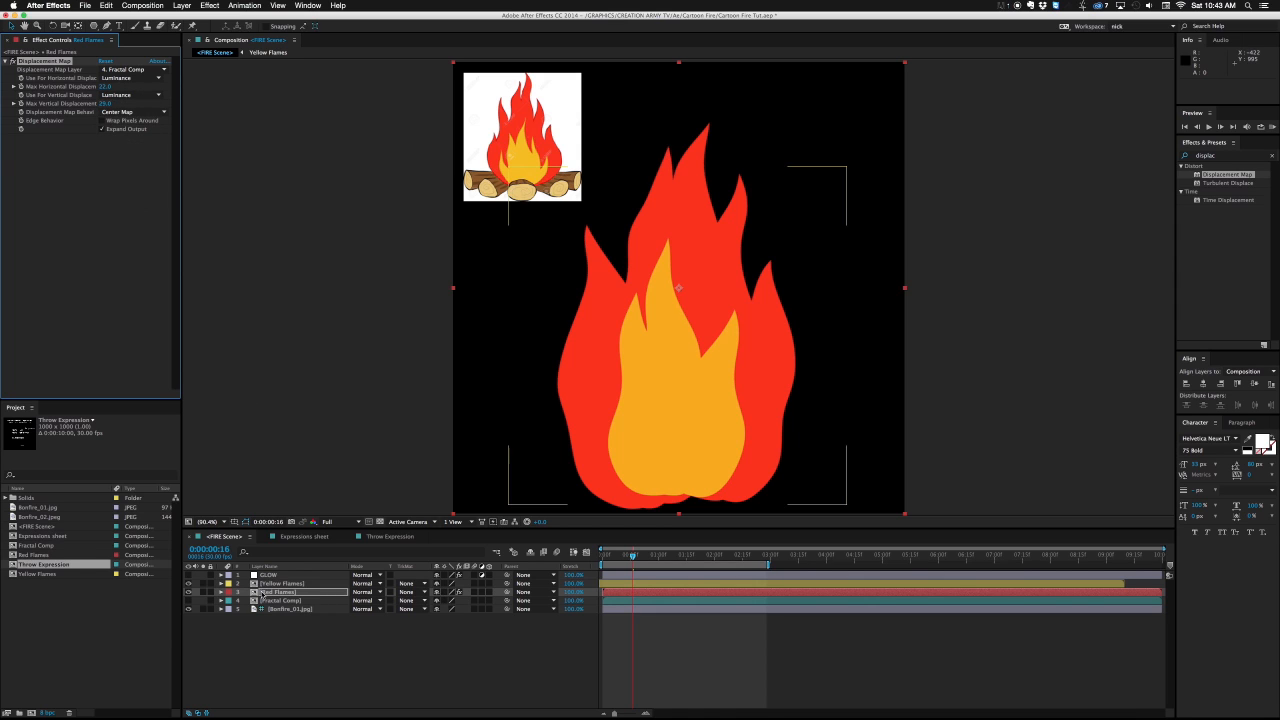
click(188, 600)
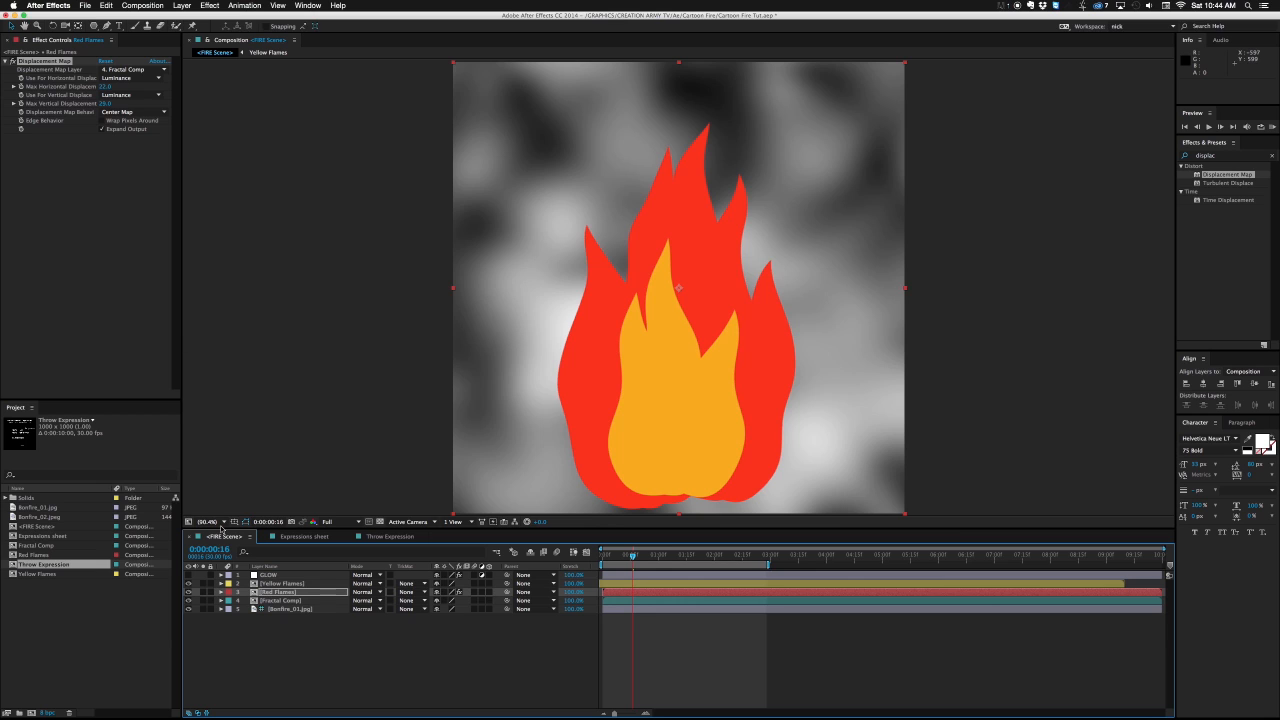
Hide the Fractal Comp layer and increase the Red Flames layer's maximum horizontal displacement to about 45.
click(188, 600)
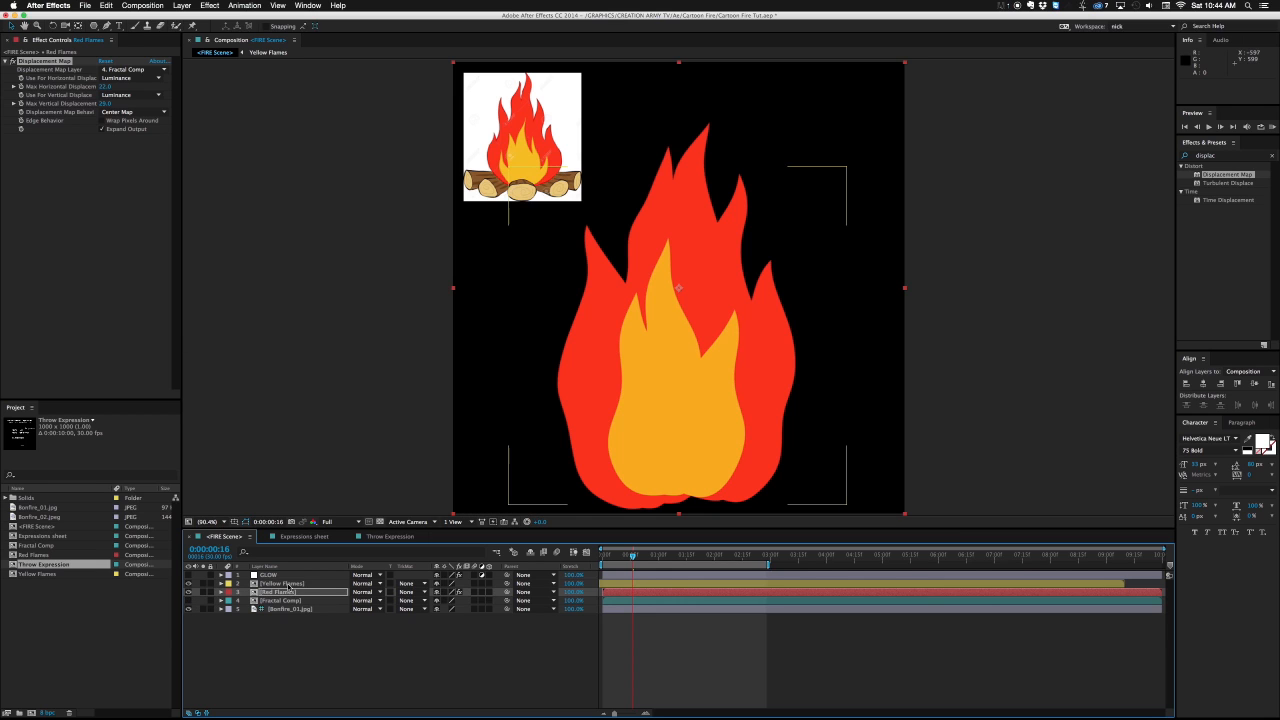
click(288, 583)
click(285, 592)
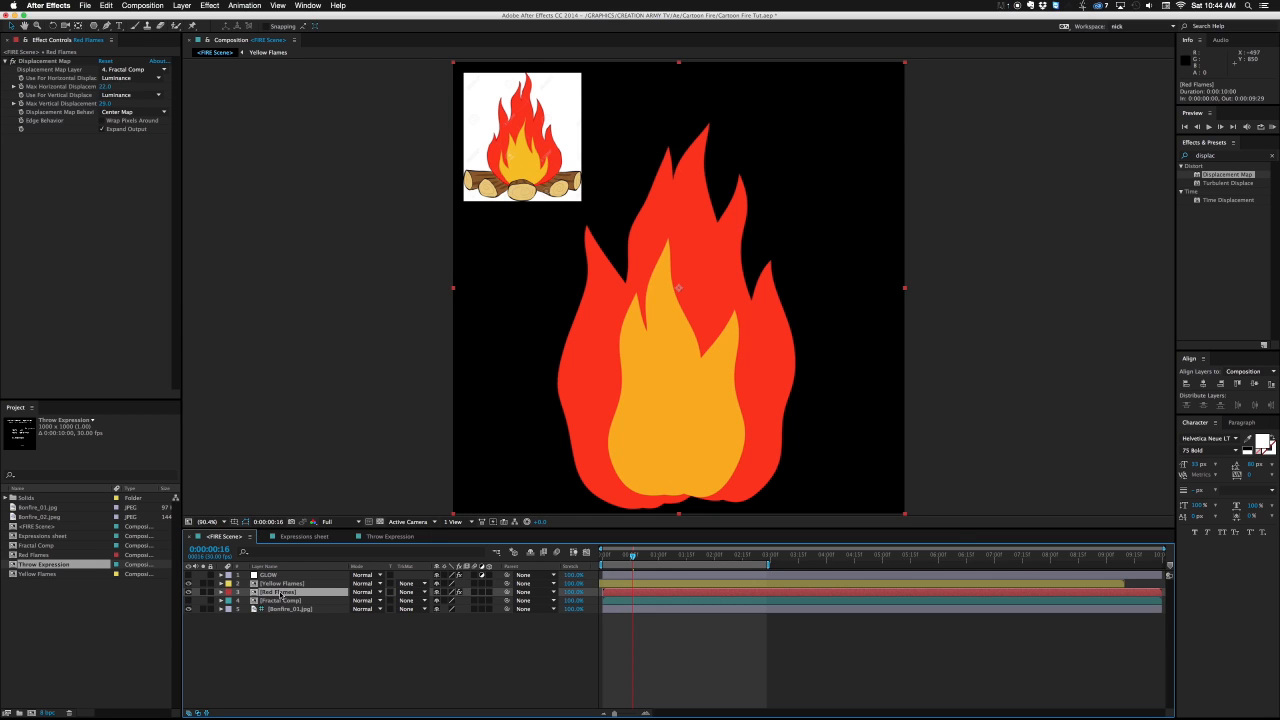
drag(100, 90, 112, 80)
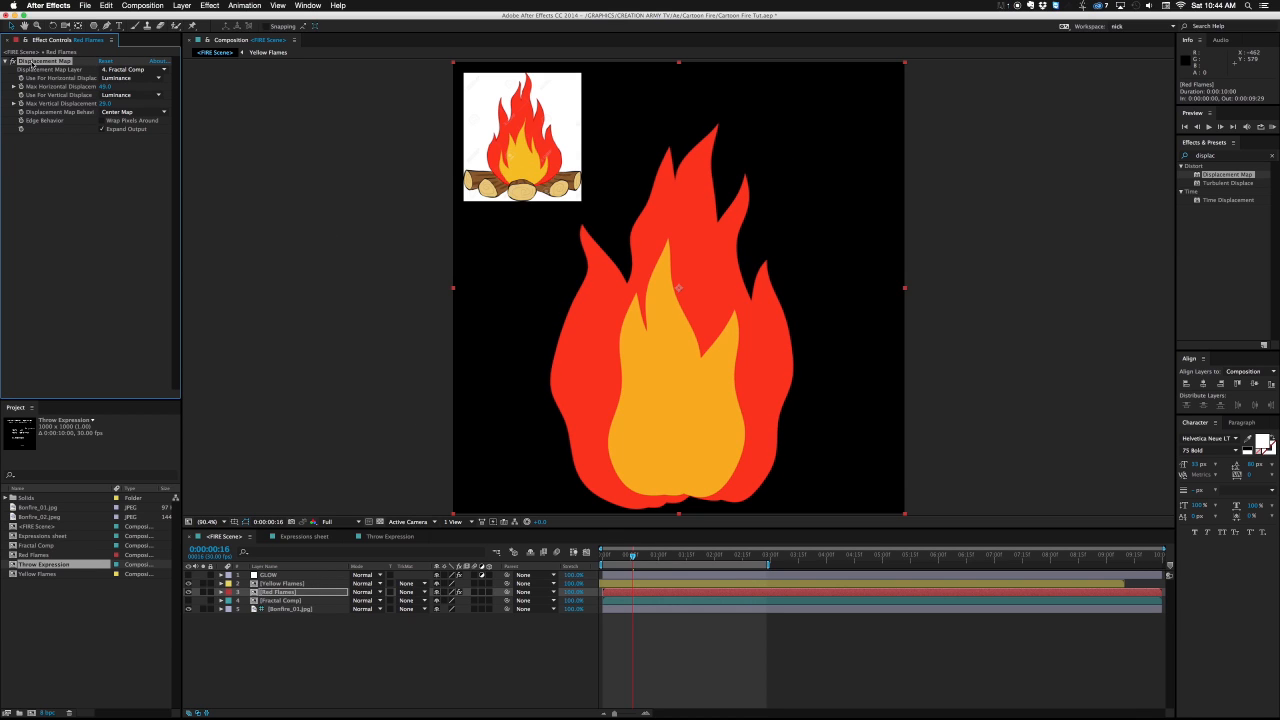
Copy the Displacement Map effect from Red Flames onto the Yellow Flames layer and check the distortion at frame 29.
click(293, 583)
key(super+v)
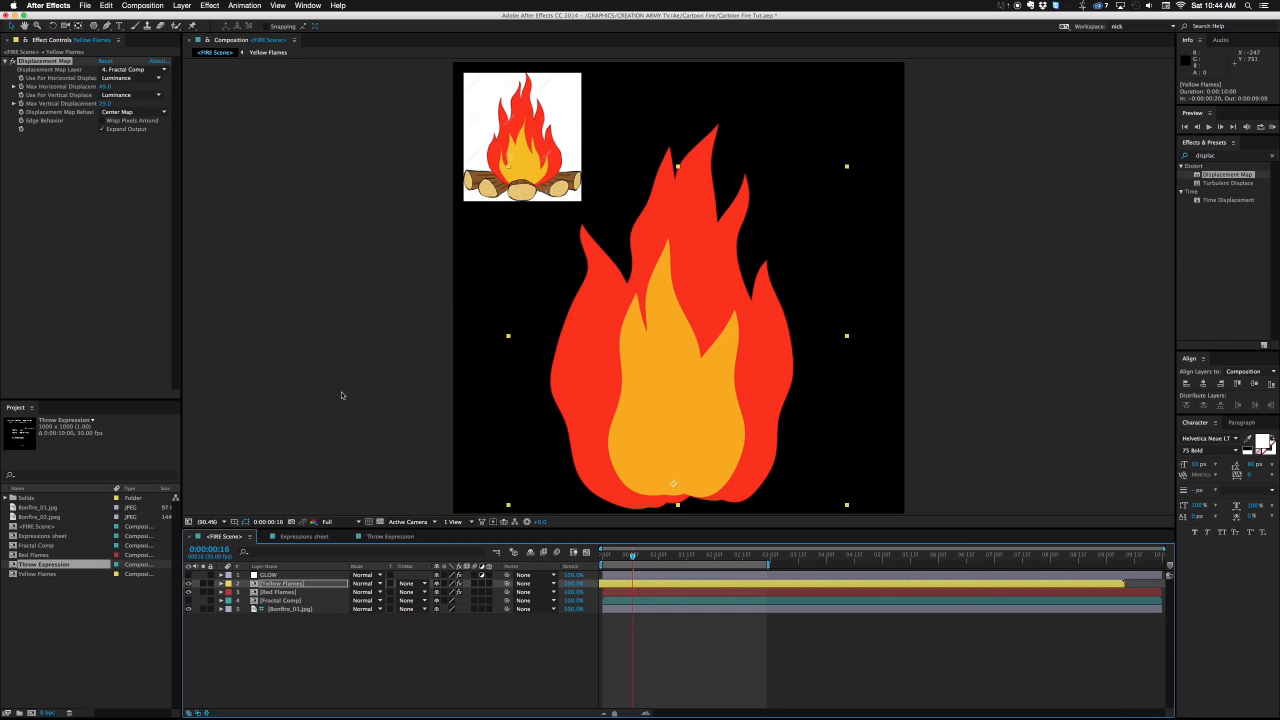
drag(640, 559, 658, 557)
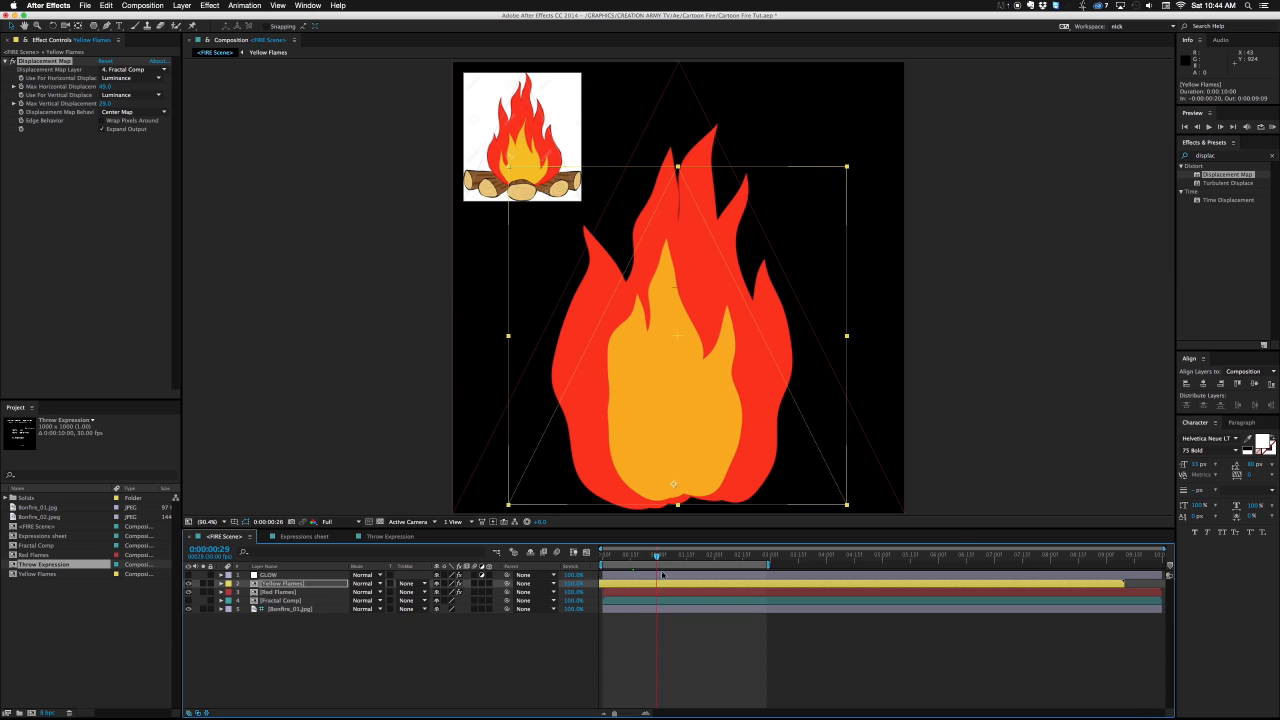
Preview the fire animation at Third resolution and make the GLOW layer visible.
click(340, 521)
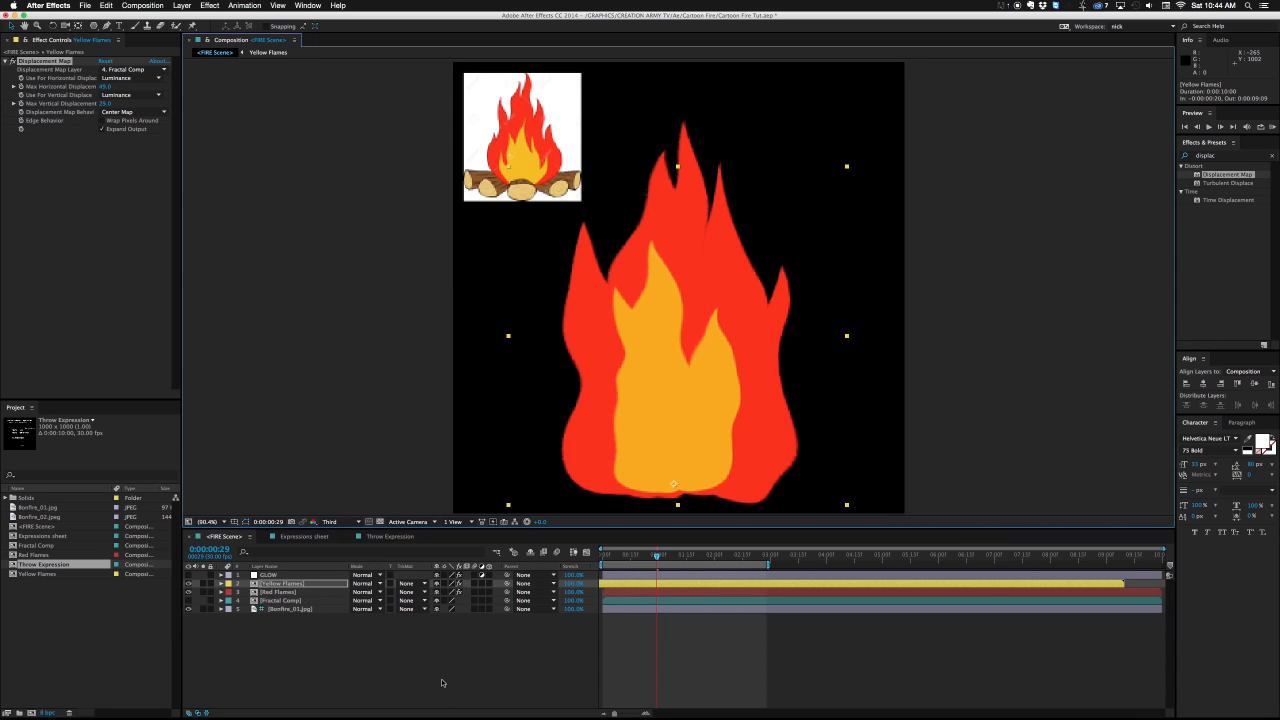
key(space)
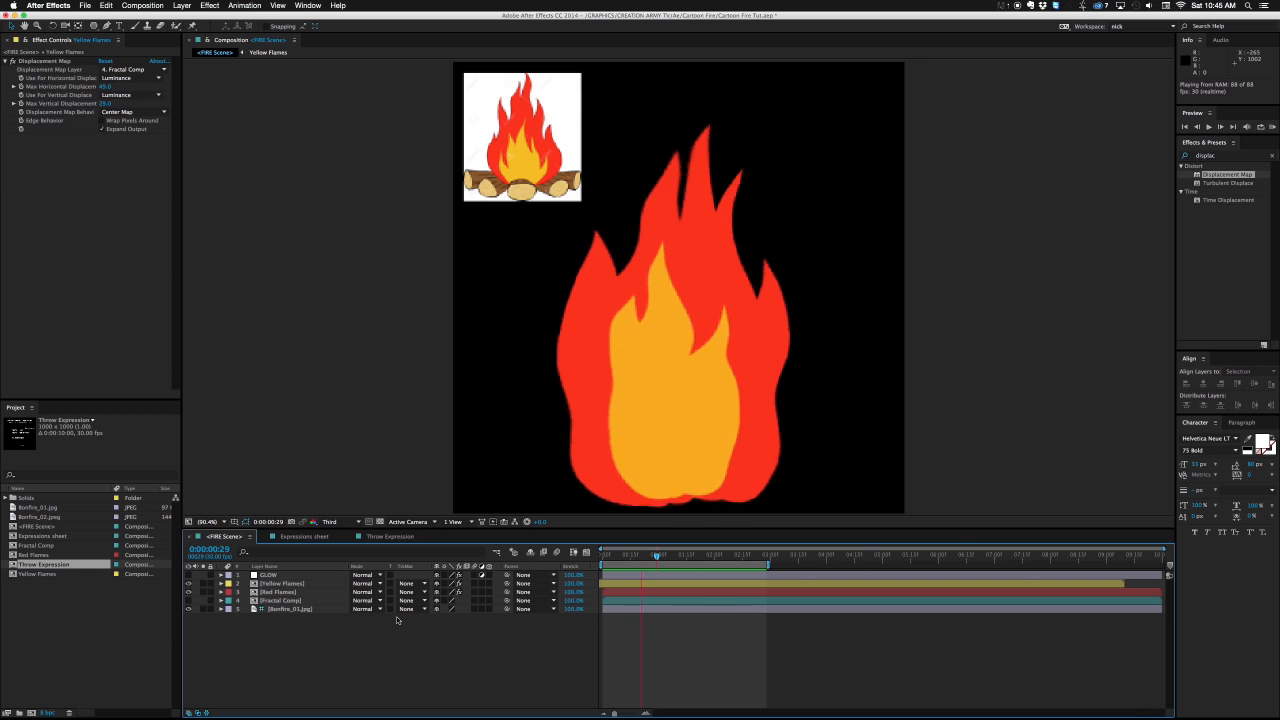
click(188, 576)
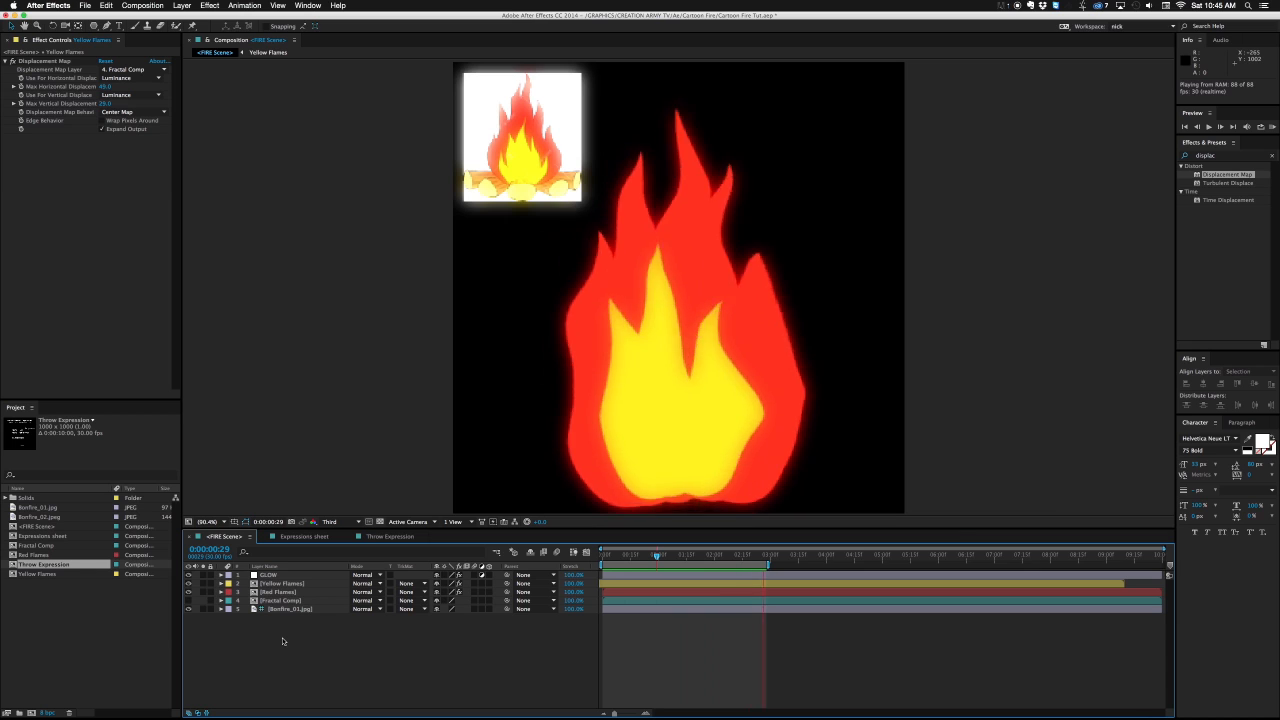
Review the oscillating and throw expression reference compositions, and return to the FIRE Scene composition.
click(291, 538)
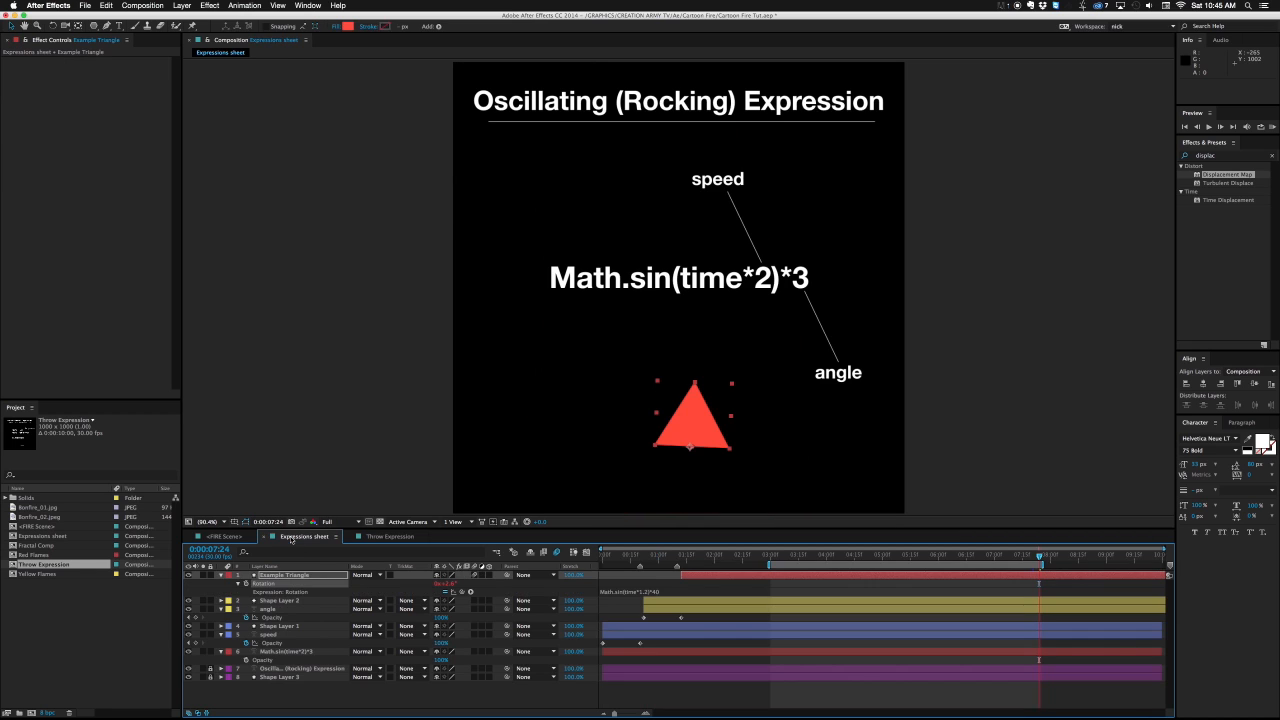
click(362, 538)
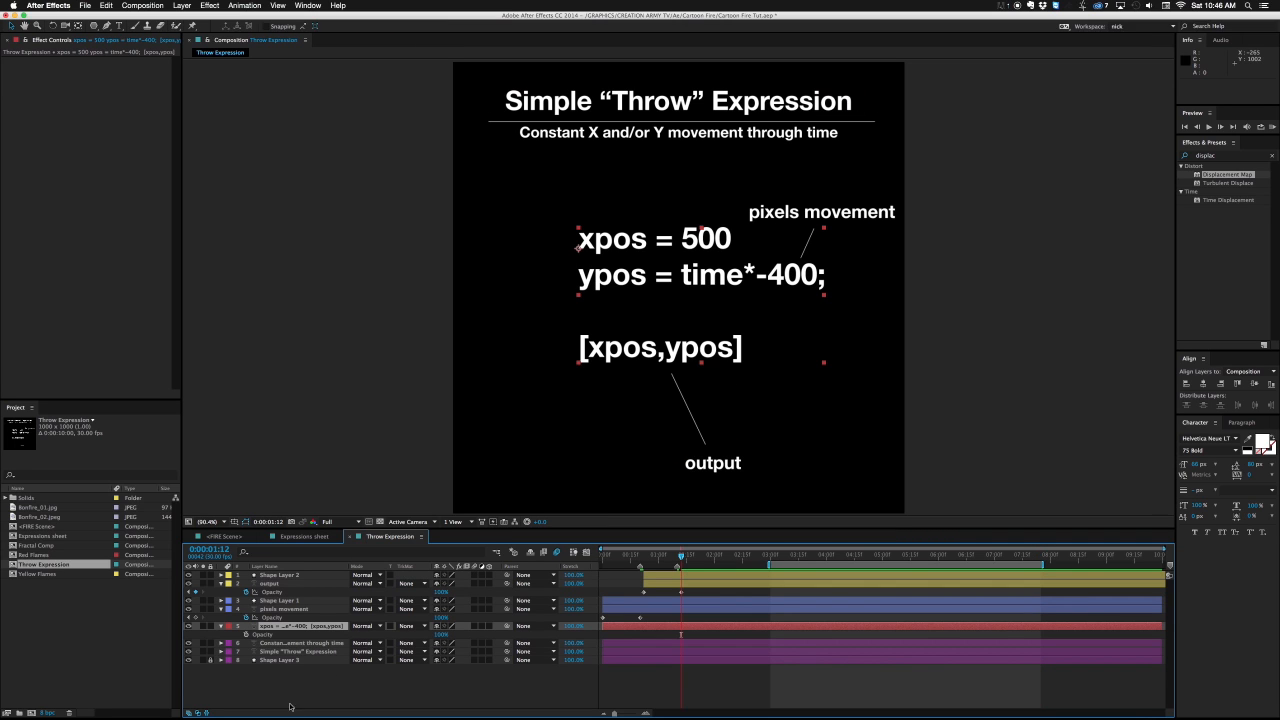
click(229, 540)
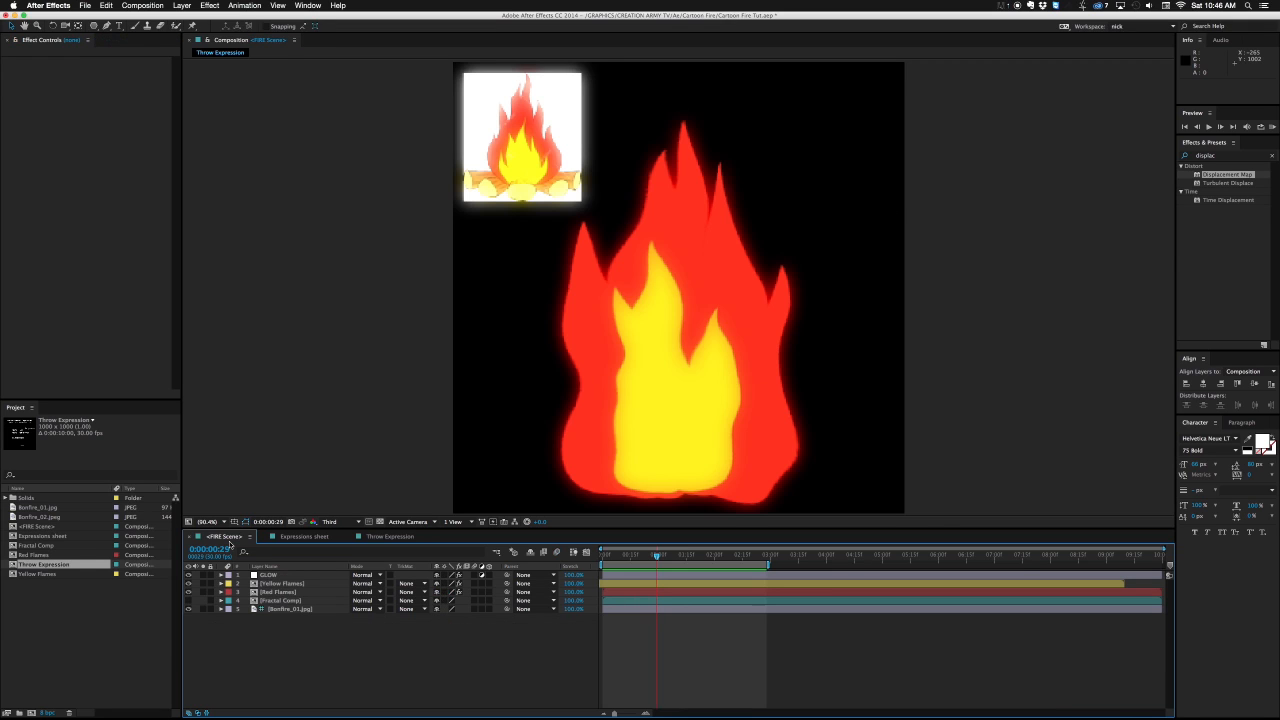